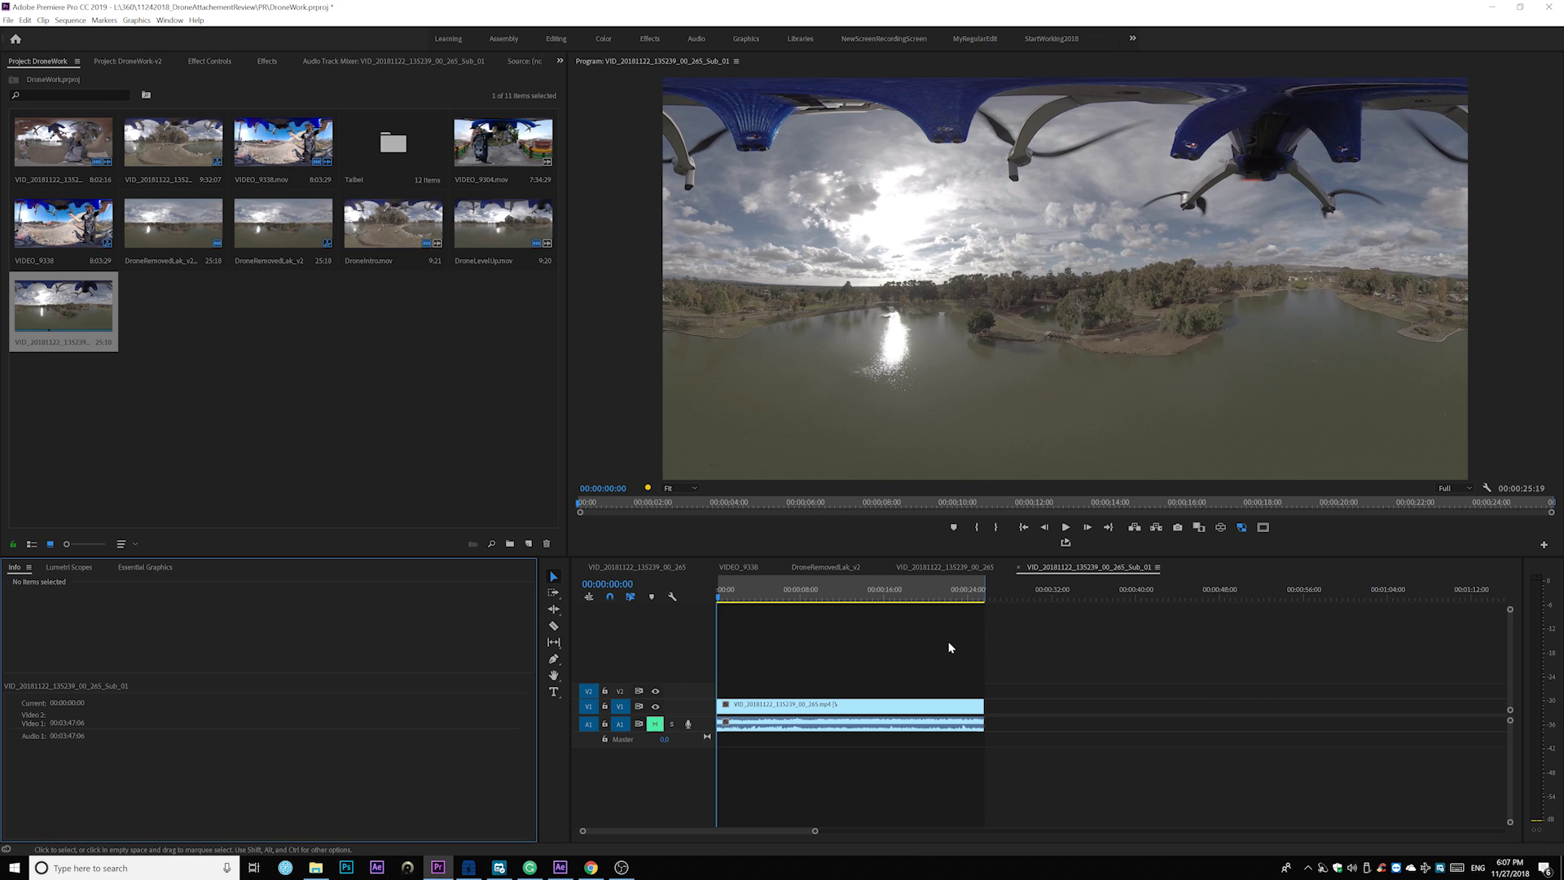
Review the drone footage in the sequence by playing it and scrubbing between its start and about 24 seconds
key(space)
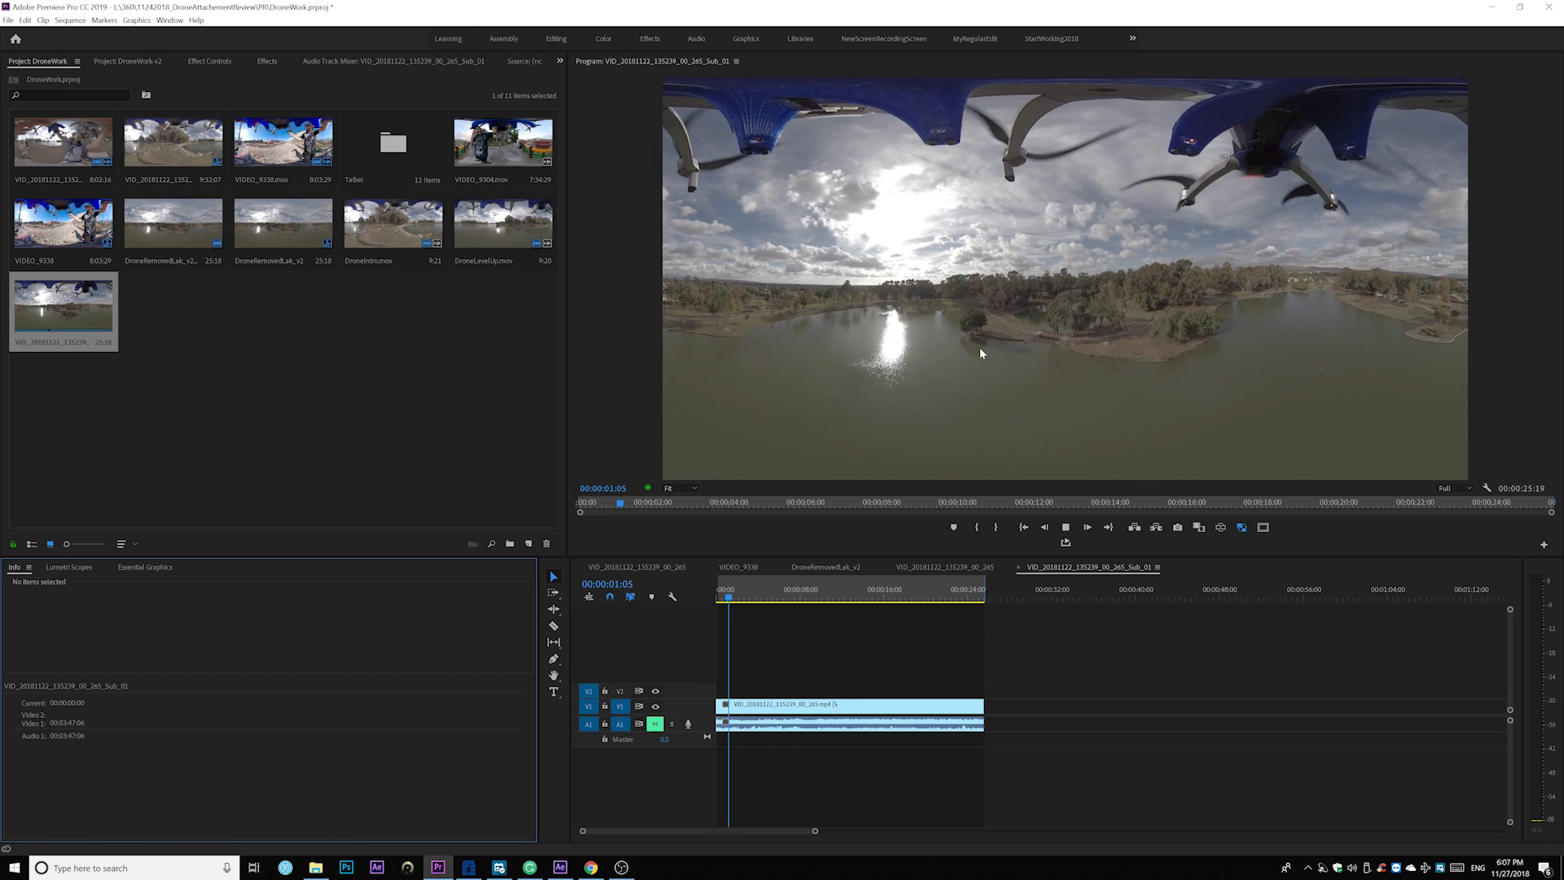
drag(756, 601, 966, 607)
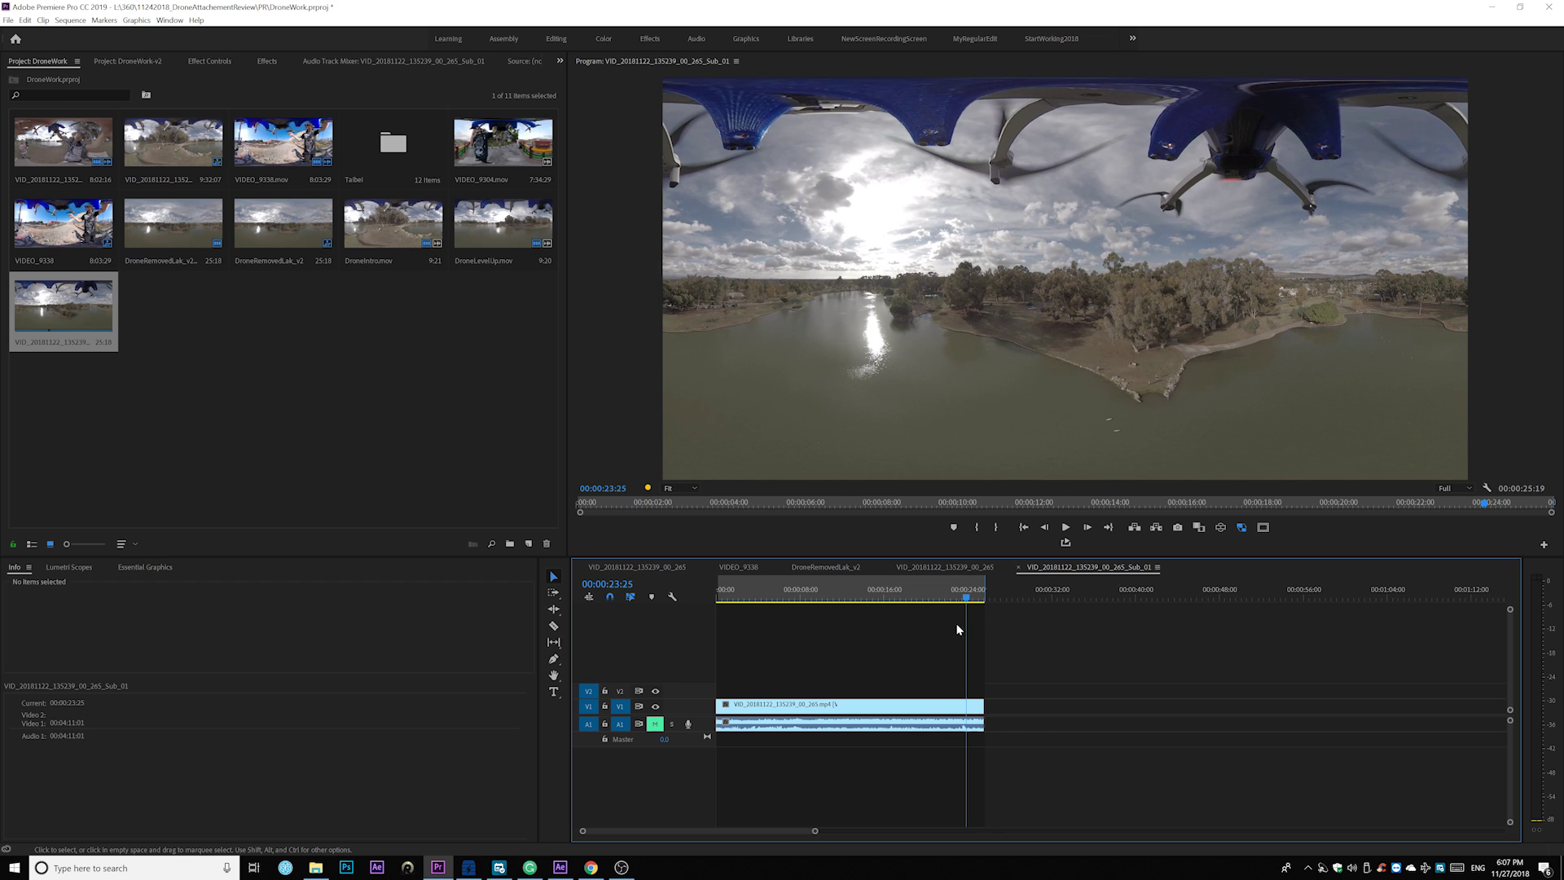
click(913, 601)
drag(823, 614, 718, 600)
key(space)
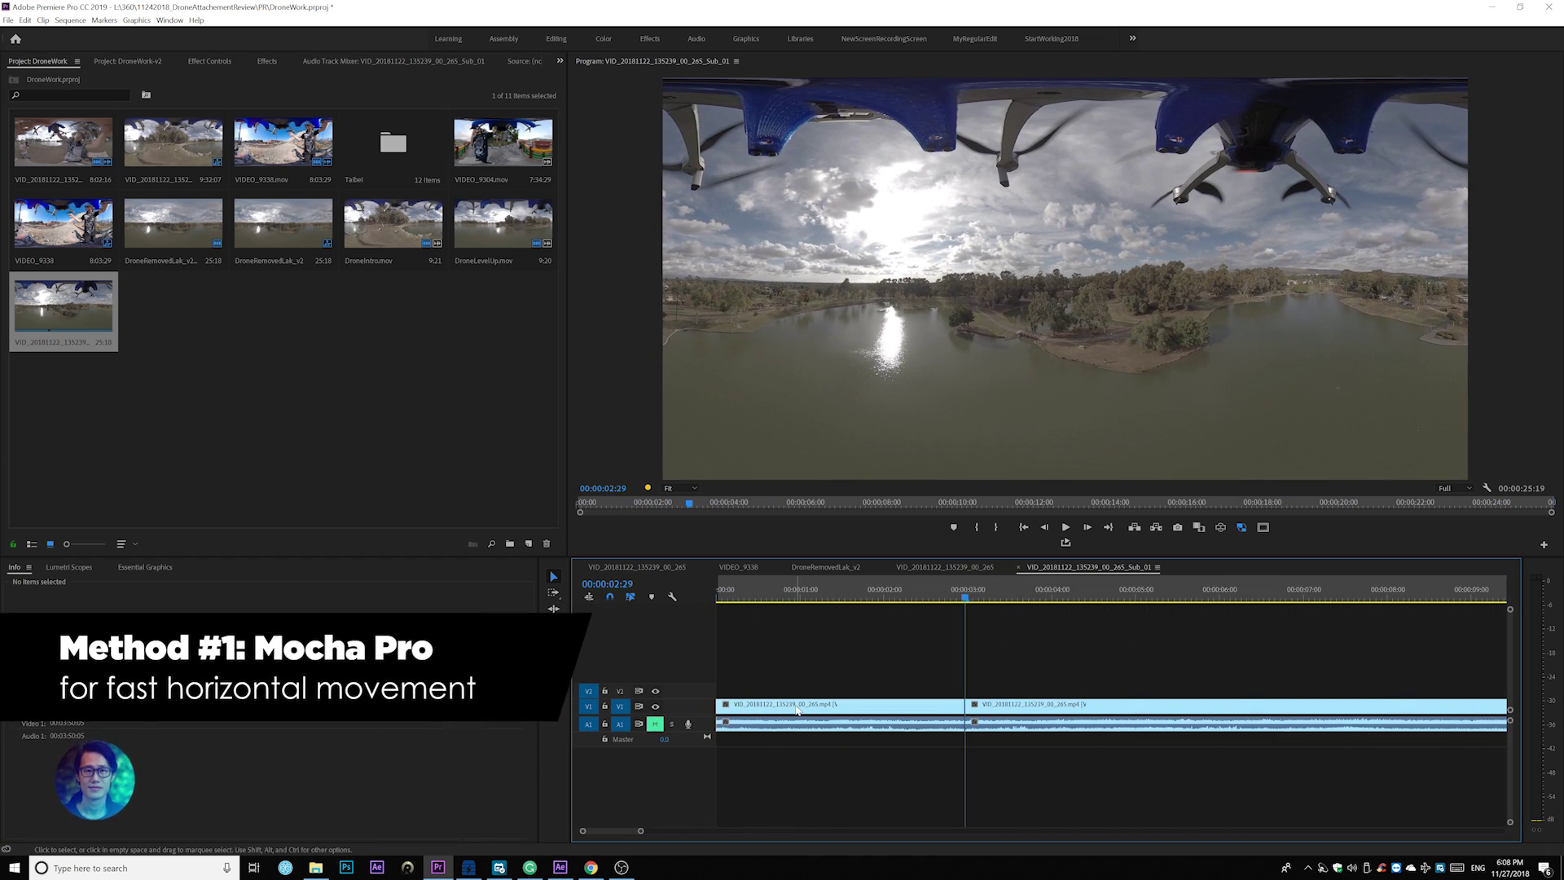
Replace the first clip segment with an After Effects composition and preview the footage there from its first frames
right_click(797, 710)
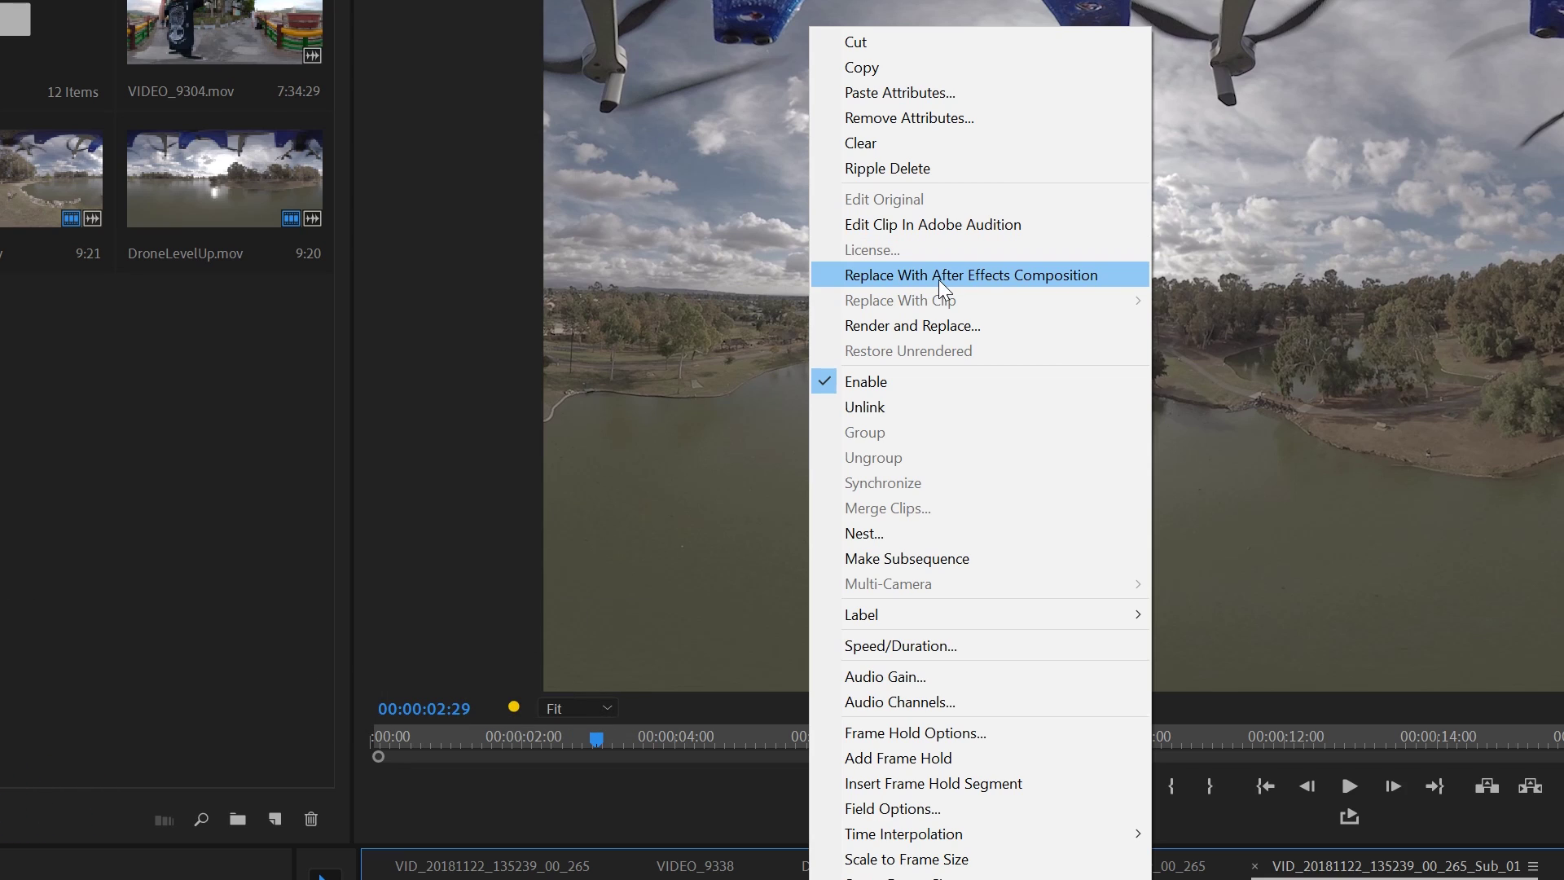
click(902, 277)
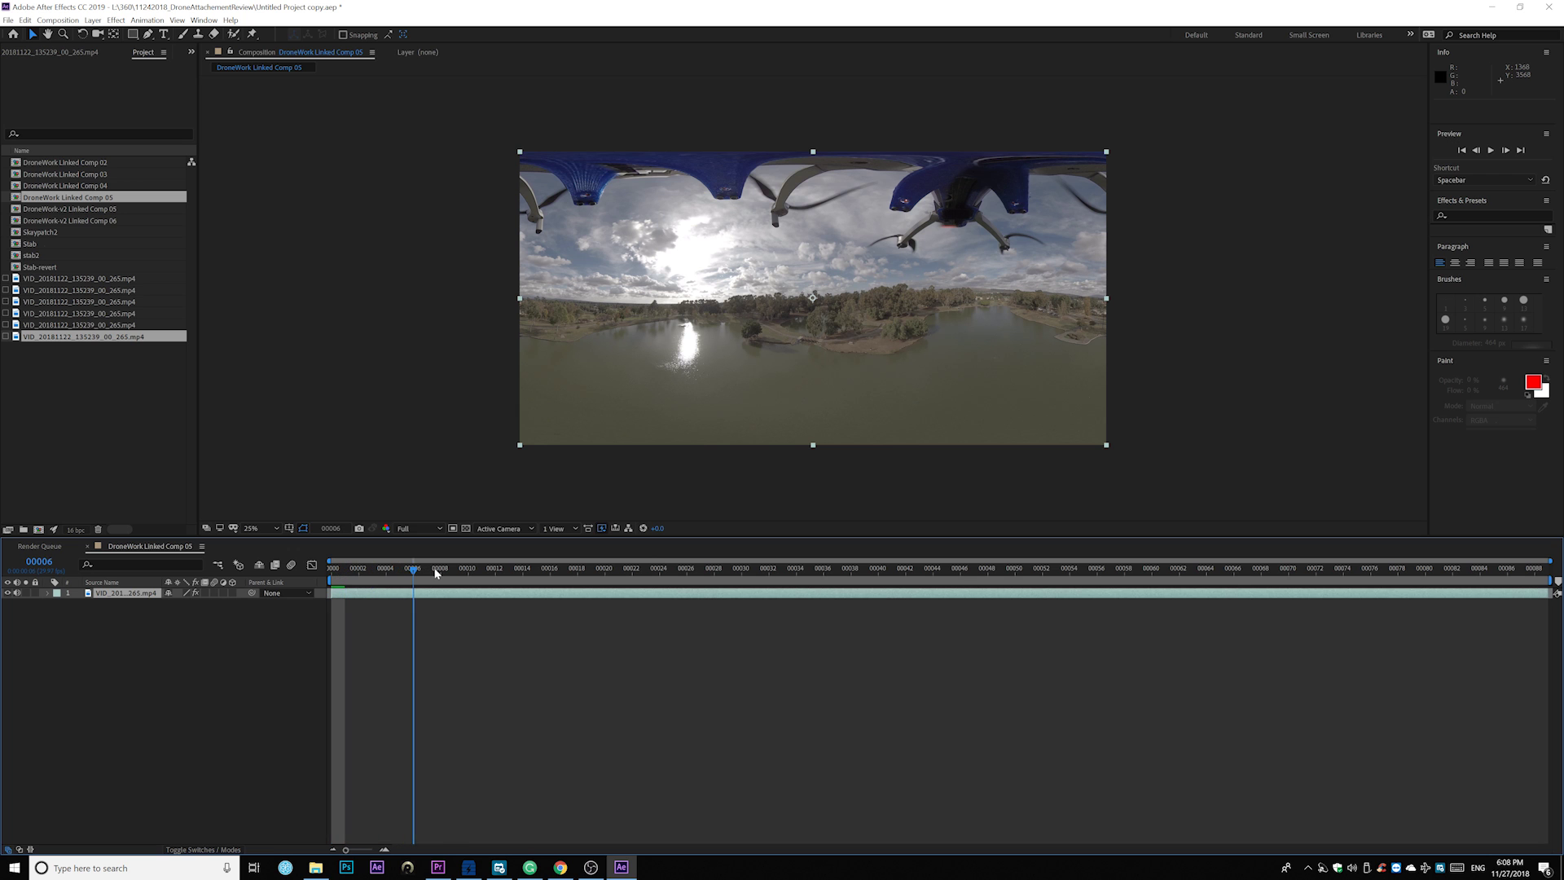
key(space)
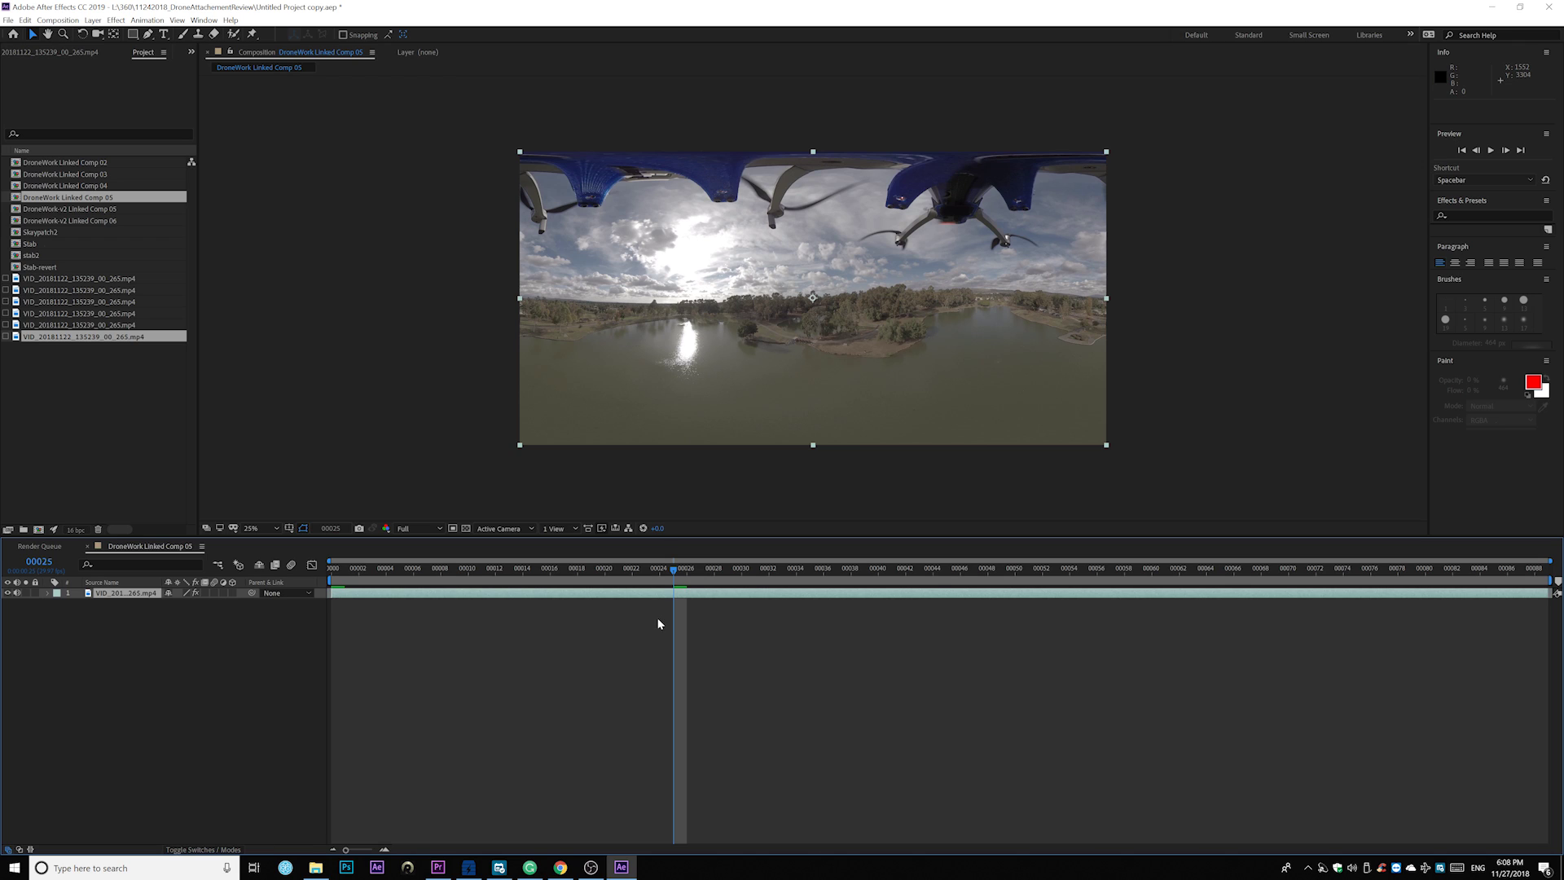
drag(674, 573, 323, 572)
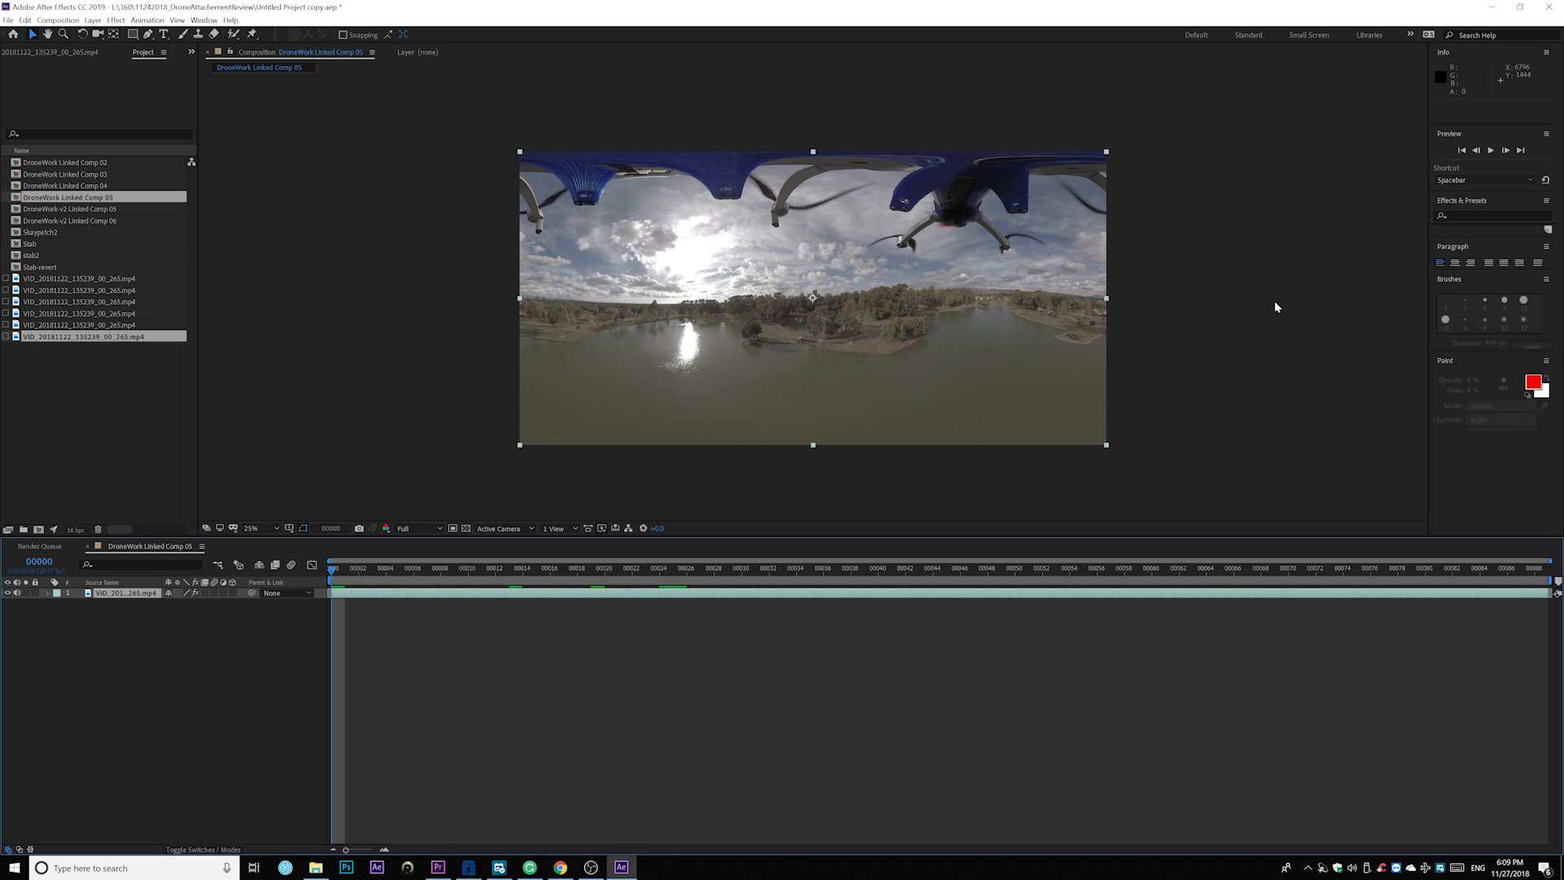
Apply the Mocha Pro effect to the drone footage layer and set its Views to 360 Mono
drag(1432, 210, 1336, 213)
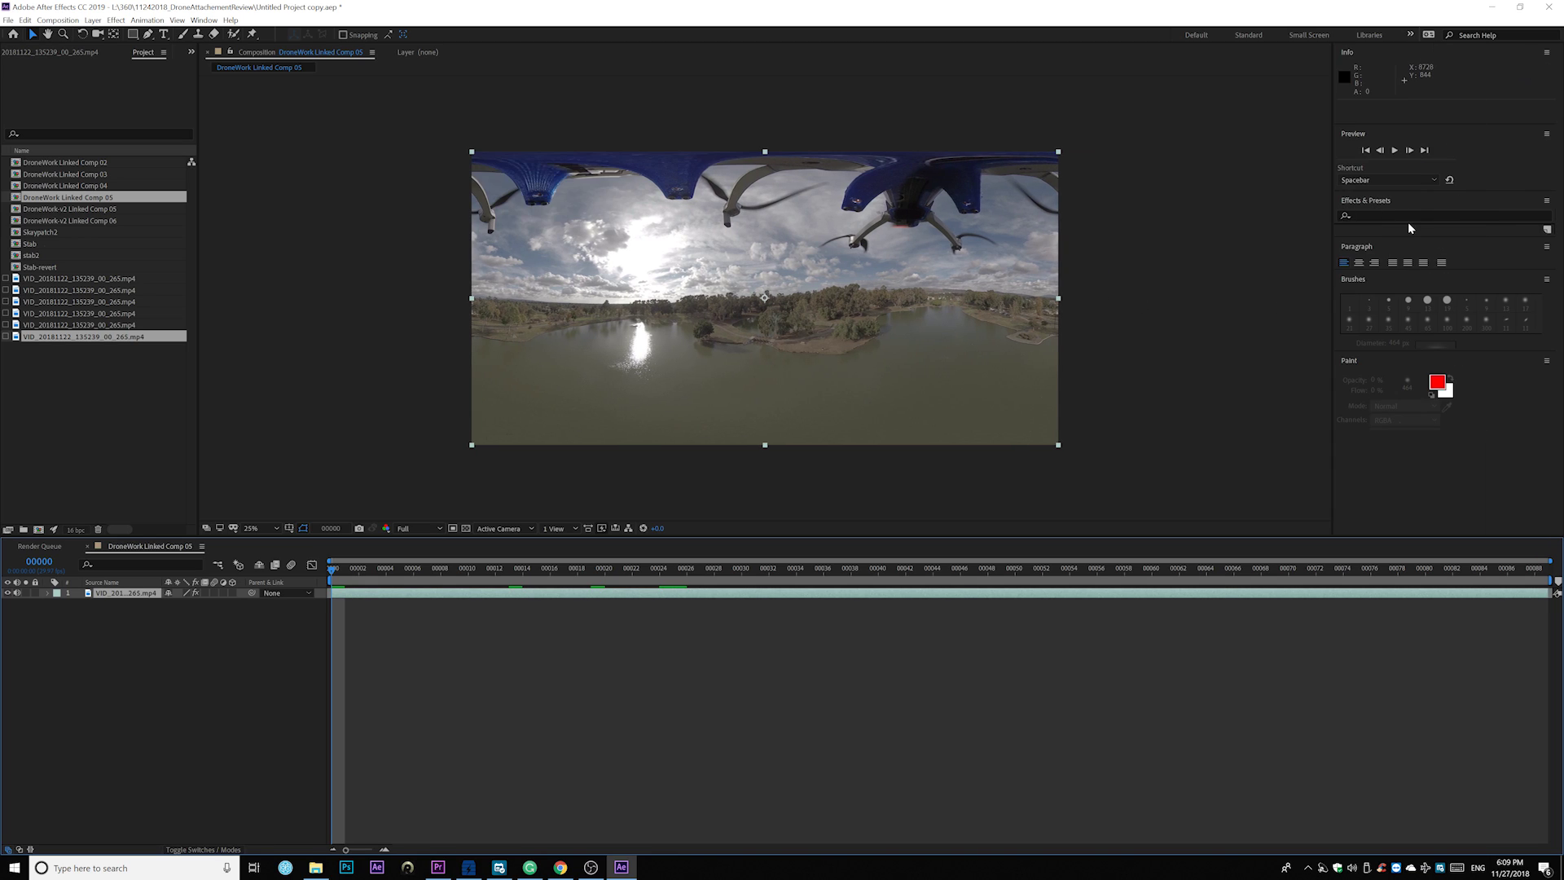
click(1395, 216)
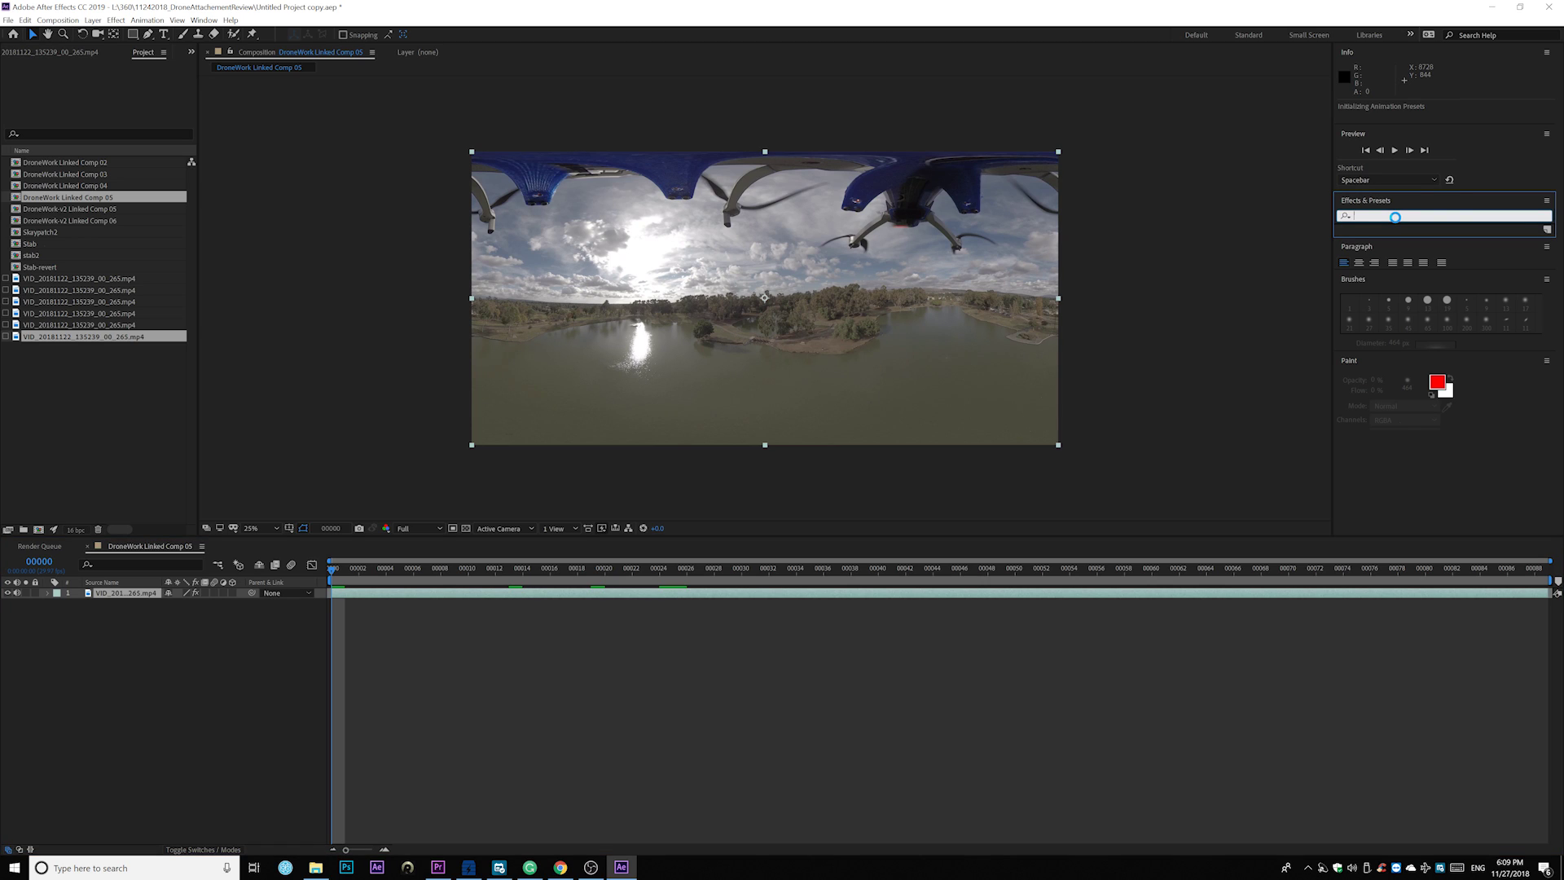
text(mocha)
click(1385, 251)
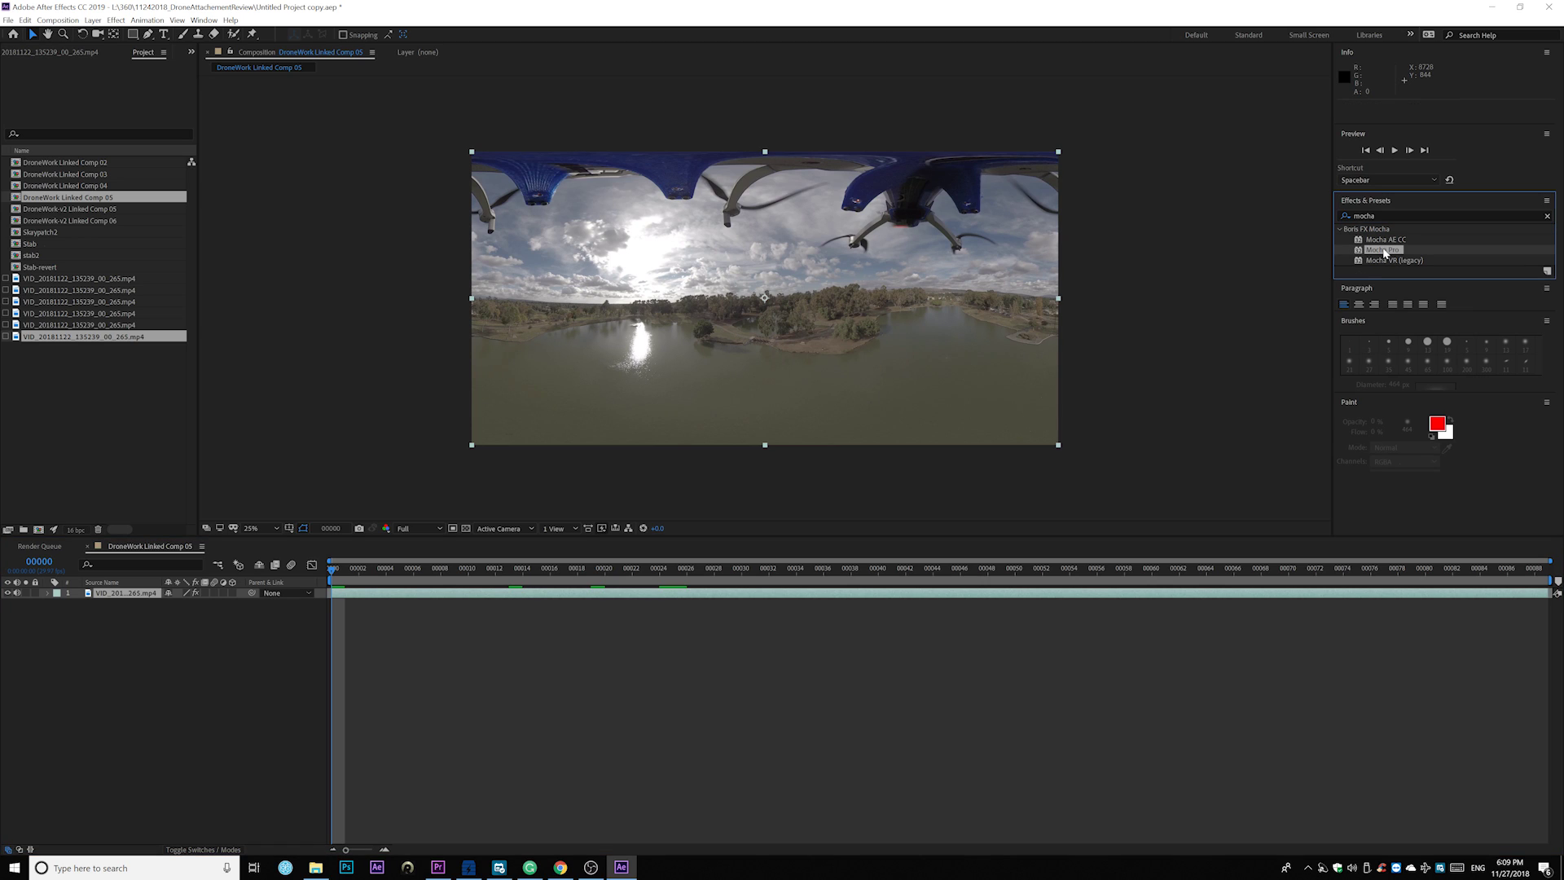
drag(1391, 255, 812, 326)
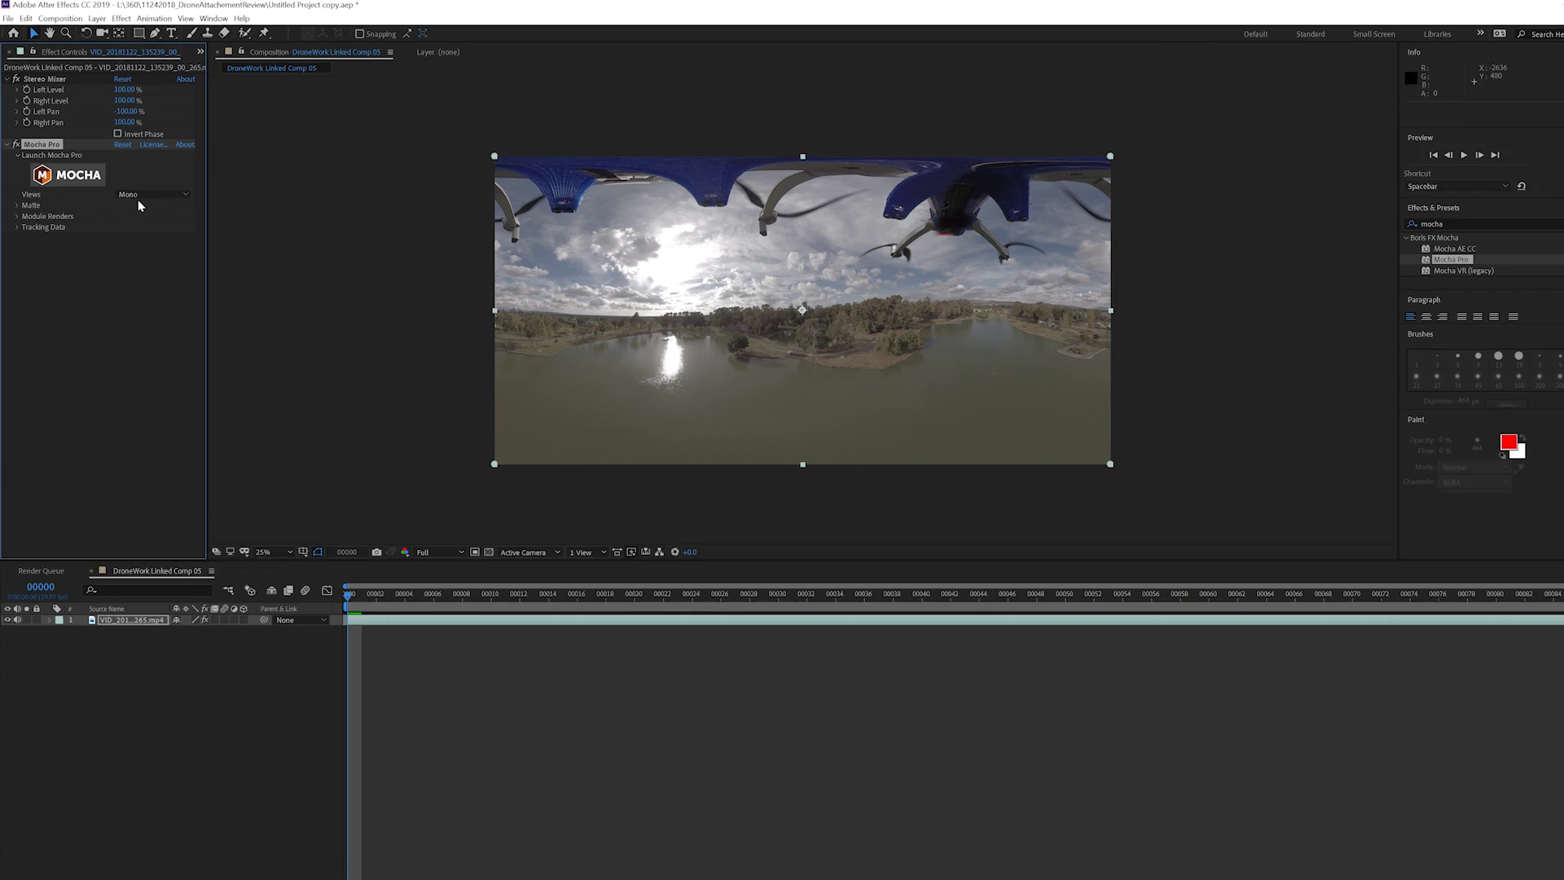
click(134, 187)
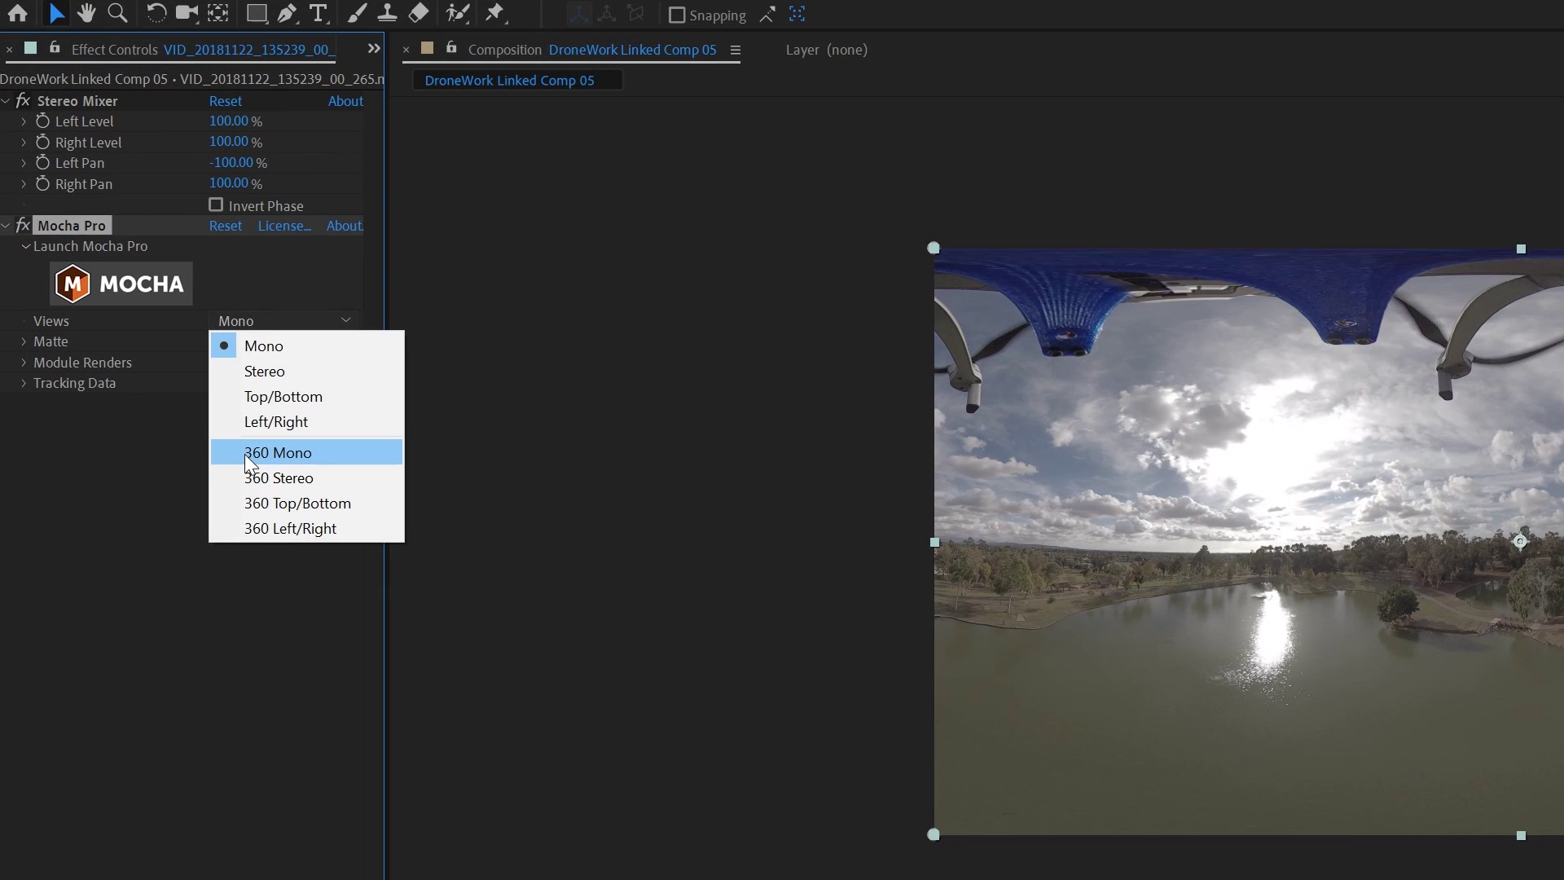
click(290, 452)
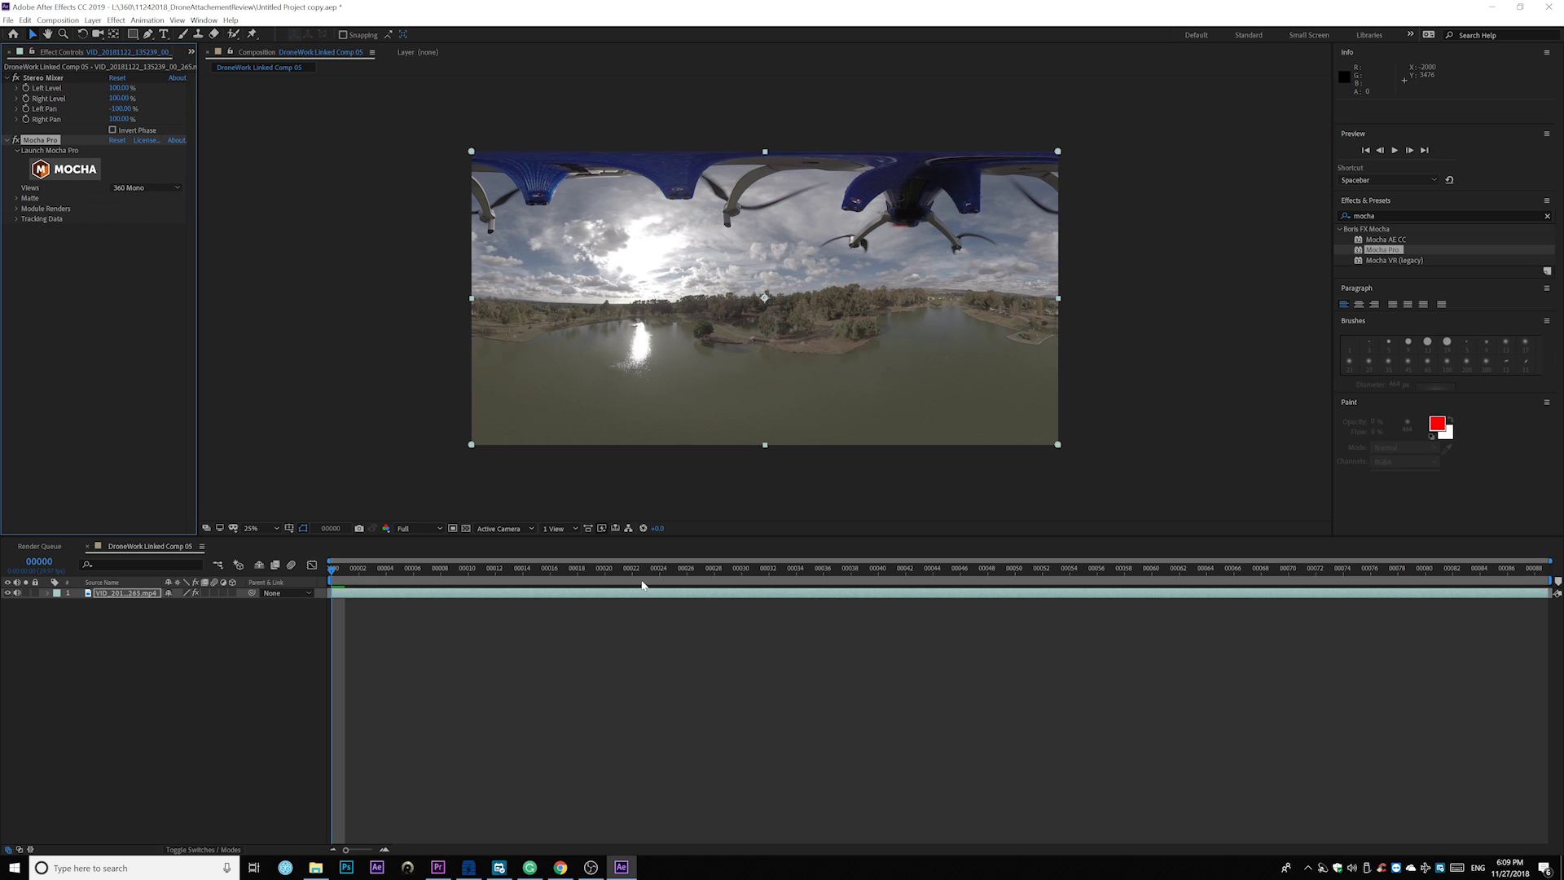
Set the composition preview resolution to Quarter and launch Mocha Pro, continuing with tracking at proxy resolution
click(407, 528)
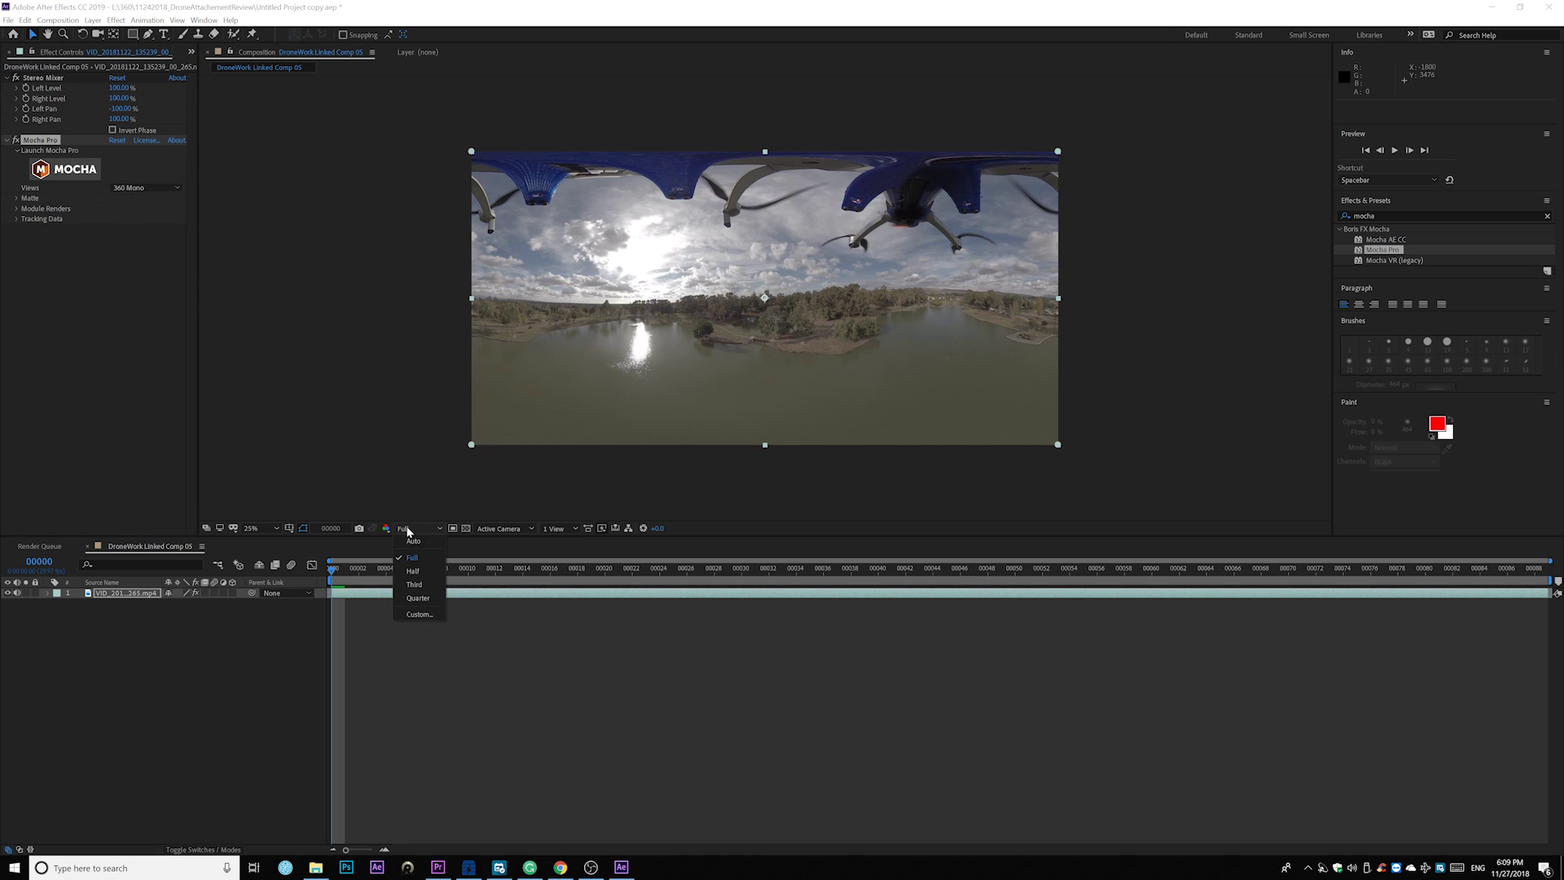
click(417, 598)
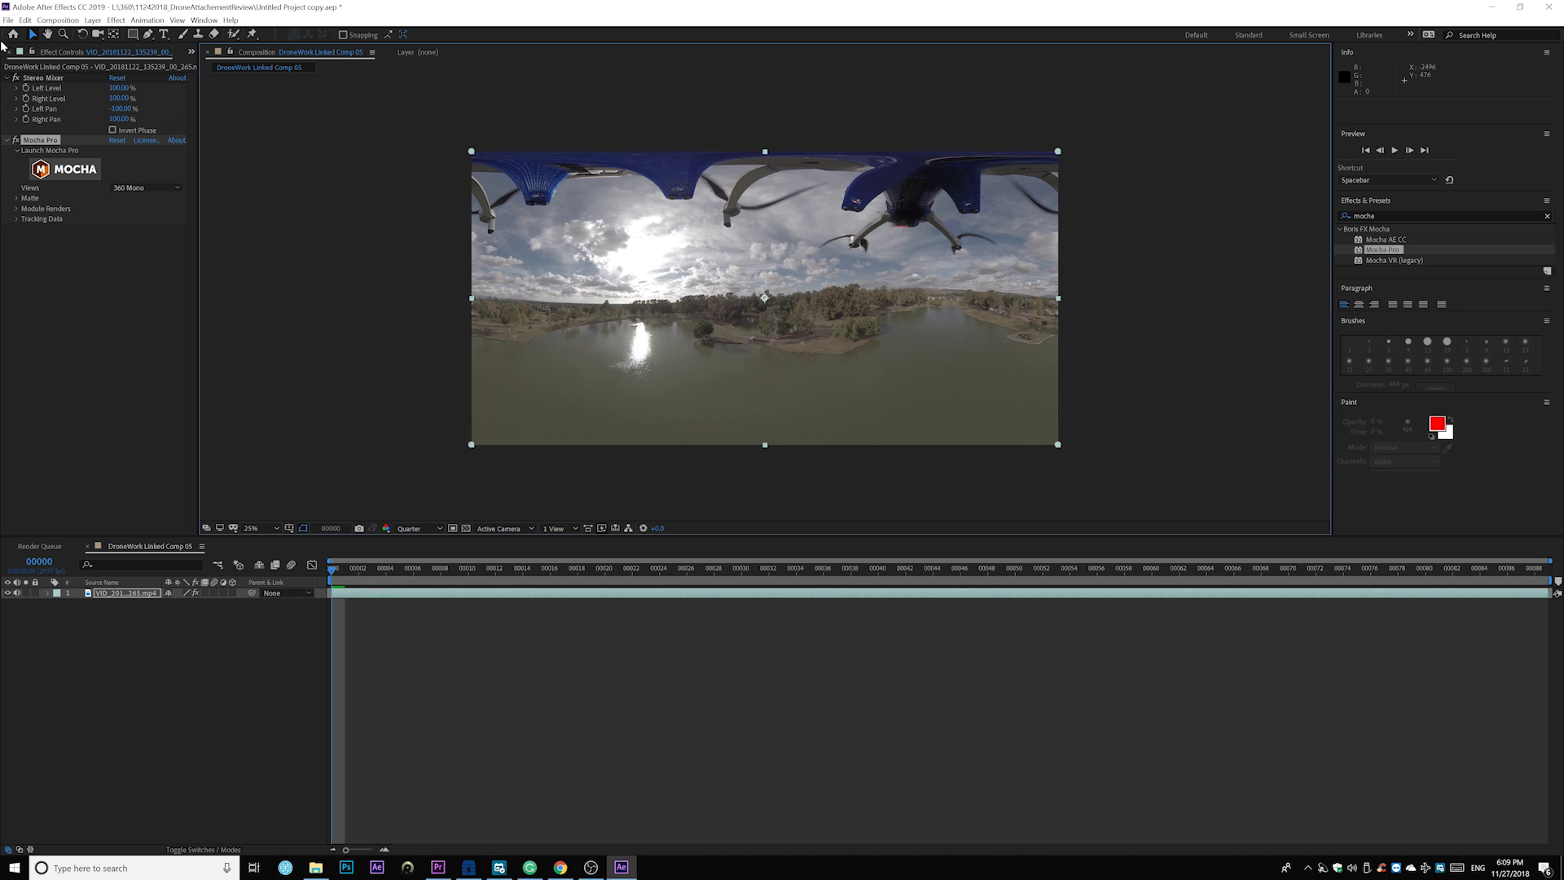
click(67, 174)
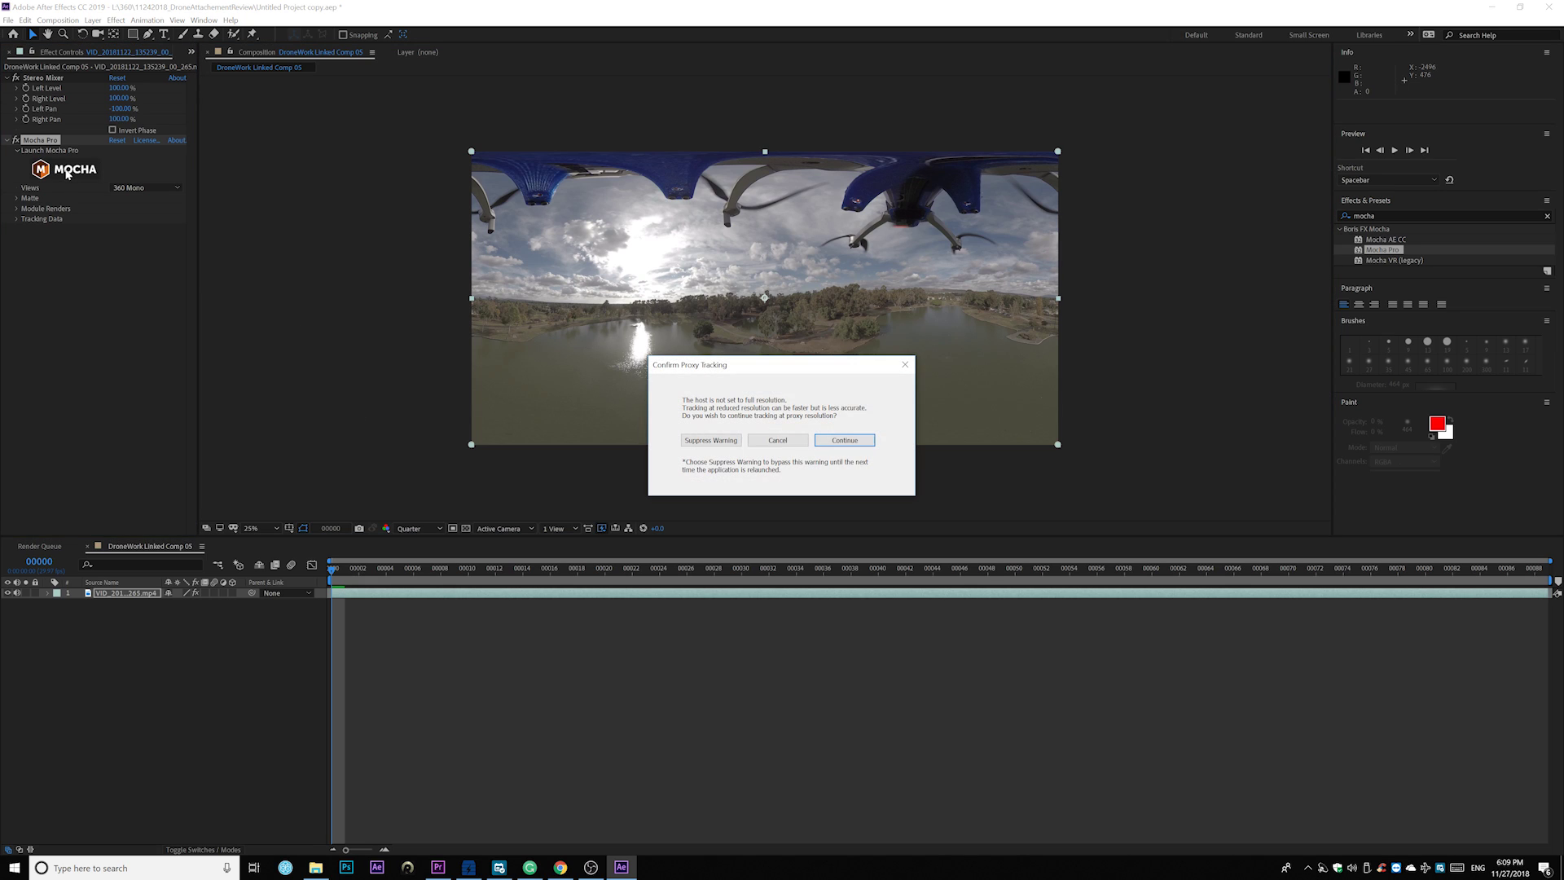
click(845, 441)
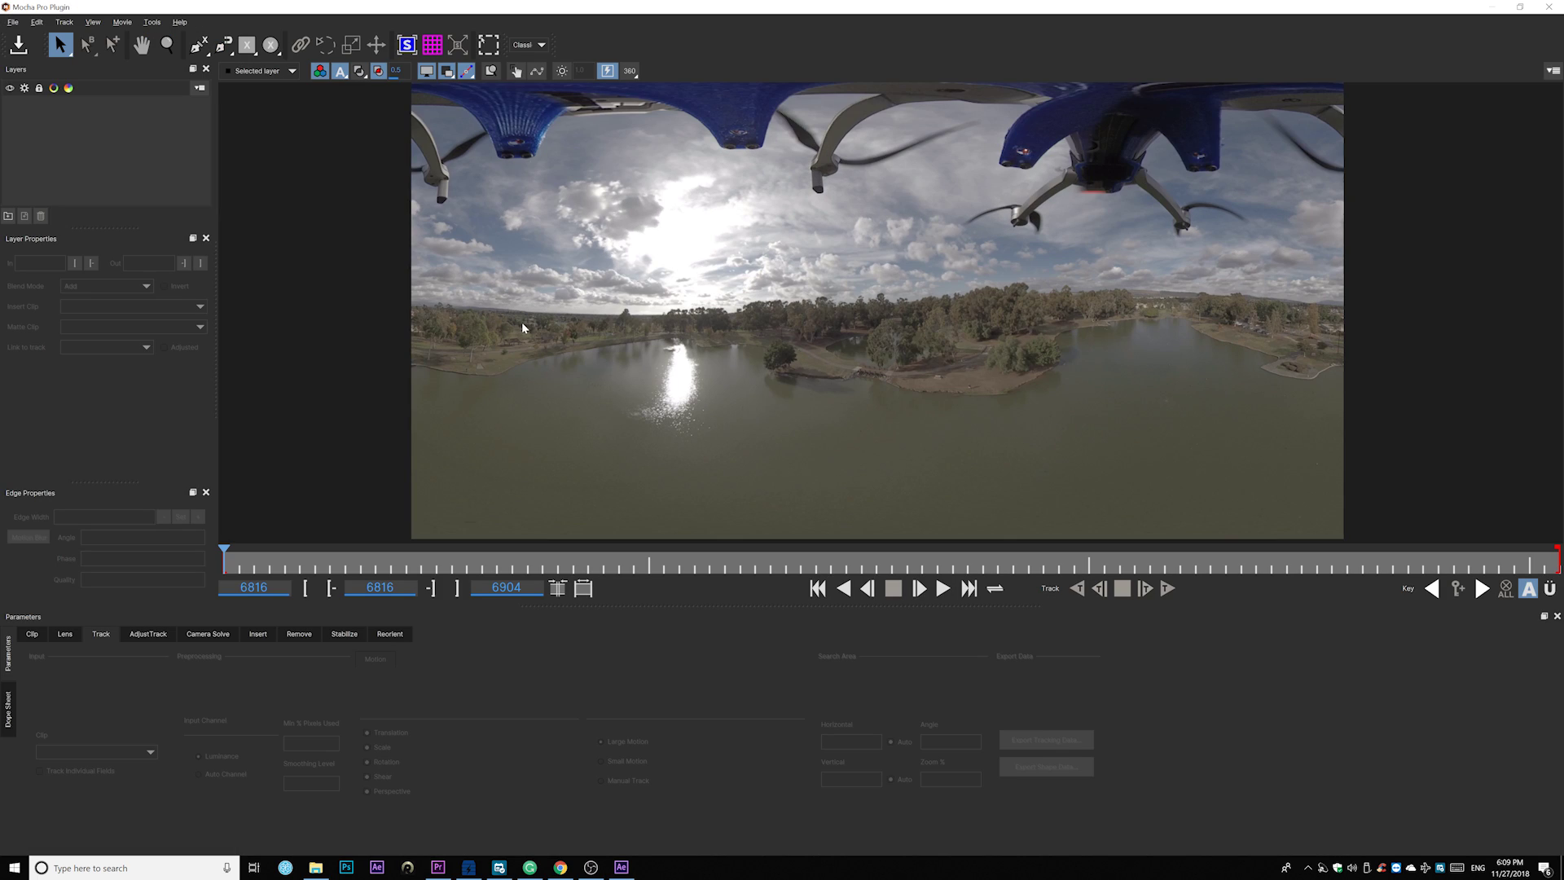
Draw a closed four-point spline around the distant horizon beside the sun's reflection and track it forward through the clip
click(203, 47)
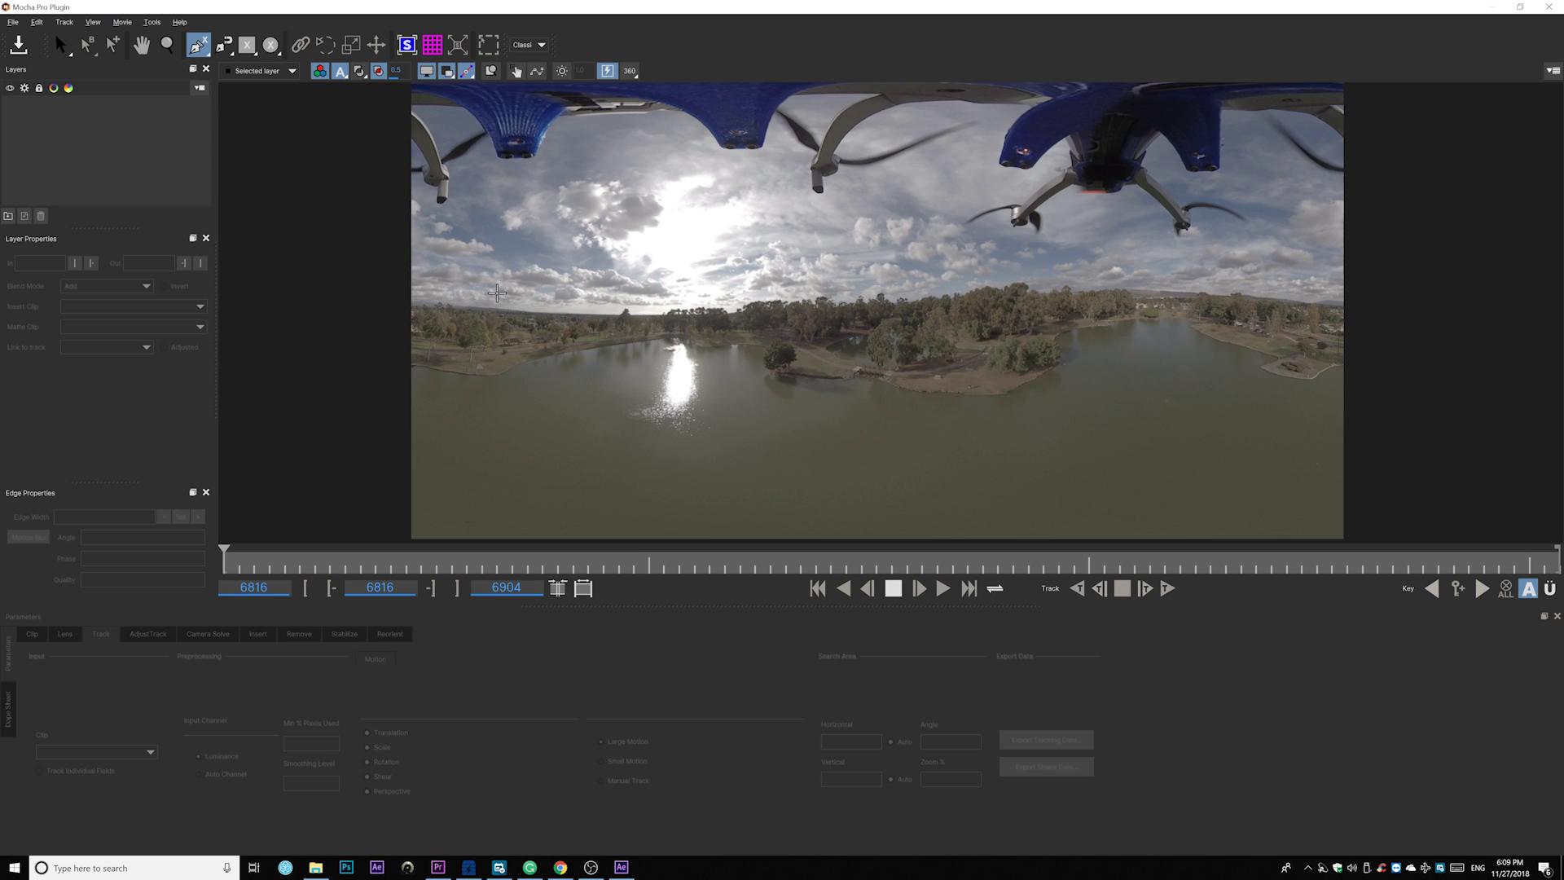
click(496, 293)
click(496, 322)
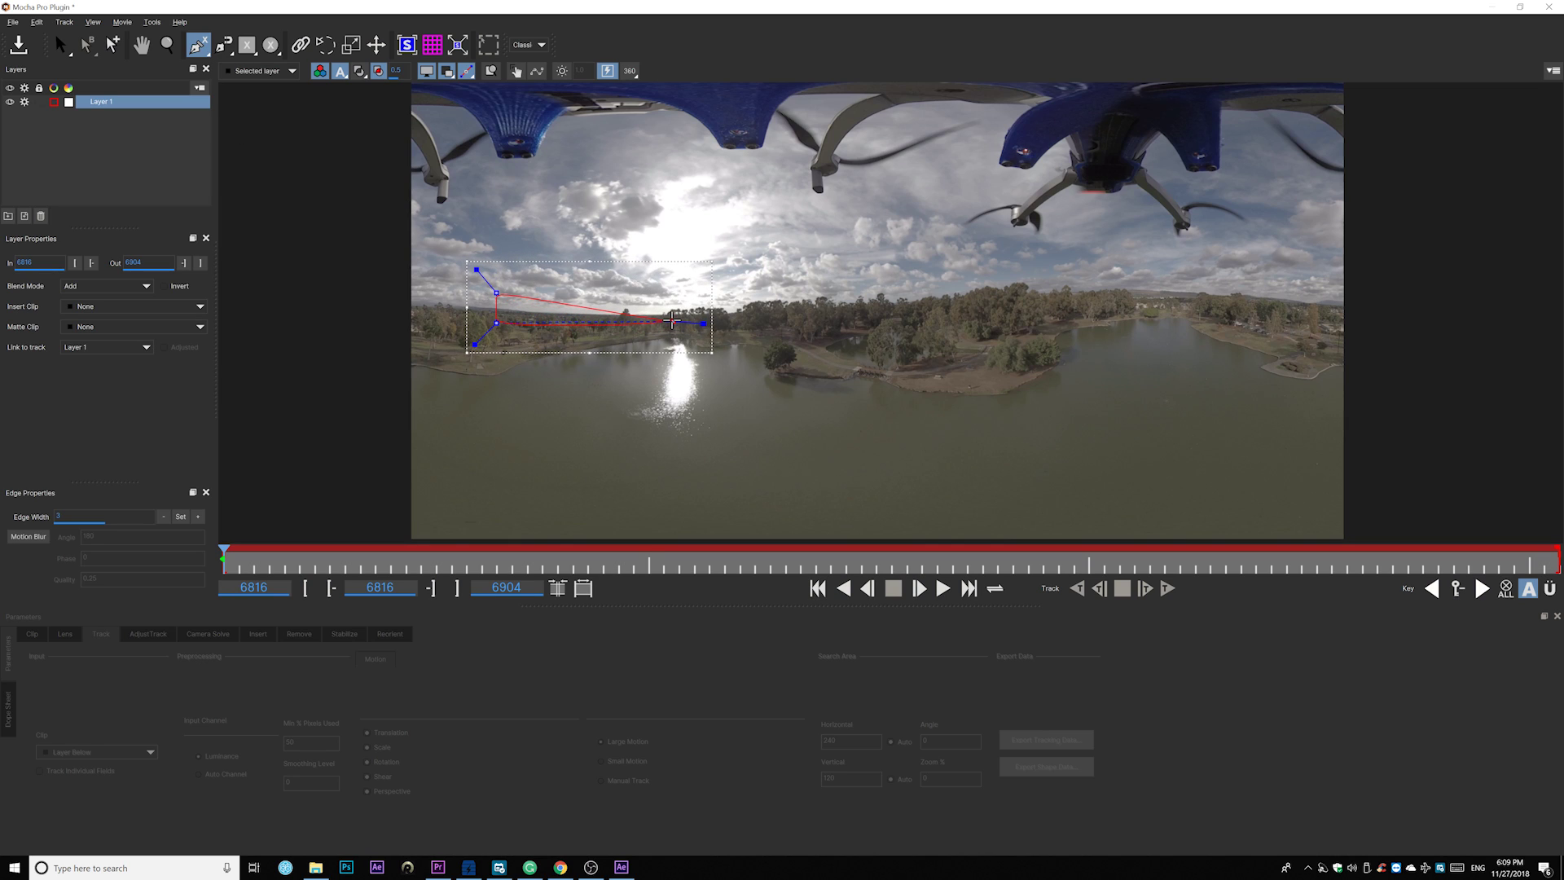
click(688, 323)
click(686, 297)
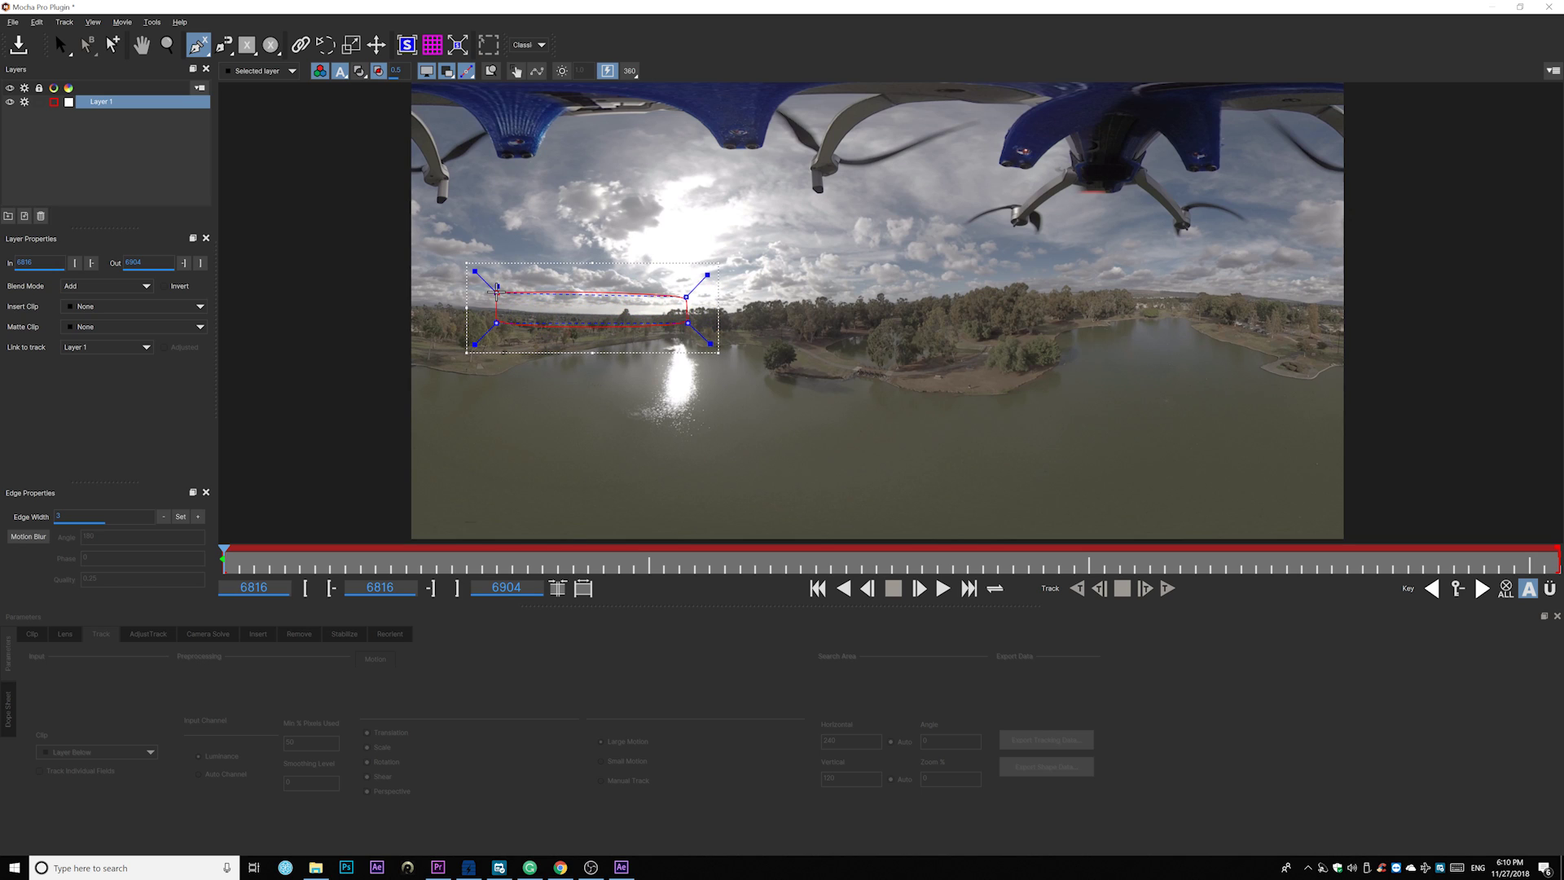
click(496, 291)
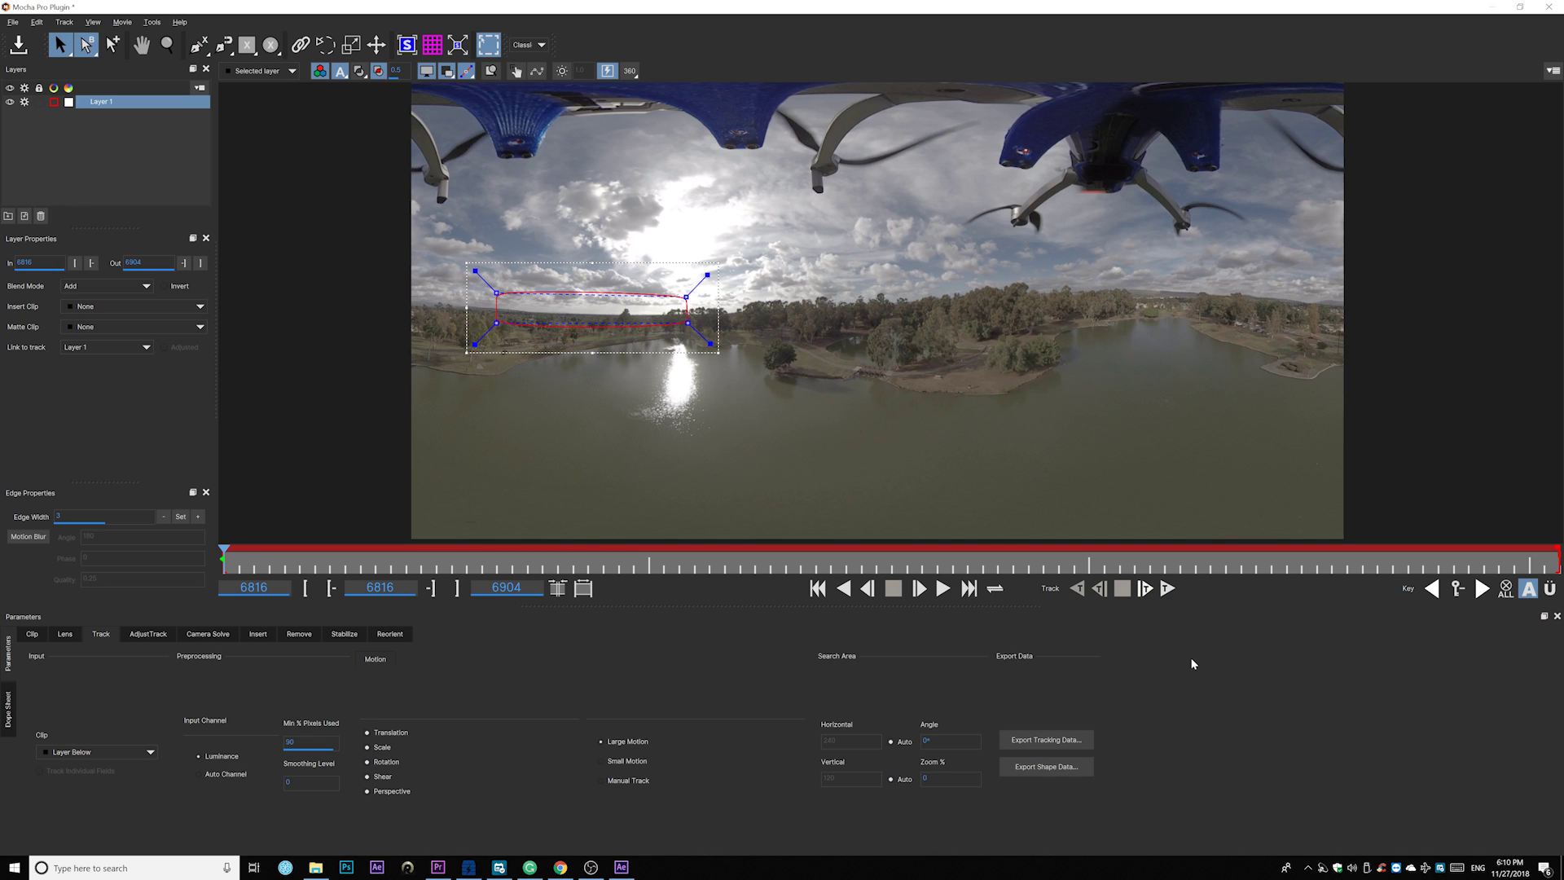
click(1168, 590)
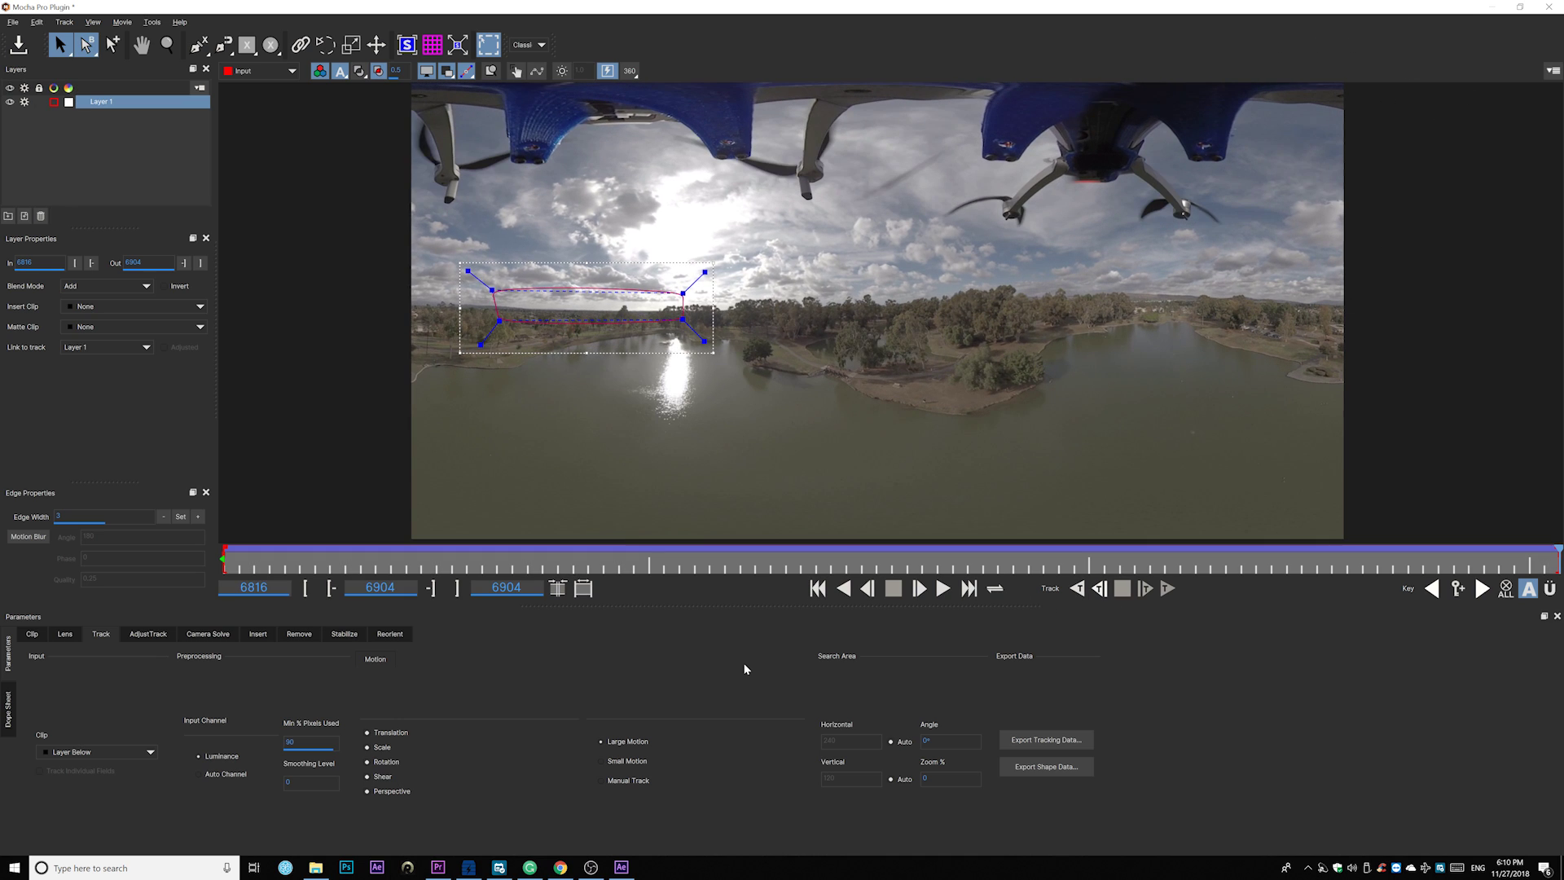
Align the Reorient horizon line with the footage's horizon, at about -57.3° pan and 3.3° roll, and save and close Mocha
click(395, 634)
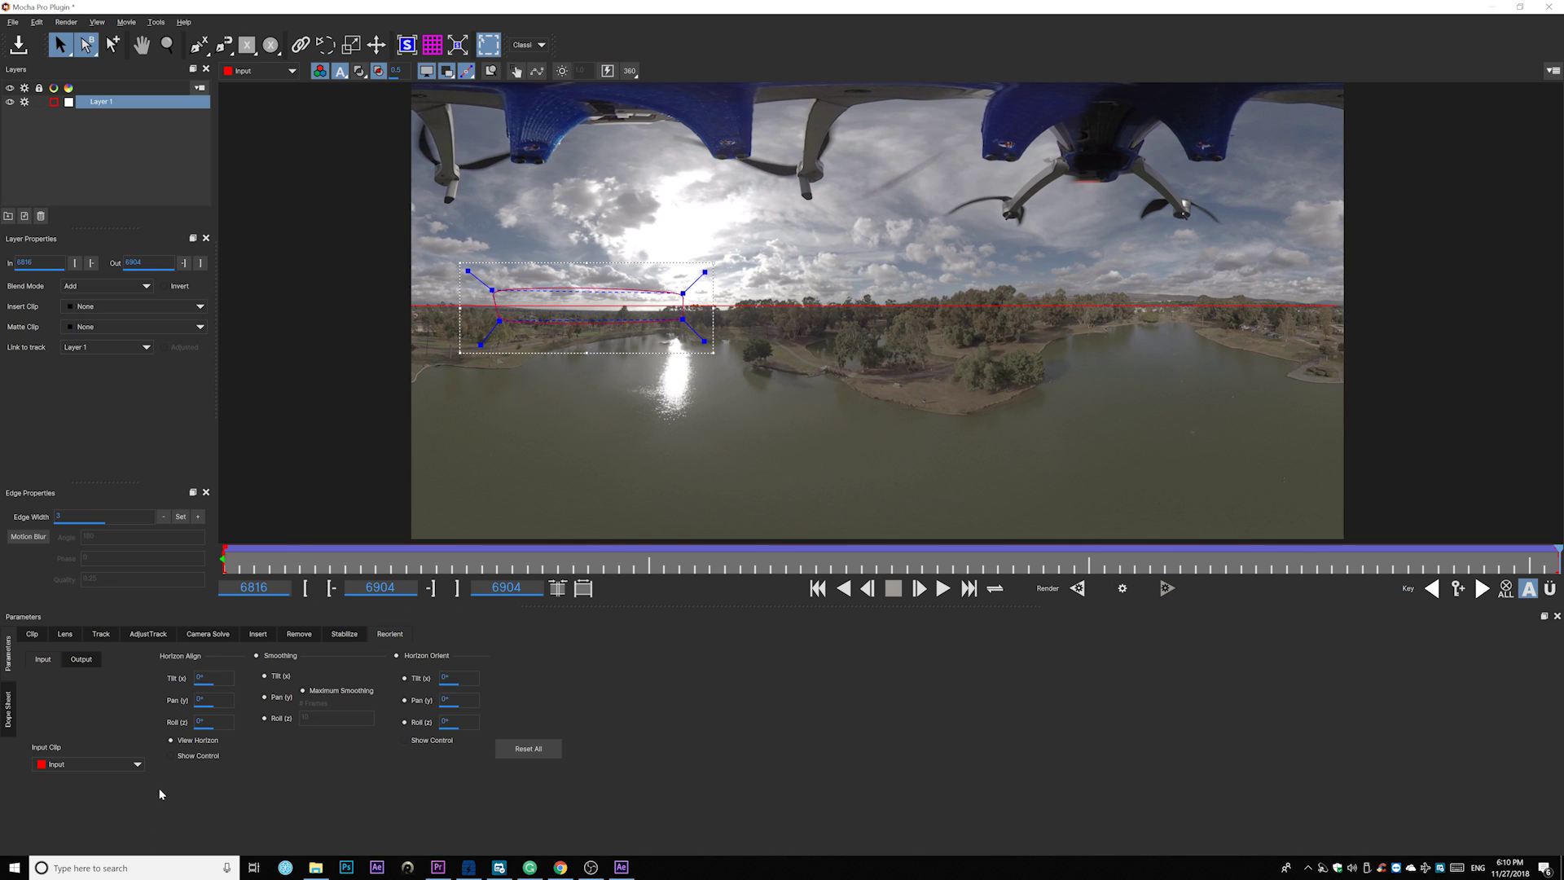
click(170, 756)
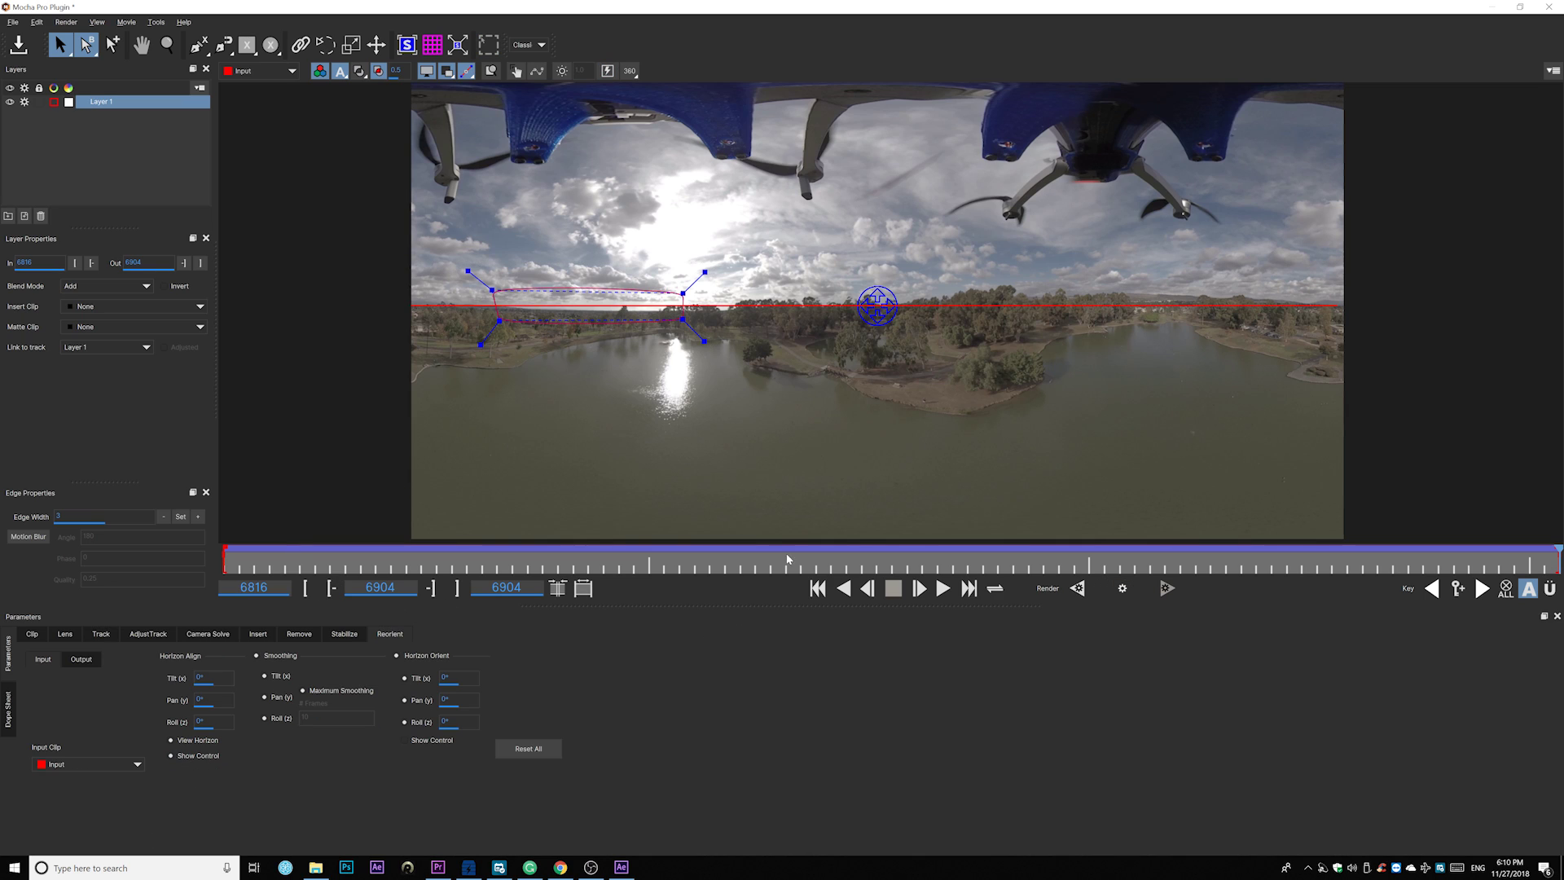
drag(880, 298, 1030, 302)
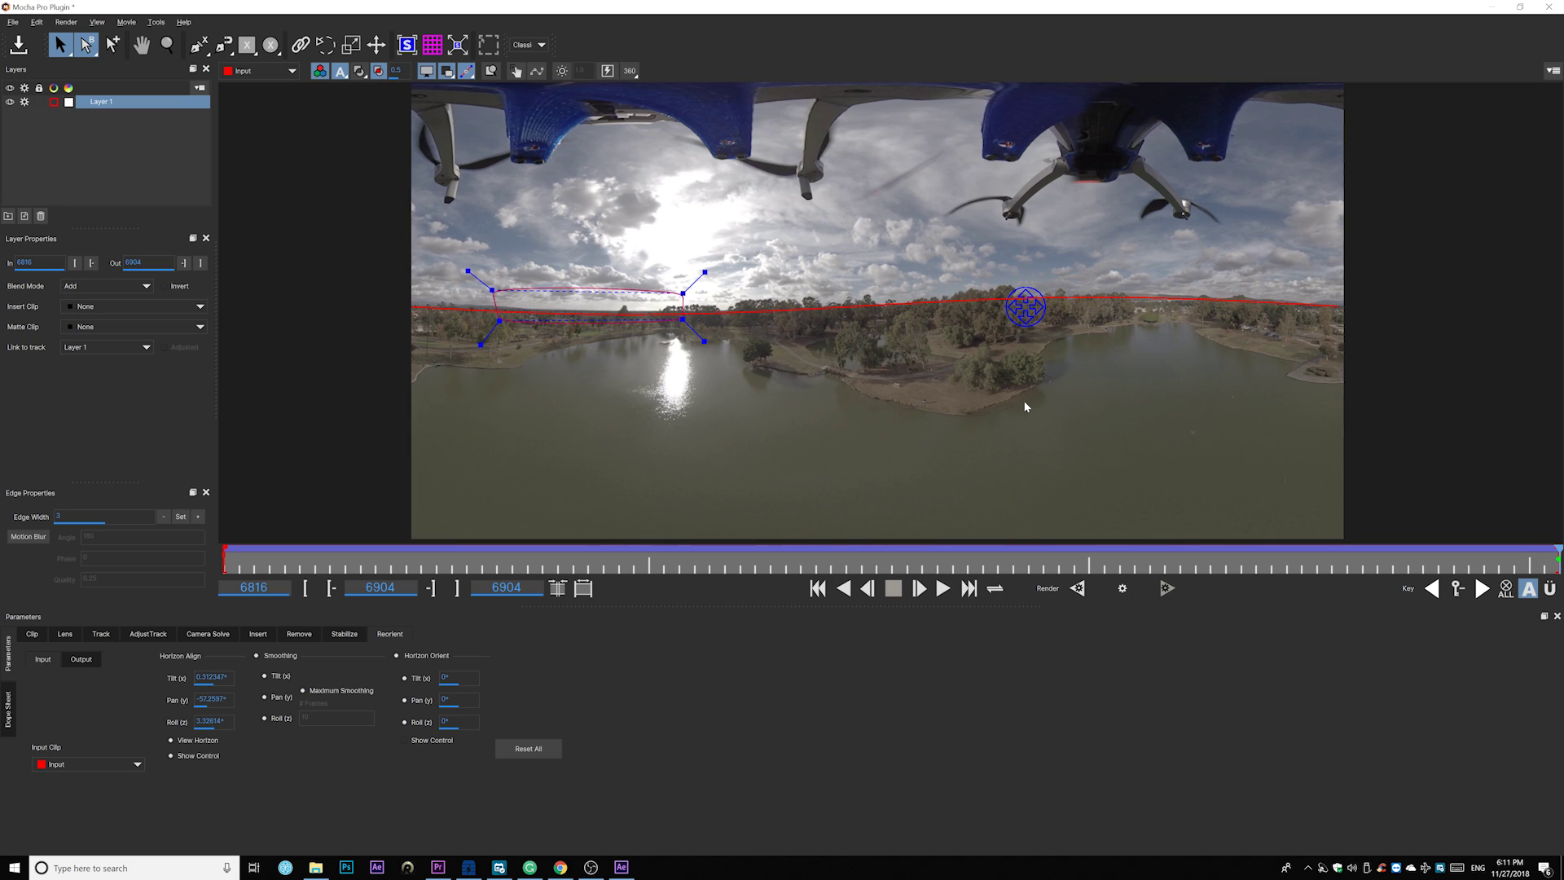
click(19, 46)
click(1549, 6)
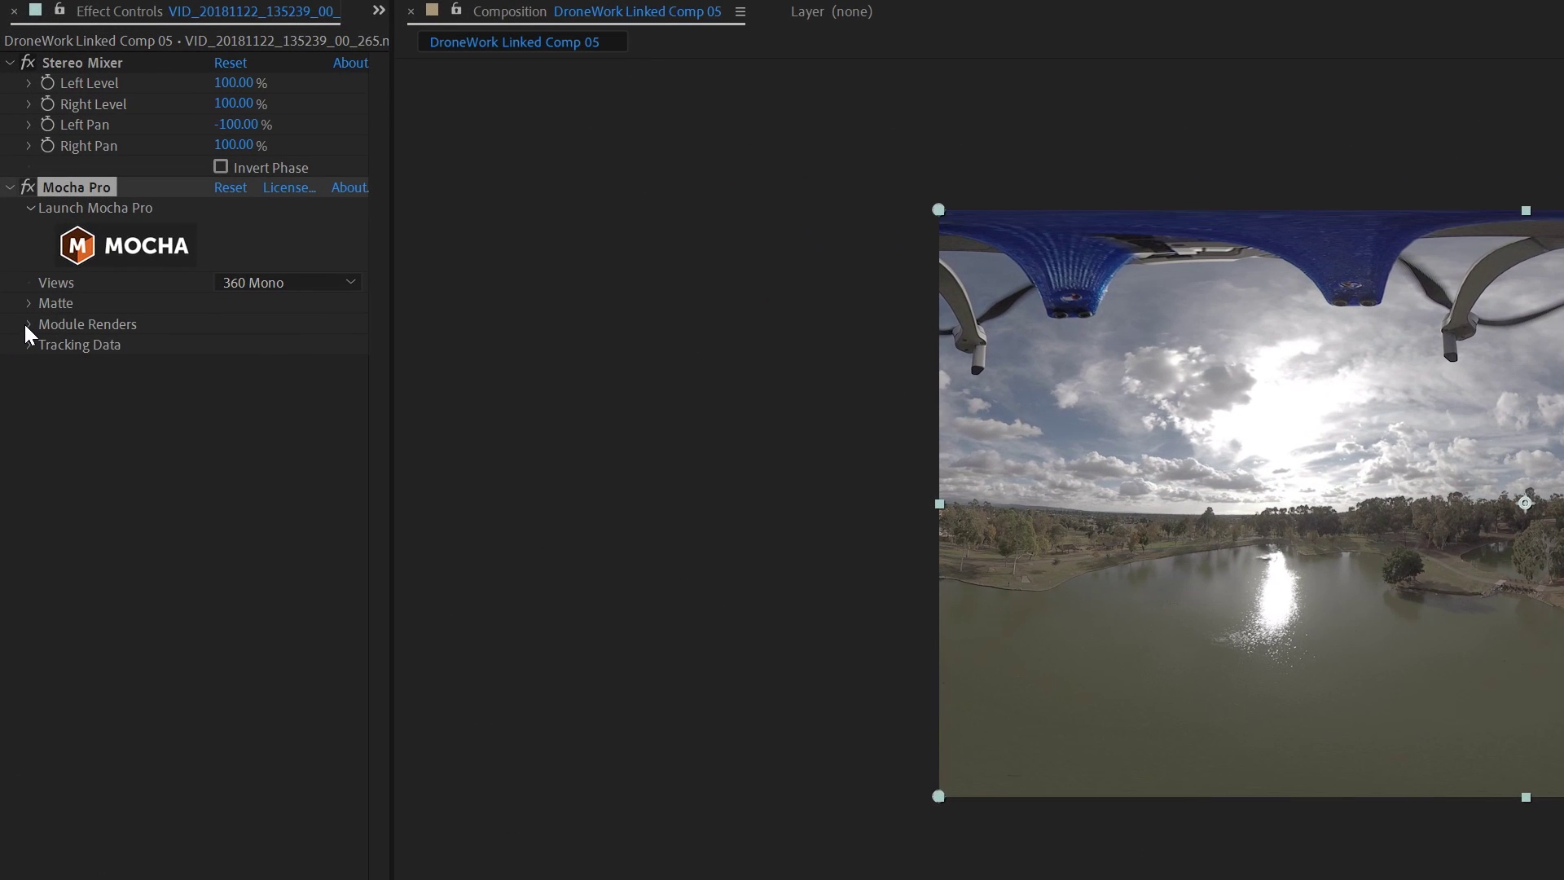
Enable Mocha Pro's module rendering and set the rendered module to Reorient
click(28, 324)
click(220, 344)
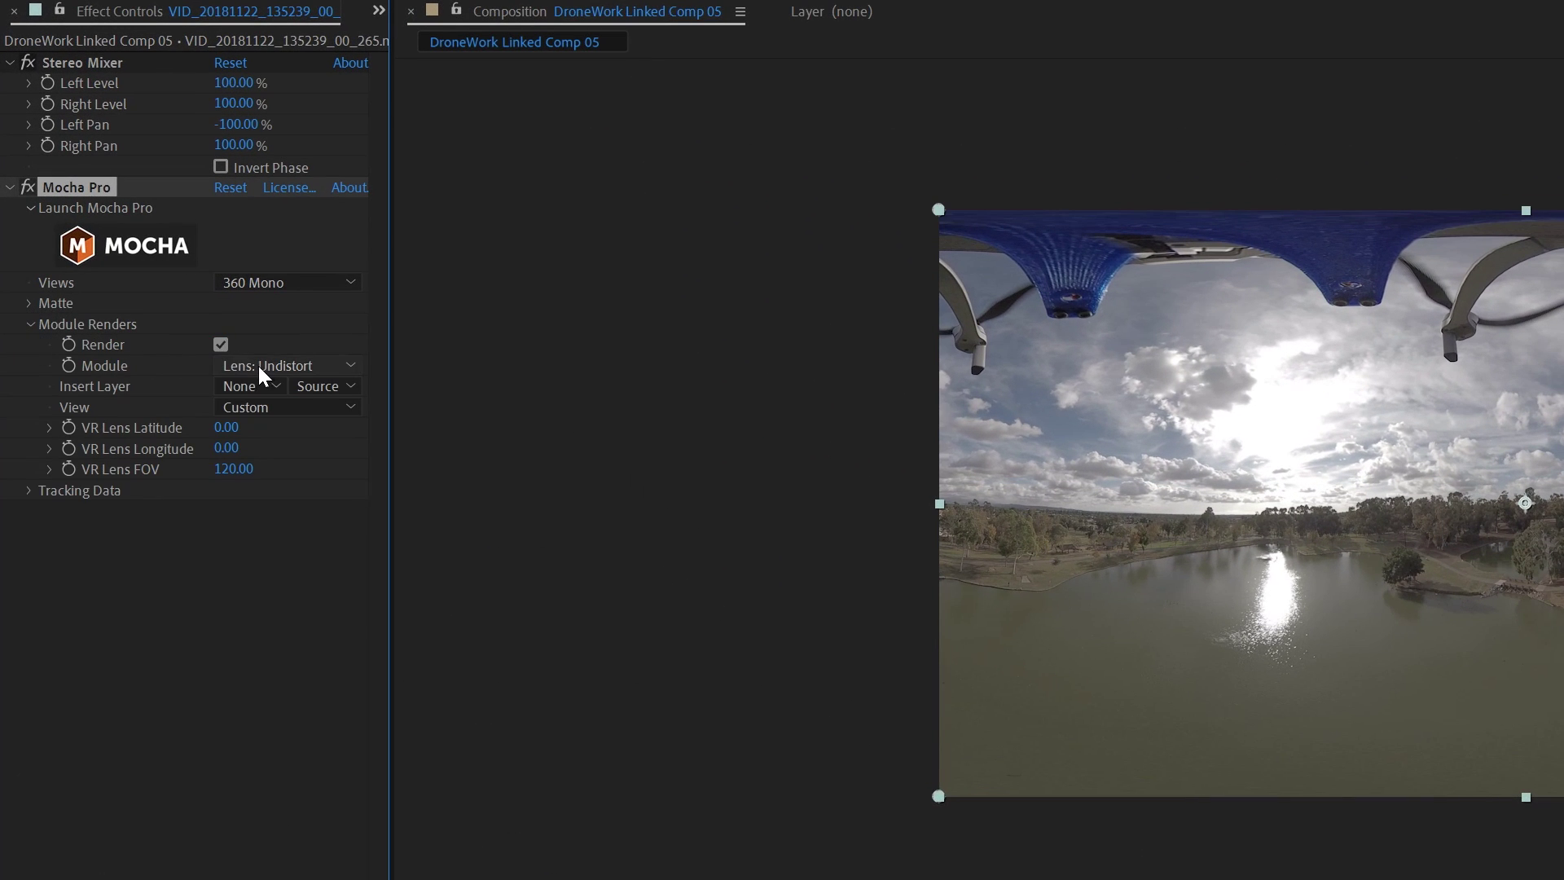
click(258, 364)
click(273, 545)
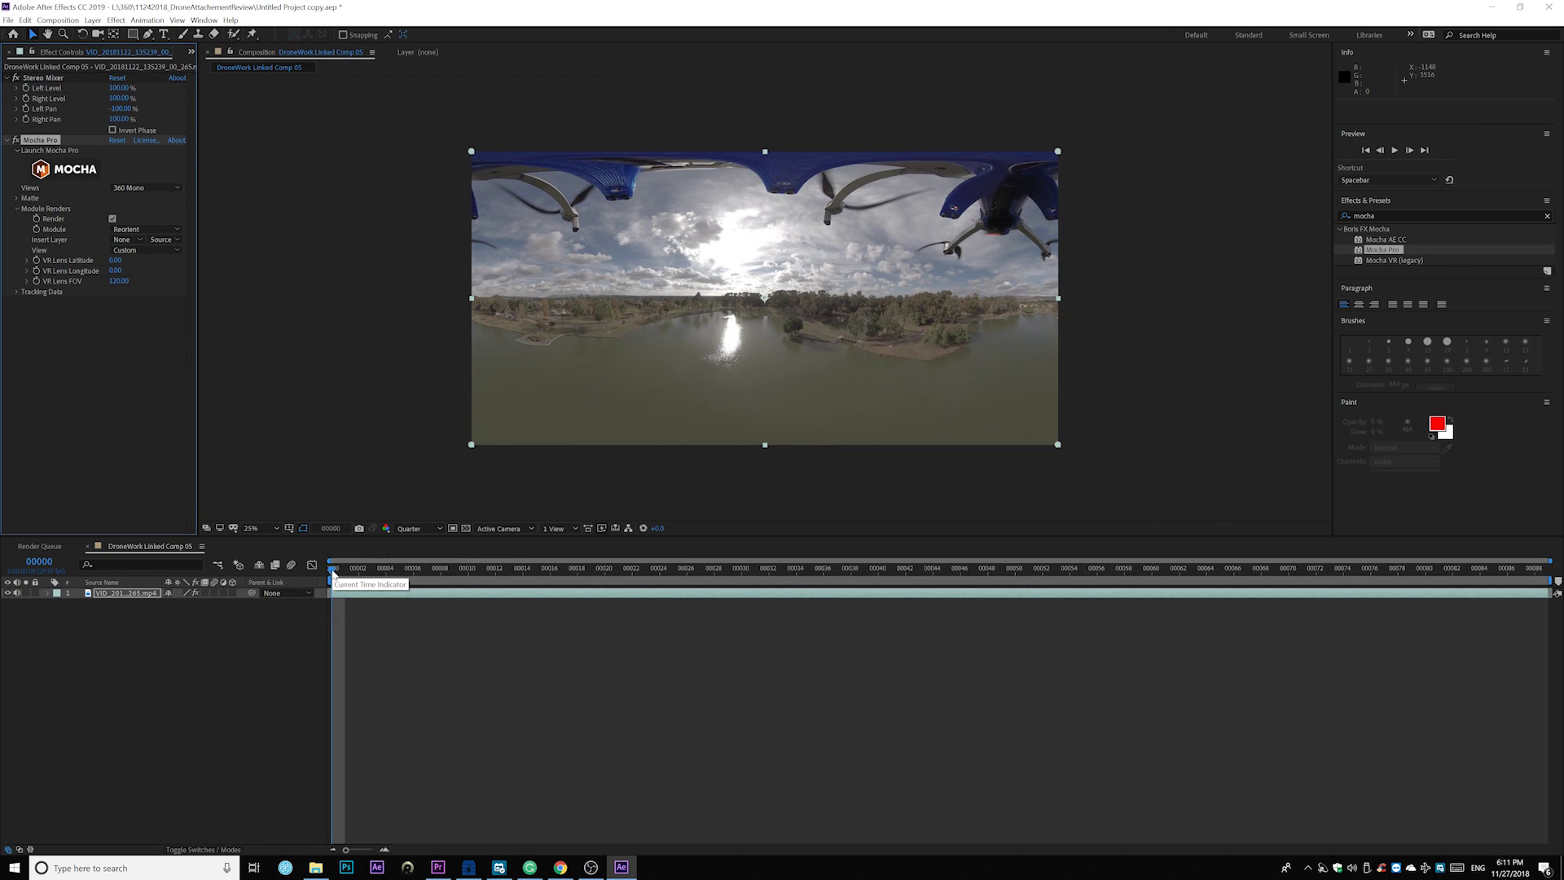
Show the rulers, place a horizontal guide along the horizon, and play the clip to compare the original and reoriented footage
key(ctrl+r)
drag(269, 79, 269, 300)
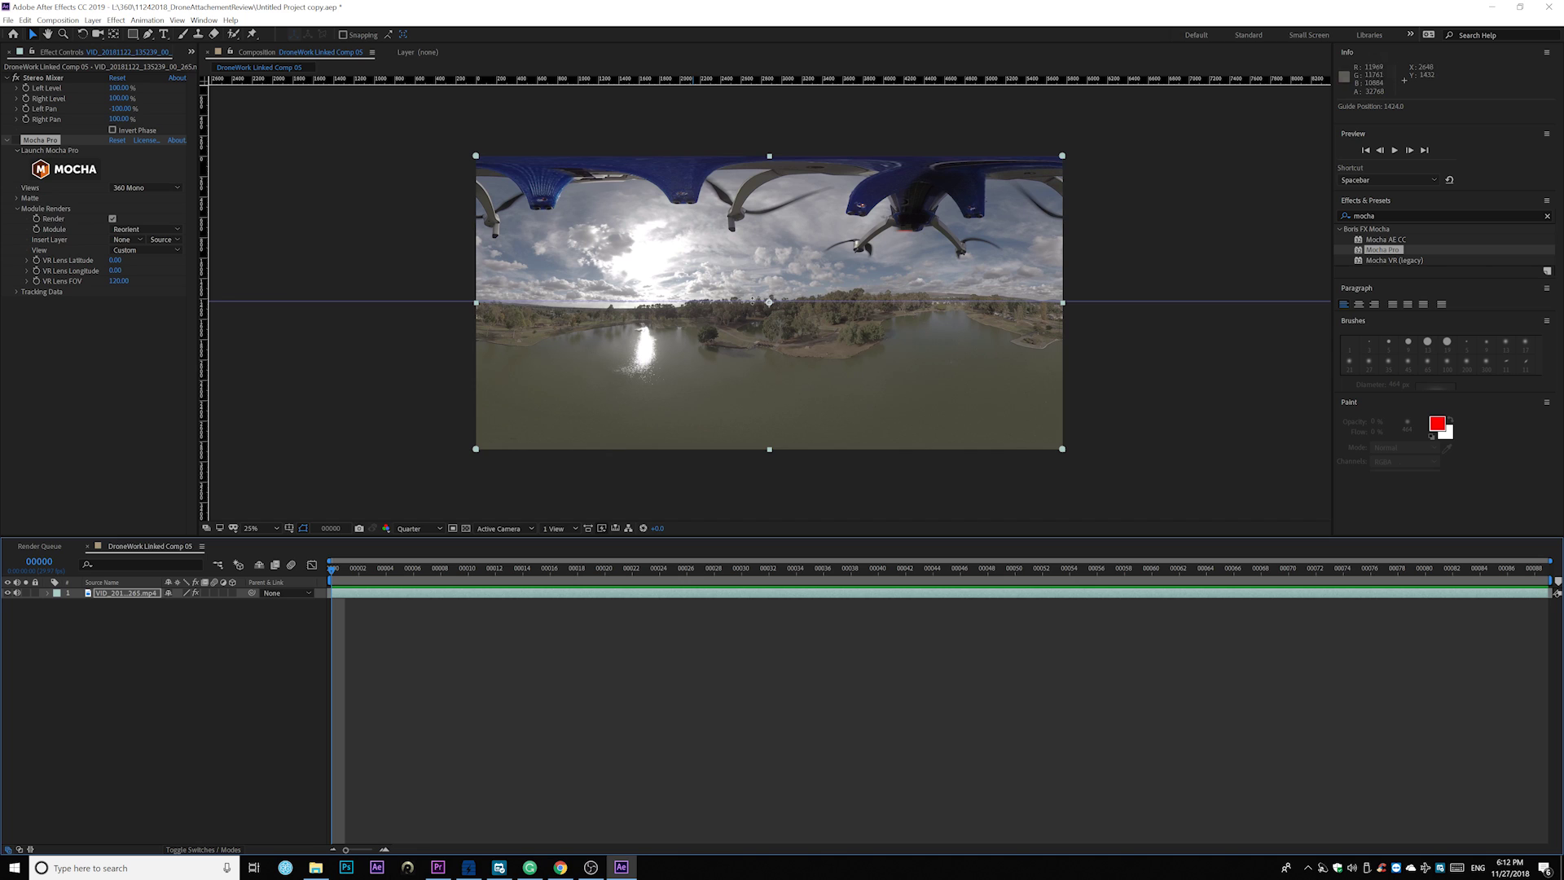
key(space)
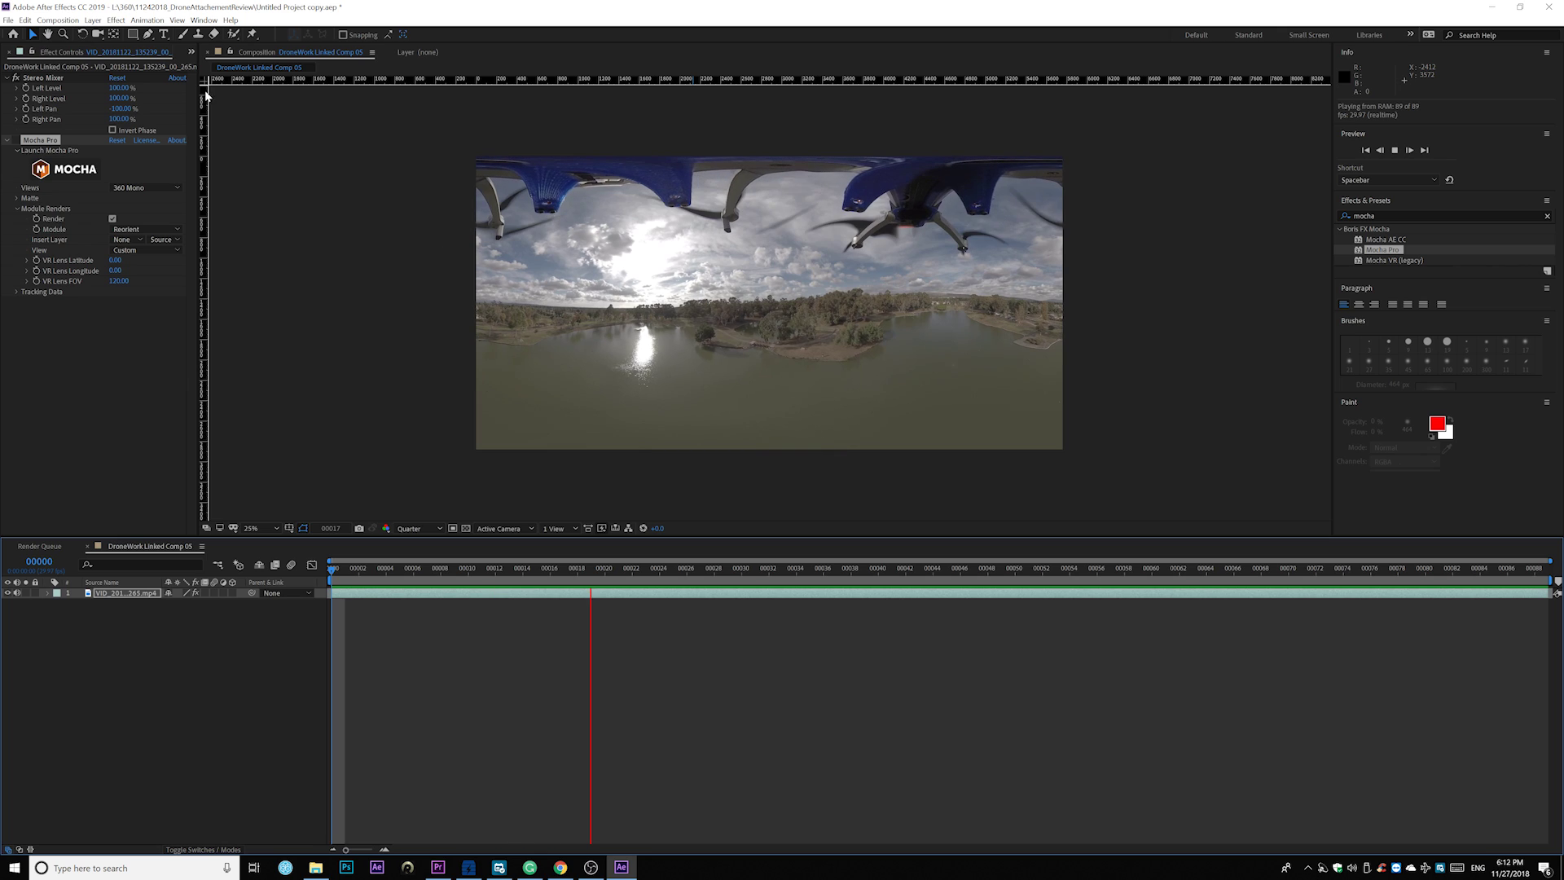
key(space)
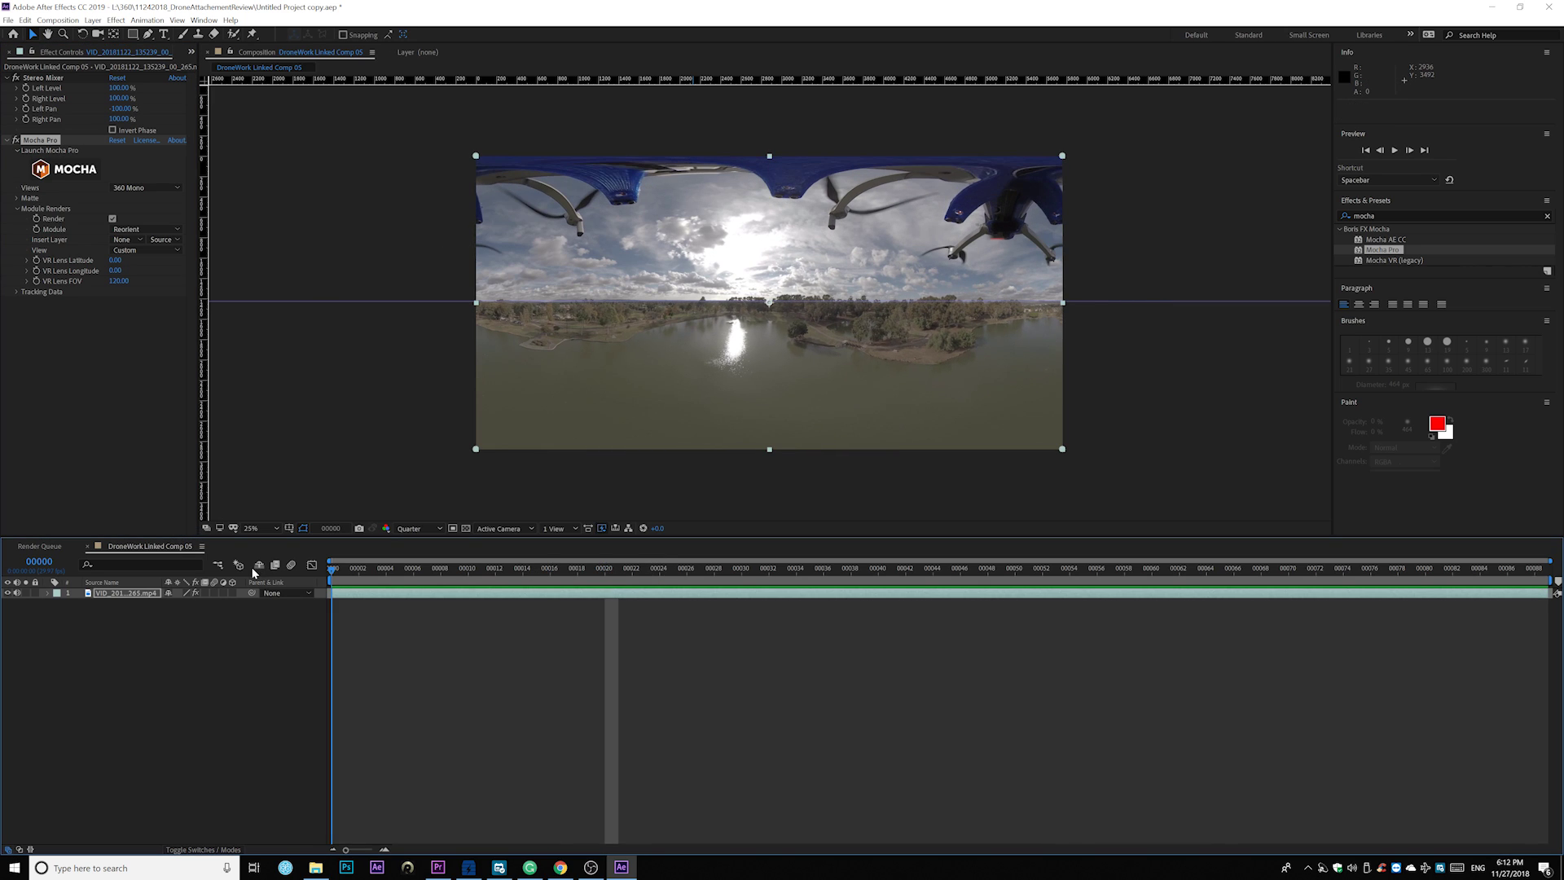
key(Home)
key(space)
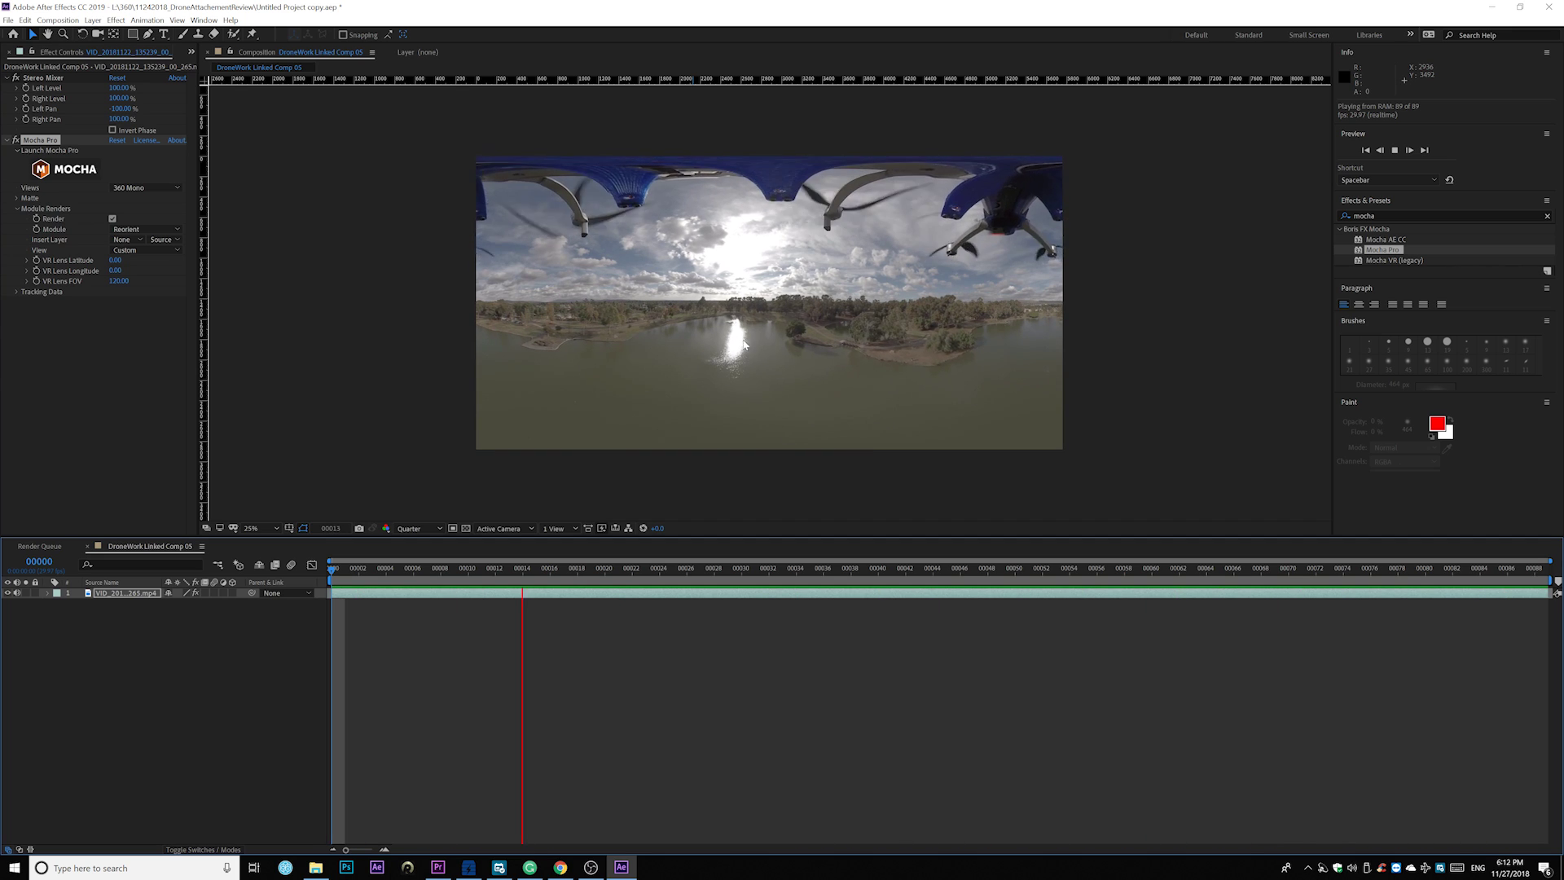
key(space)
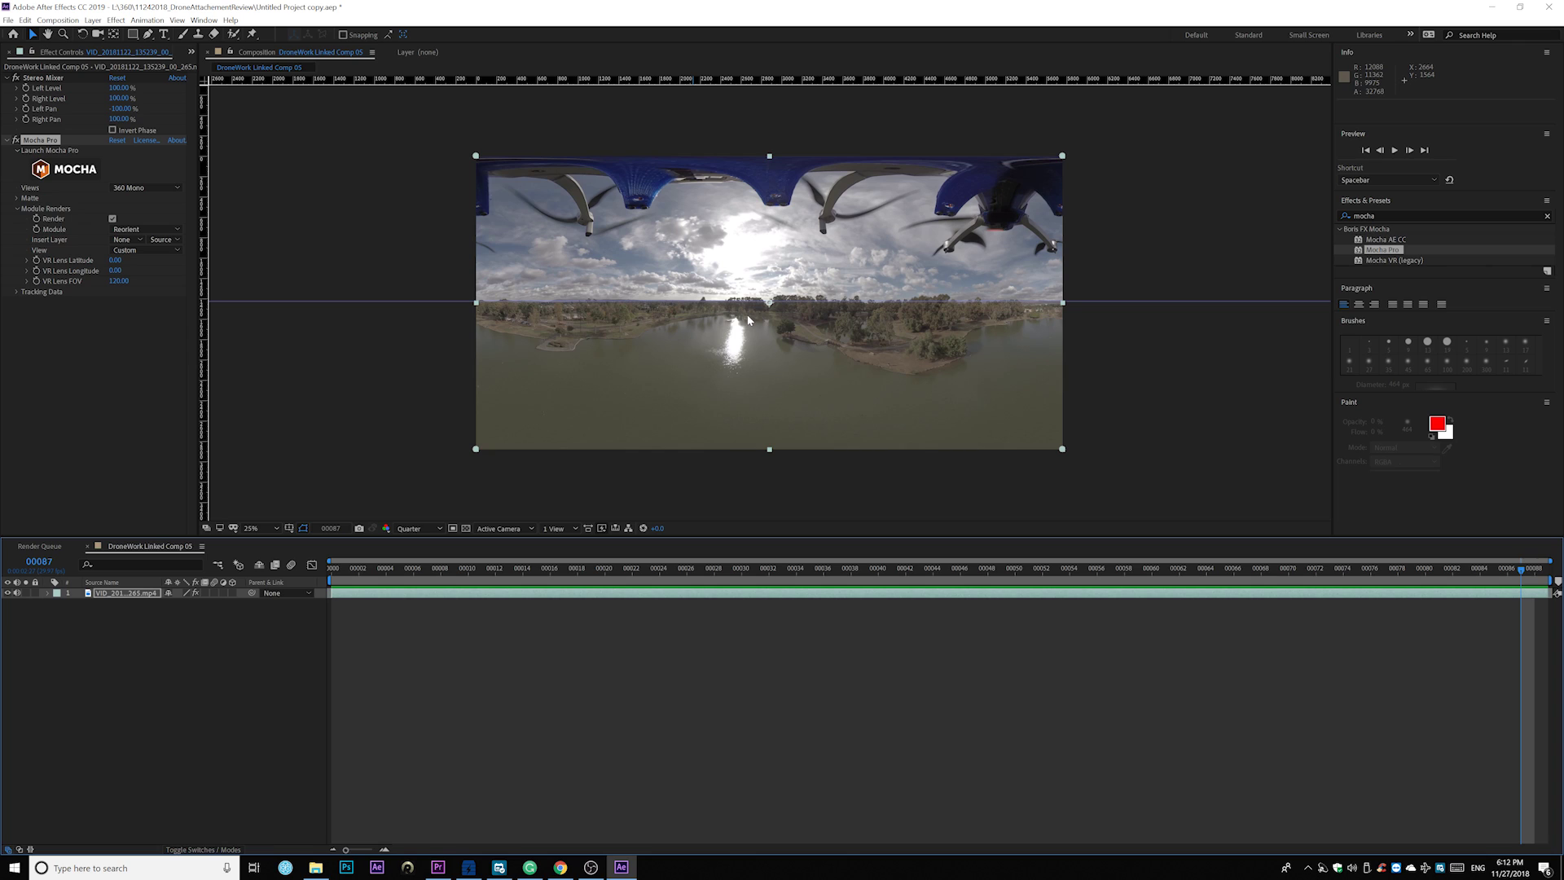
Pre-compose the drone footage layer as Stab-Teaching, moving all attributes into the new composition
right_click(123, 595)
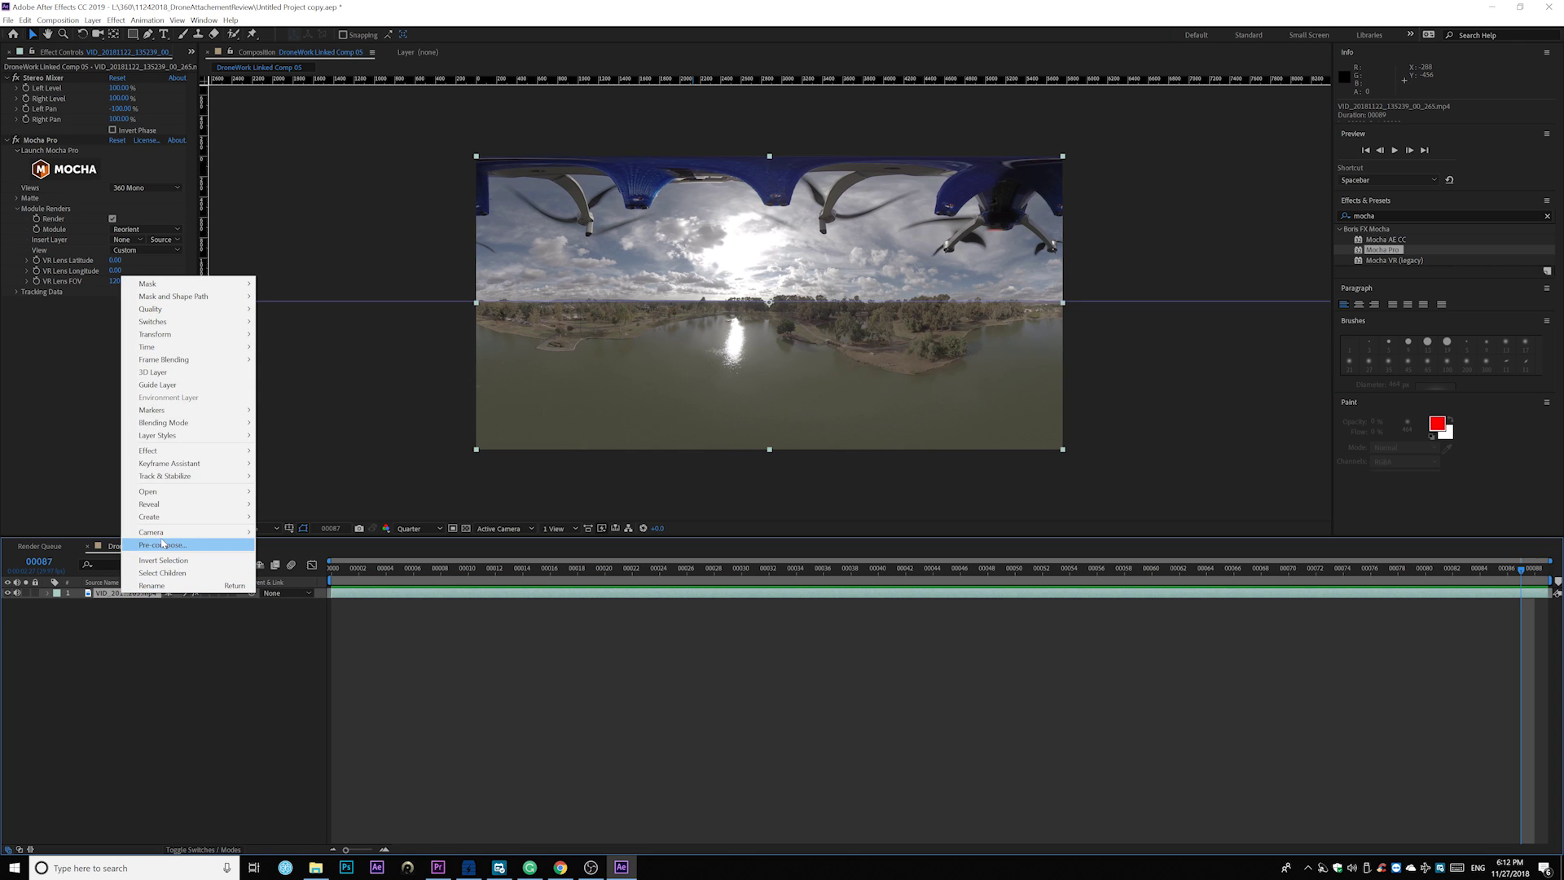
click(162, 544)
click(30, 119)
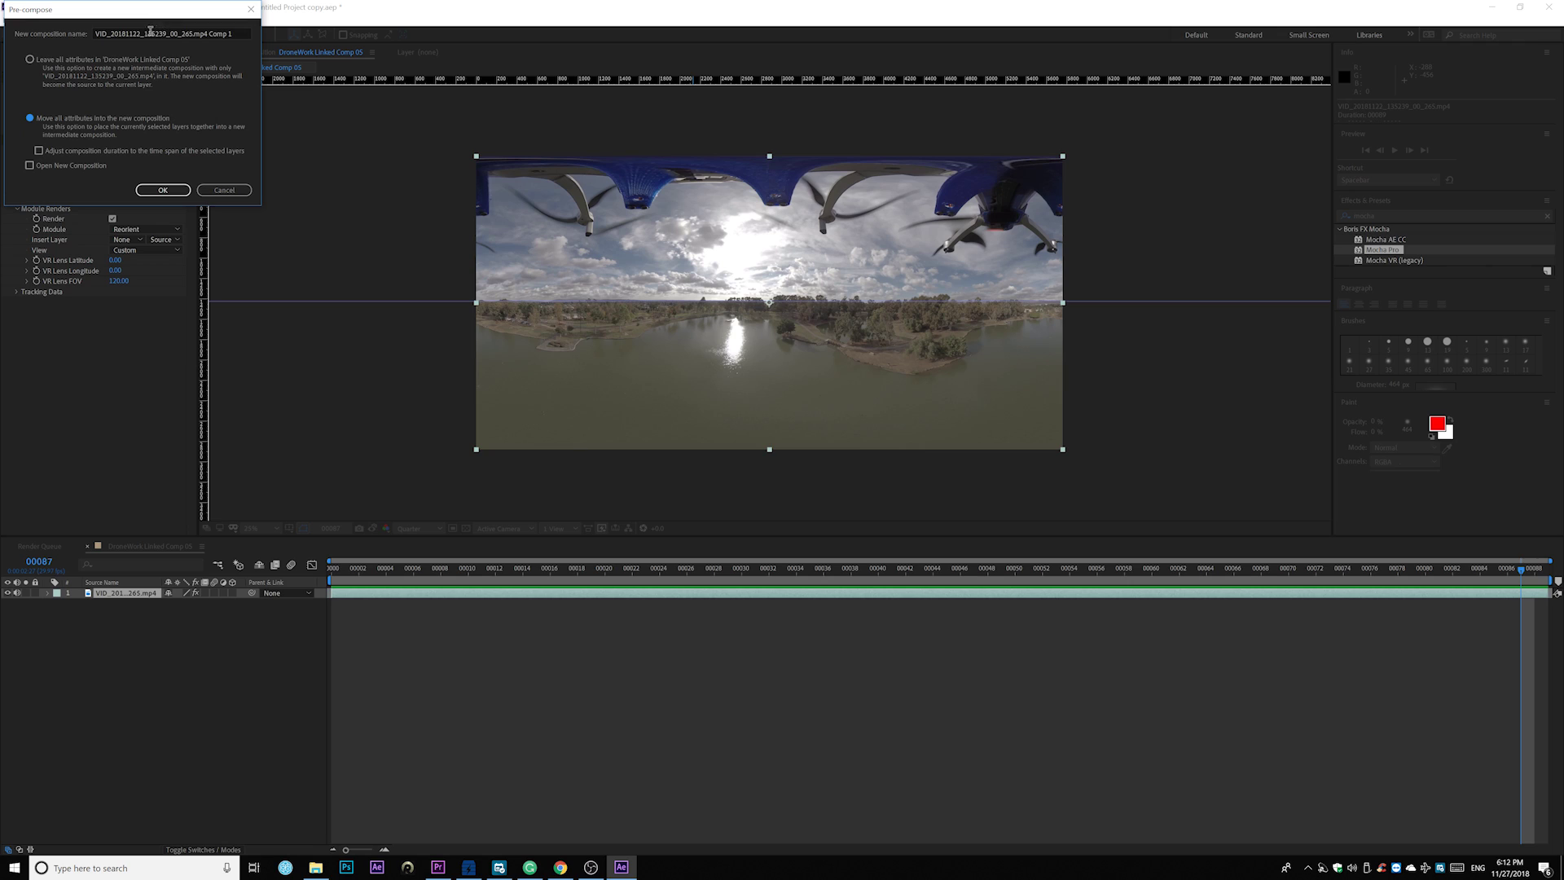
triple_click(233, 33)
text(Stab-Teaching)
click(163, 190)
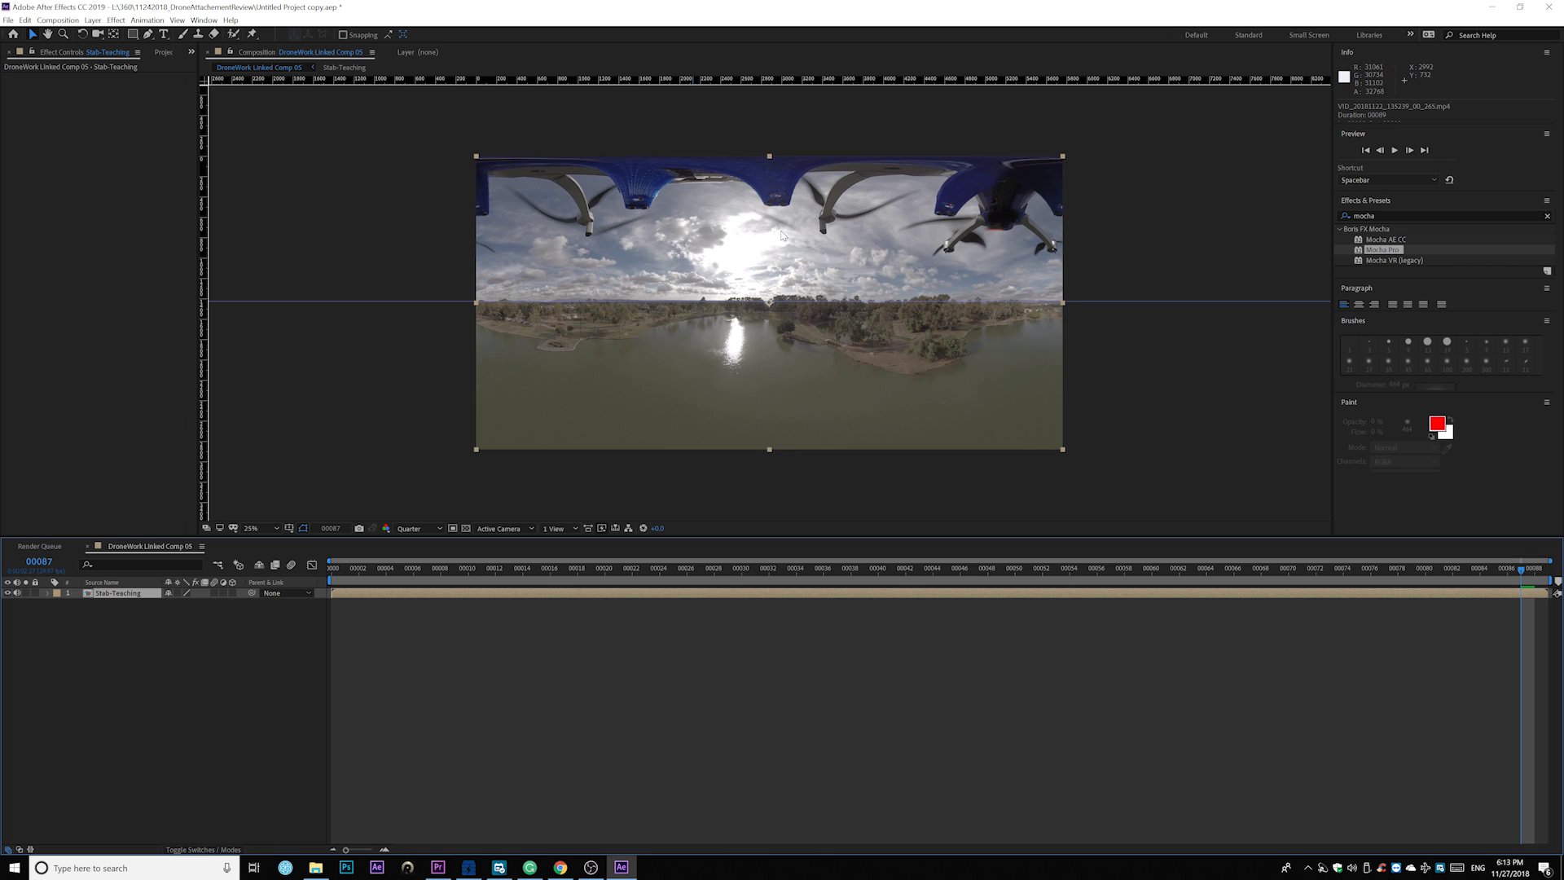
Apply Mocha Pro to the Stab-Teaching layer and set its views to 360 Mono
click(1382, 255)
drag(1360, 255, 821, 343)
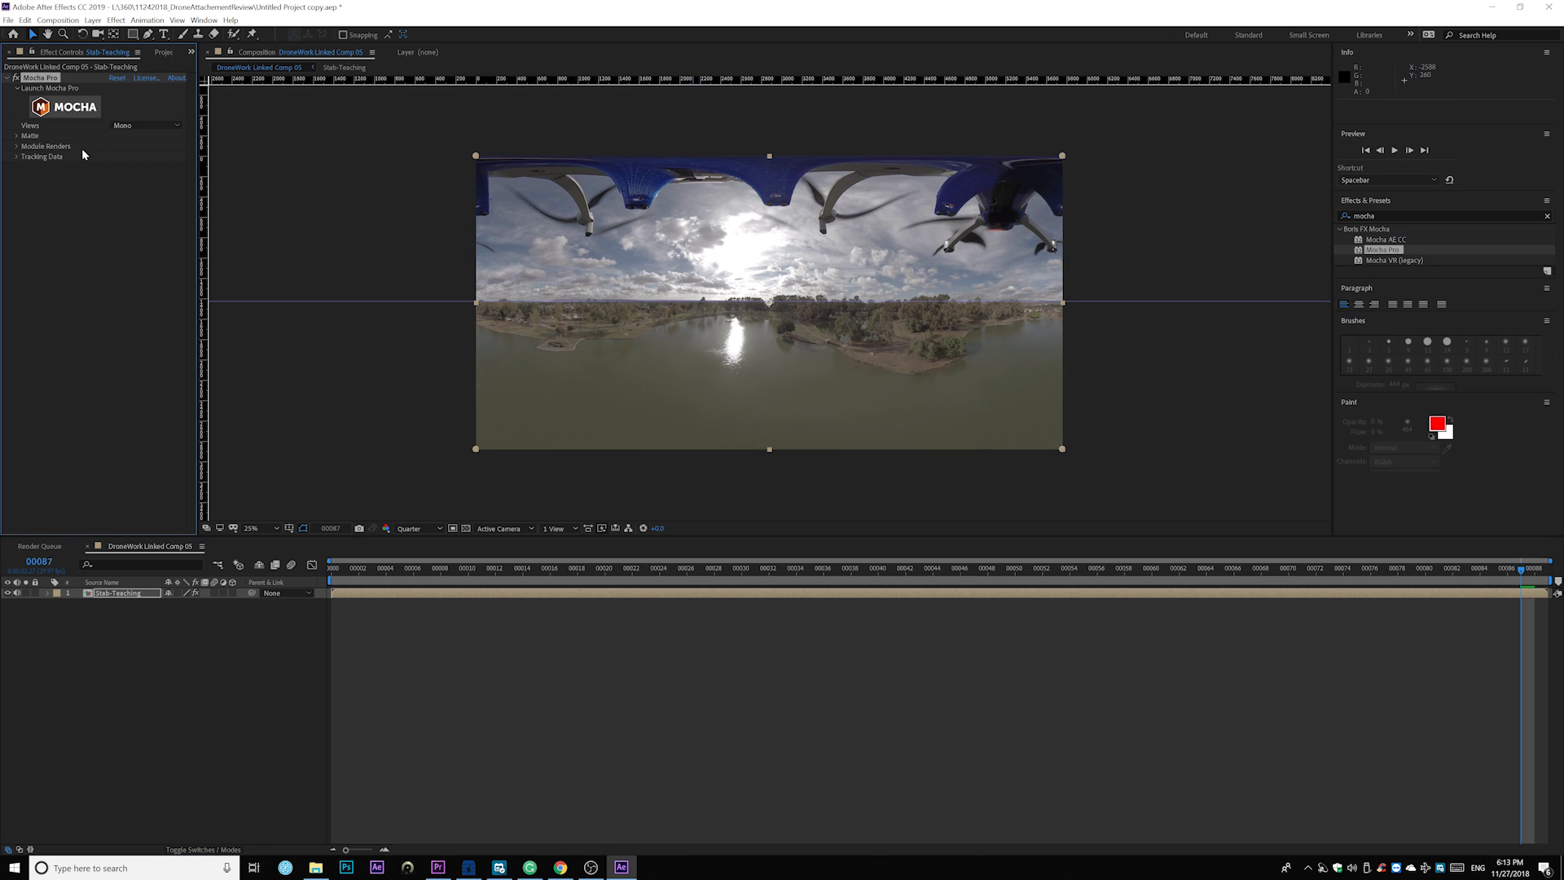
click(138, 126)
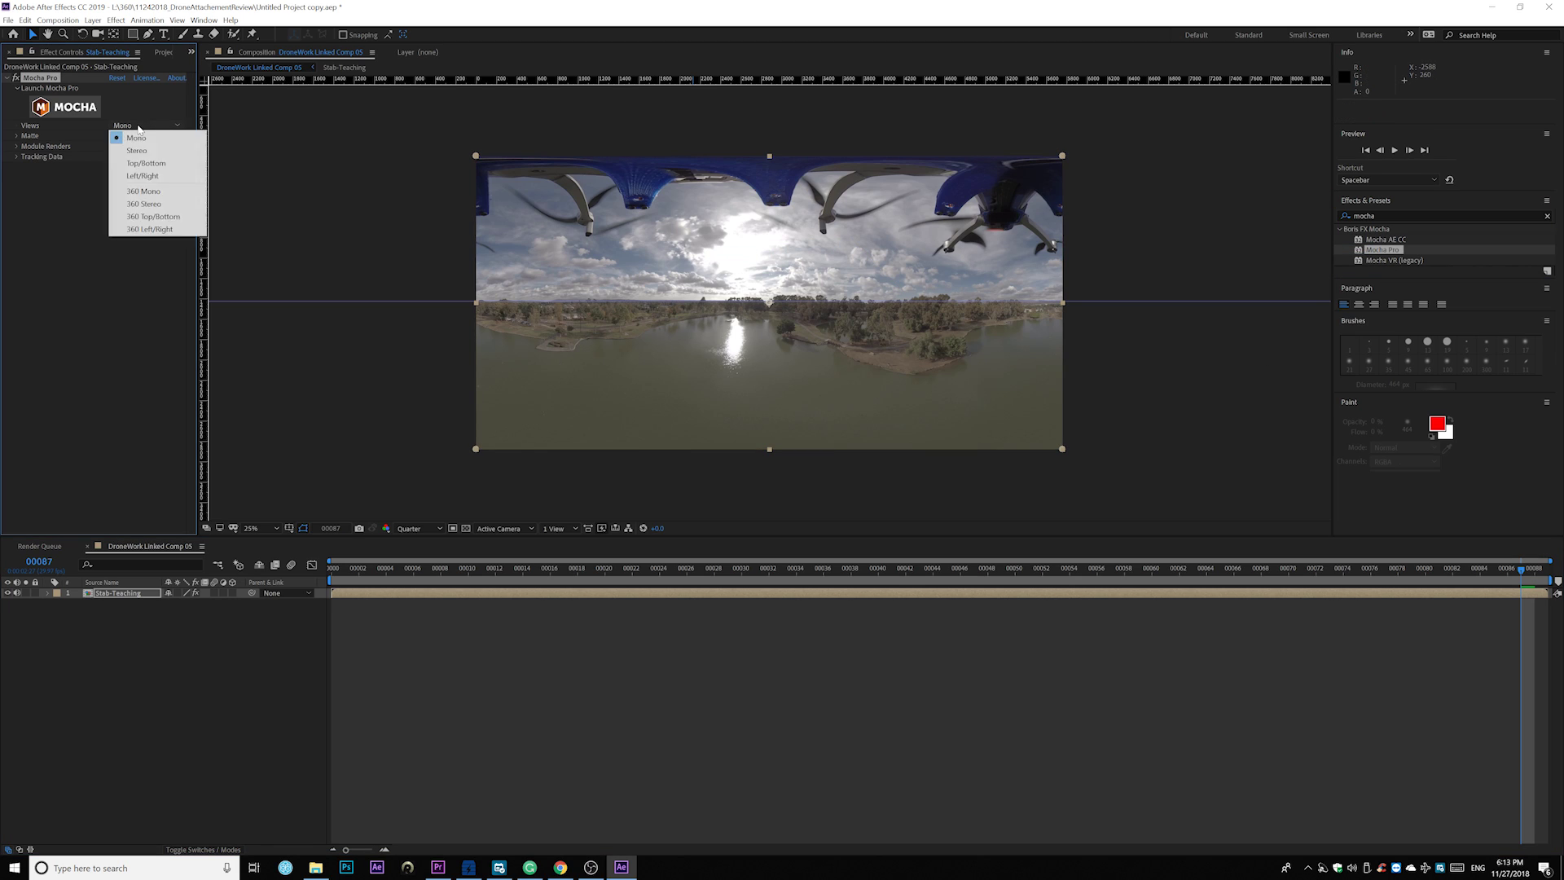
click(143, 191)
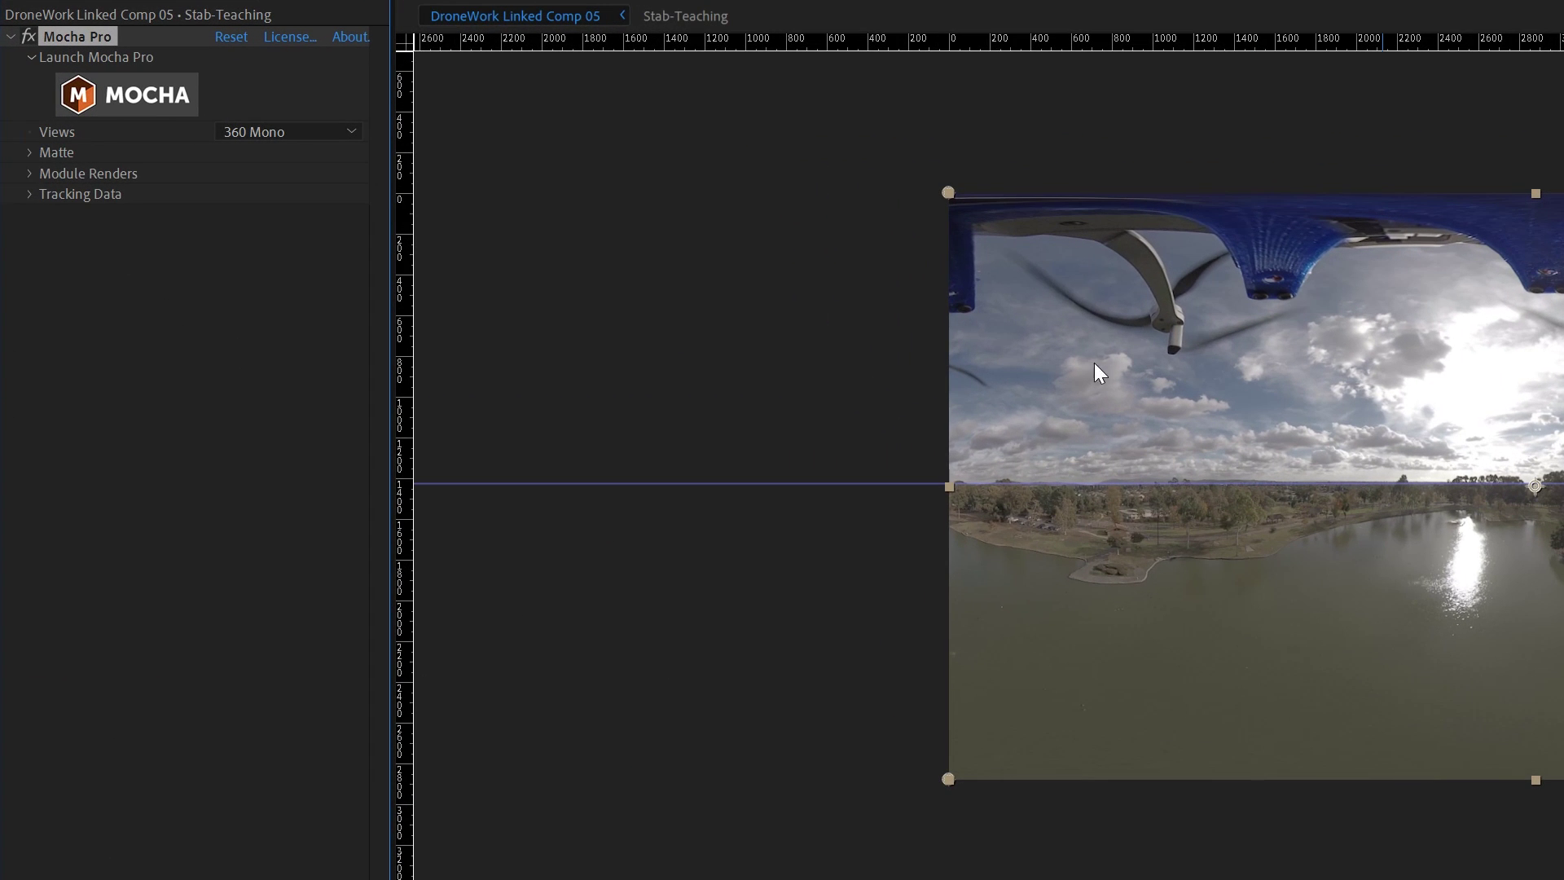
Enable Mocha Pro's module rendering on Stab-Teaching with Lens: Undistort as the module
click(30, 174)
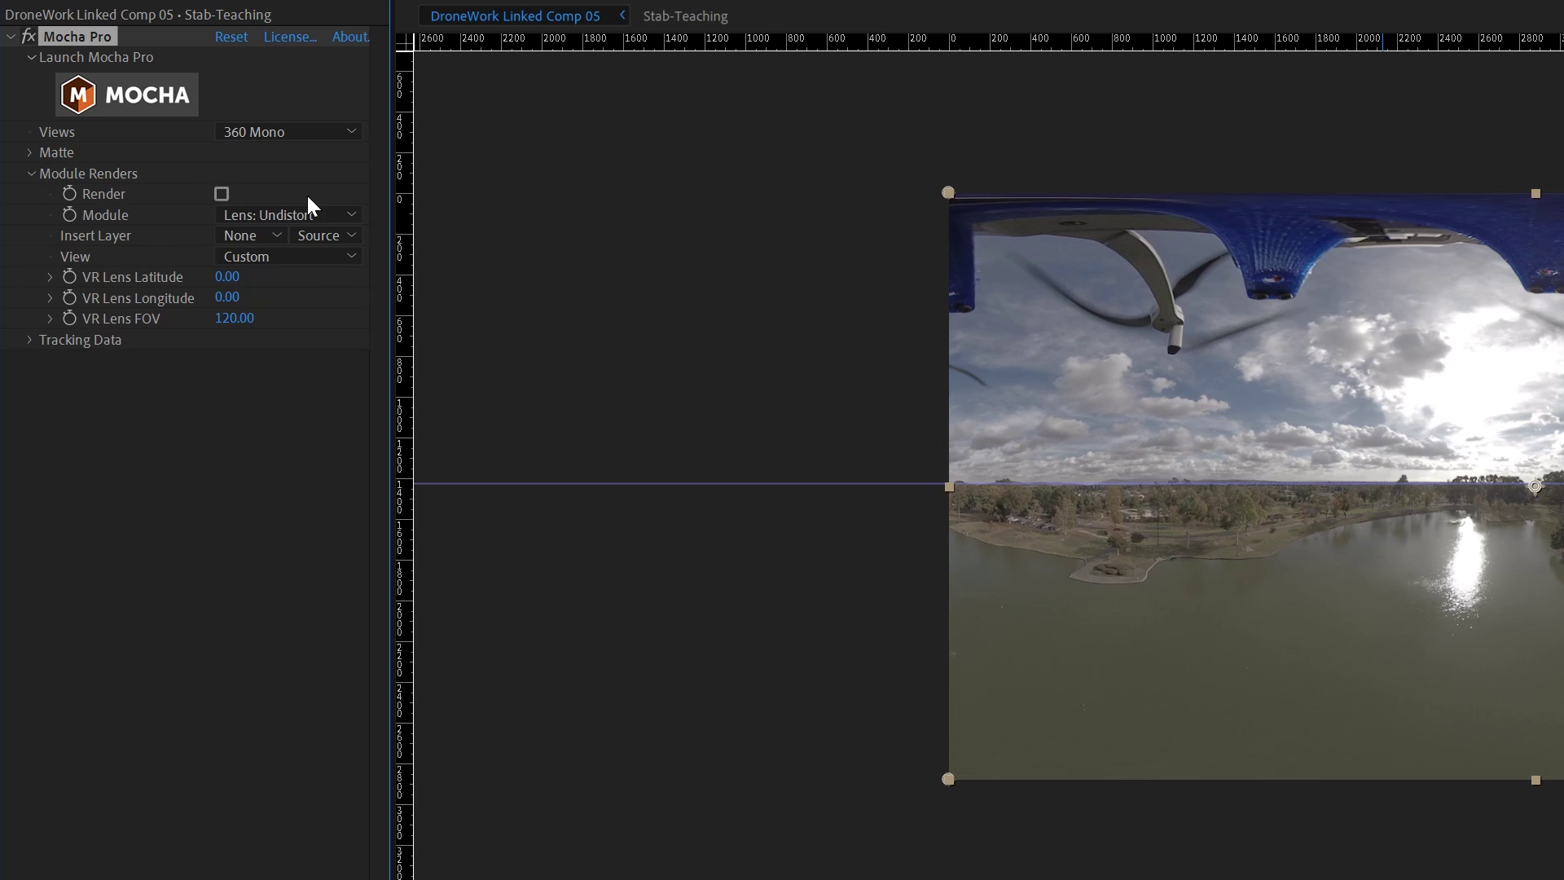
click(266, 215)
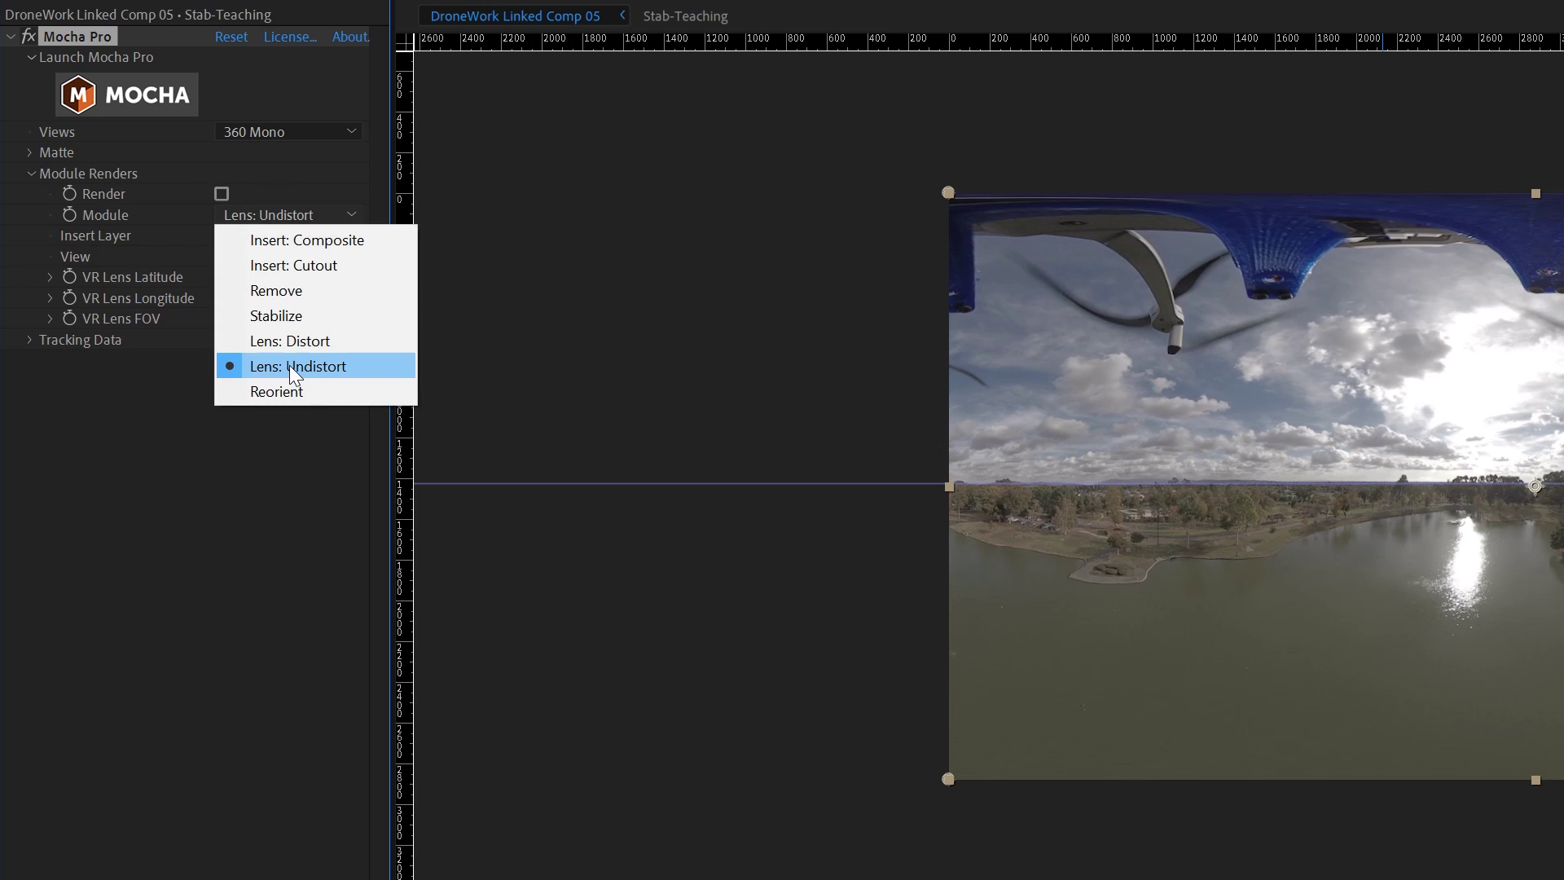
click(311, 369)
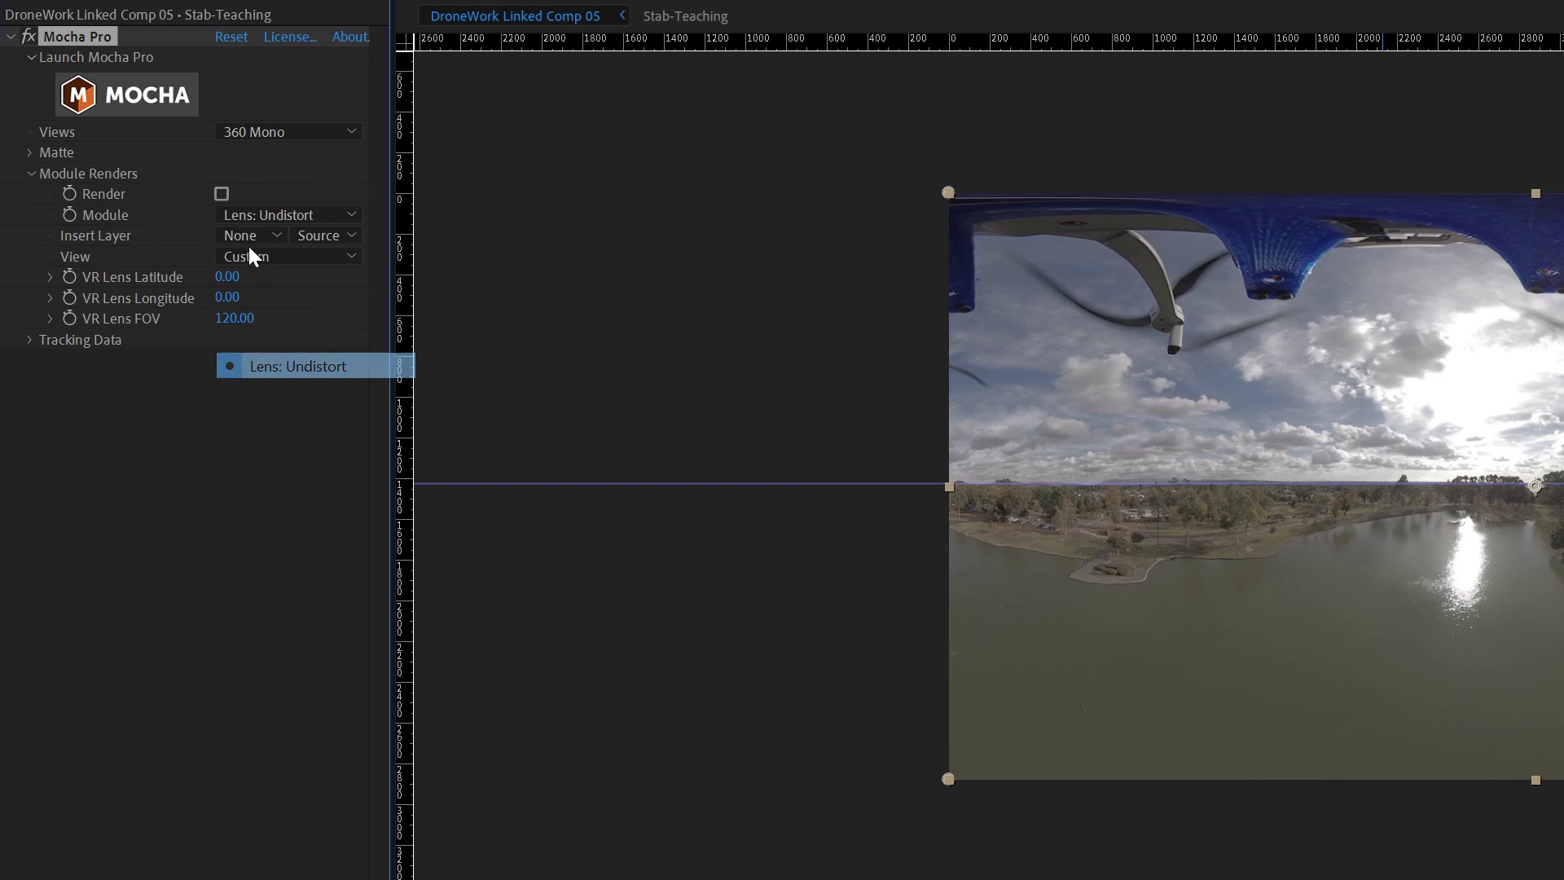
click(221, 194)
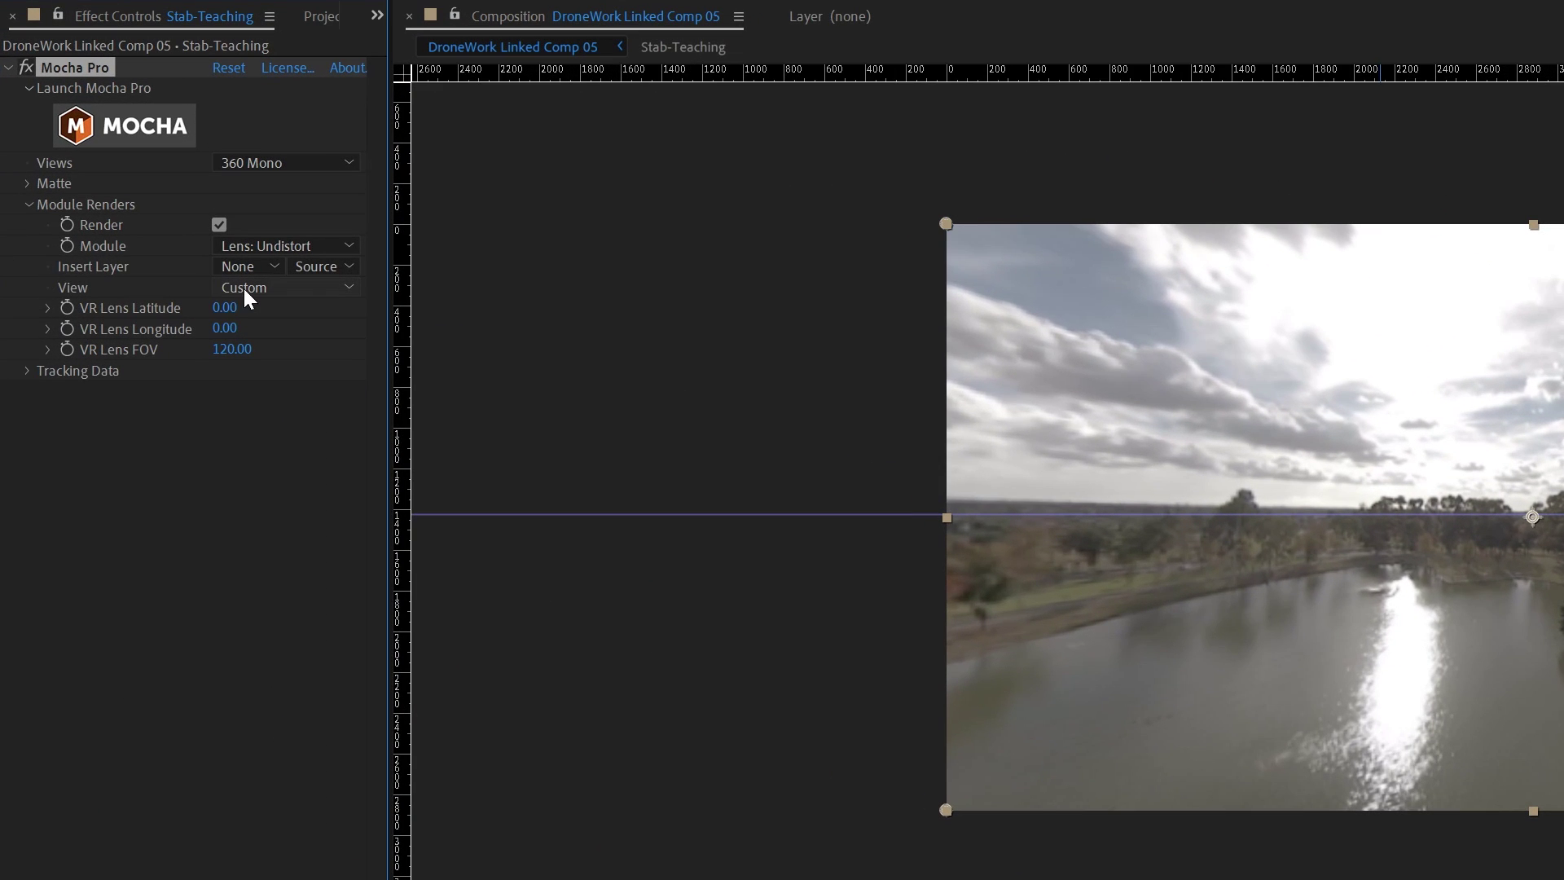
Set the undistorted view to Zenith (top) and widen the VR Lens FOV to about 163
click(246, 288)
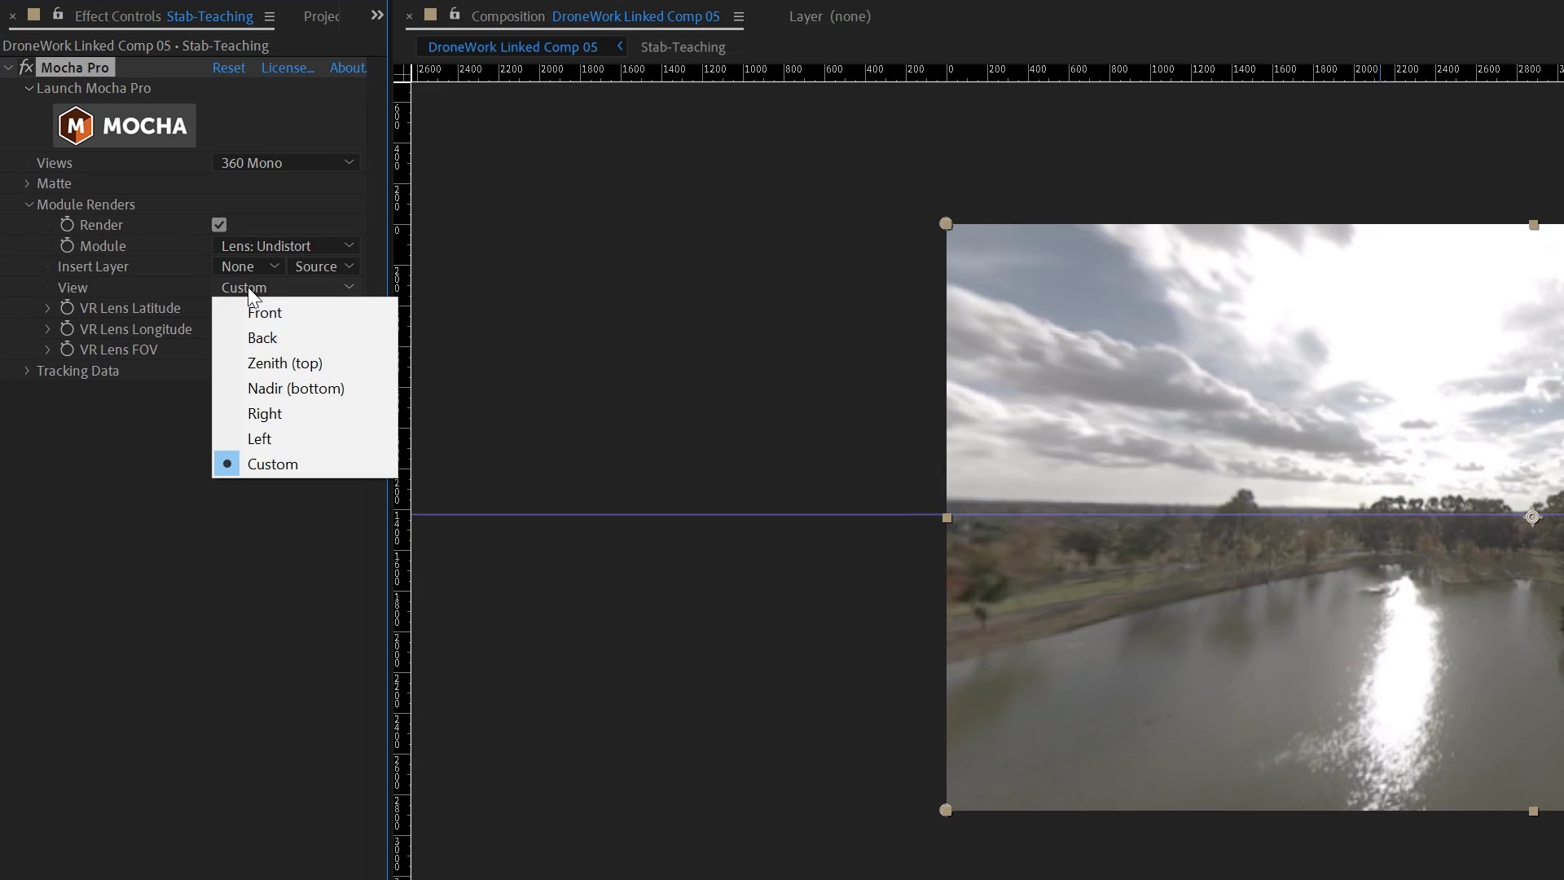
click(294, 365)
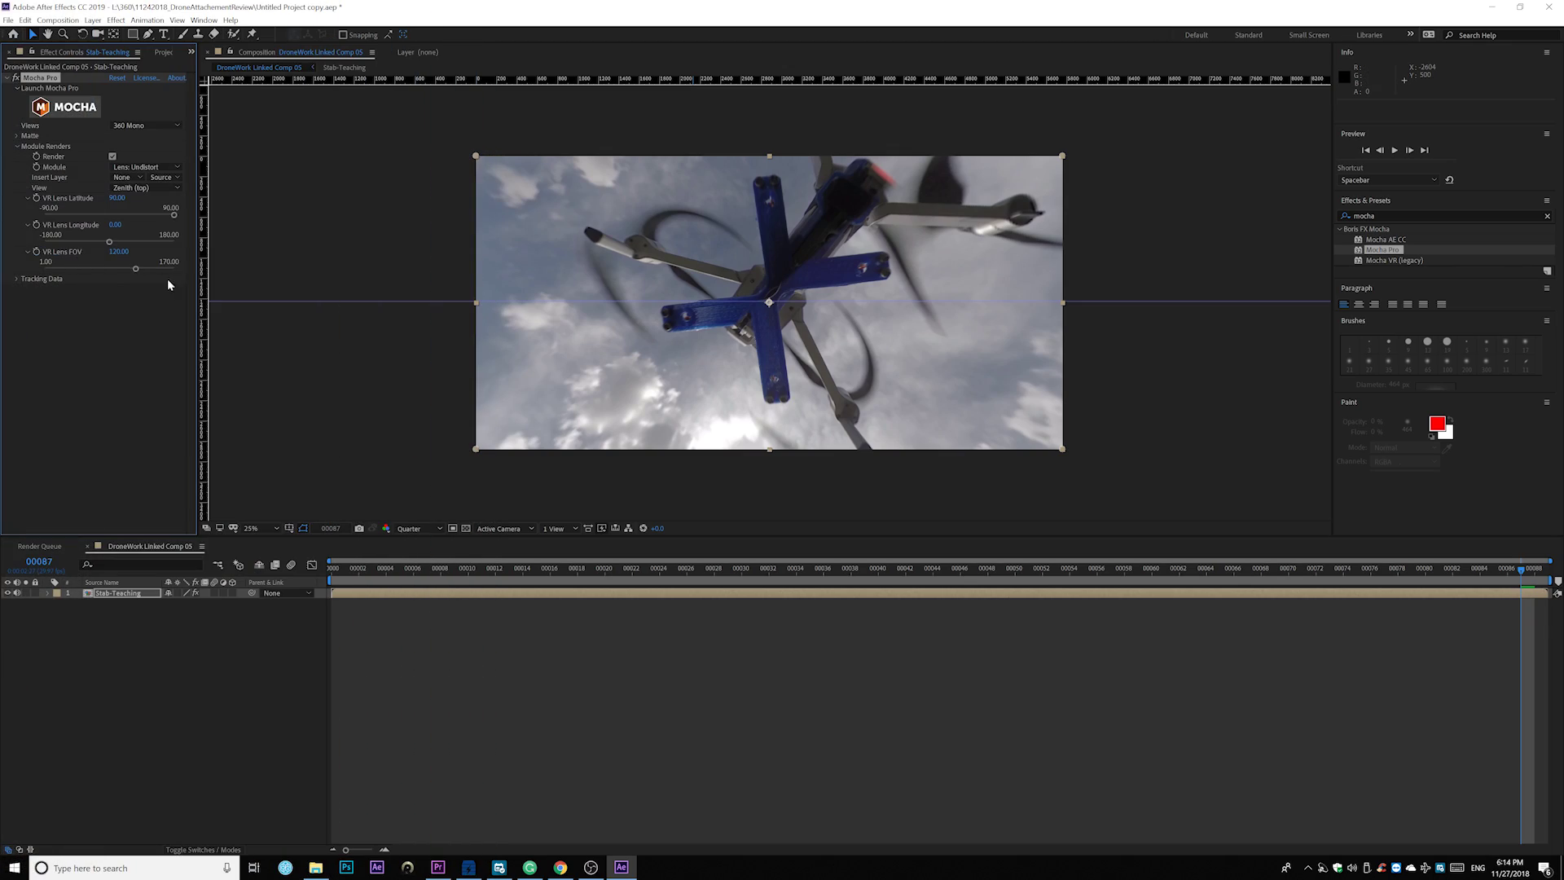
drag(137, 271, 166, 271)
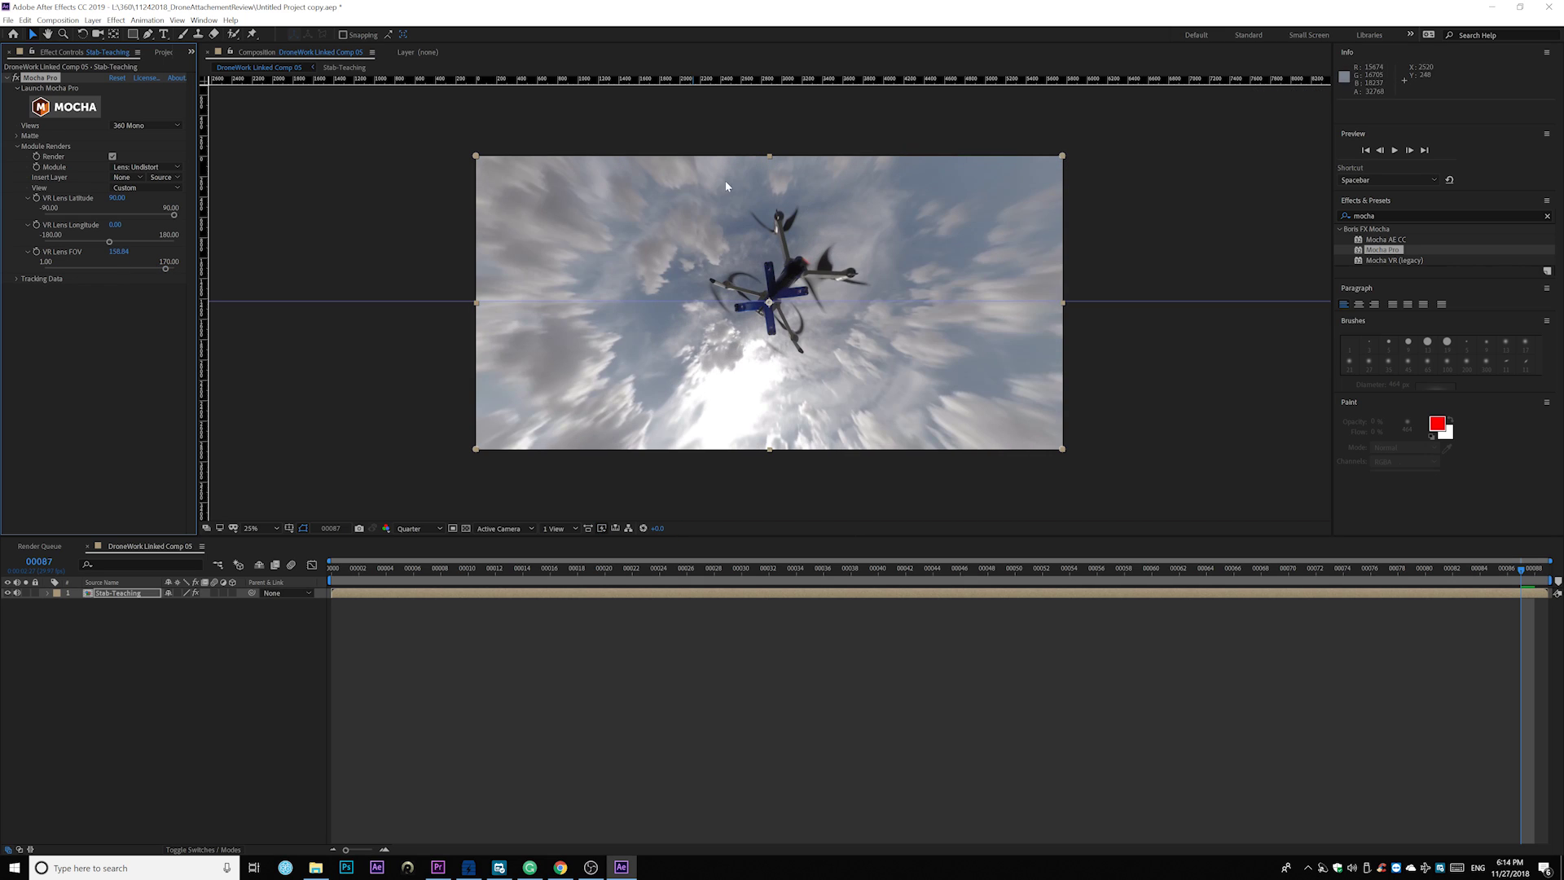
drag(167, 272, 169, 270)
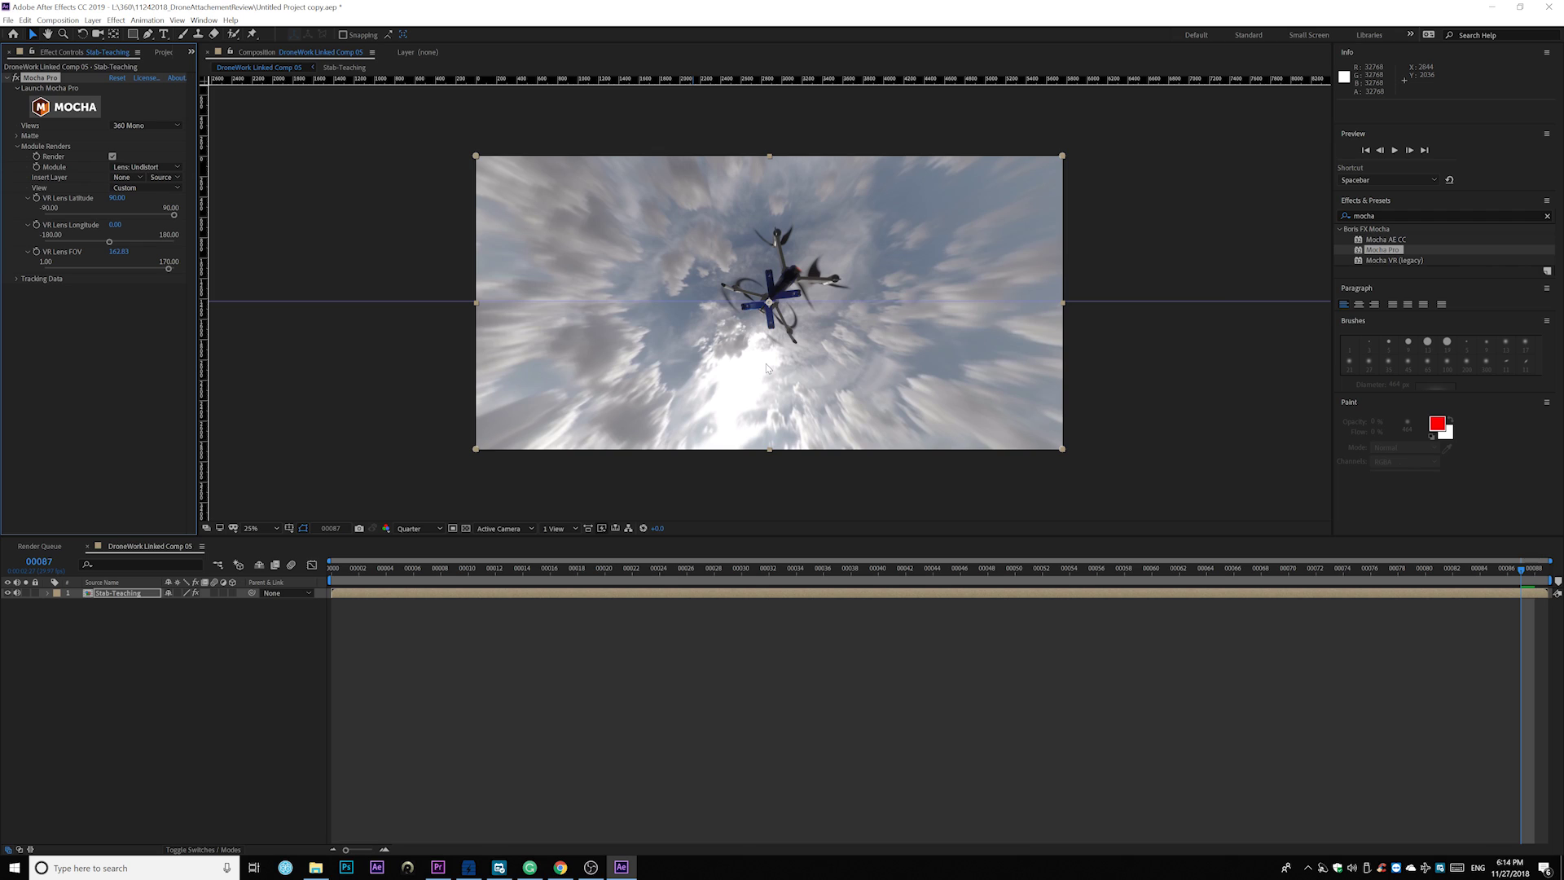
Remove the horizon guide and paint sky over the drone in the Stab-Teaching layer with the Clone Stamp
drag(377, 302, 359, 79)
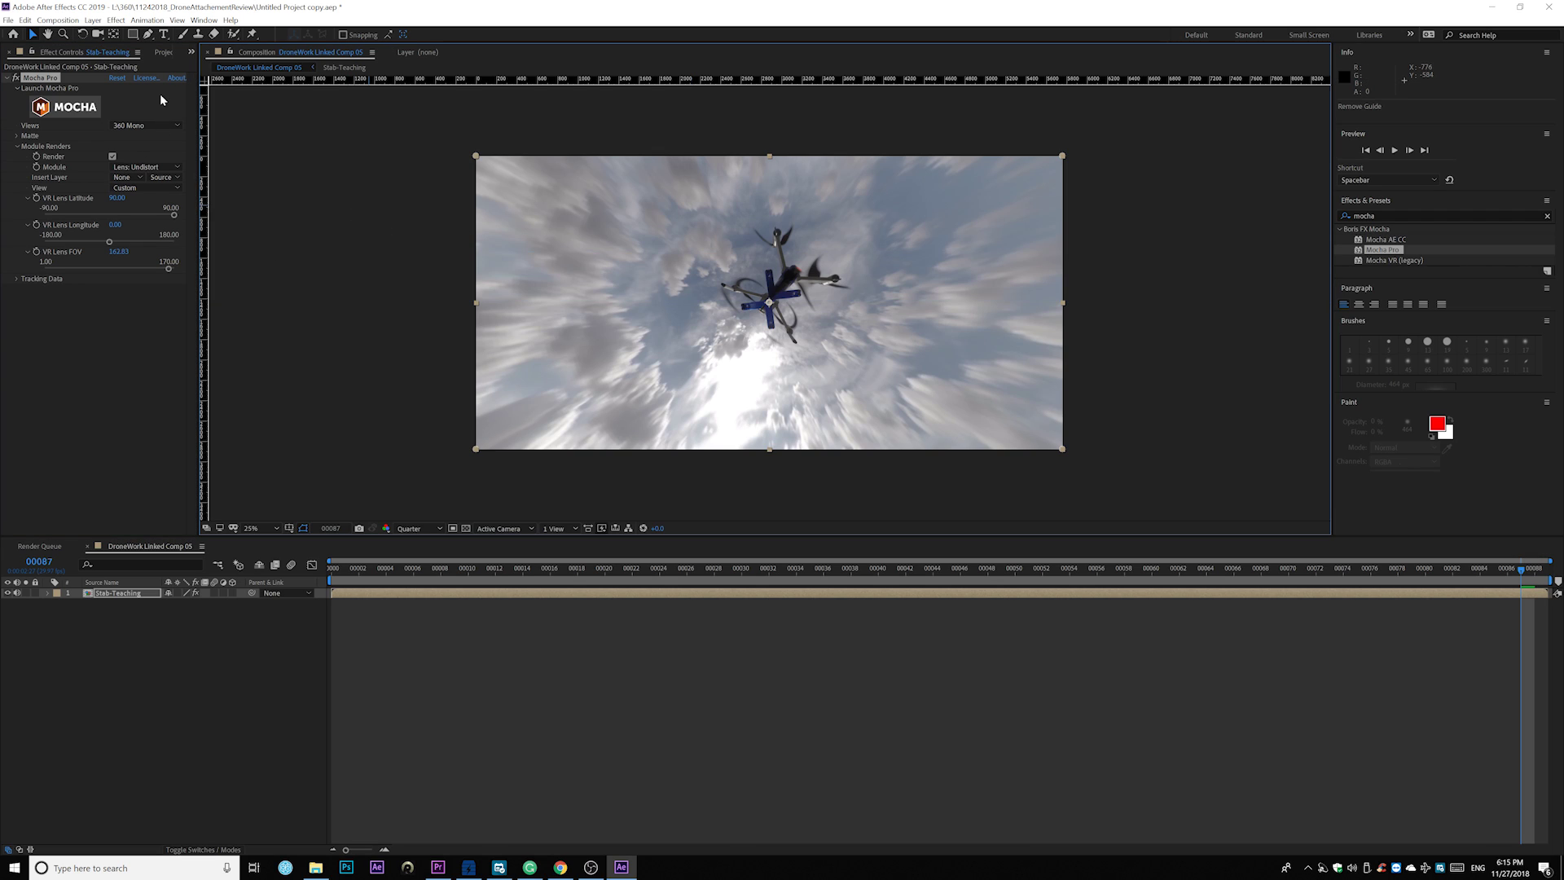
click(198, 35)
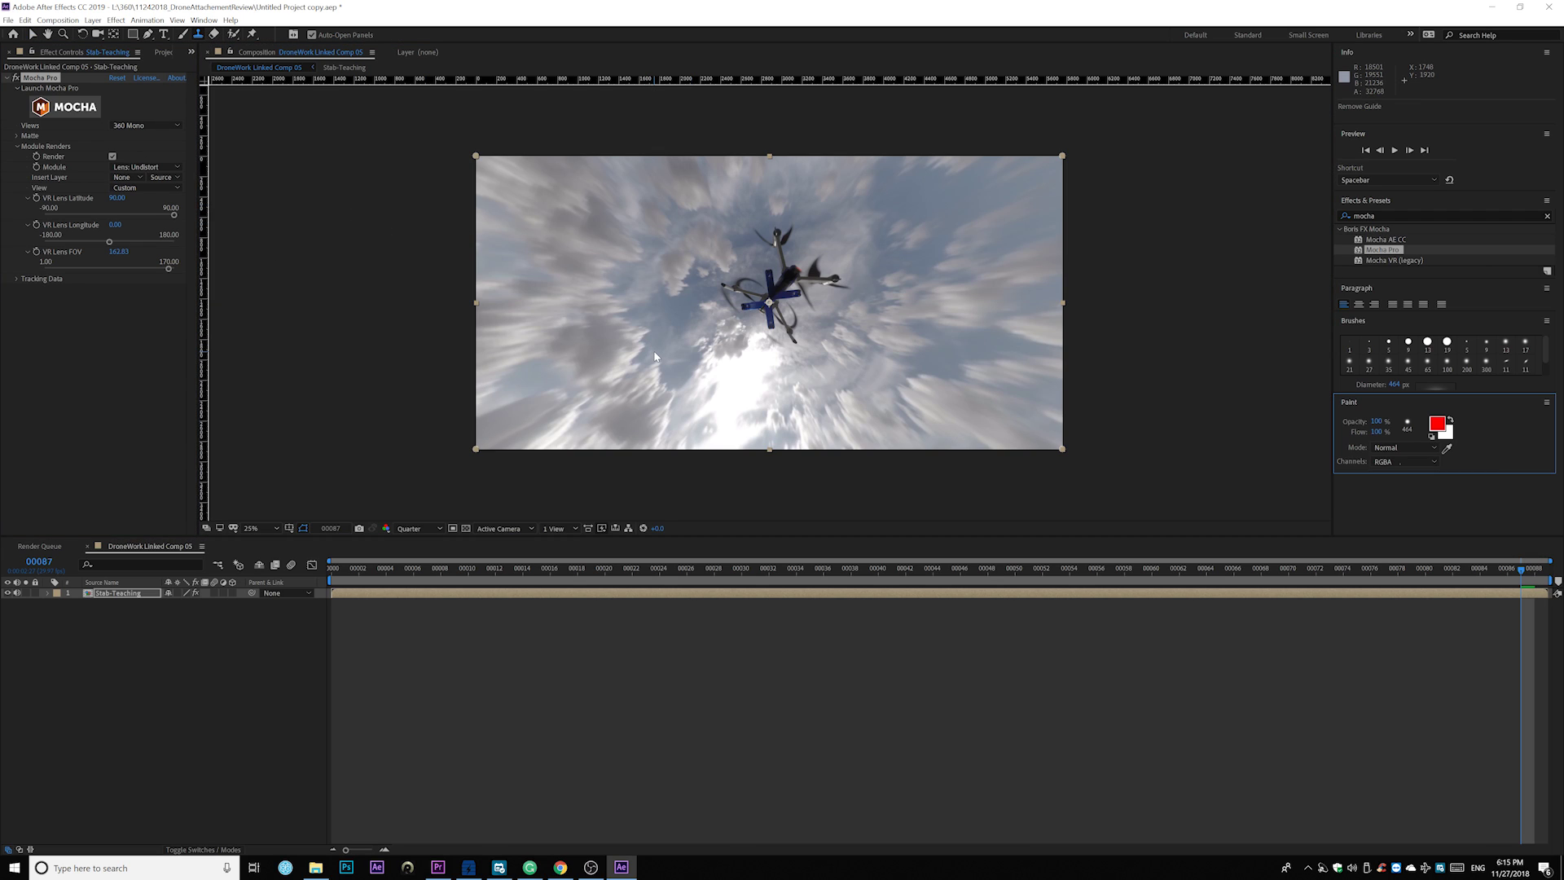
double_click(695, 361)
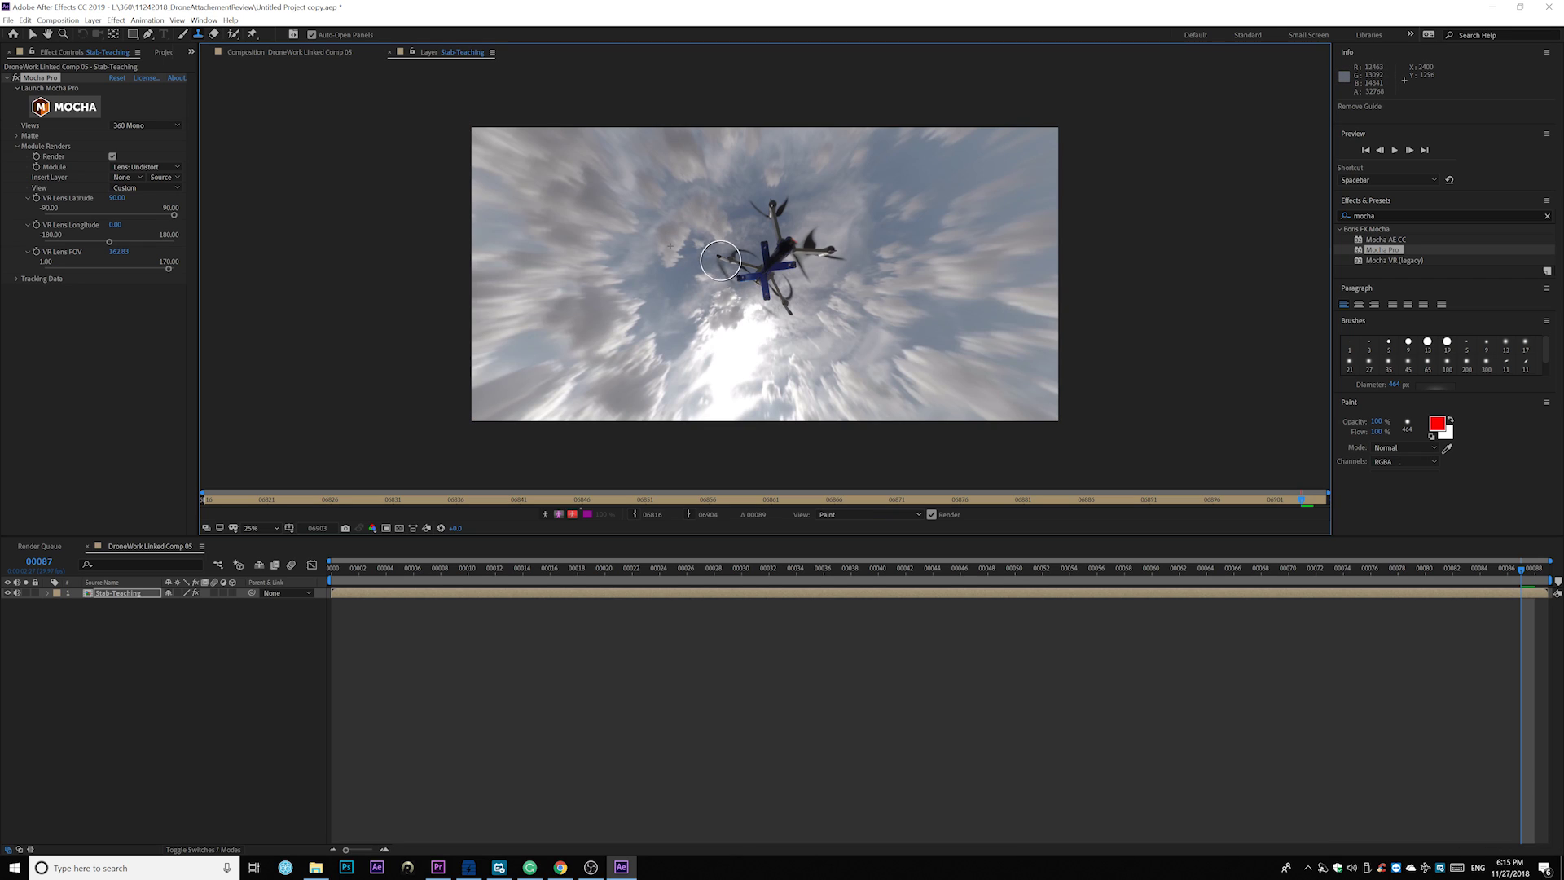
drag(743, 283, 815, 196)
drag(782, 188, 749, 236)
drag(782, 228, 815, 277)
drag(750, 228, 782, 286)
drag(798, 277, 840, 301)
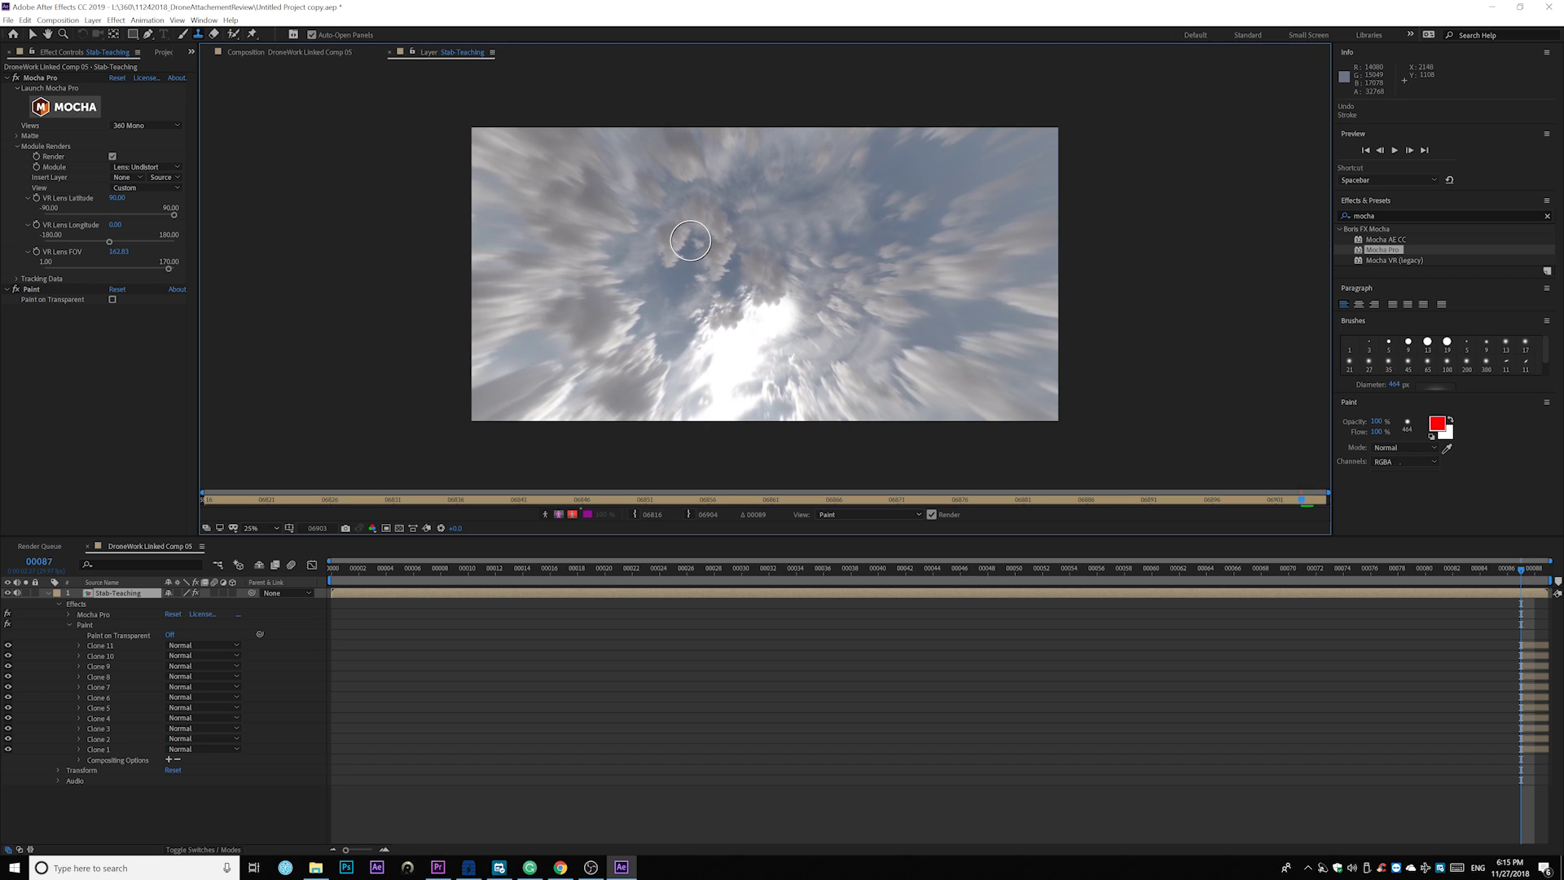
Return to the DroneWork Linked Comp 05 composition and scrub through the first ten frames to check the cloned sky
click(287, 52)
click(427, 528)
click(422, 599)
click(345, 571)
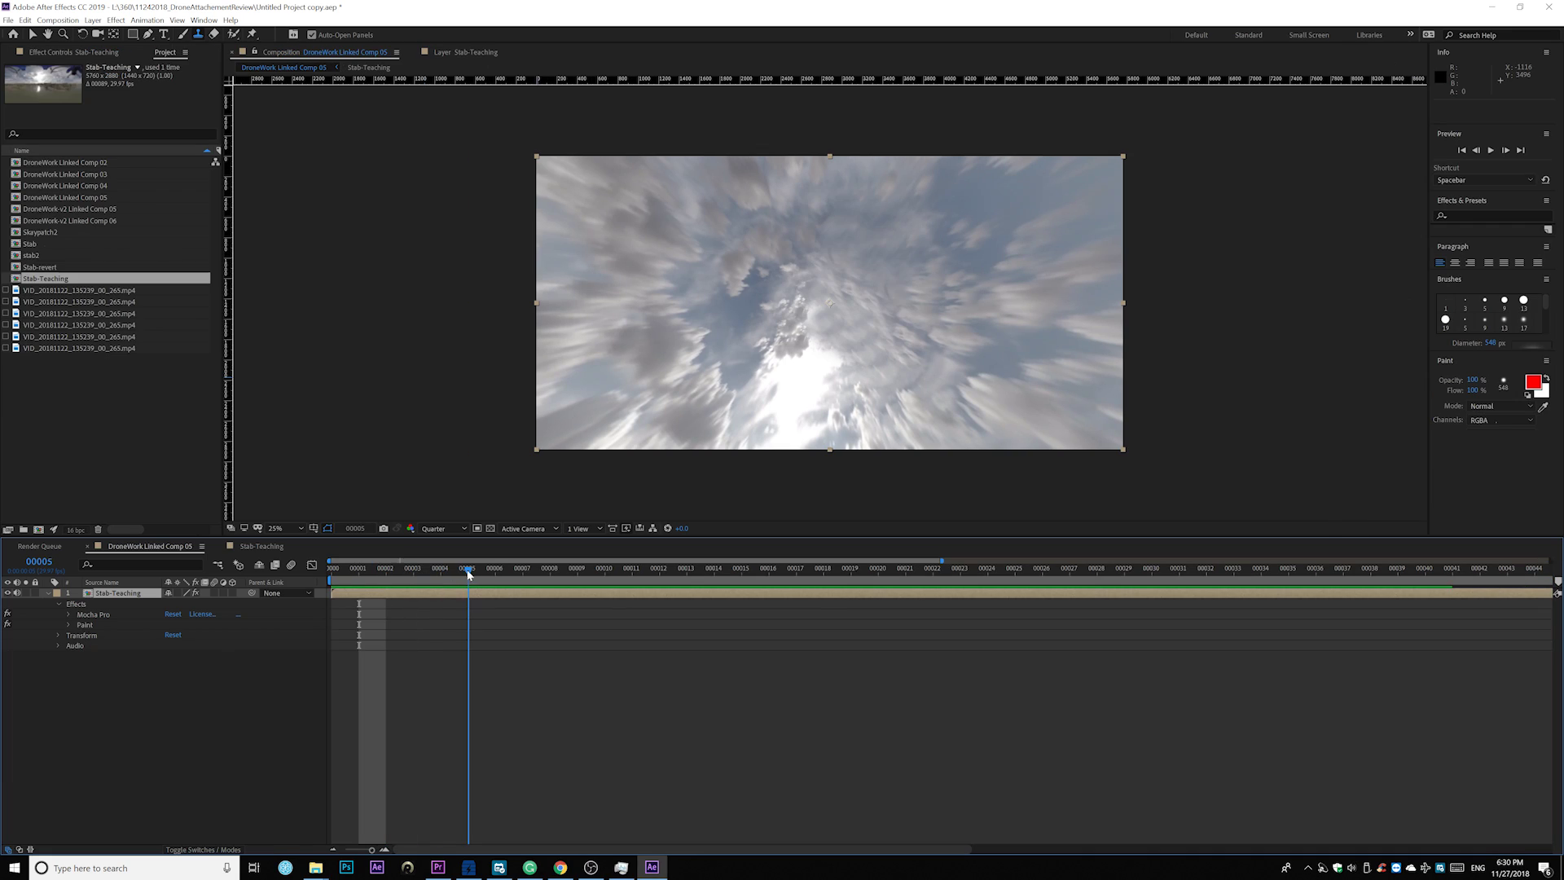
mouse_move(468, 570)
mouse_down()
mouse_move(495, 570)
mouse_move(456, 573)
mouse_move(497, 571)
mouse_up()
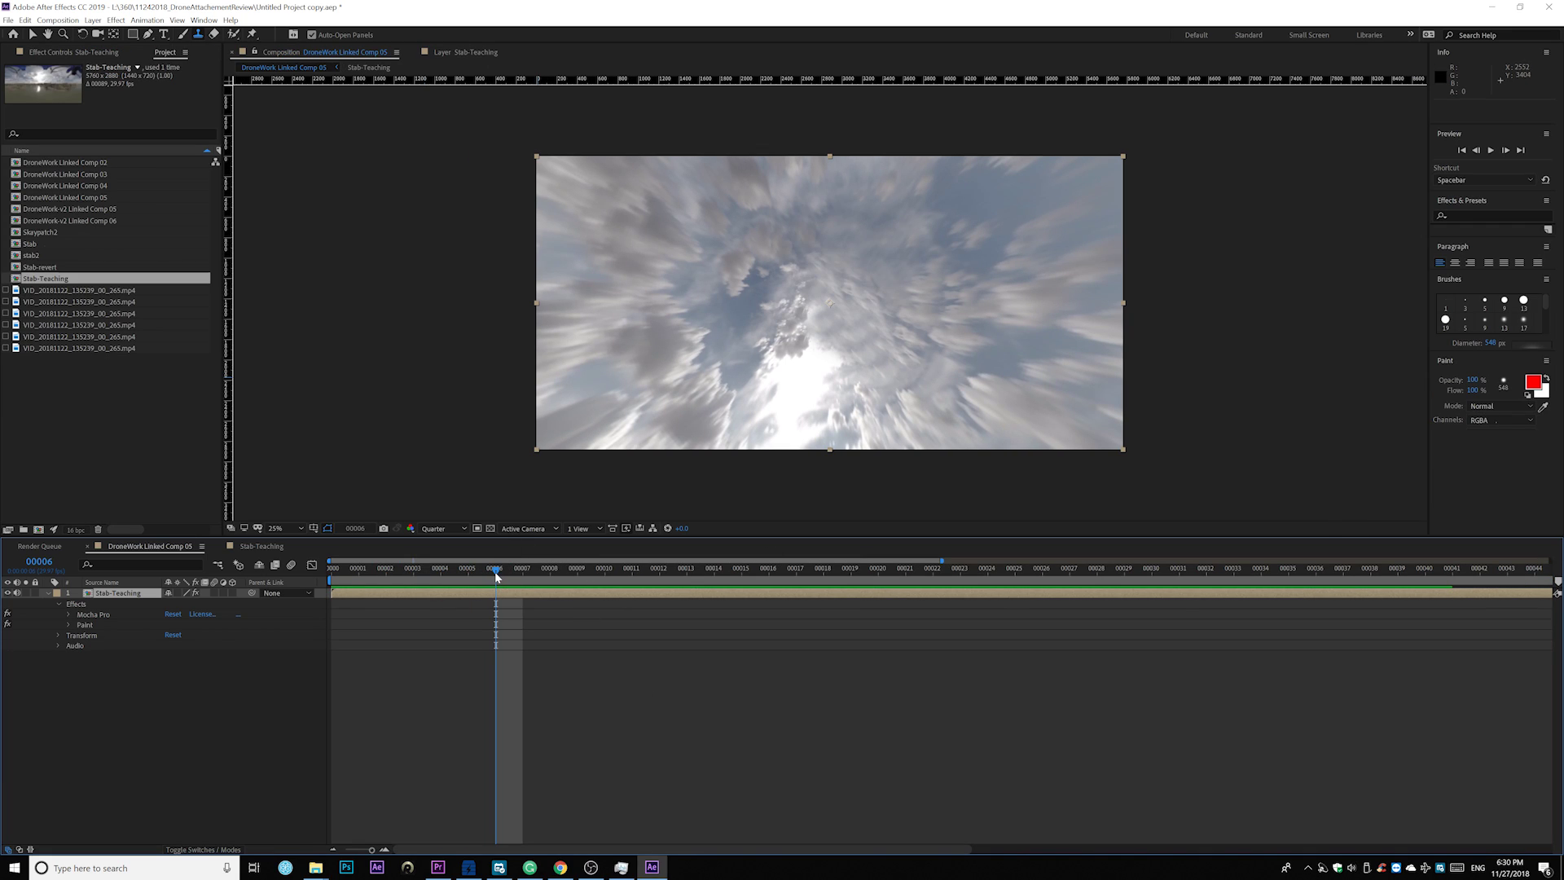
drag(496, 572, 604, 588)
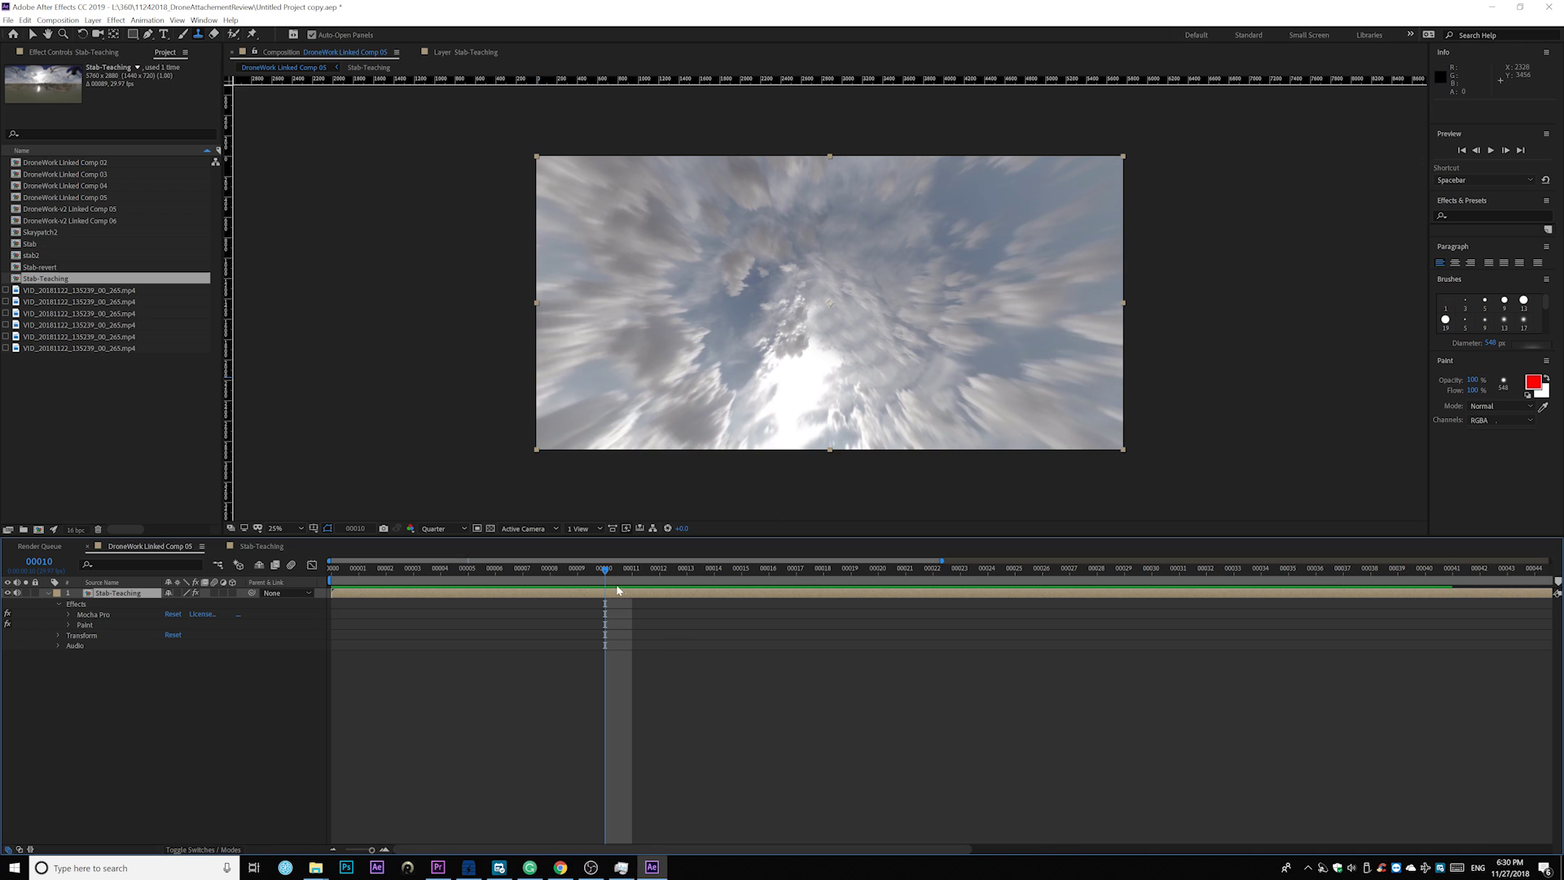
Go back to the first frame and reduce Mocha Pro's VR Lens FOV to about 159
key(Home)
key(F3)
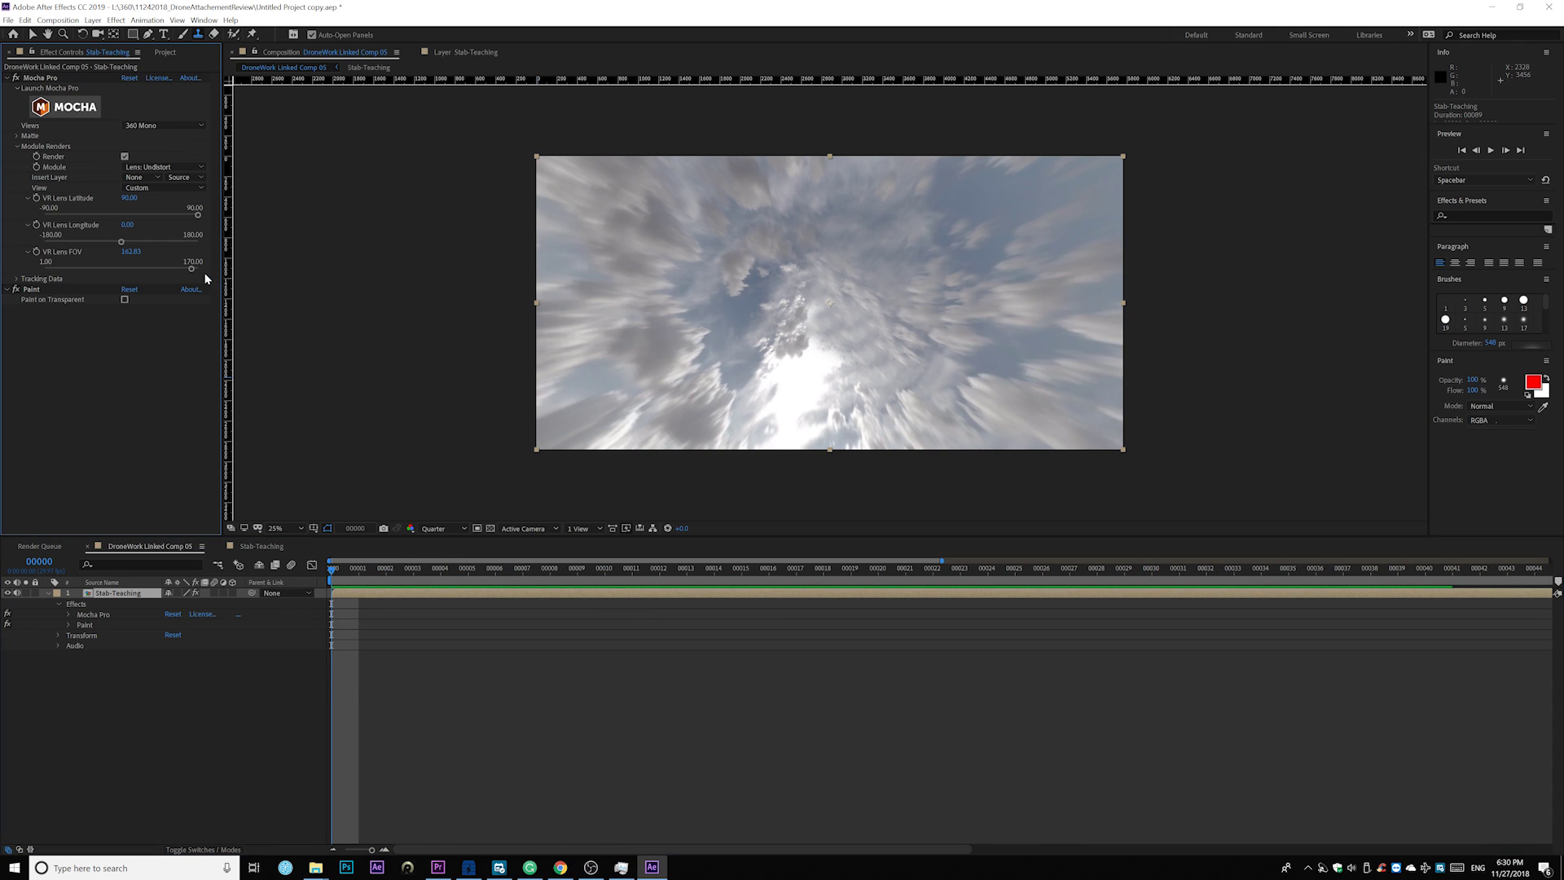
drag(194, 274, 190, 274)
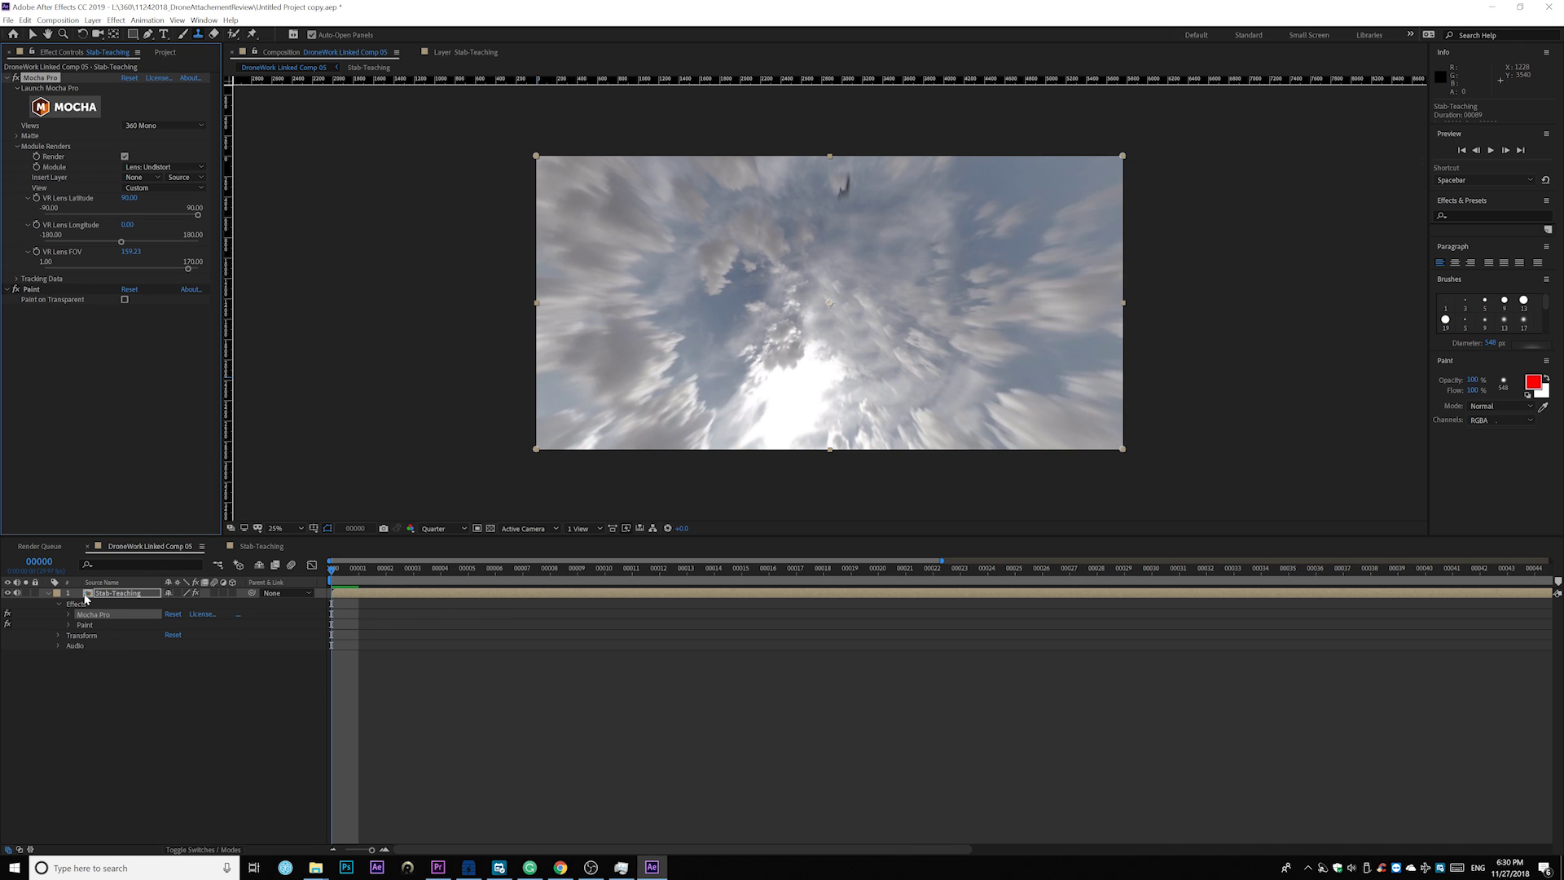
Clone sky over the dark drone remnant near the upper edge of the Stab-Teaching layer and retouch the clouds beside the sun
click(85, 599)
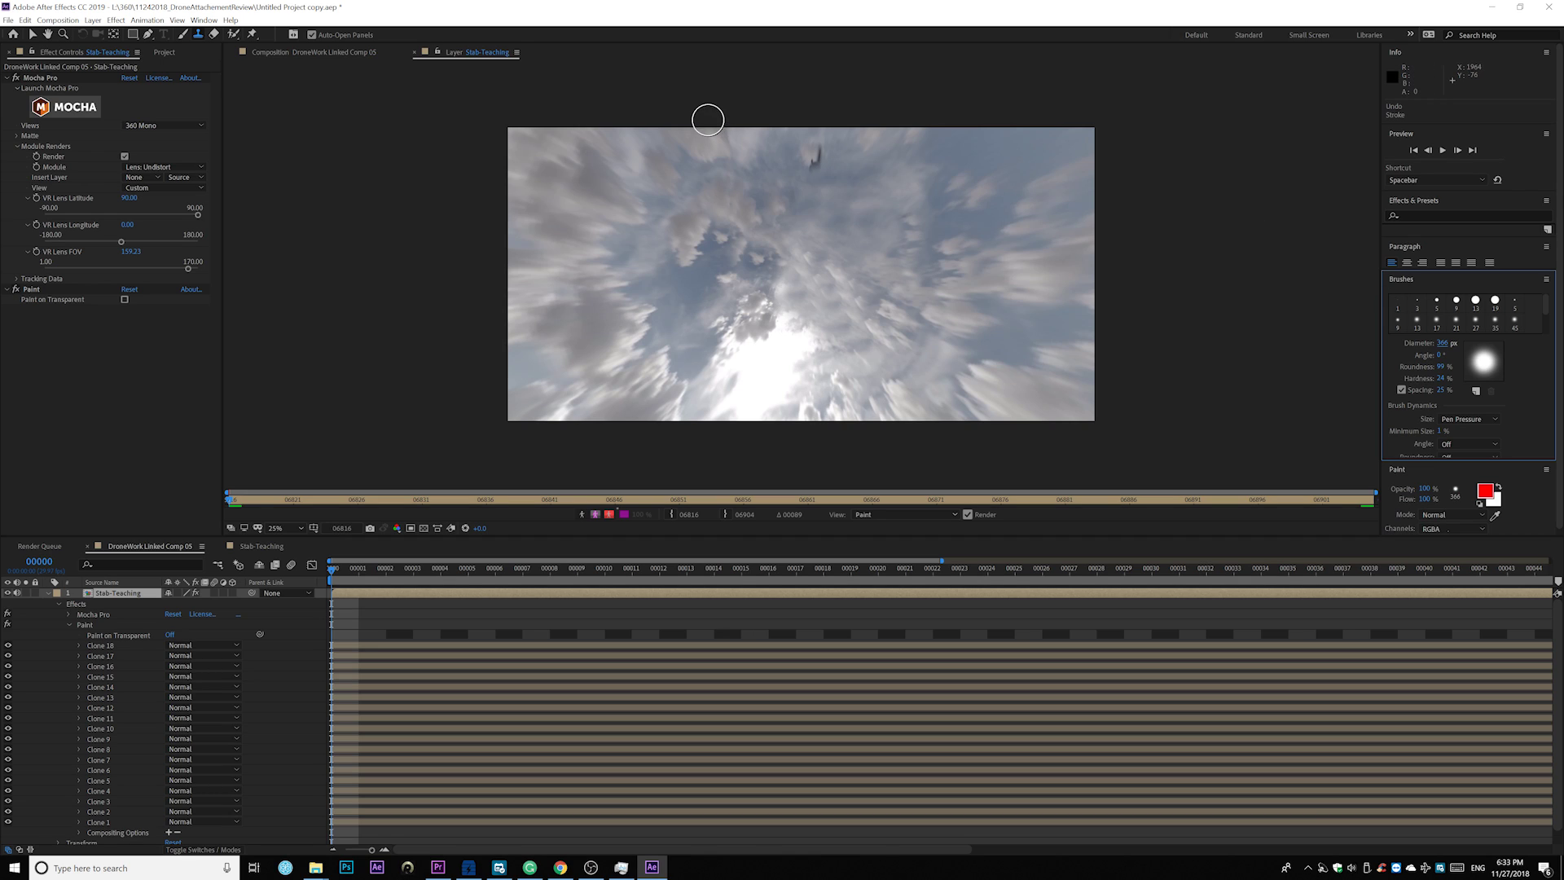
alt+click(787, 154)
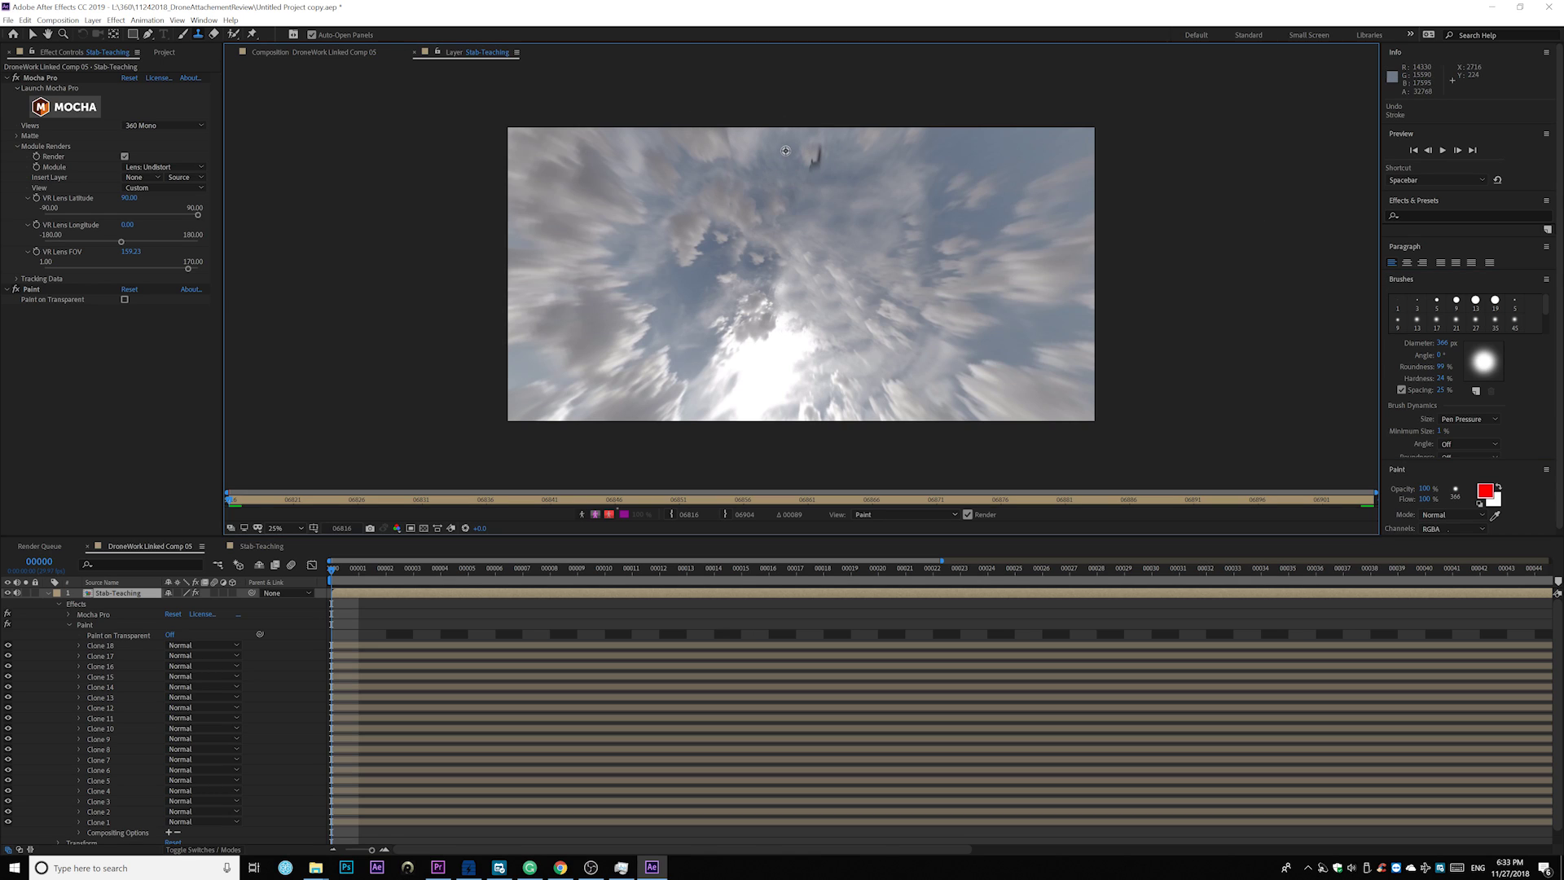
mouse_move(810, 154)
mouse_down()
mouse_move(796, 187)
mouse_move(815, 236)
mouse_up()
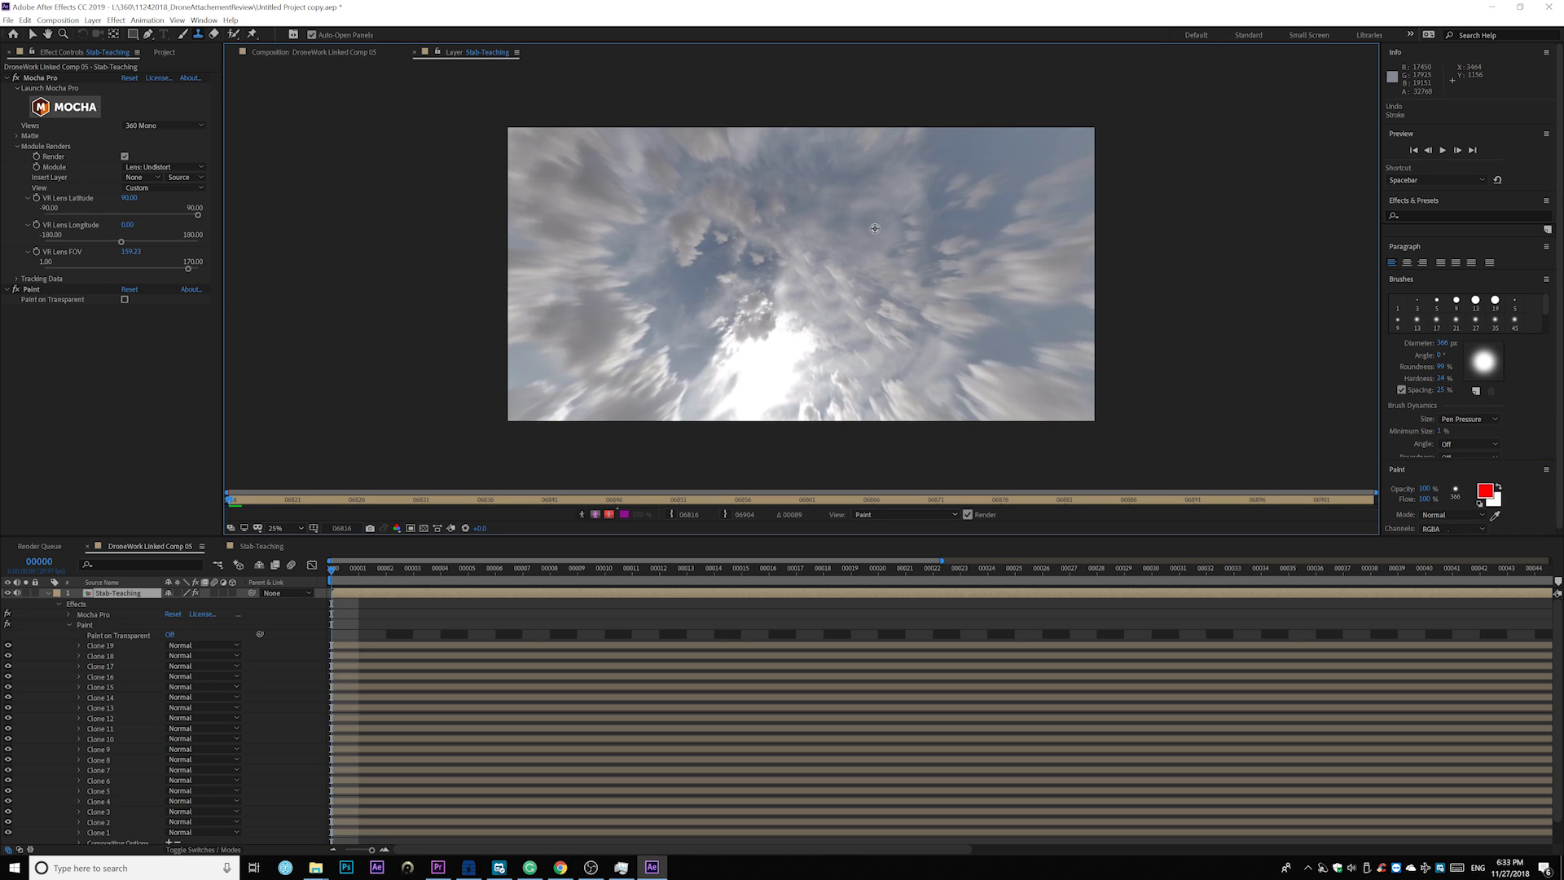
click(849, 268)
click(851, 278)
click(872, 308)
click(868, 247)
click(868, 255)
click(884, 297)
click(874, 303)
click(873, 261)
Preview the retouched sky in the DroneWork Linked Comp 05 composition
click(313, 51)
key(space)
key(space)
Refine the painted sky in the Stab-Teaching layer with more clone stamps above the centre and beside the sun
click(466, 52)
click(806, 196)
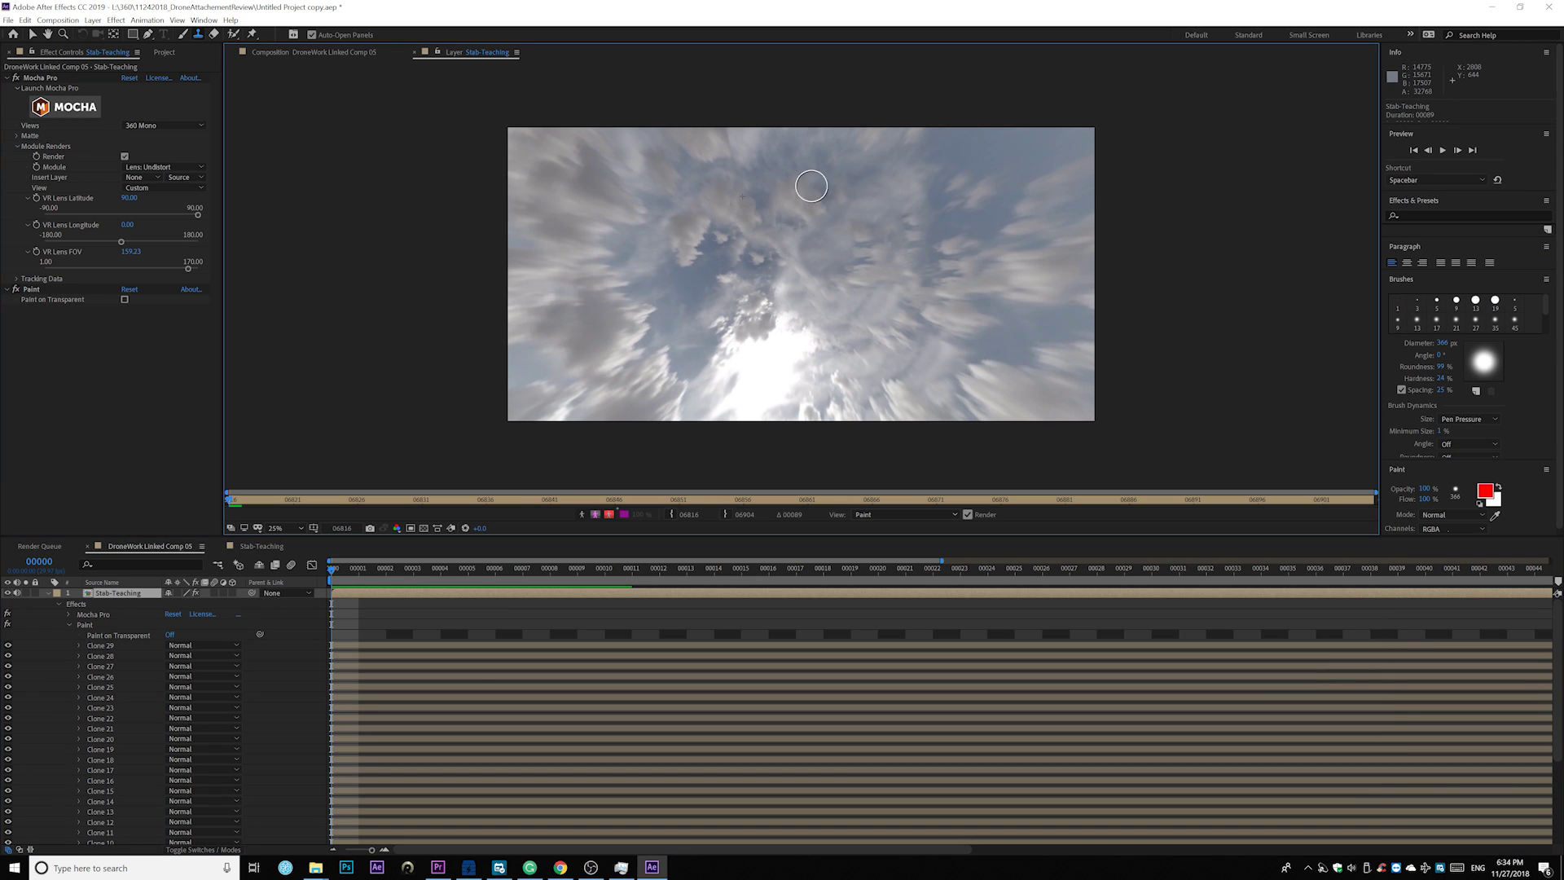
click(836, 191)
click(815, 210)
click(884, 321)
click(869, 286)
click(865, 251)
click(848, 250)
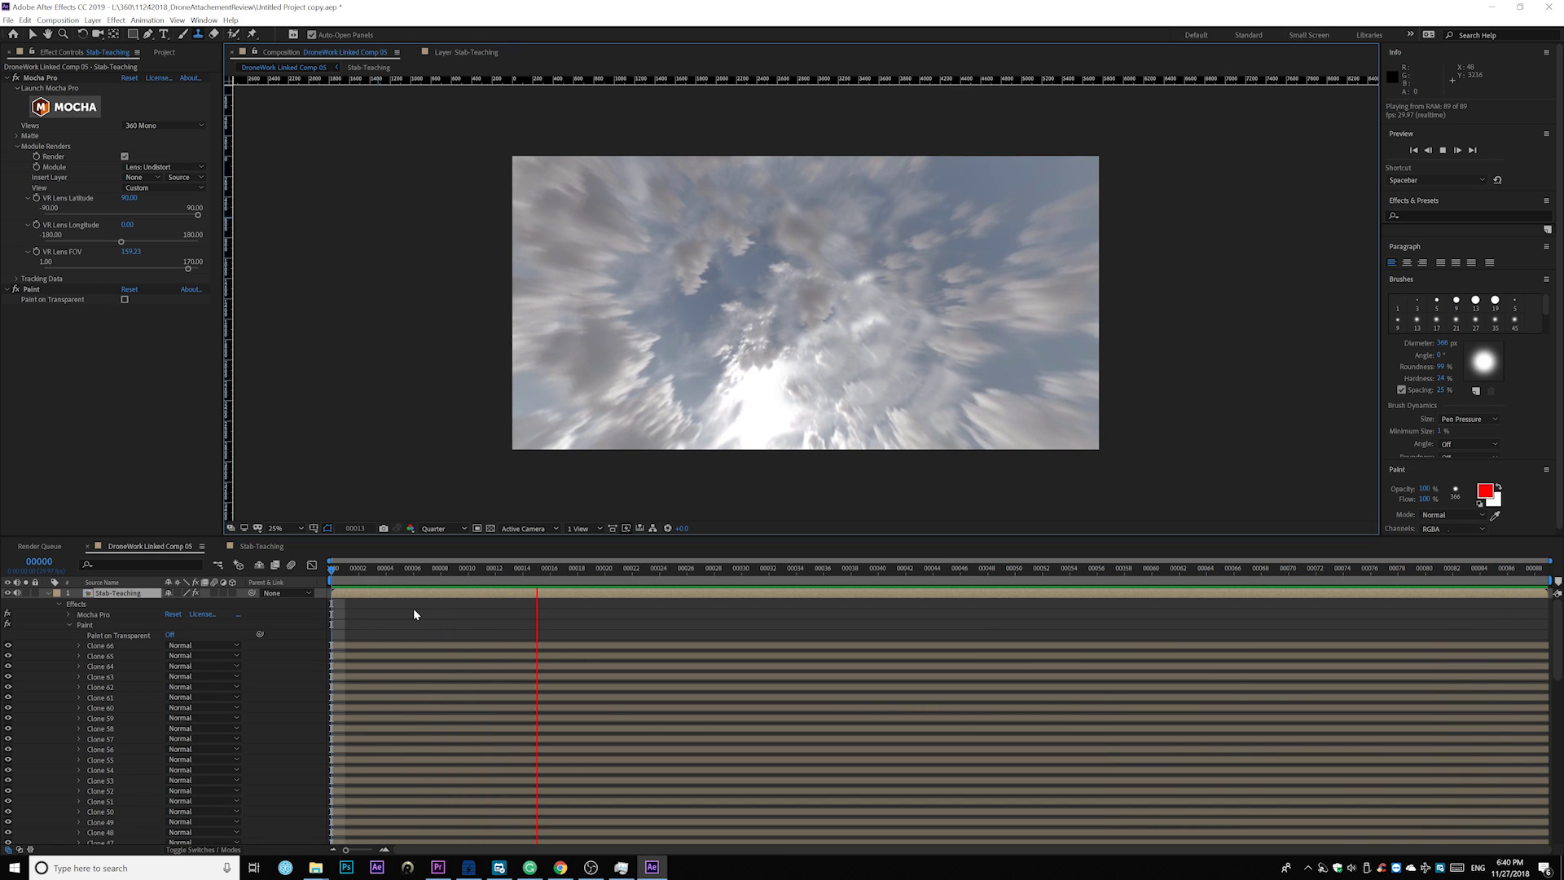
Play the composition from its first frame to check the cloned sky throughout the clip
key(space)
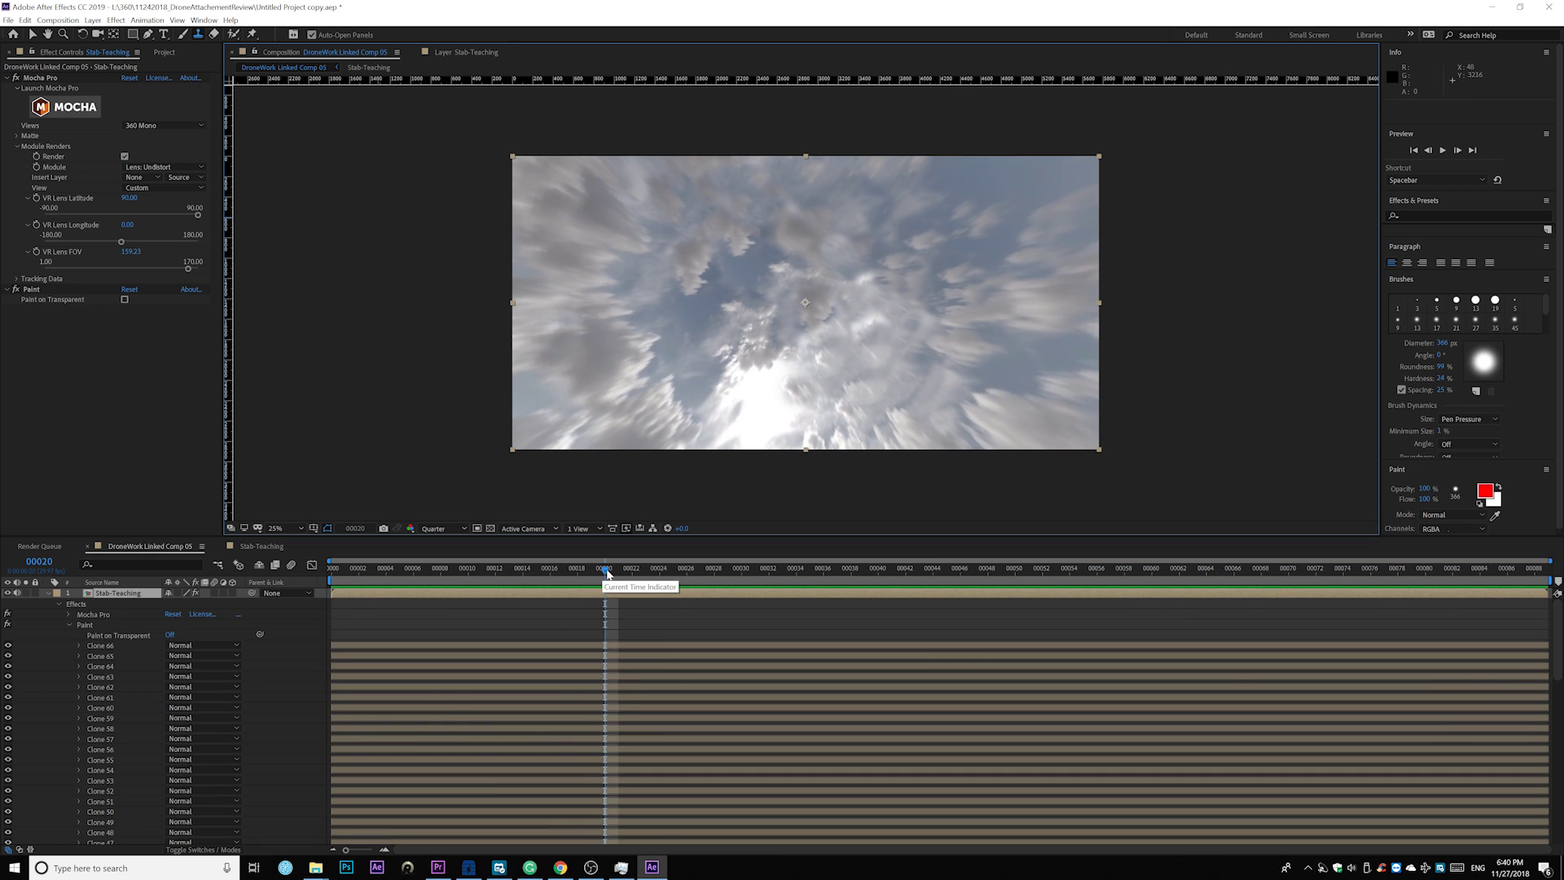
key(Home)
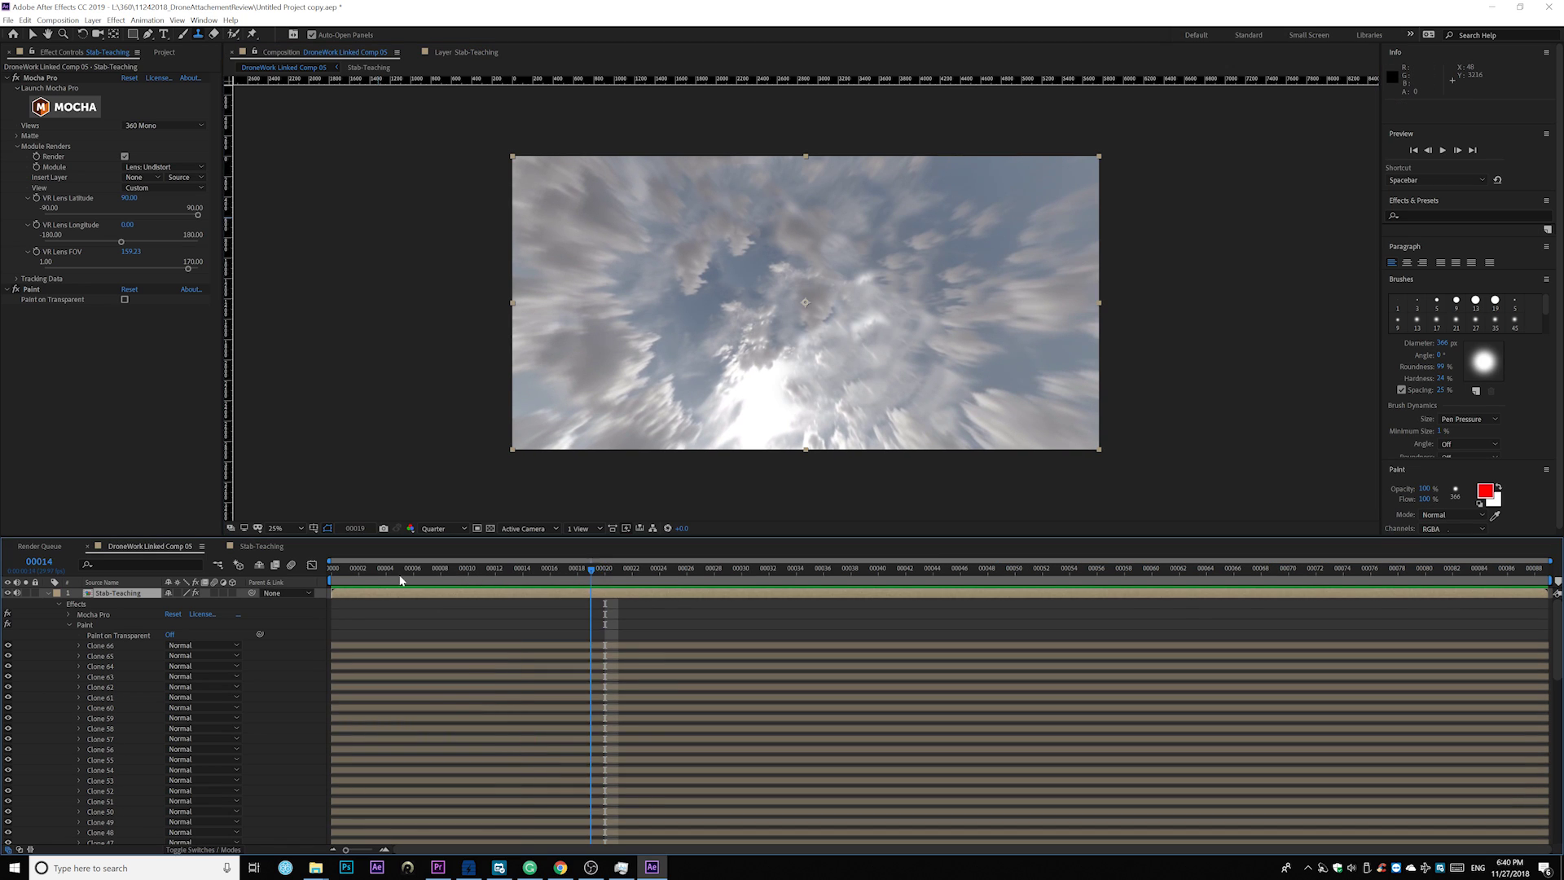
key(space)
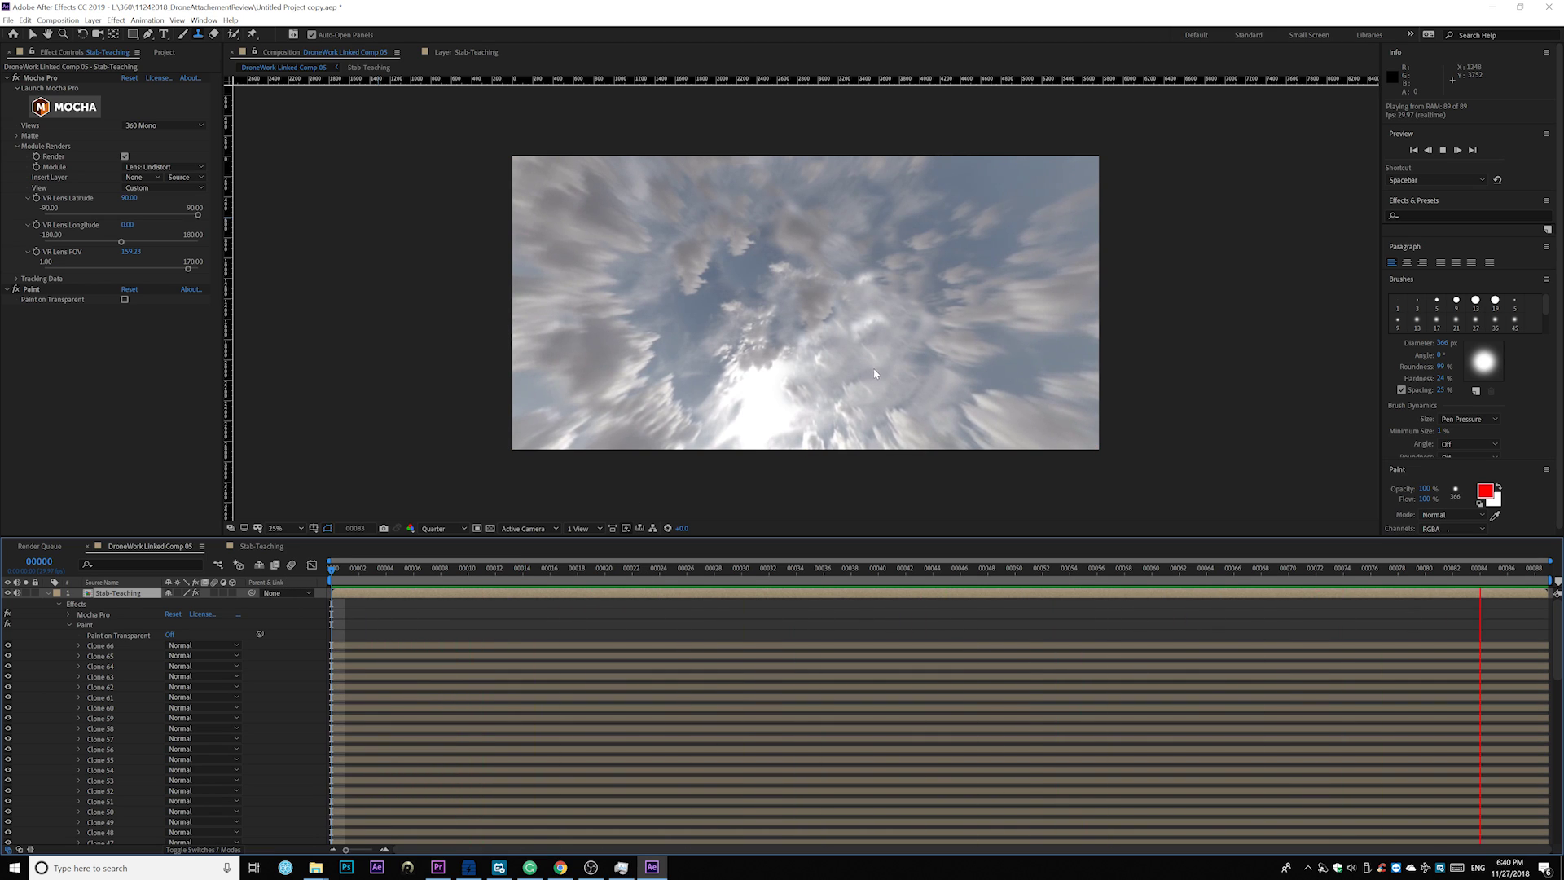
key(space)
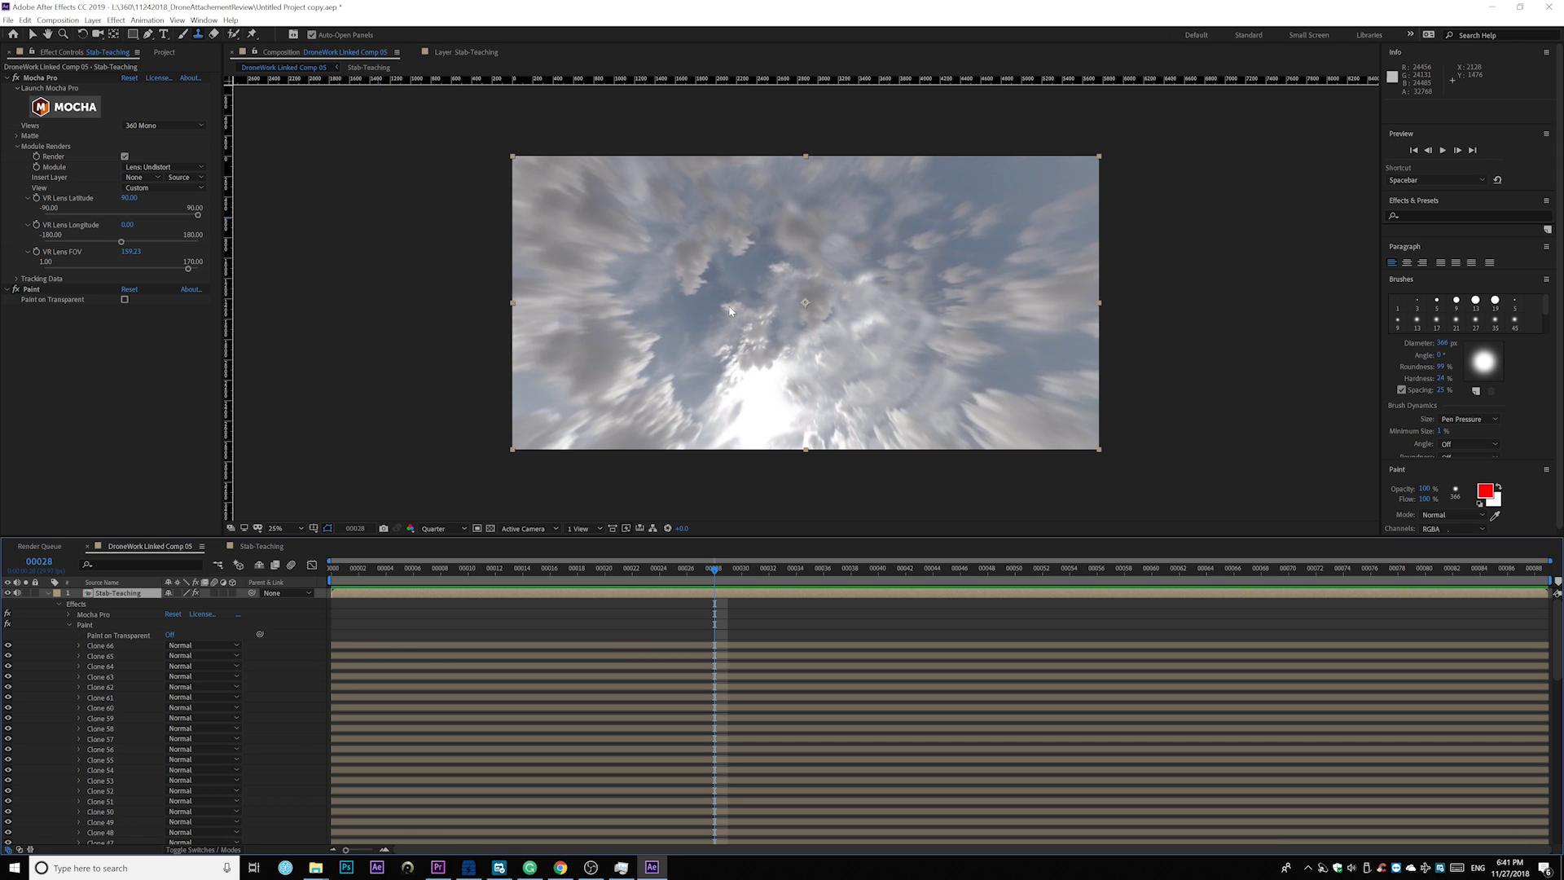
Copy the Mocha Pro effect and pre-compose the Stab-Teaching layer with all attributes moved into a composition named Stab-Teaching-RemoveDrone
click(57, 603)
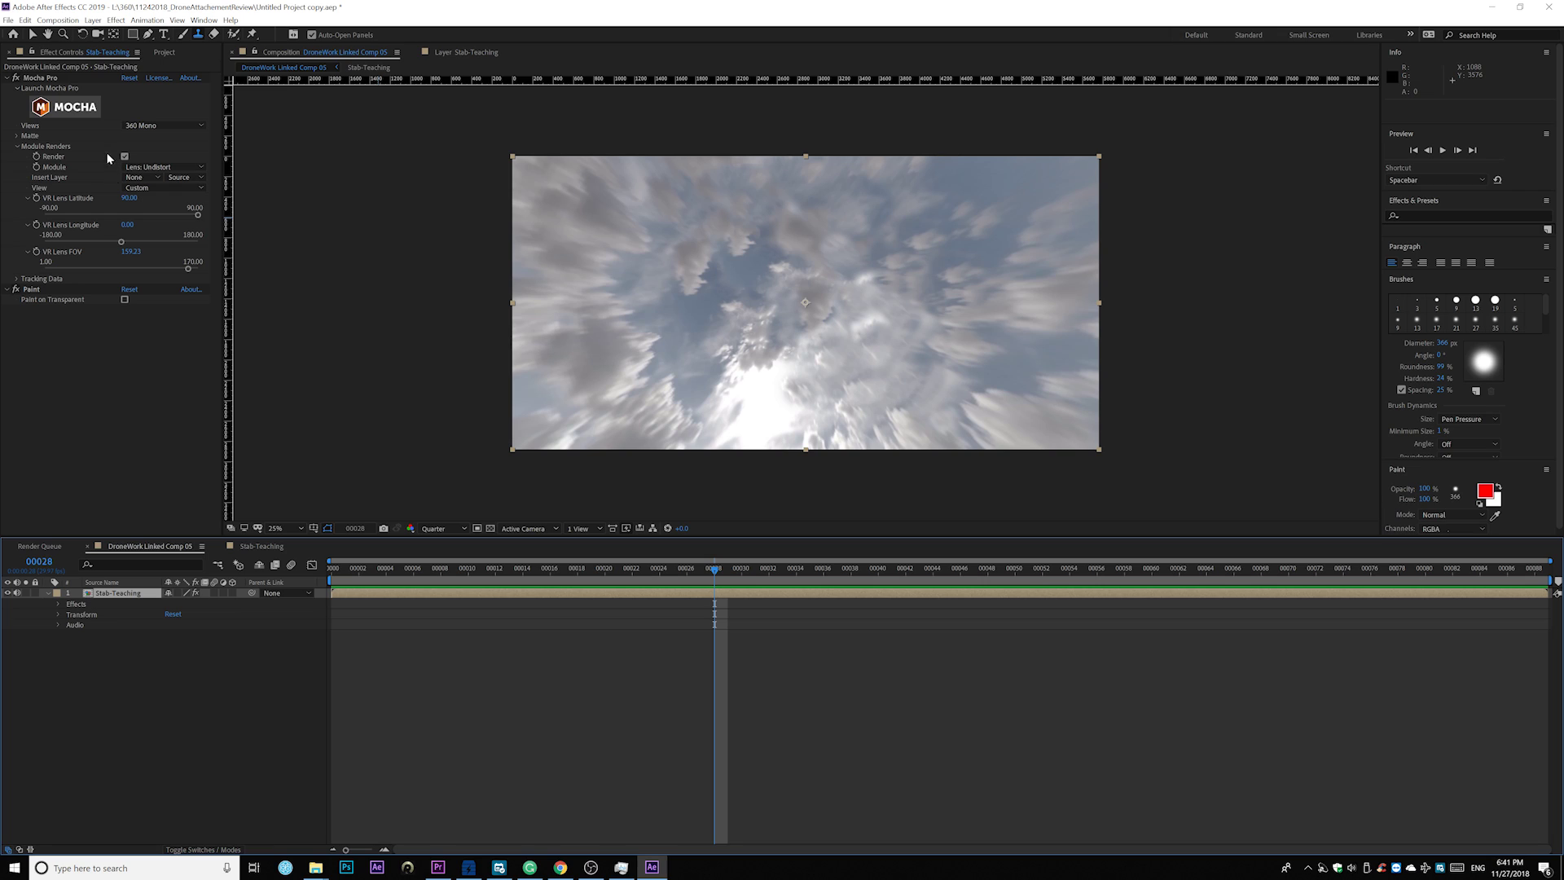
click(27, 78)
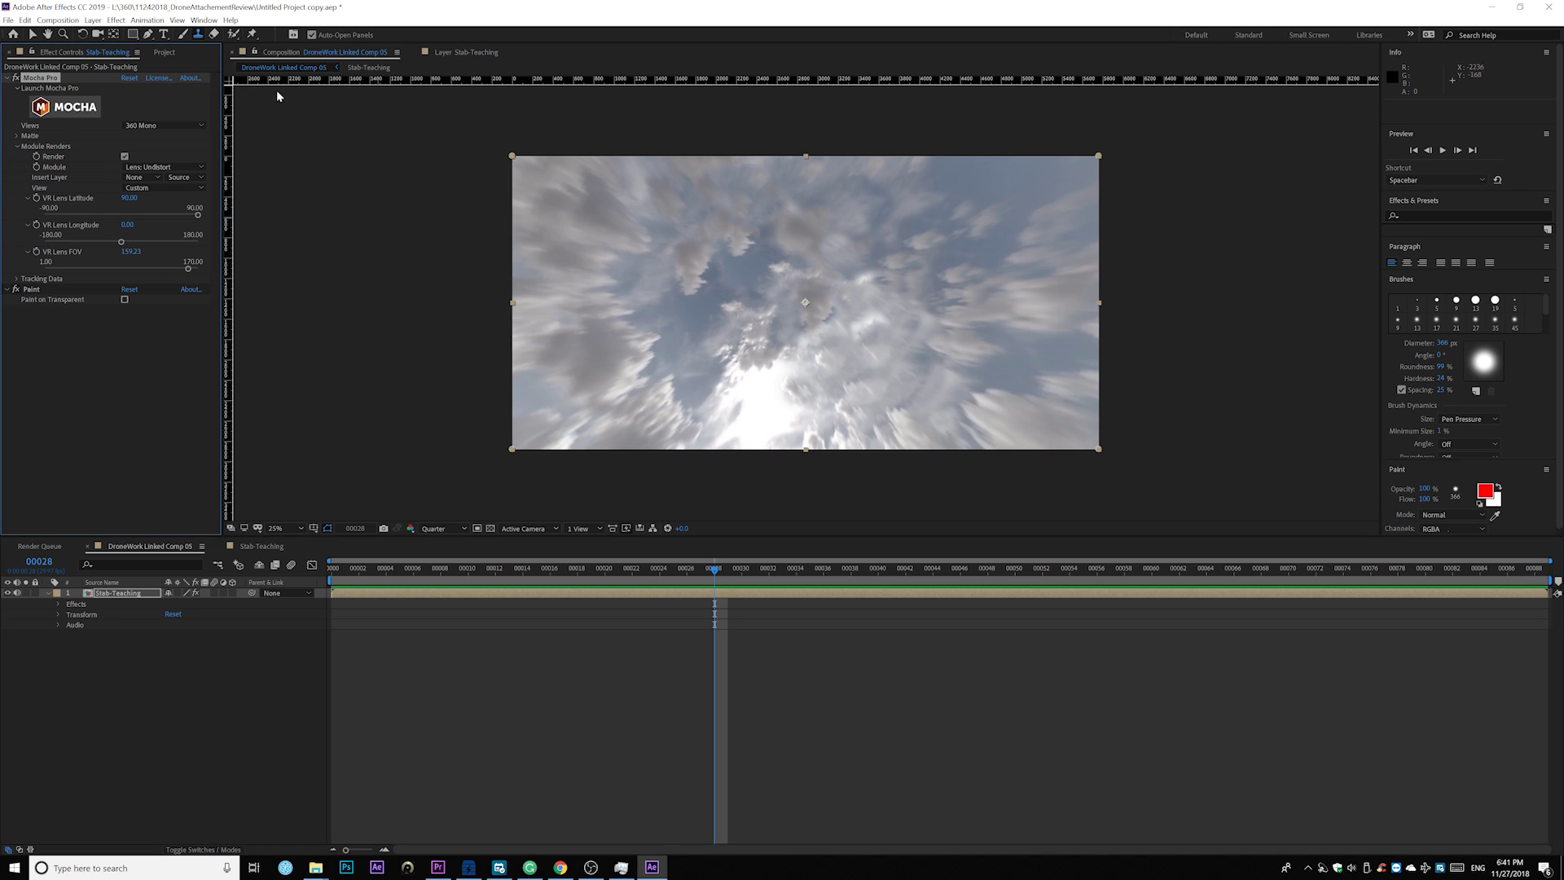
click(88, 594)
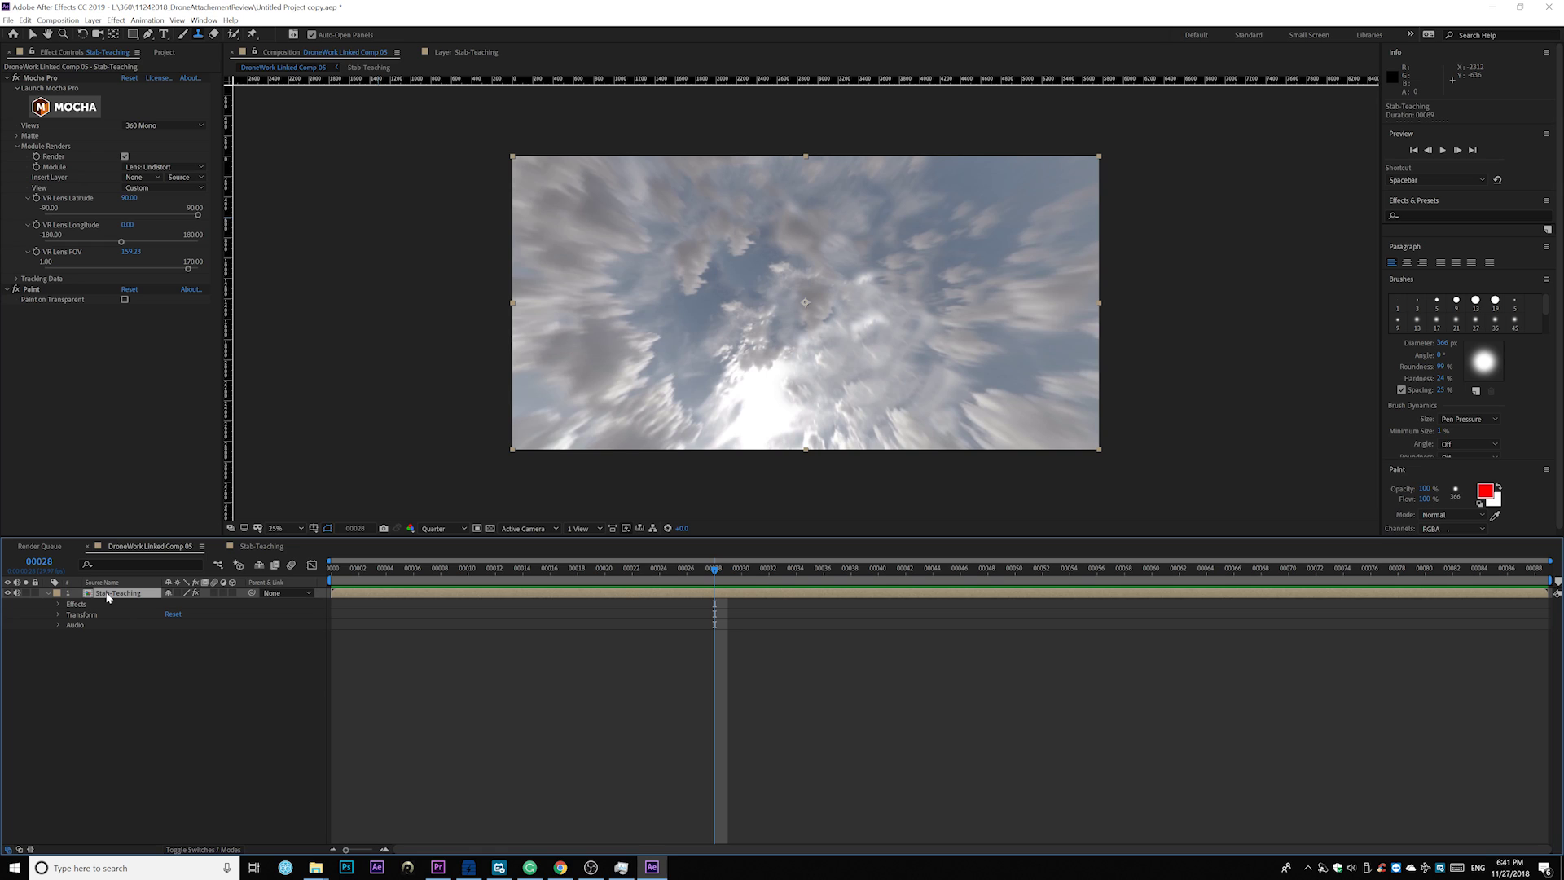
right_click(109, 598)
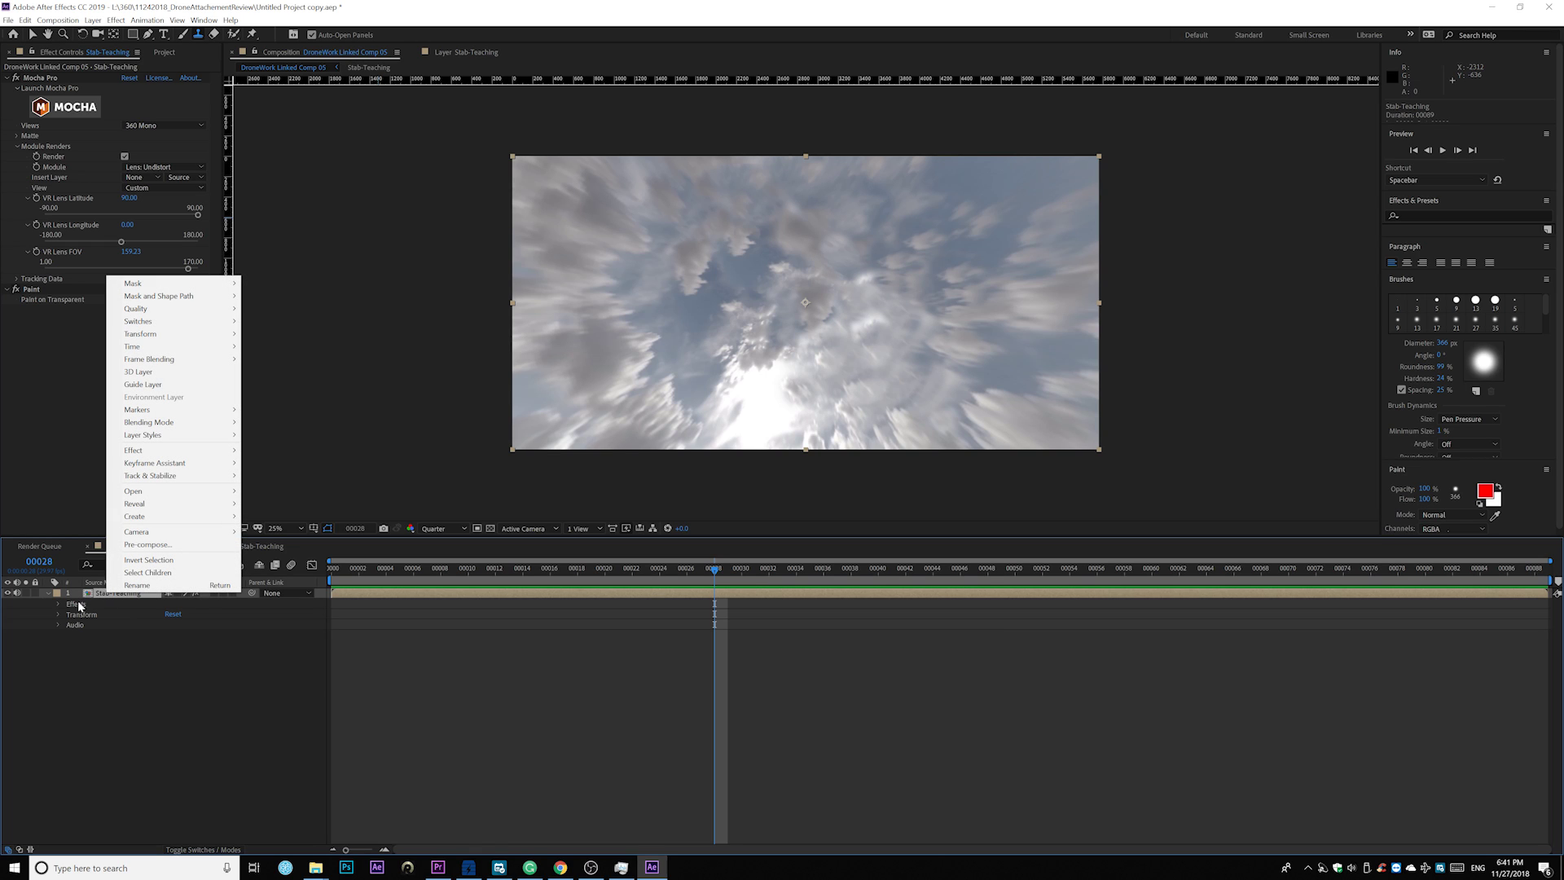
click(140, 546)
click(31, 119)
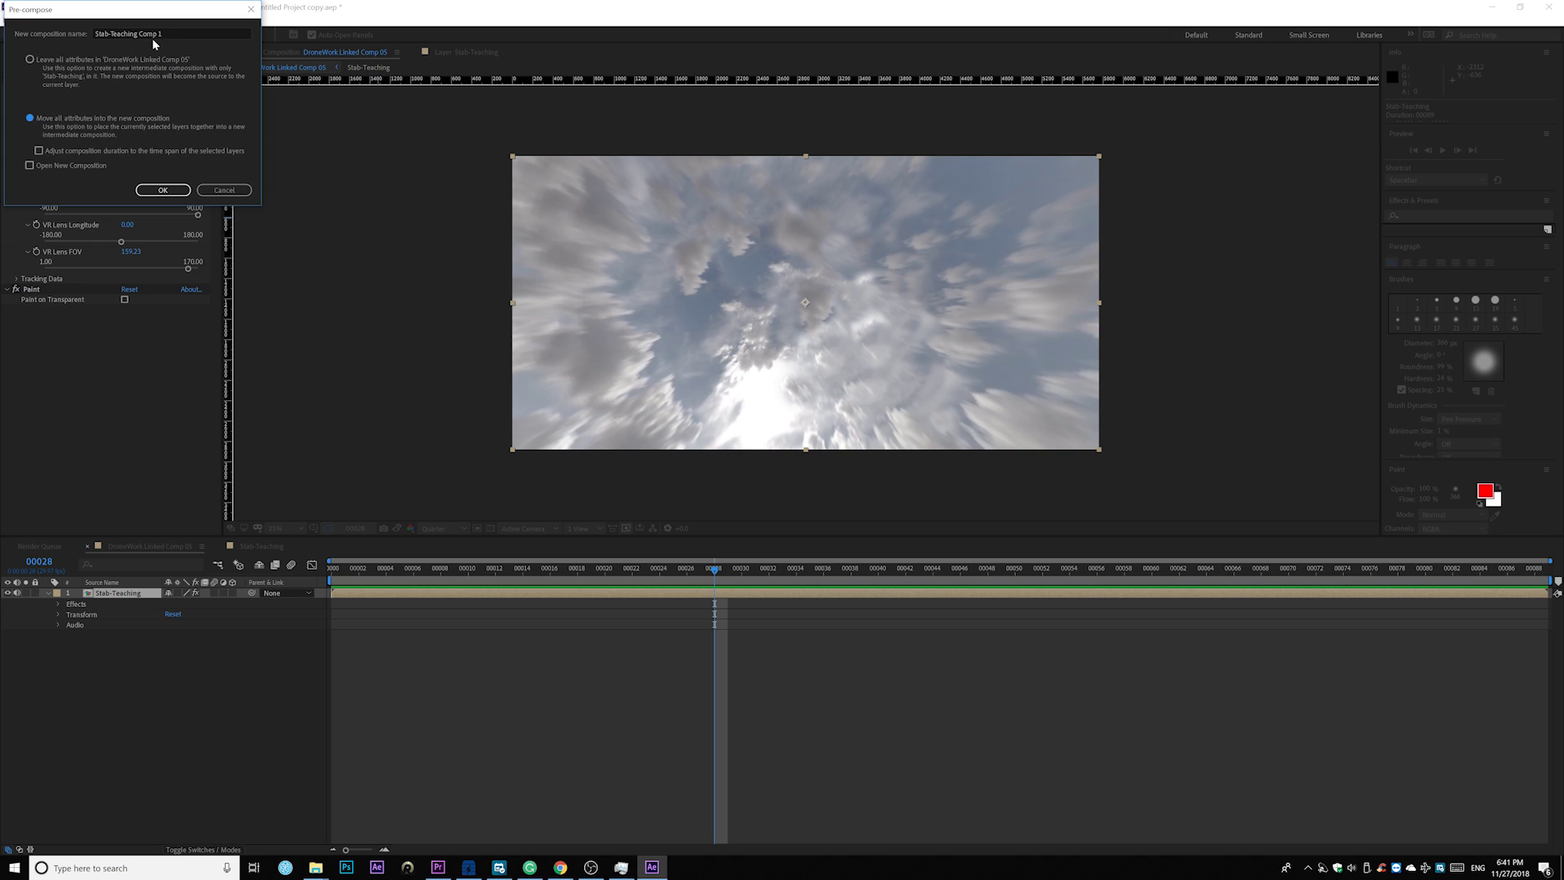
key(Tab)
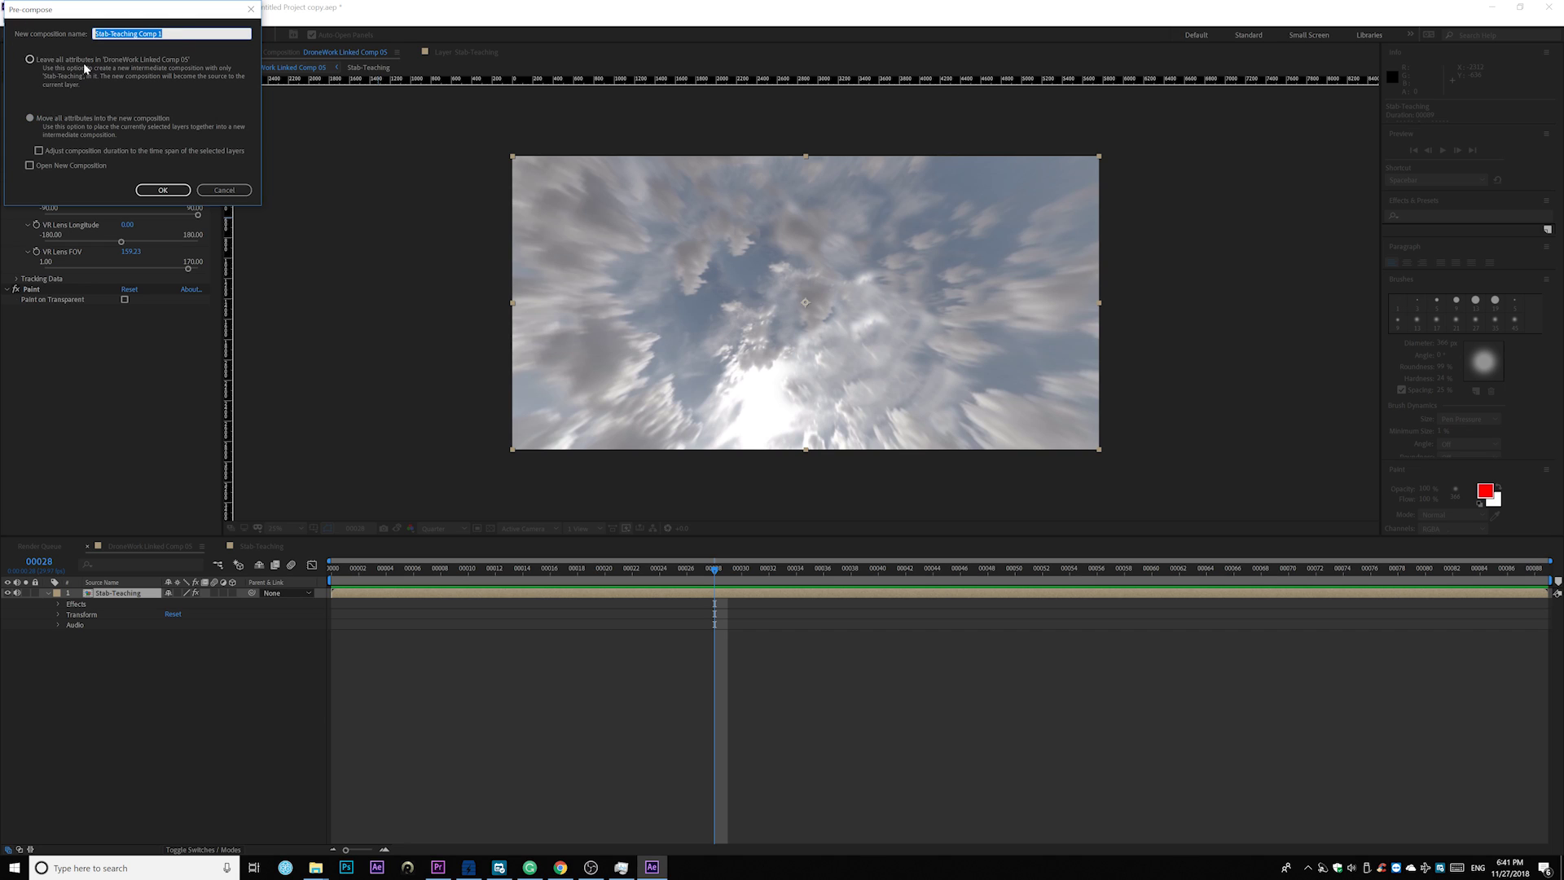
text(Stab-Teaching-RemoveDrone)
click(167, 189)
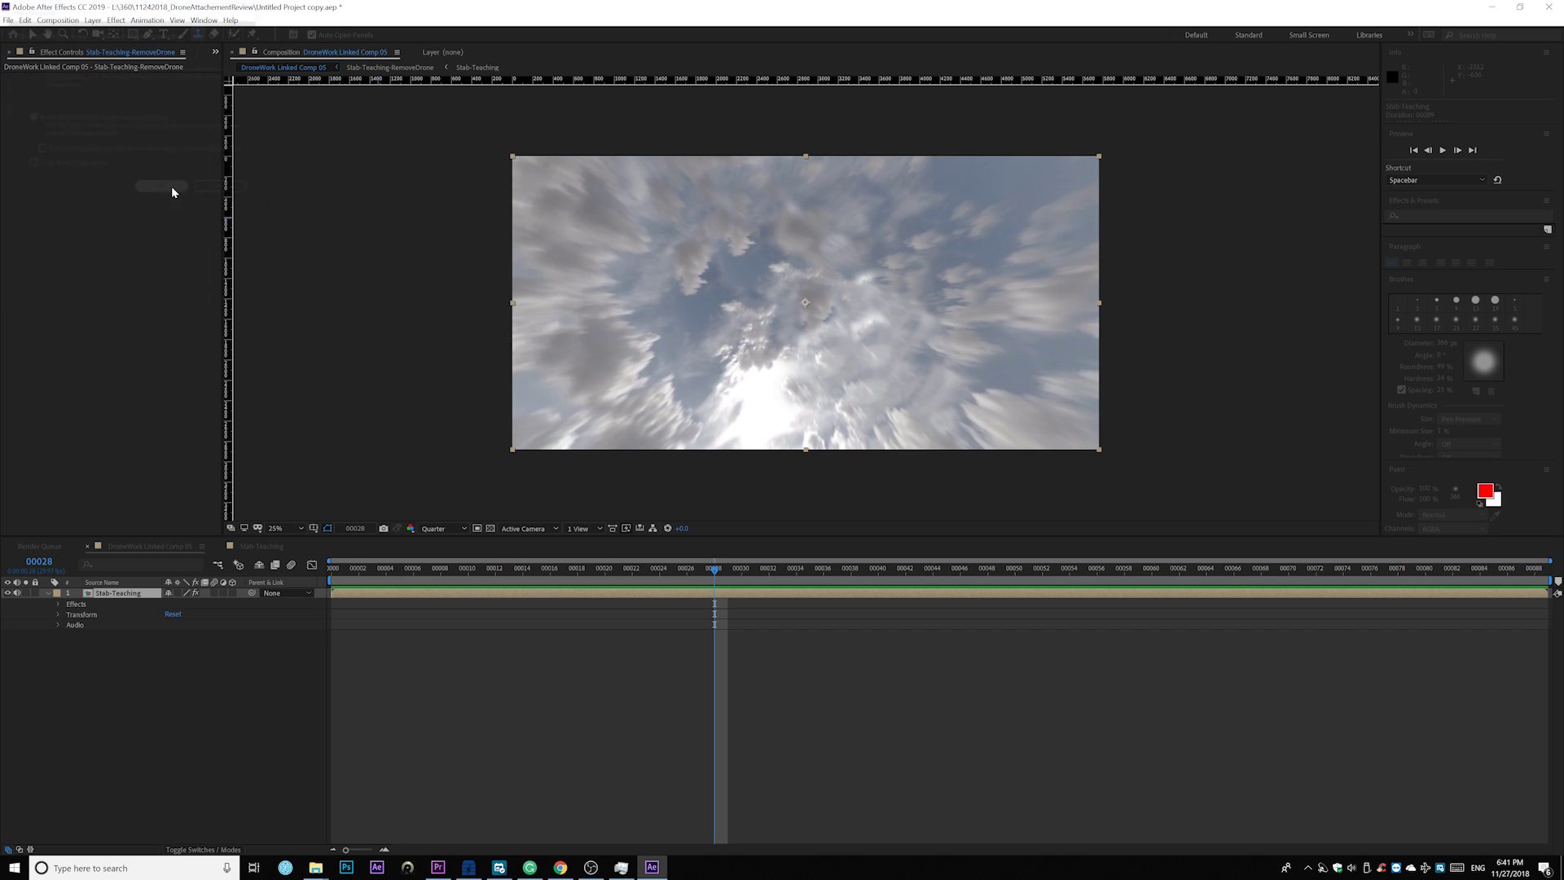
Paste the Mocha Pro effect onto the Stab-Teaching-RemoveDrone layer and set its render module to Lens: Distort
click(256, 721)
click(113, 594)
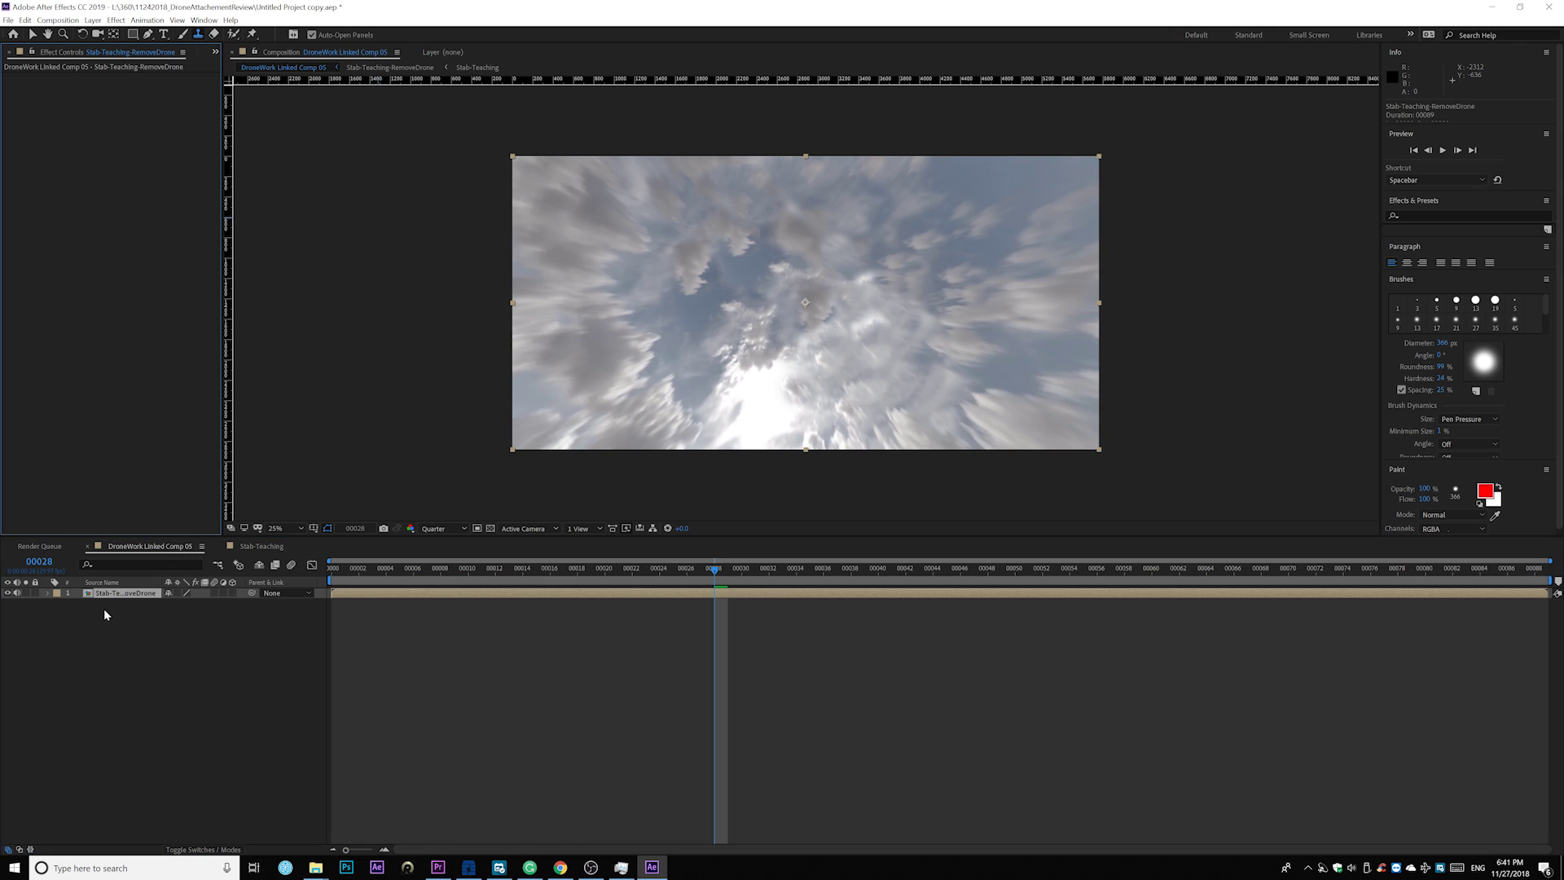
click(97, 250)
key(ctrl+v)
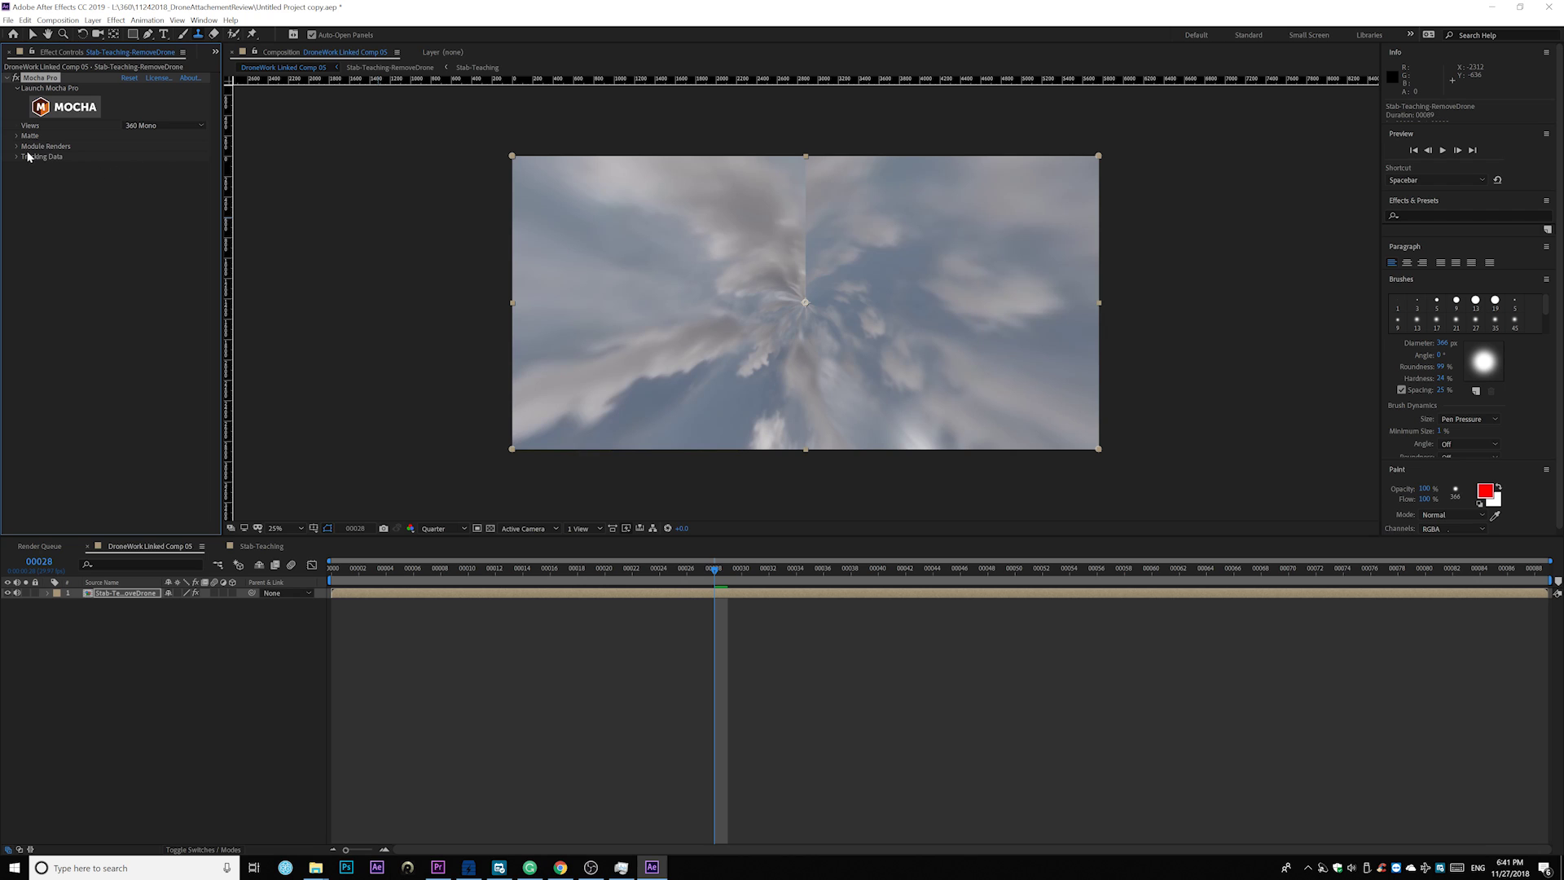
click(17, 146)
click(145, 167)
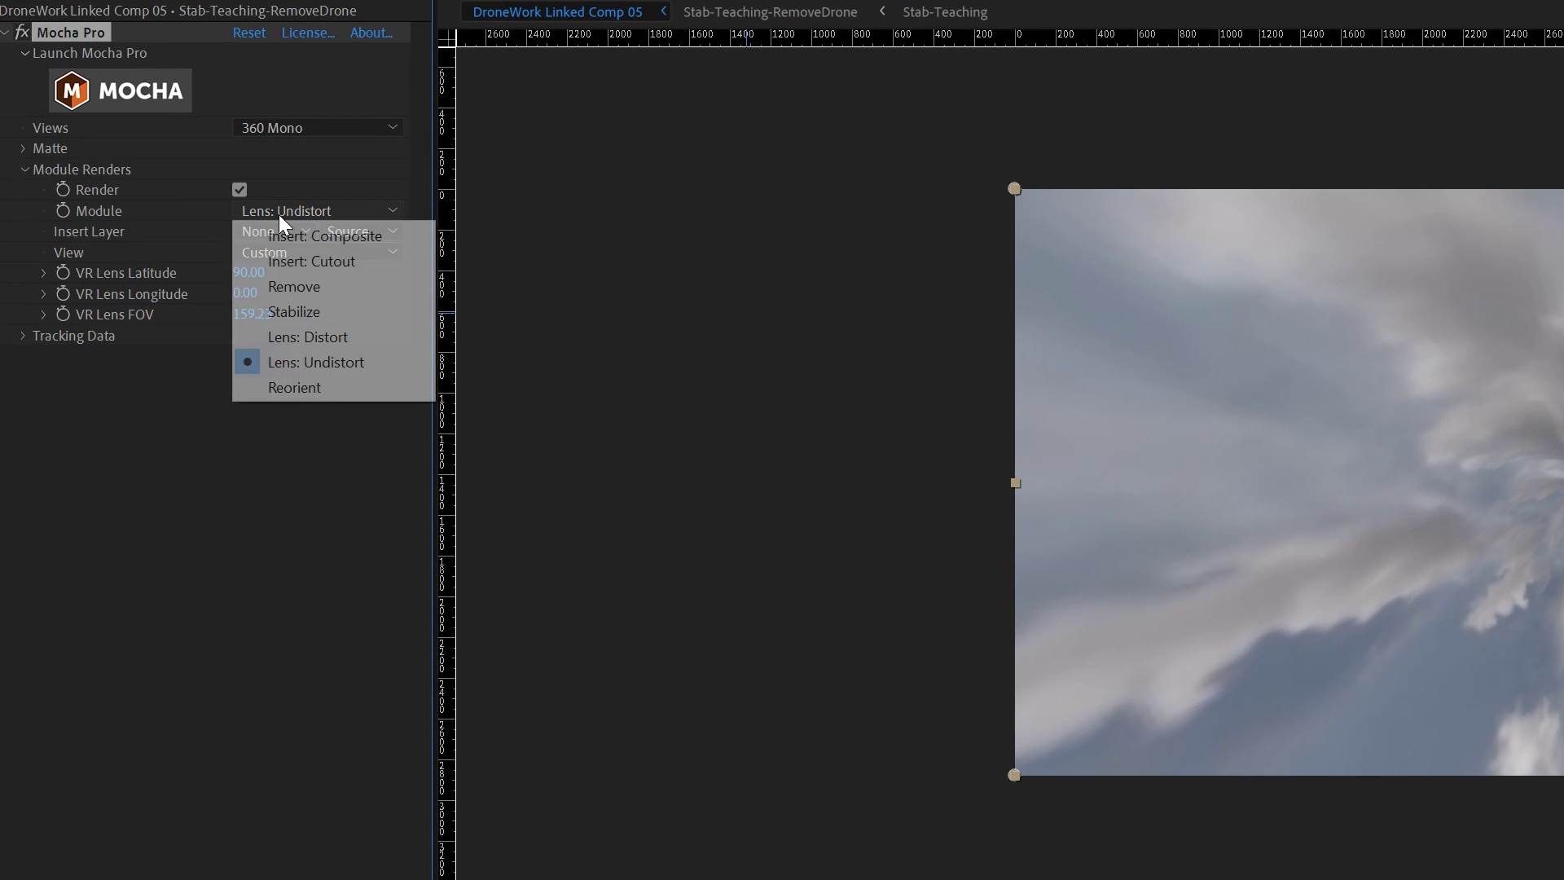
click(310, 342)
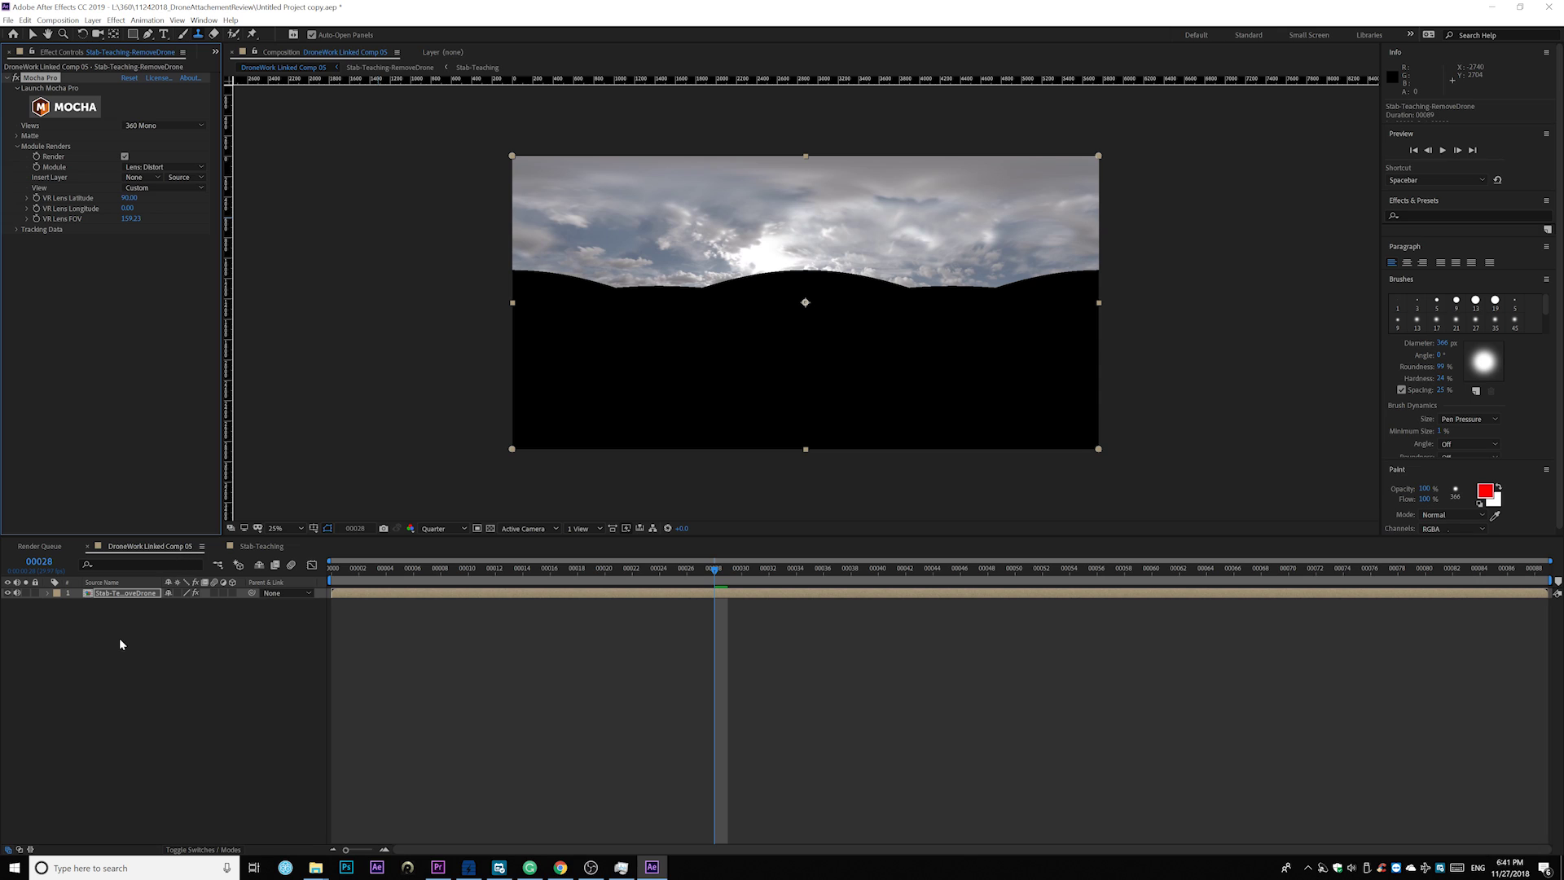
Copy the original 360 clip from Stab-Teaching beneath the RemoveDrone layer in DroneWork Linked Comp 05, and compare with that upper layer hidden and shown
double_click(88, 594)
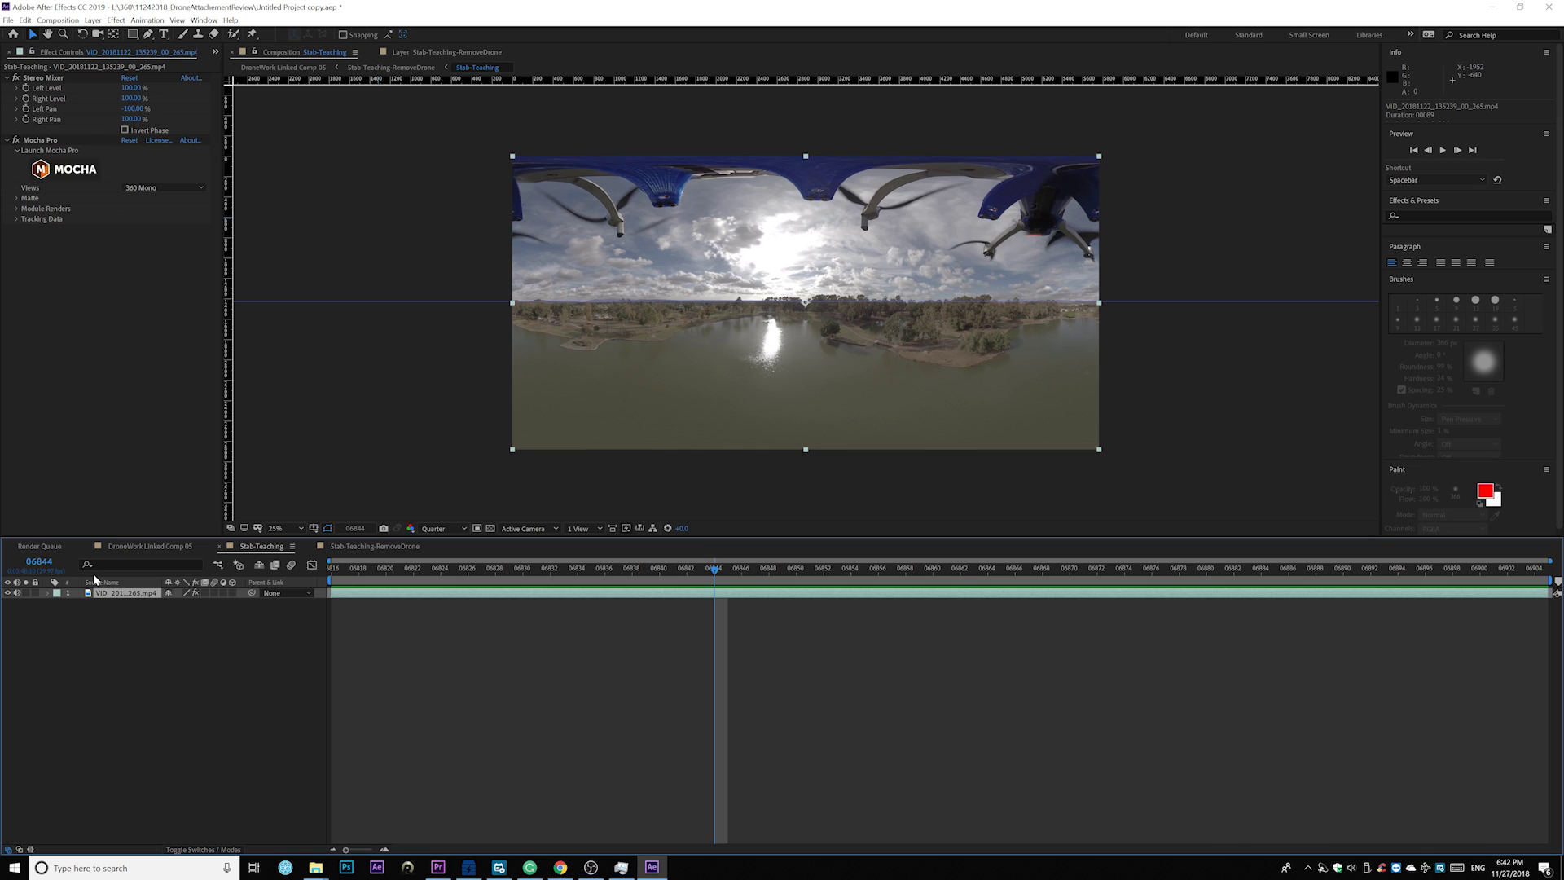
key(ctrl+c)
click(174, 546)
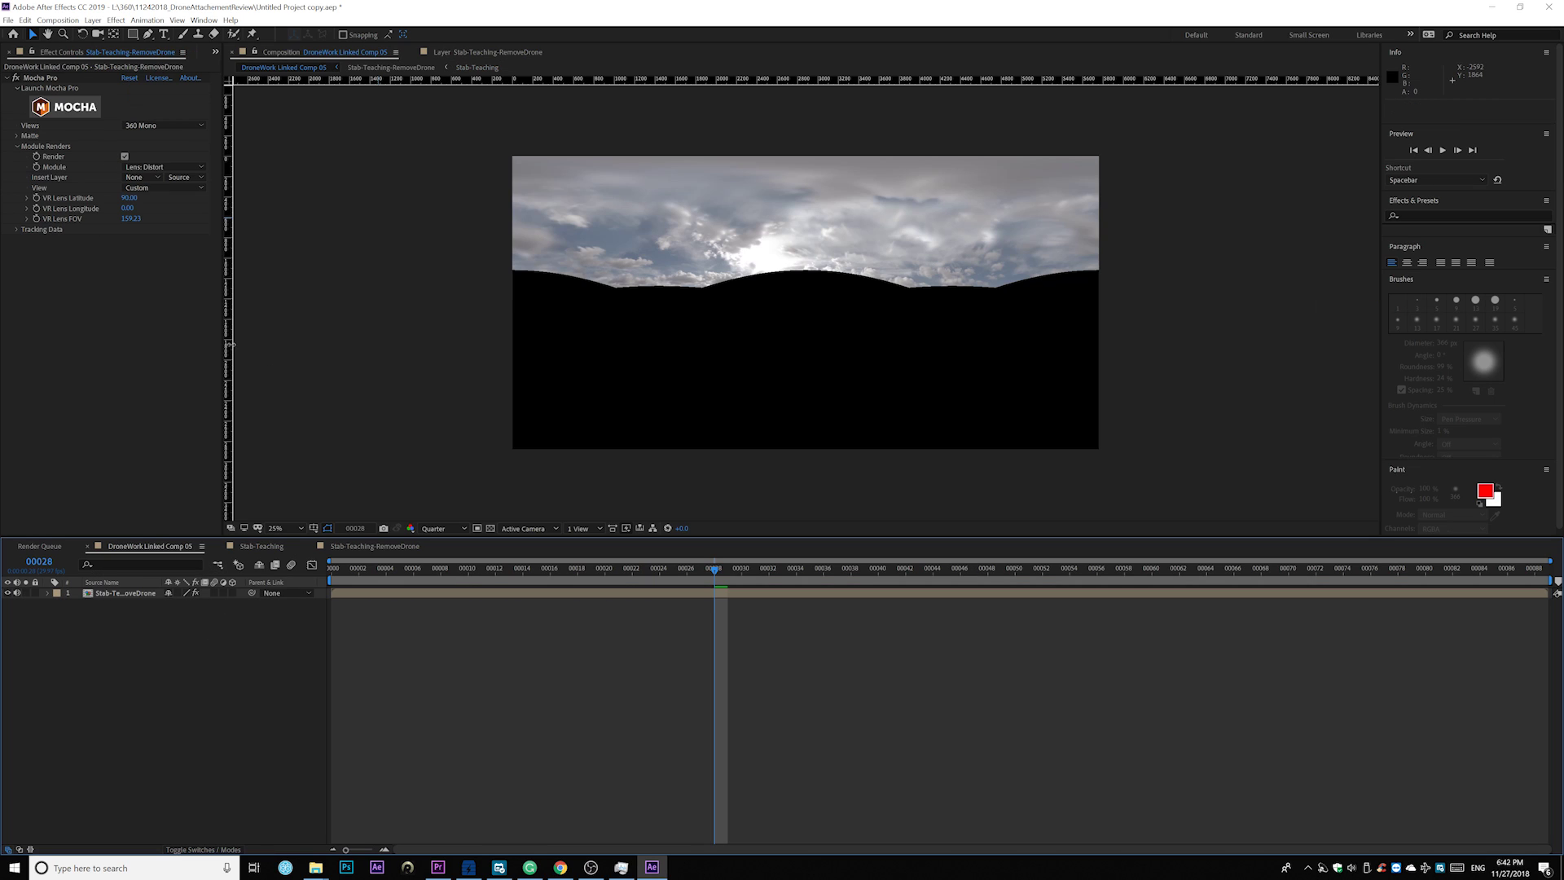
click(114, 717)
key(ctrl+v)
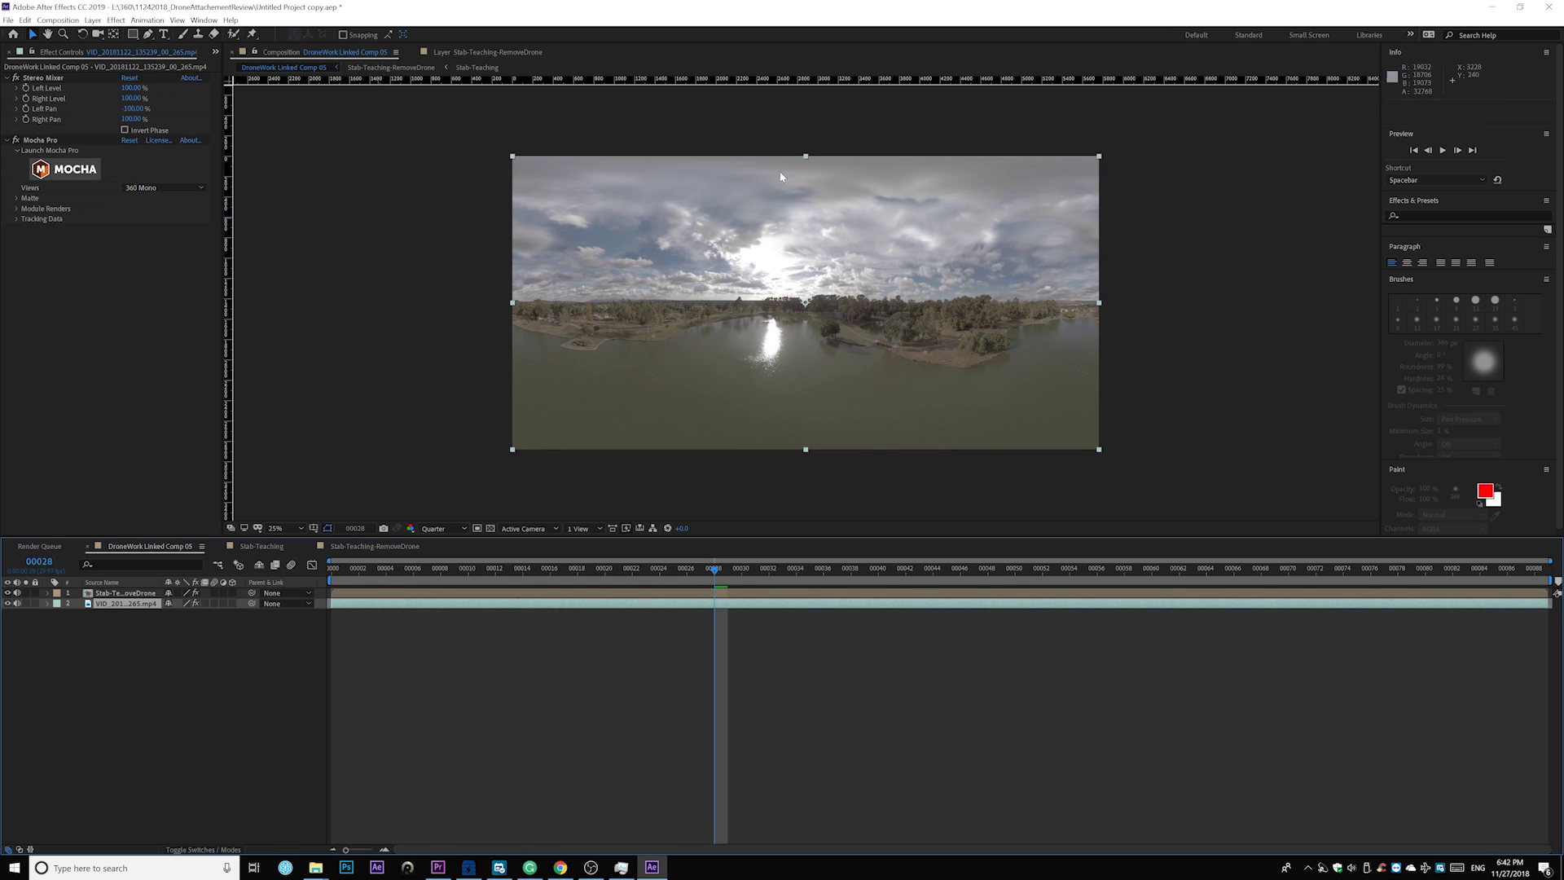
click(7, 593)
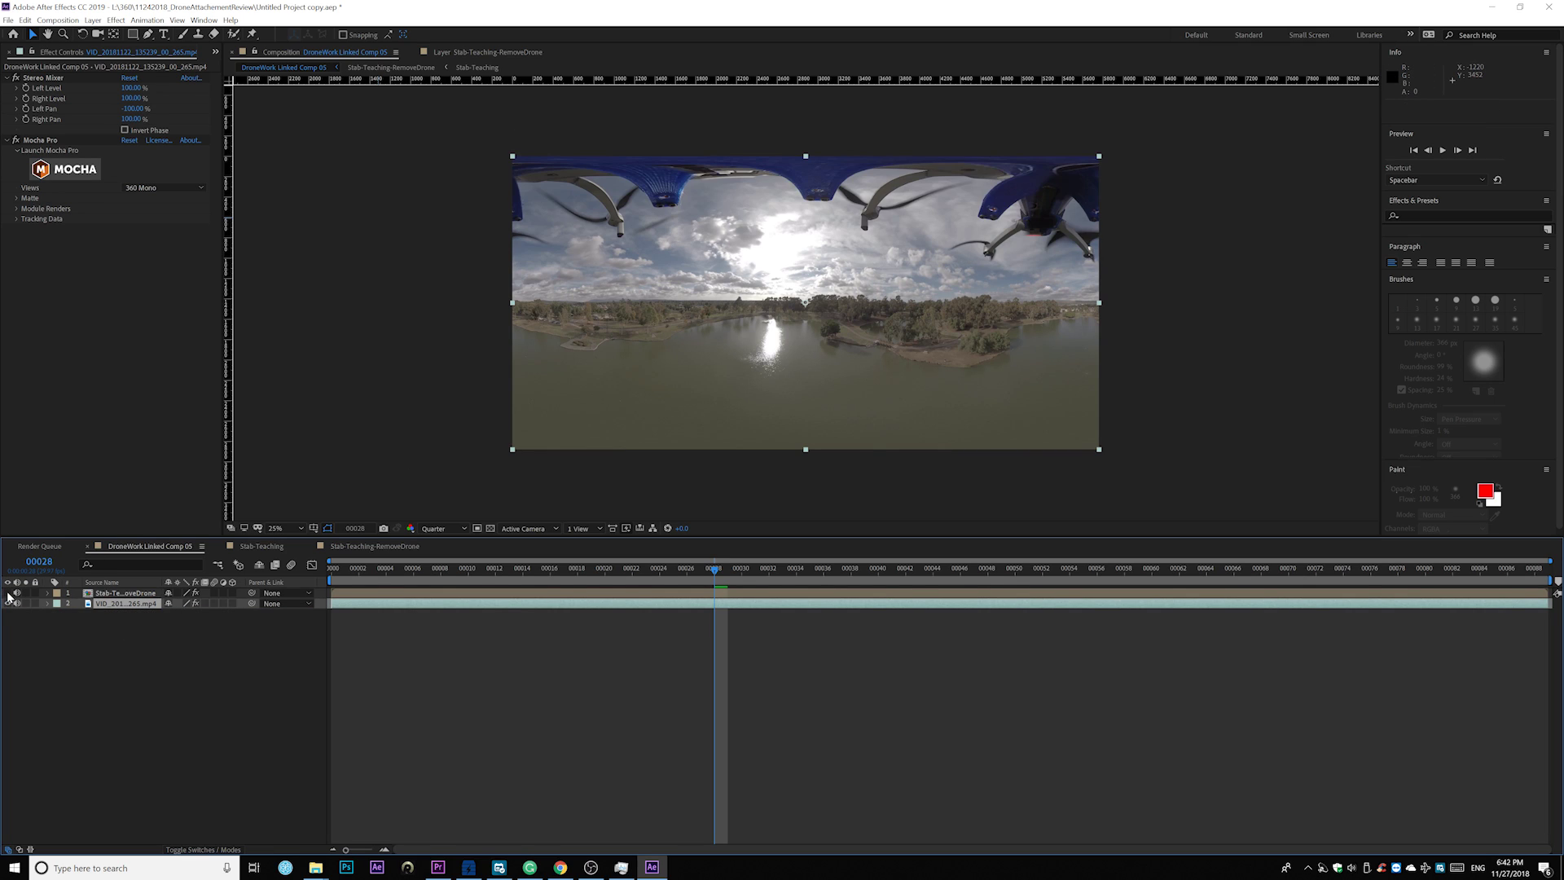
click(7, 593)
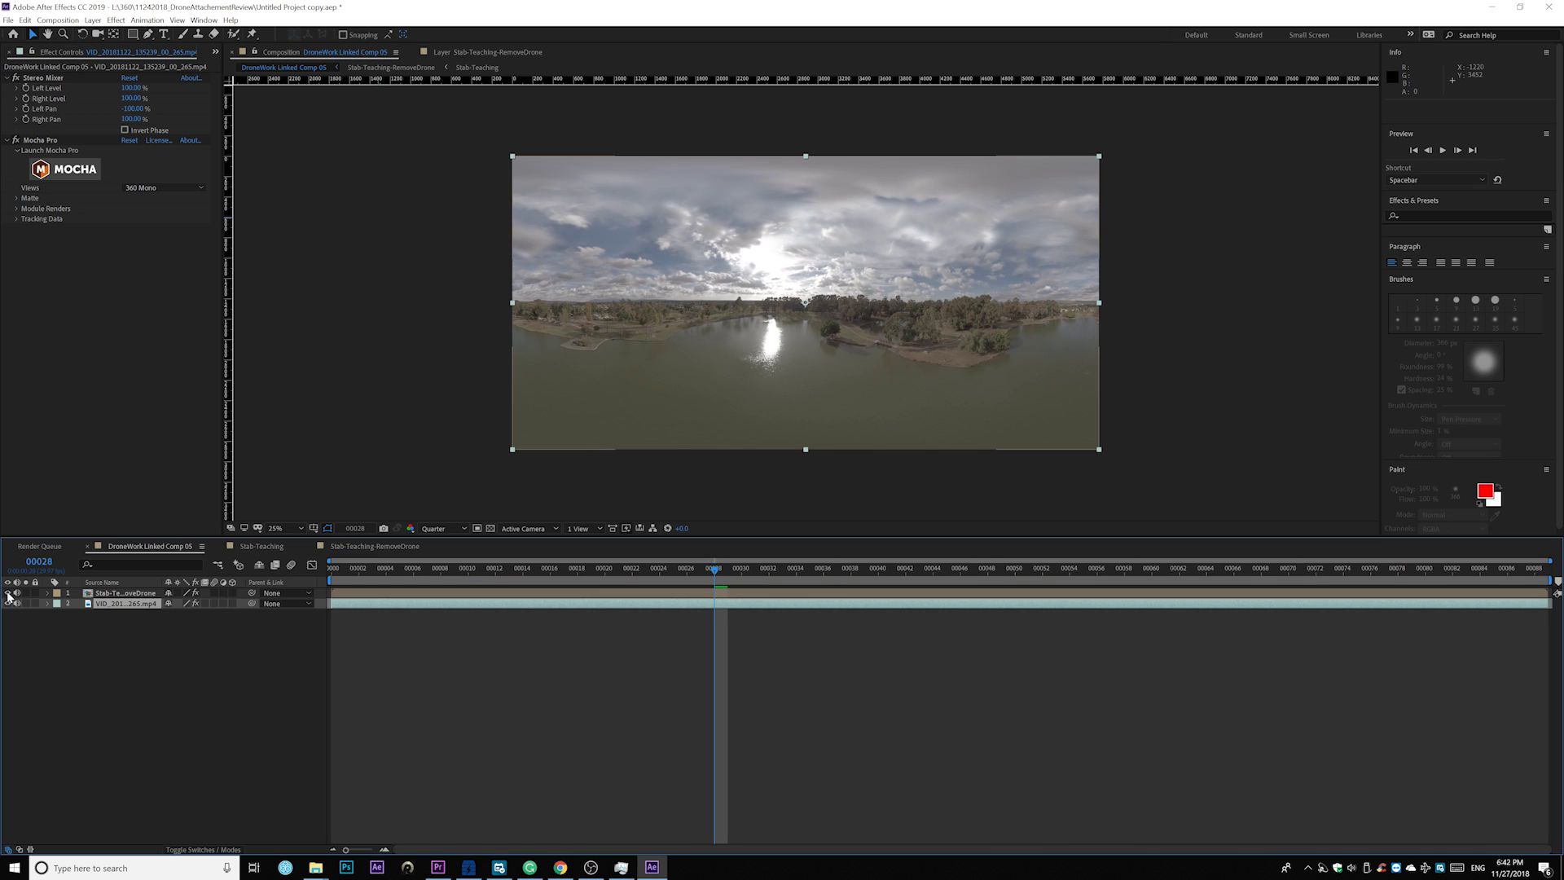
Return to the first frame and add DroneWork Linked Comp 05 to the render queue
key(Home)
click(69, 20)
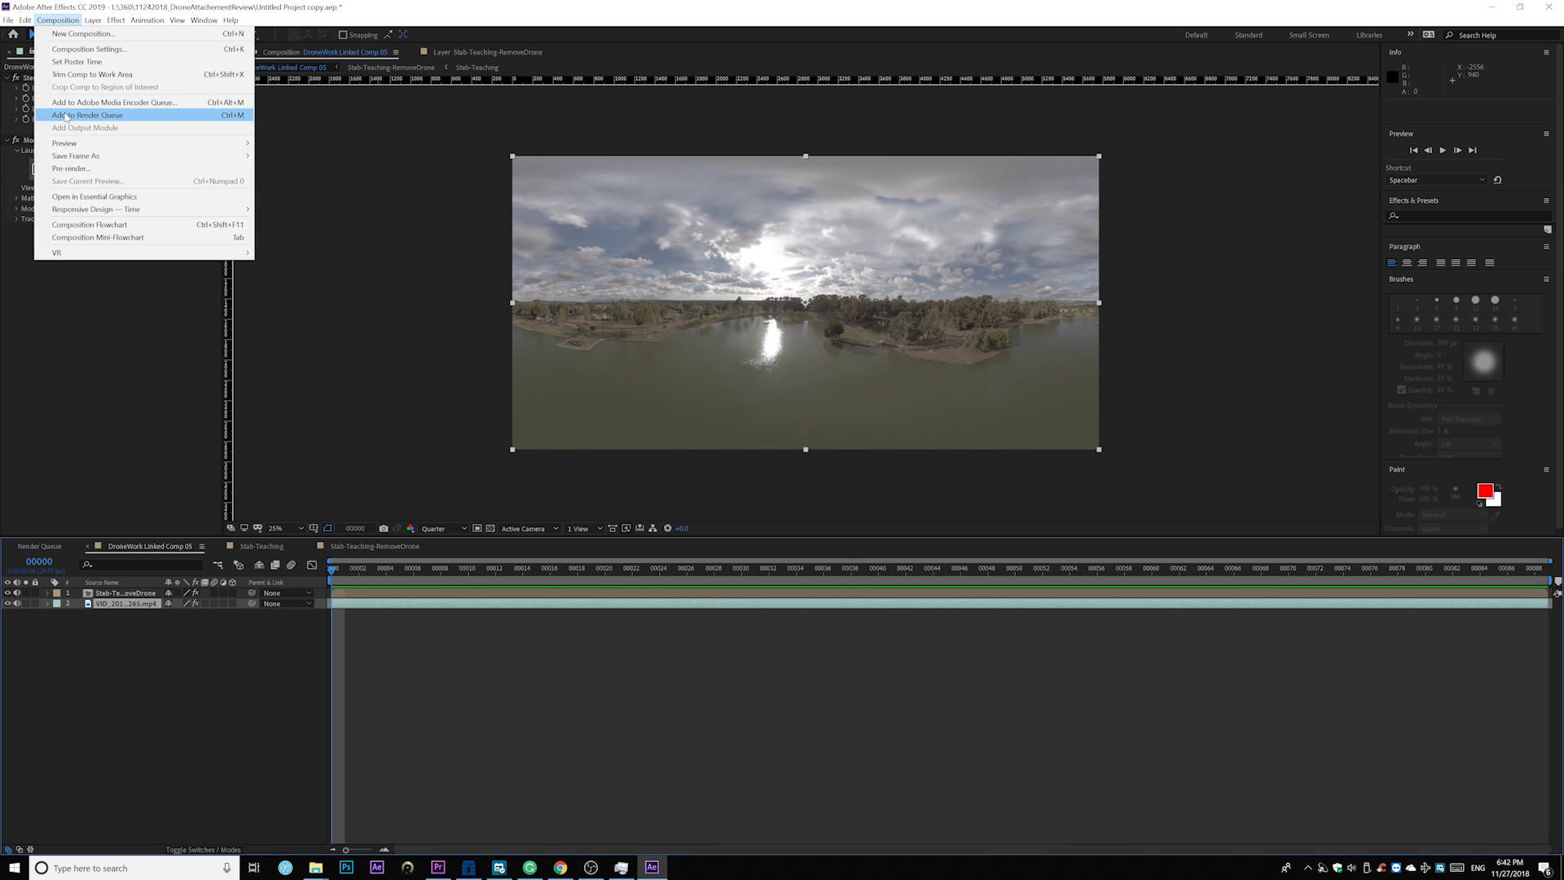
click(87, 115)
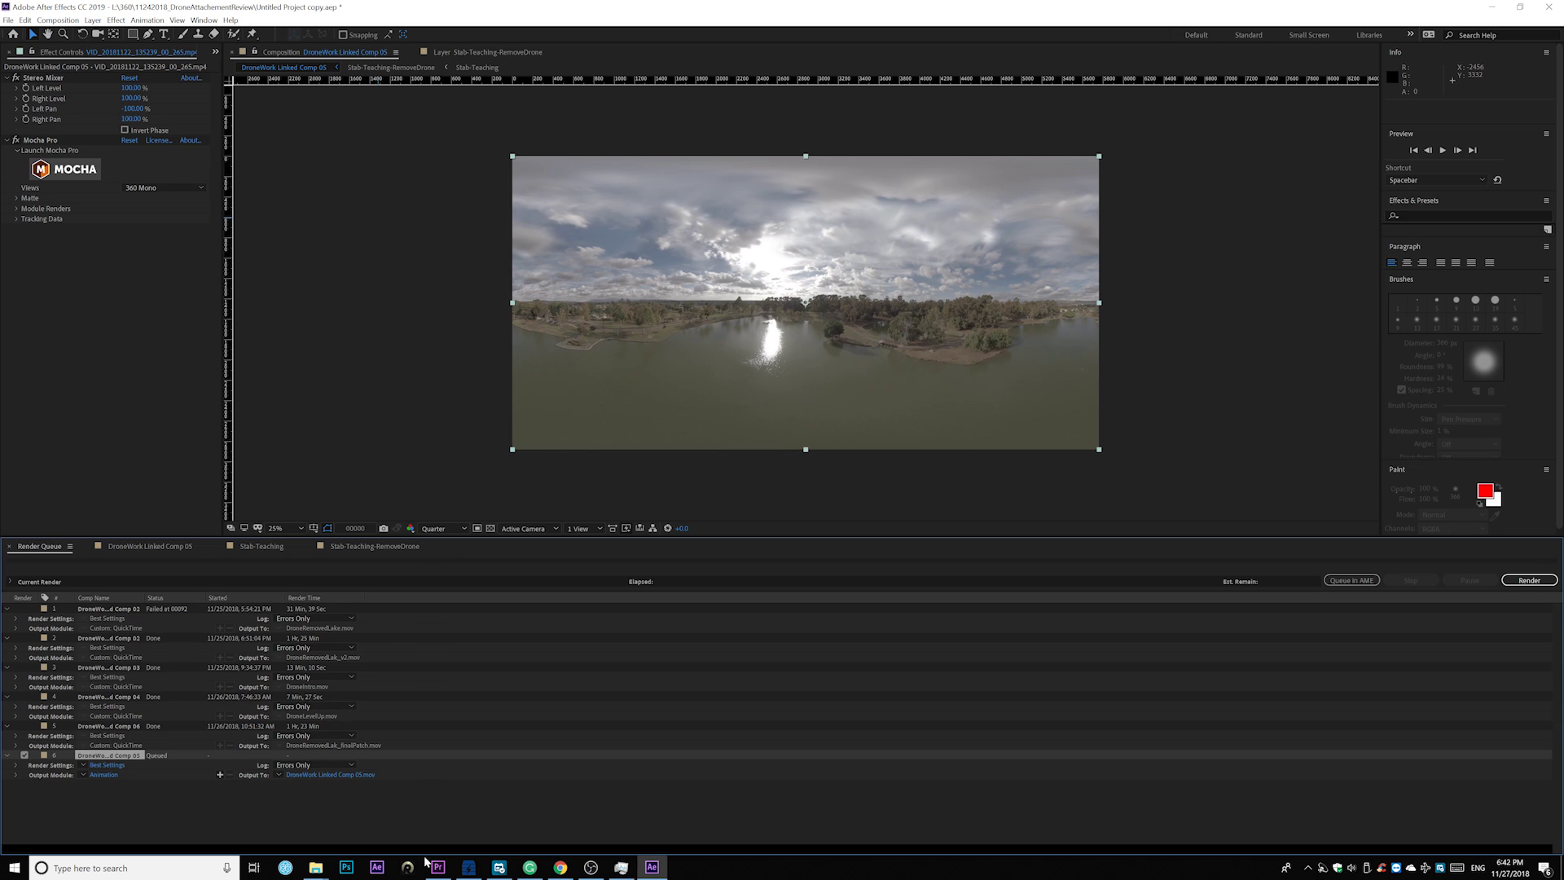
Switch to Premiere Pro, open the VID_20181122_135239_00_265_Sub_01 sequence, and return to After Effects
click(436, 867)
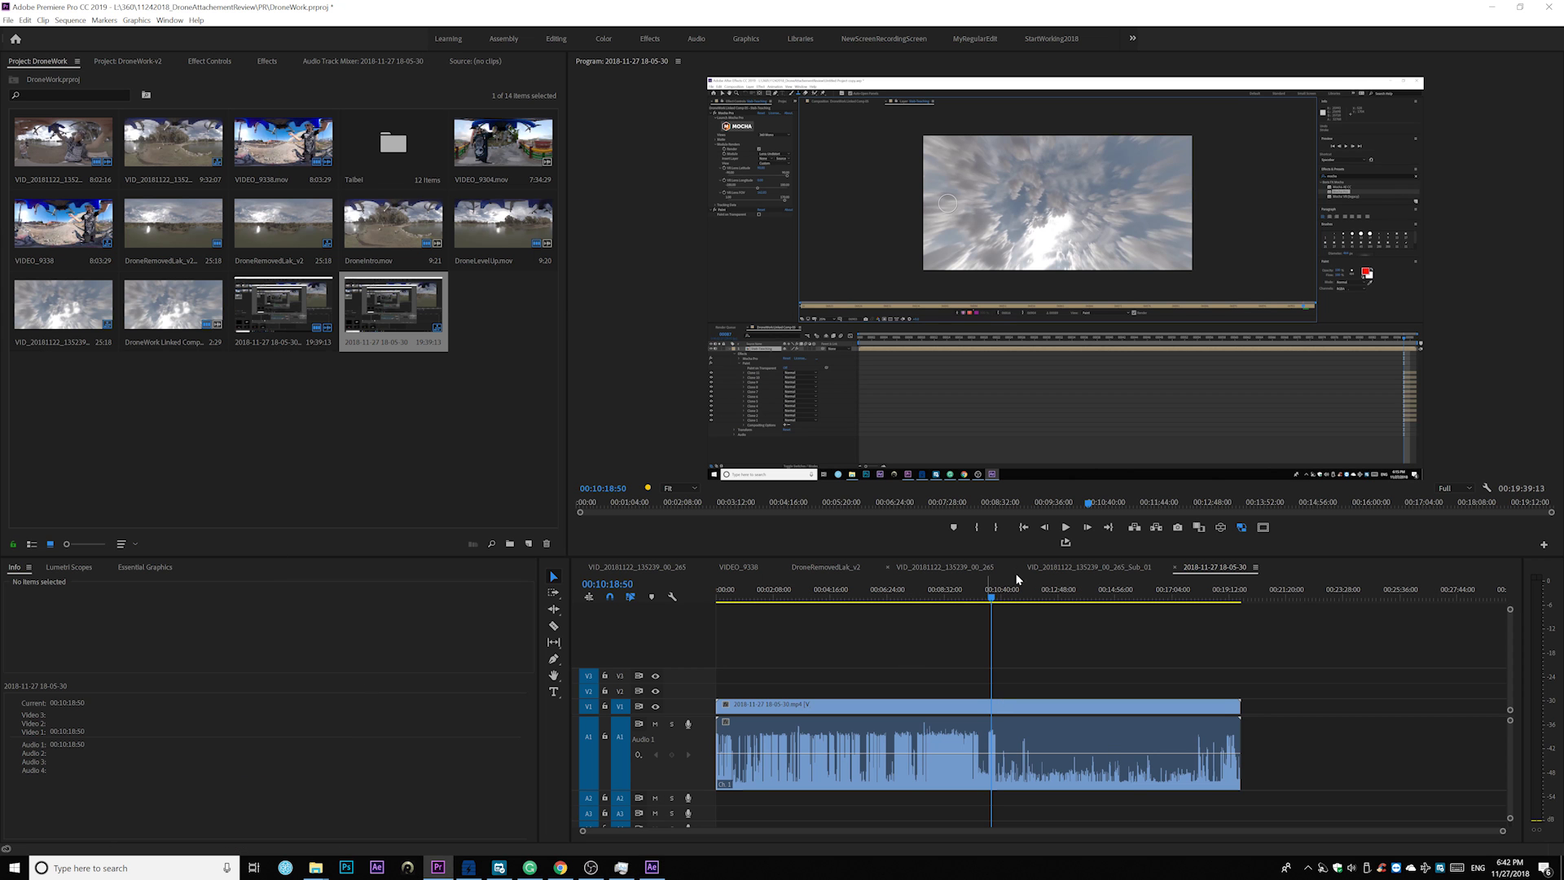
click(1060, 569)
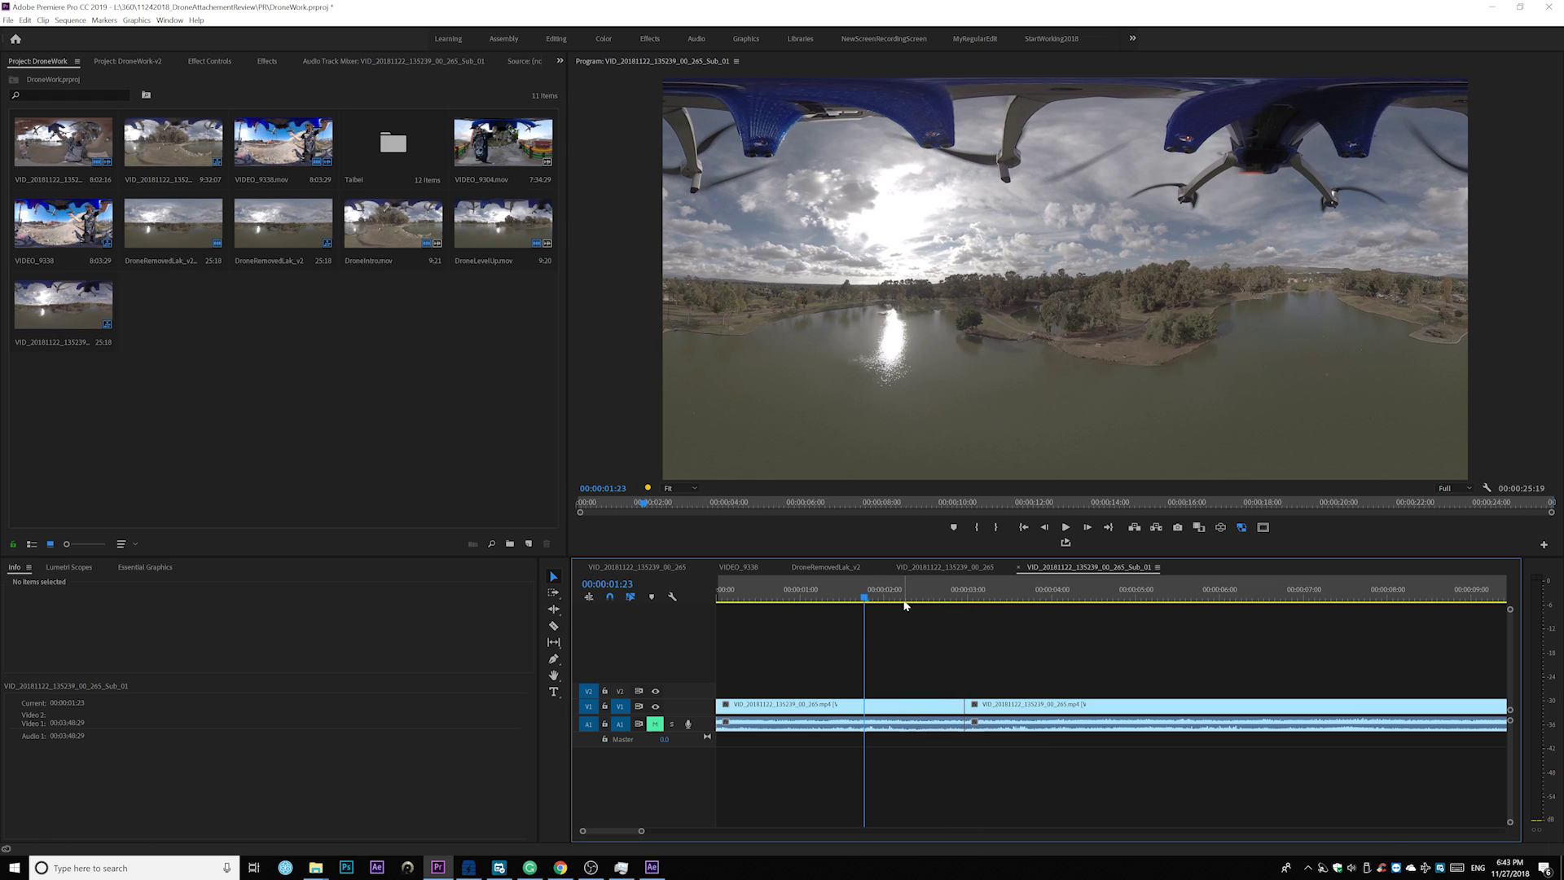
click(652, 867)
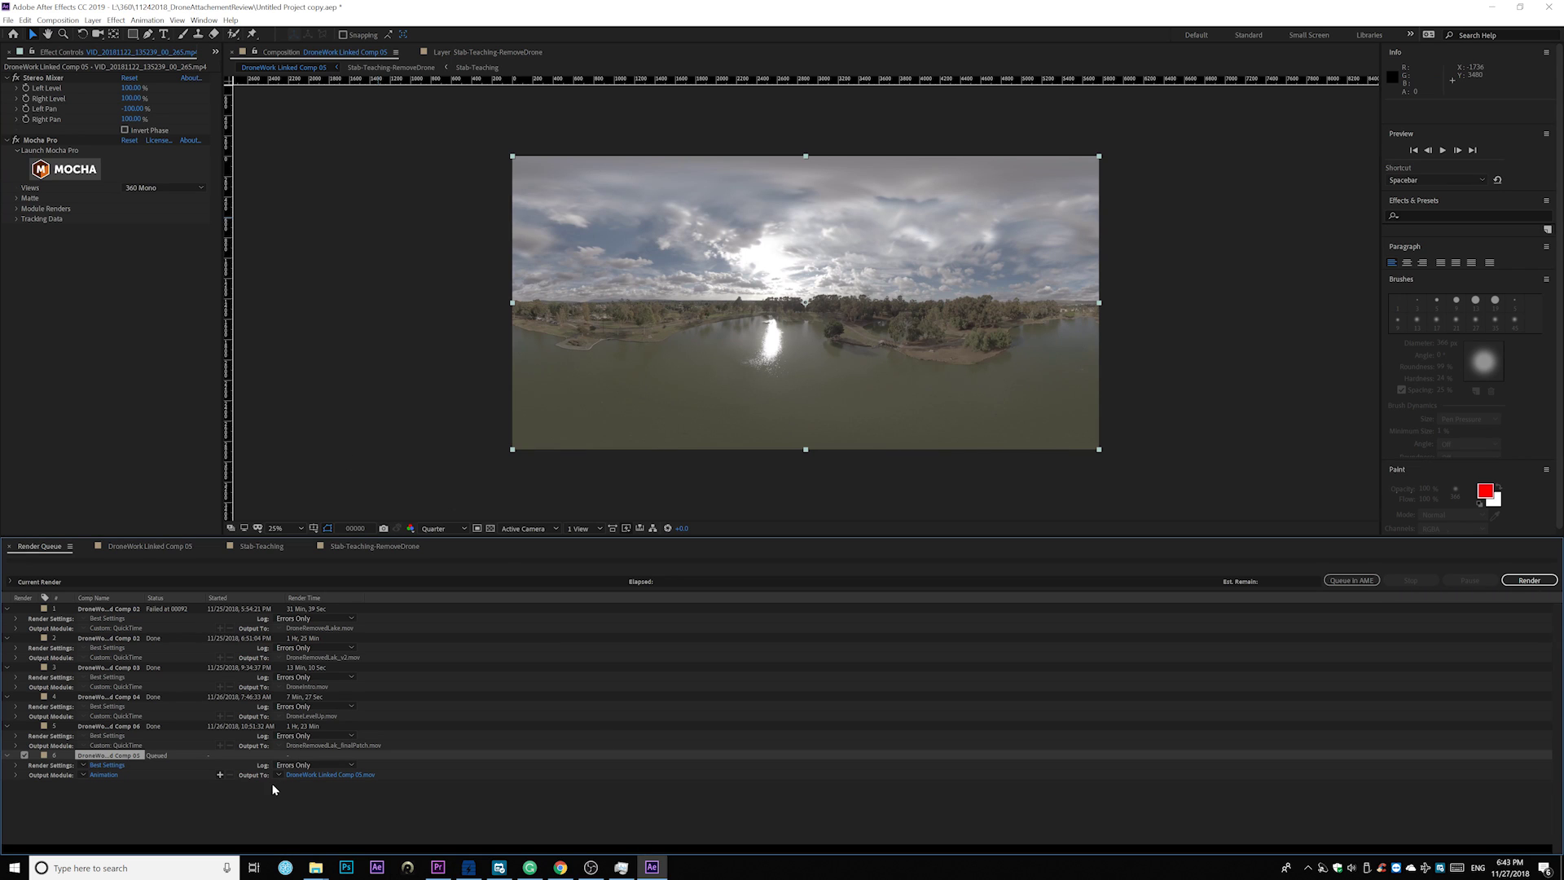
Configure the queued render's output module for RGB channels and the GoPro CineForm codec at quality 5
click(104, 775)
click(124, 125)
click(122, 139)
click(293, 124)
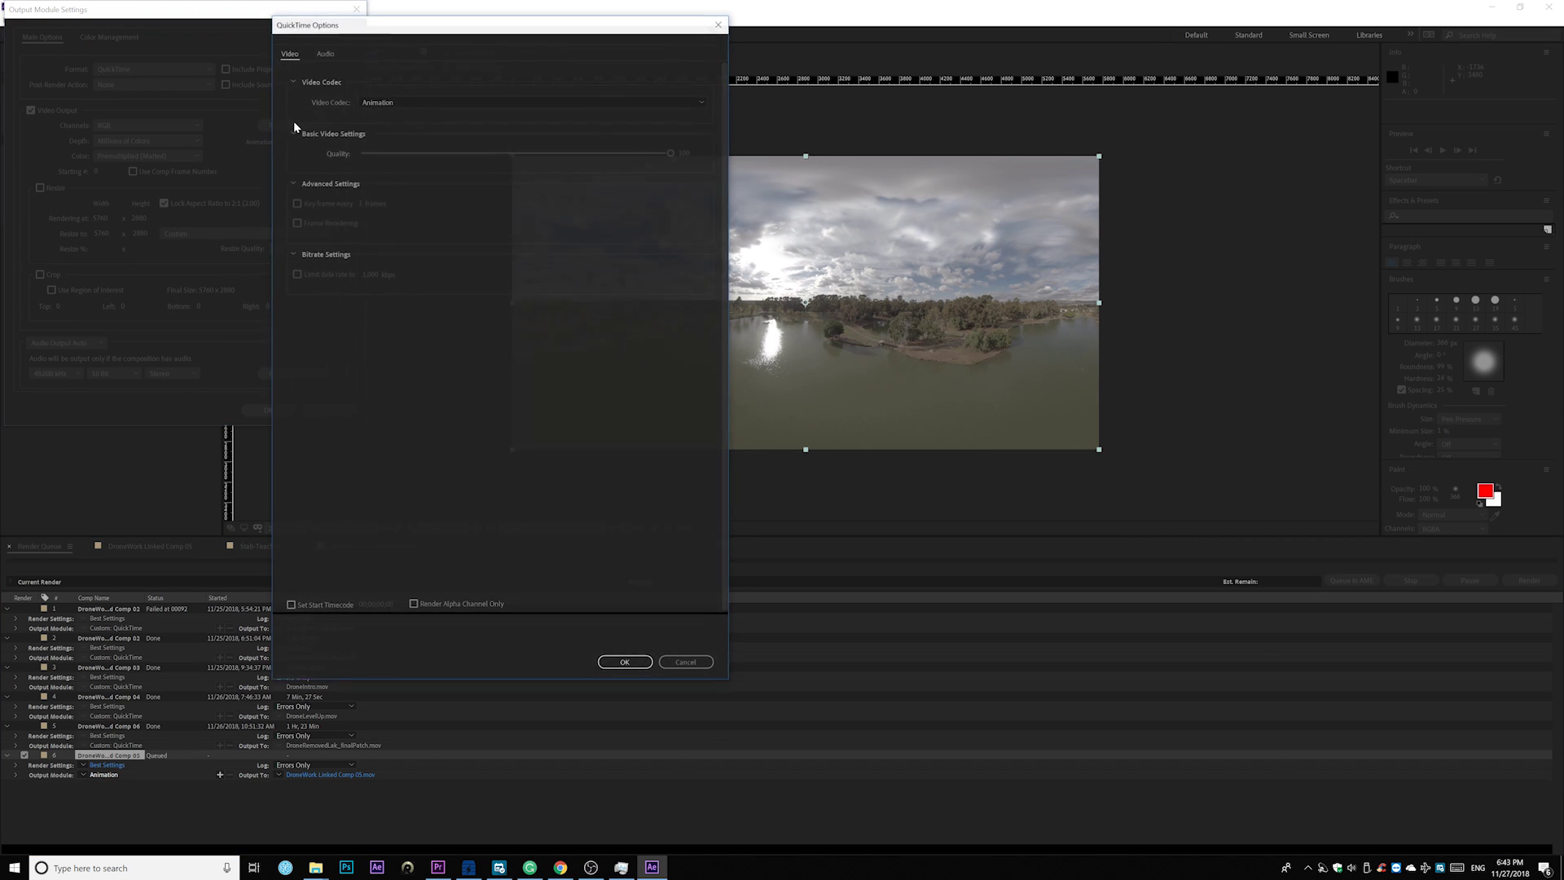
click(383, 103)
click(387, 290)
drag(583, 157, 662, 156)
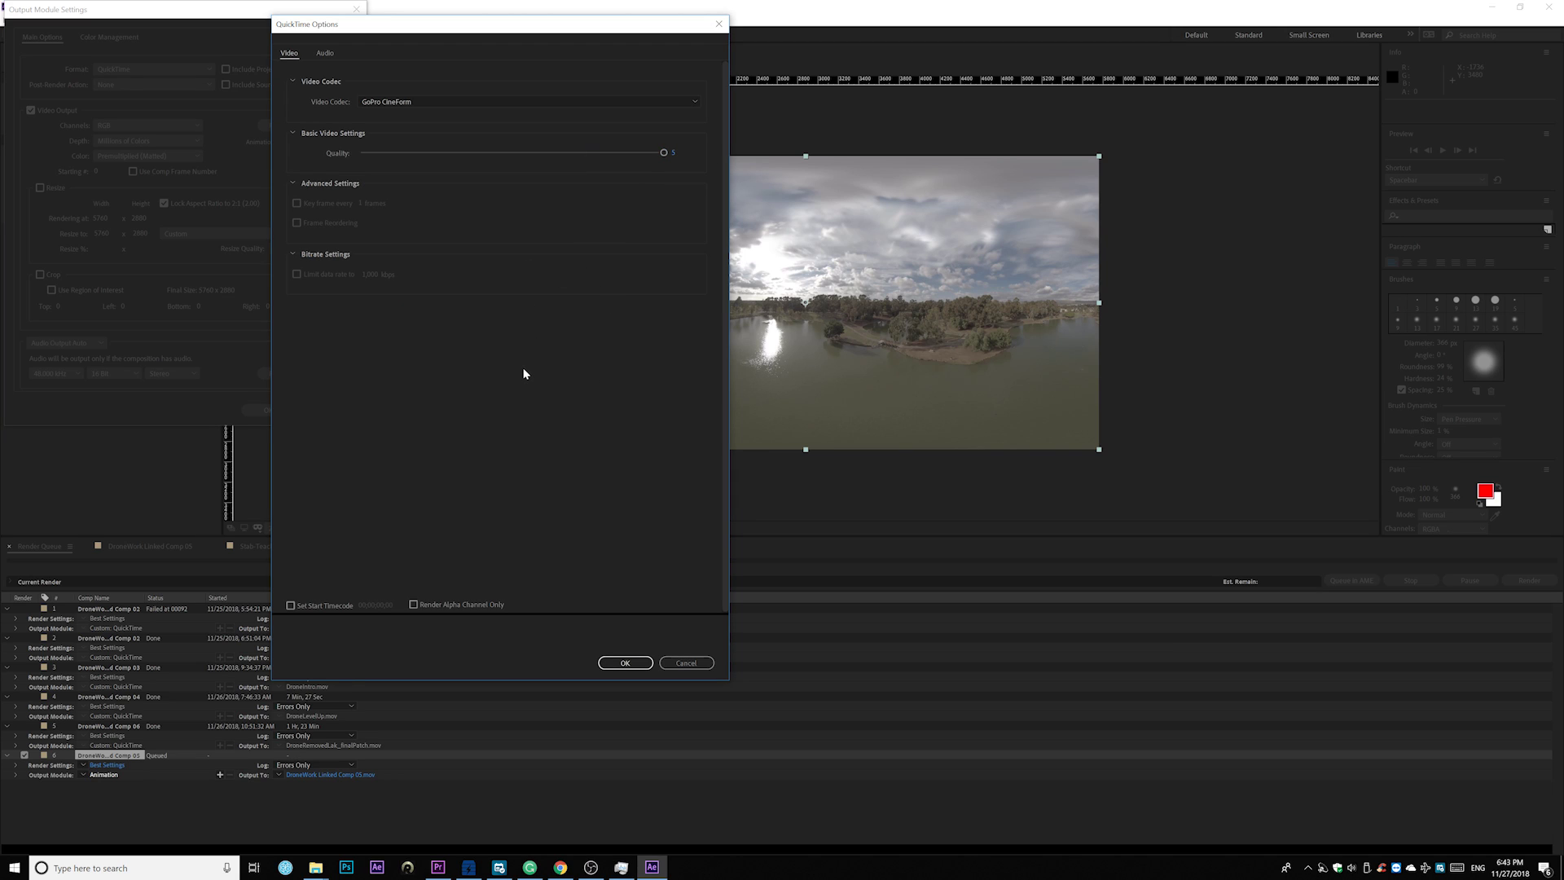
click(634, 665)
click(626, 663)
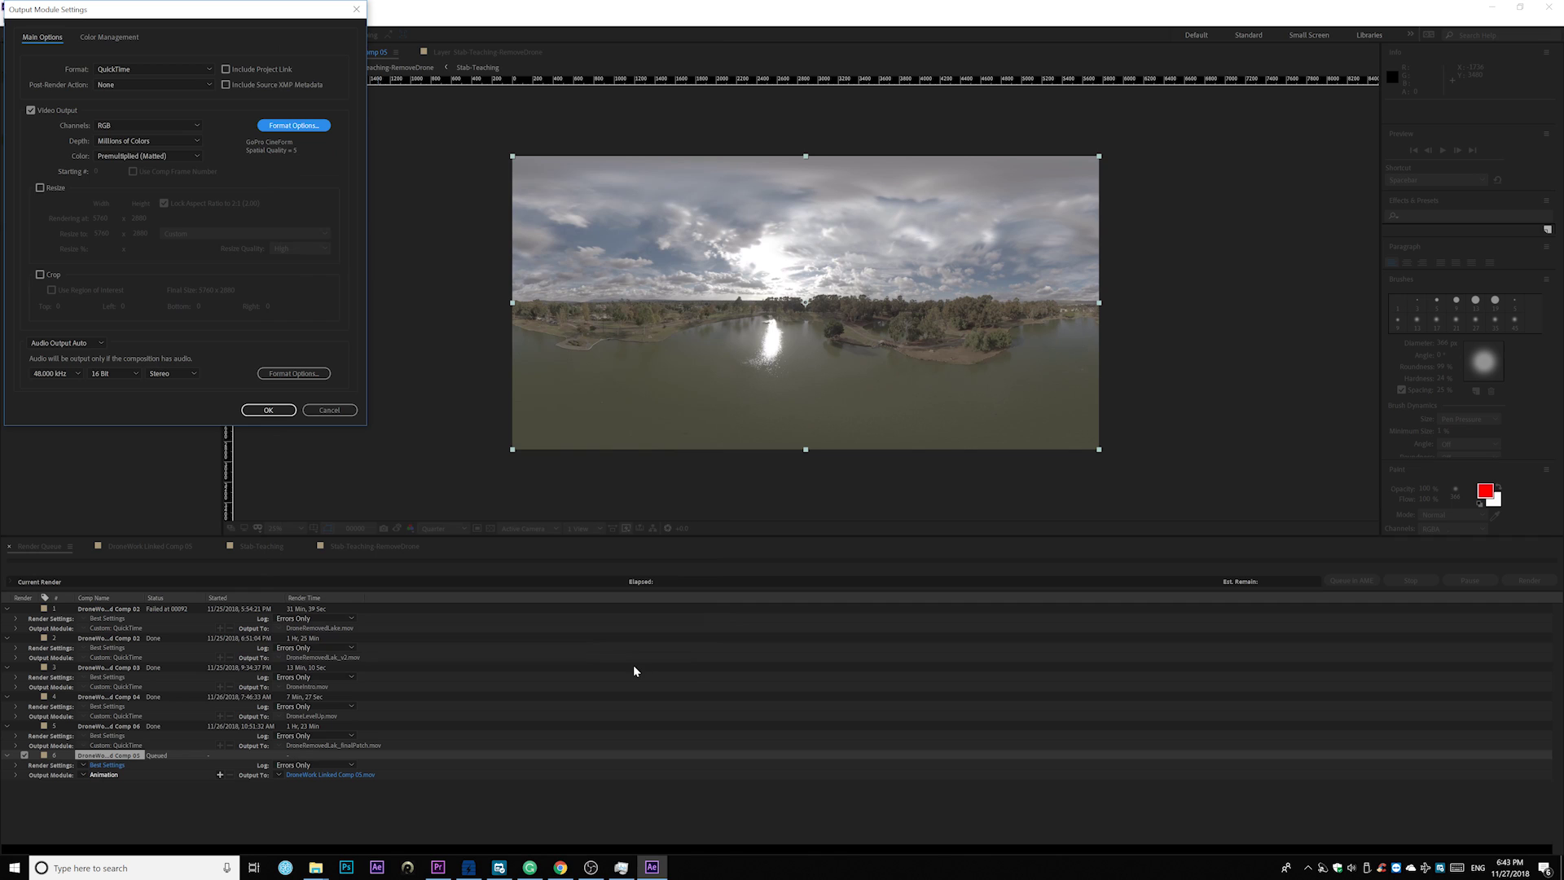
click(268, 410)
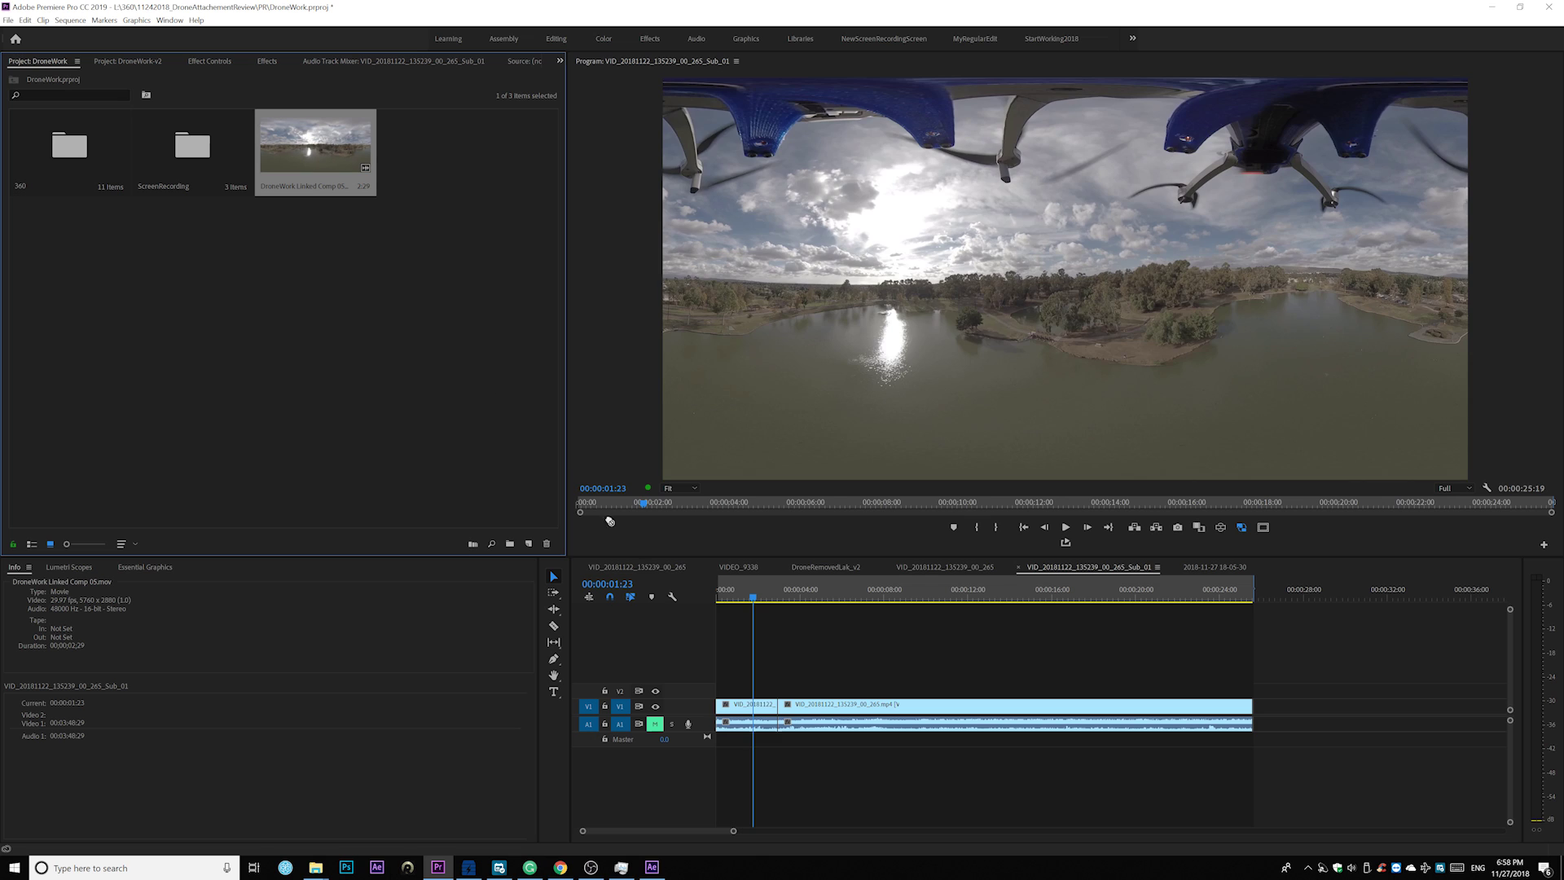
In Premiere Pro, place the rendered DroneWork Linked Comp 05 clip on V2 at the sequence start and play the original with V2 hidden
drag(315, 152, 703, 693)
key(Home)
key(space)
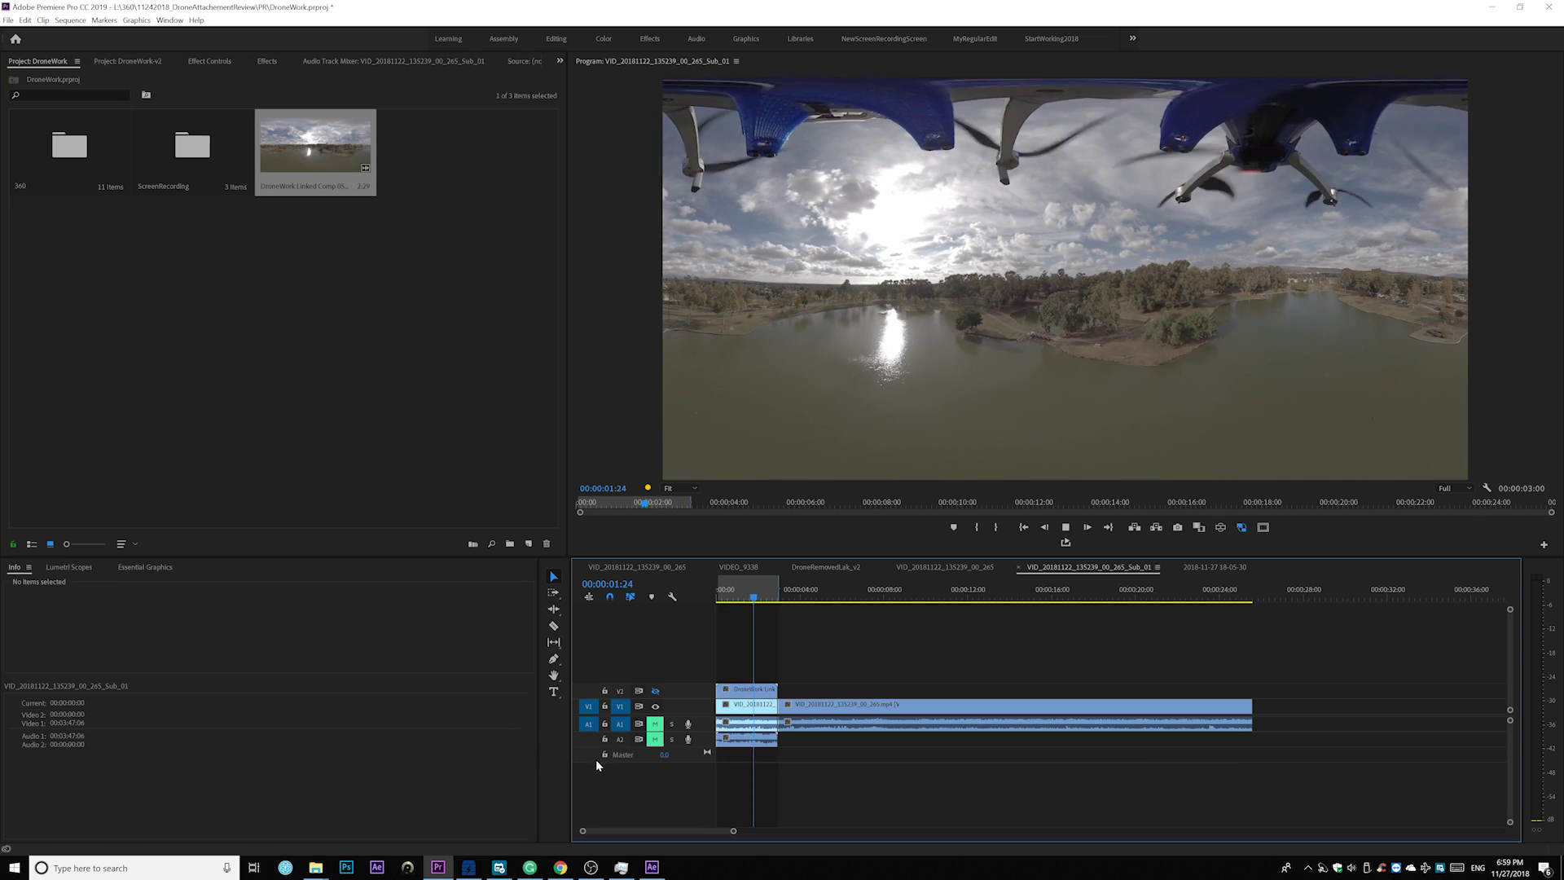
key(space)
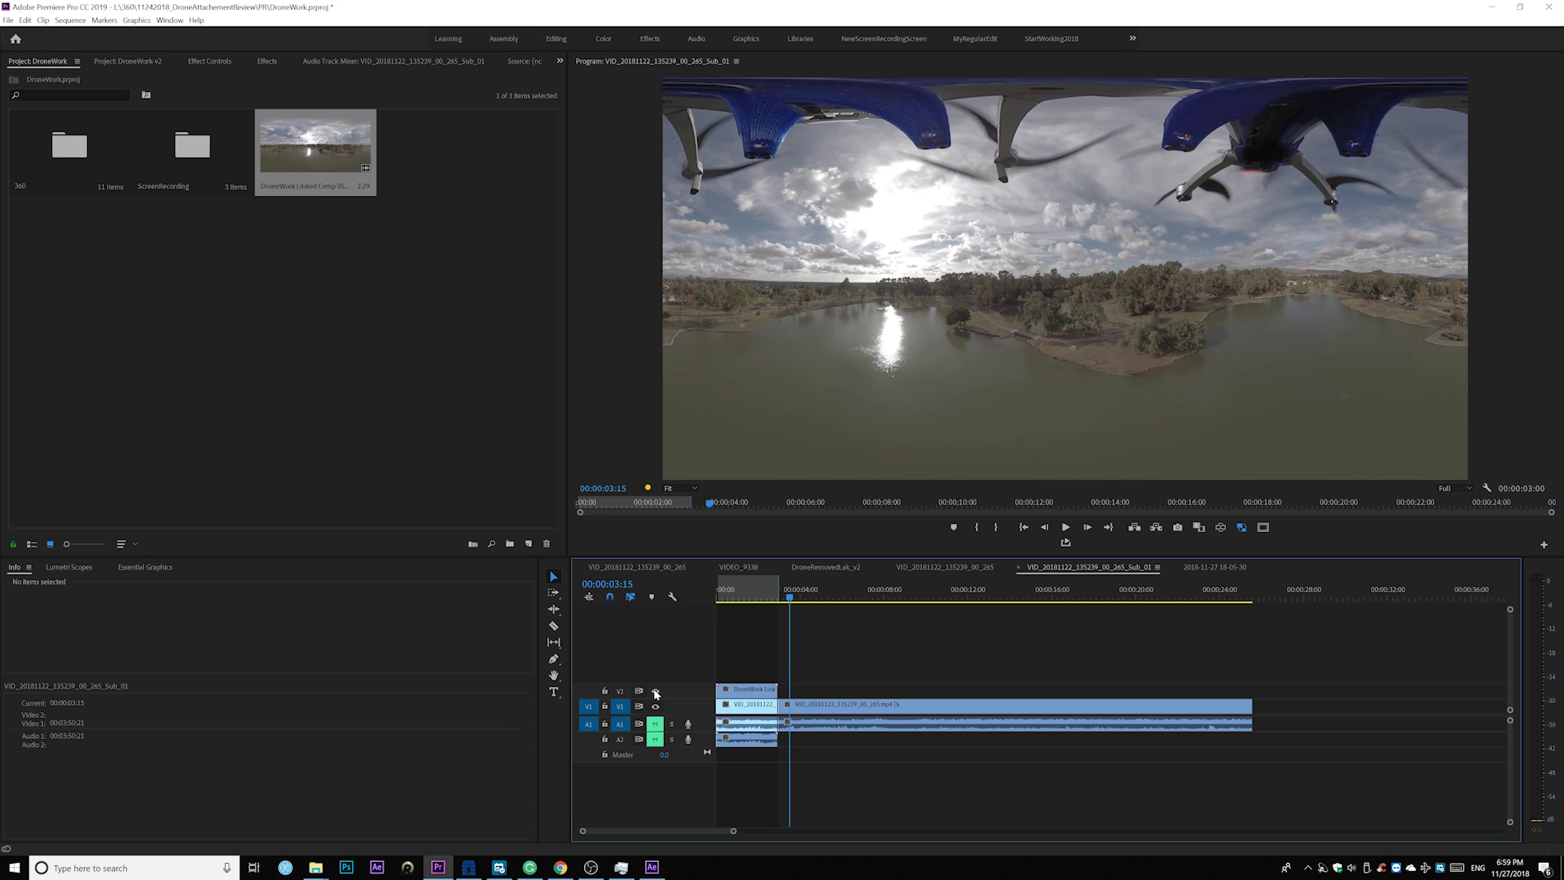
Loop playback of the rendered clip with V2 shown, and switch the program monitor to VR video display at the sequence start
key(Home)
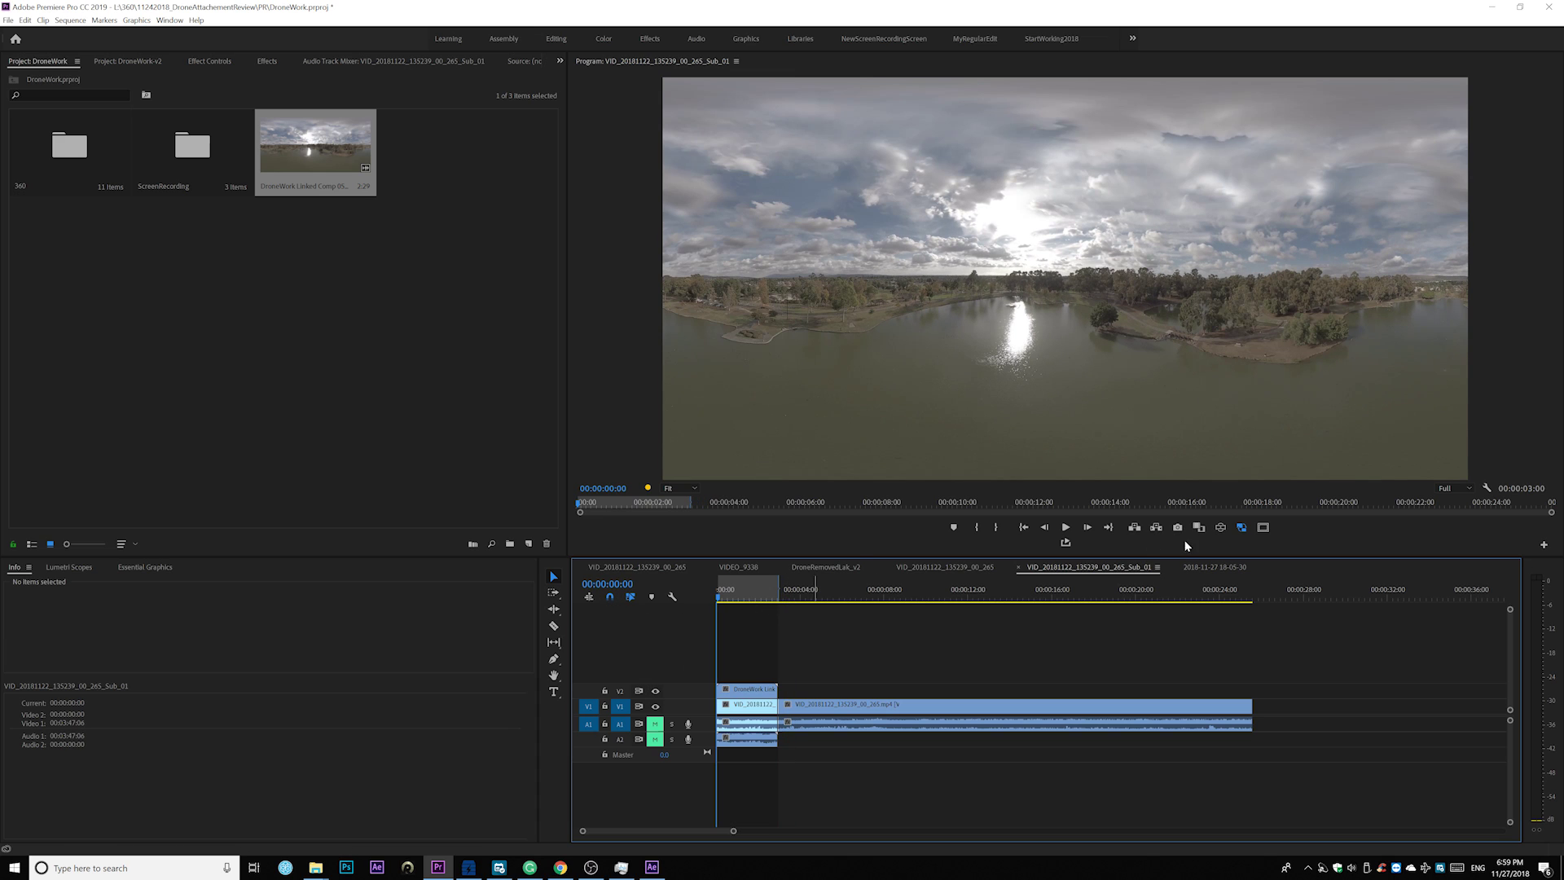
click(1066, 544)
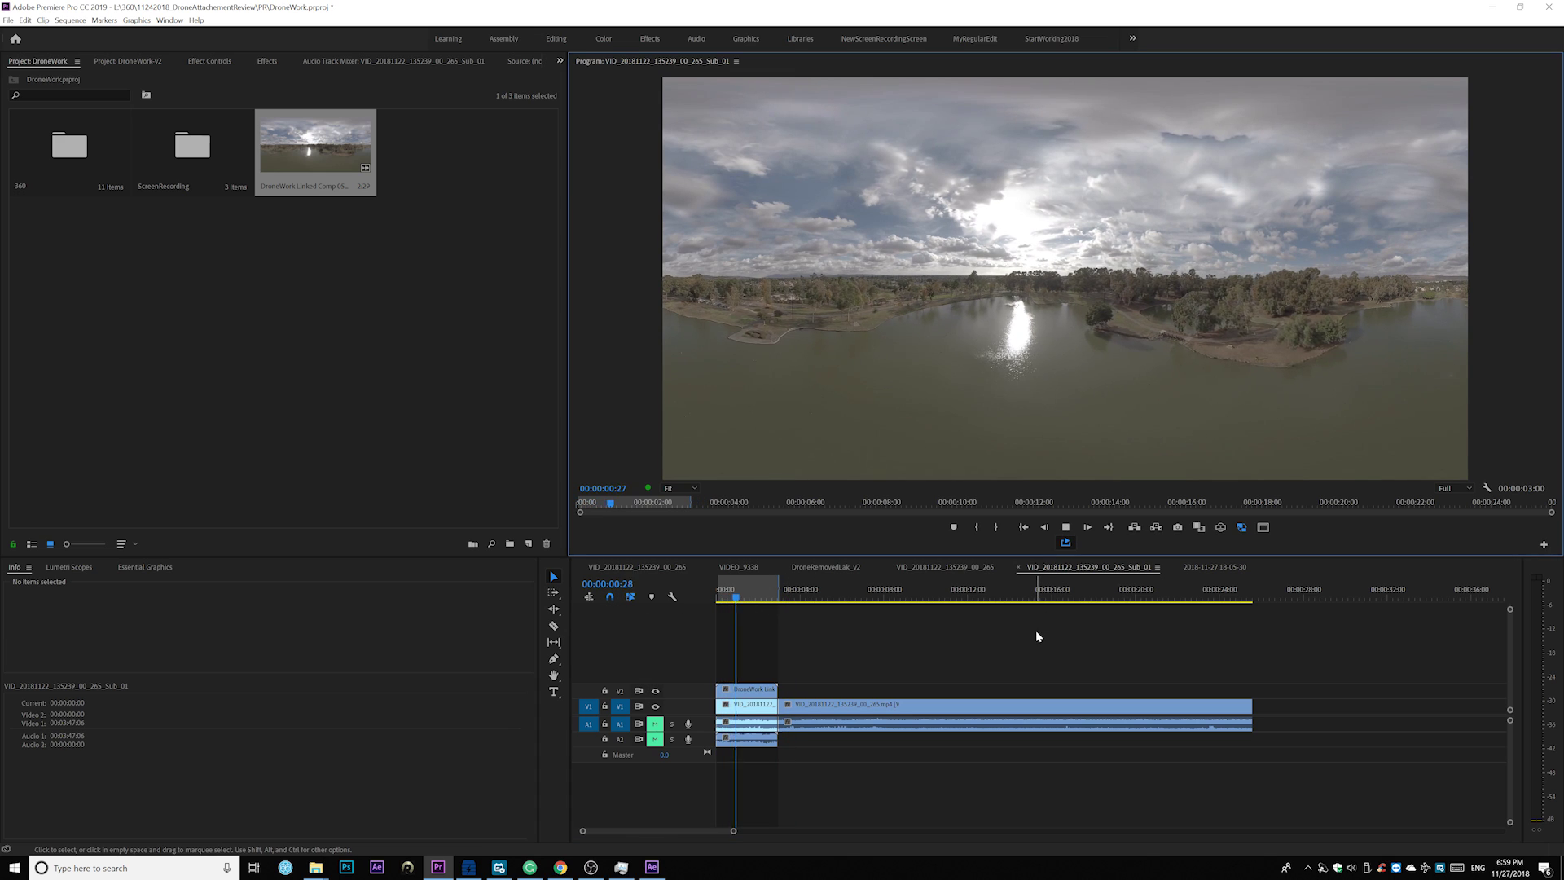
click(1221, 528)
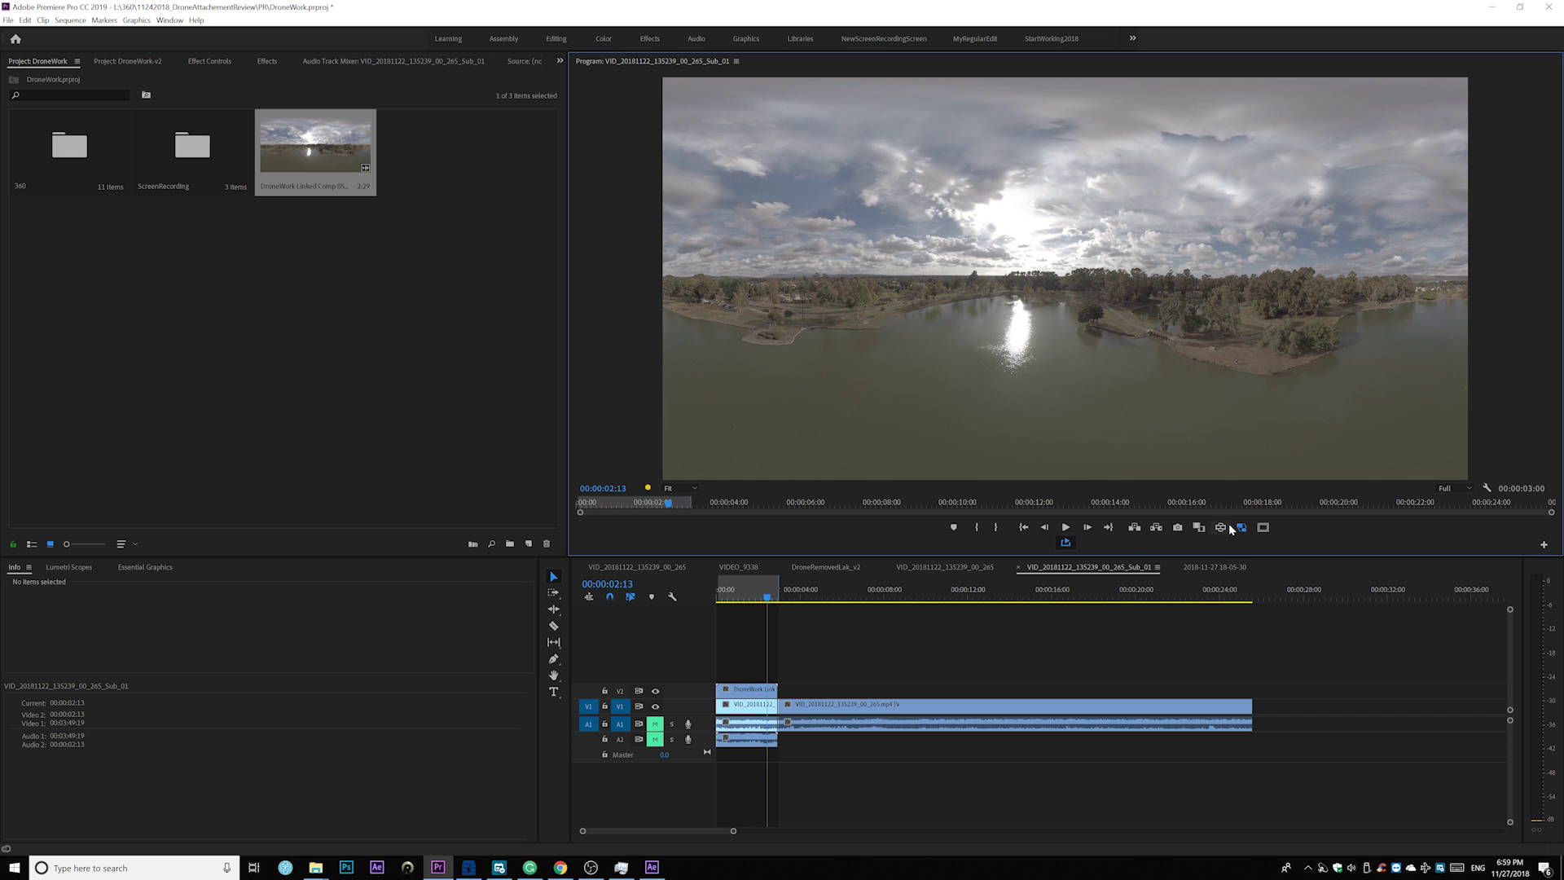
click(651, 607)
key(Home)
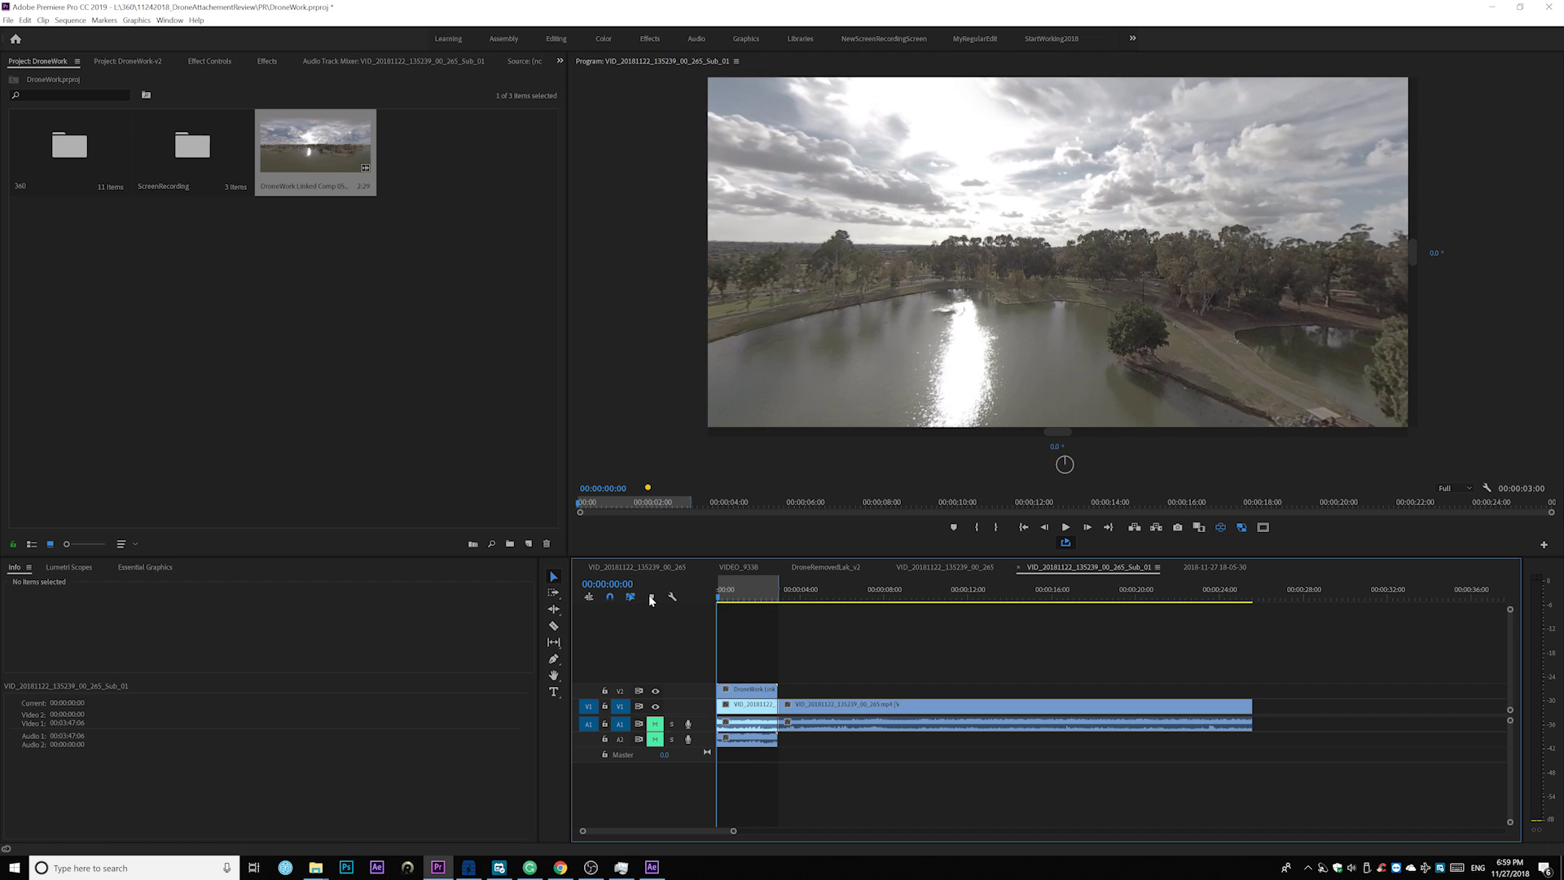
Hide V2 and play the original footage in the VR view while looking up at the drone overhead
click(656, 692)
click(881, 242)
key(space)
drag(882, 243, 958, 232)
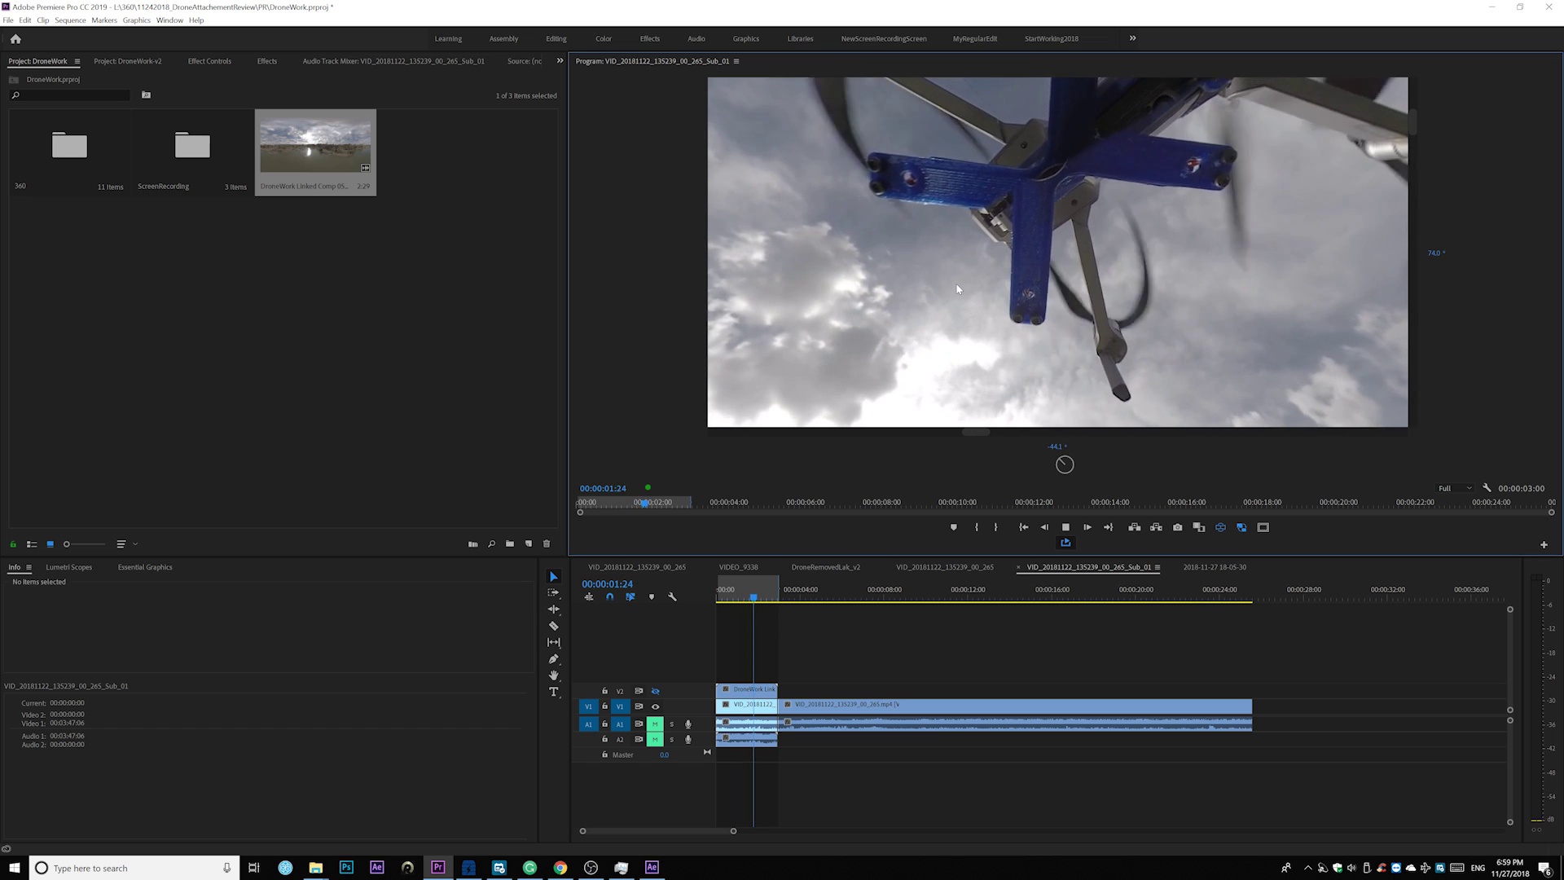
key(space)
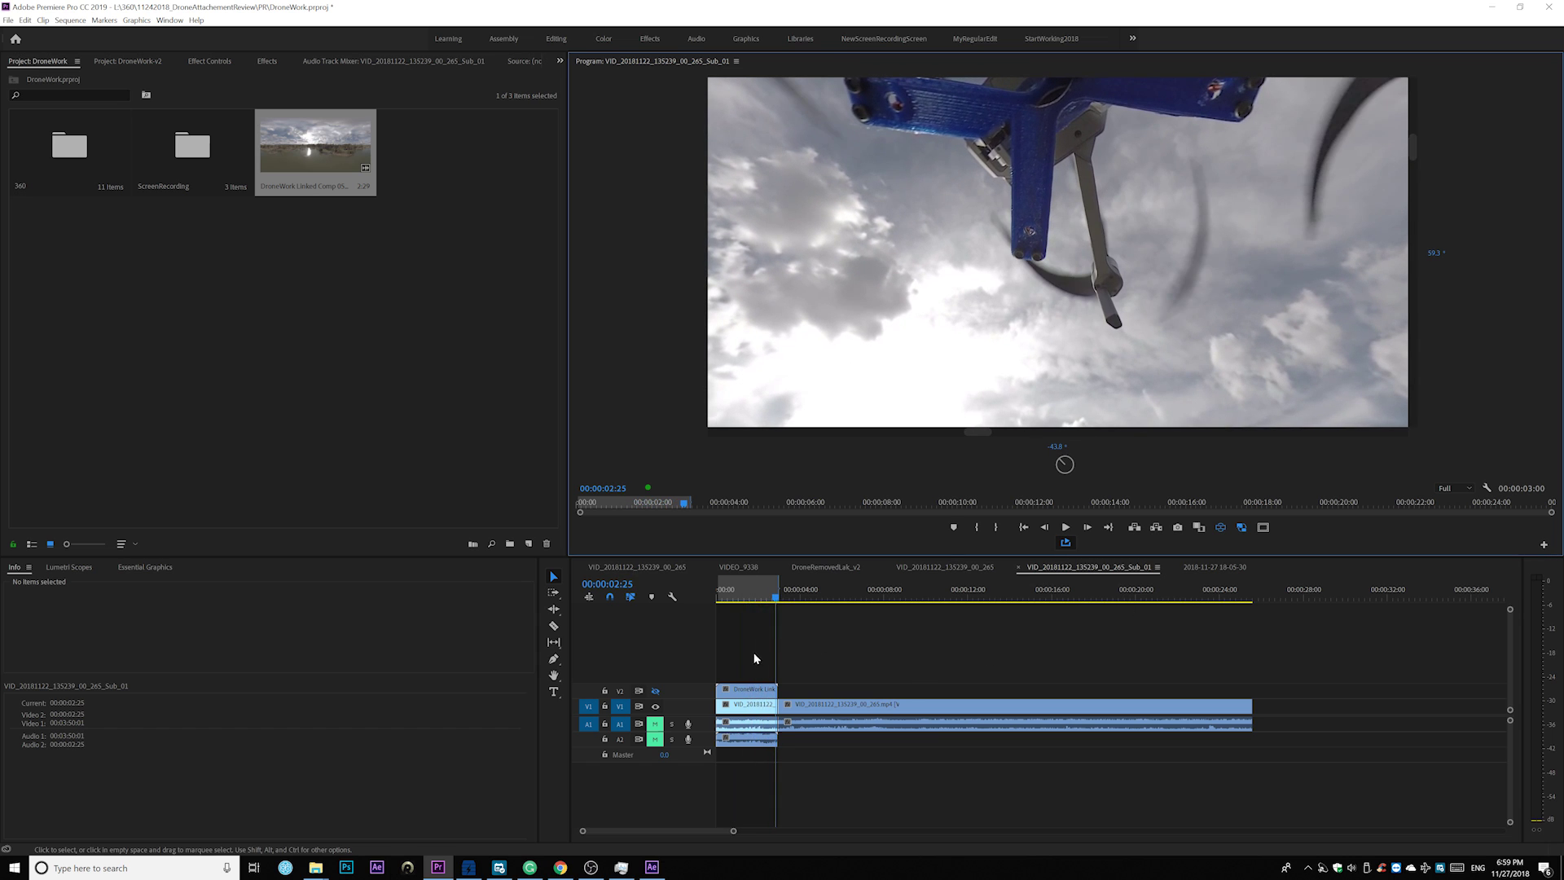
Show V2 again and play the rendered clip from the start while looking around the cleaned sky in the VR view
click(656, 692)
key(Home)
key(space)
drag(850, 326, 1068, 258)
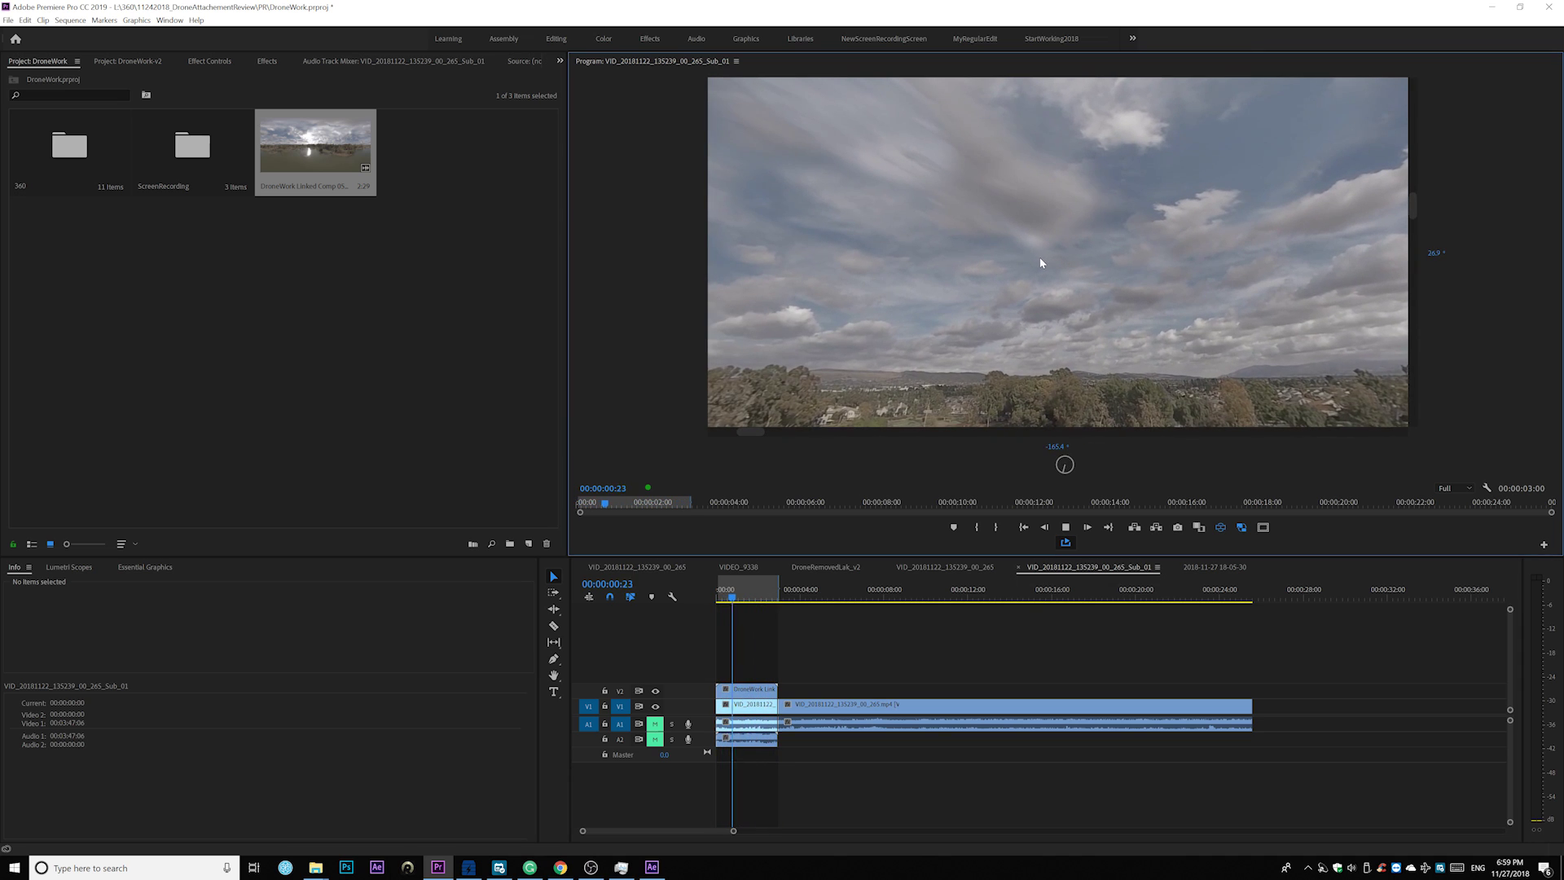
key(space)
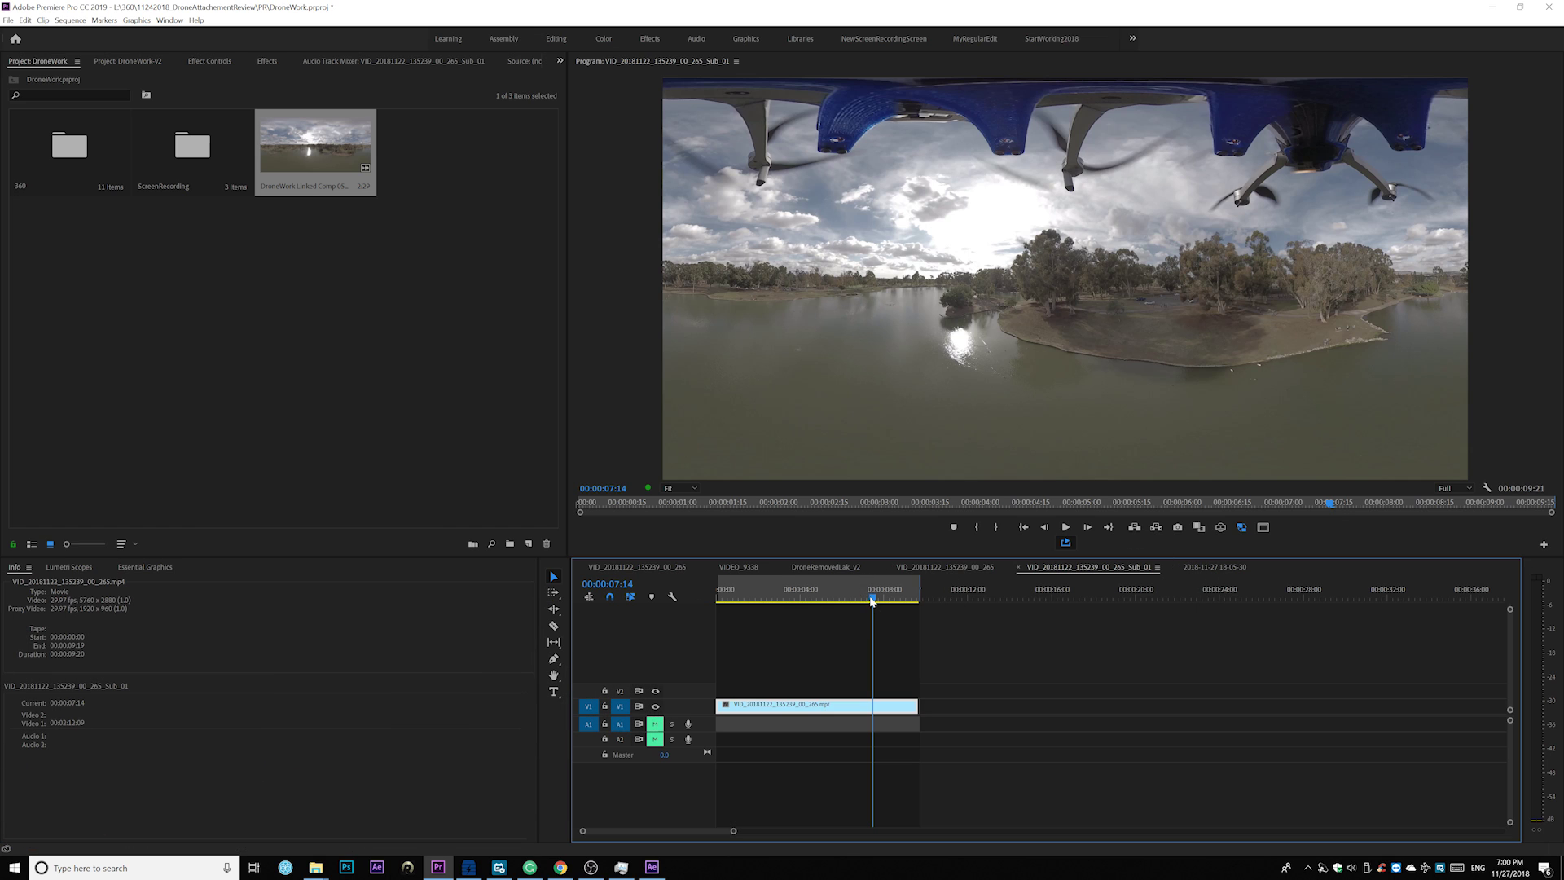
Play the original drone clip from the start of the sequence, then stop playback
key(Home)
key(space)
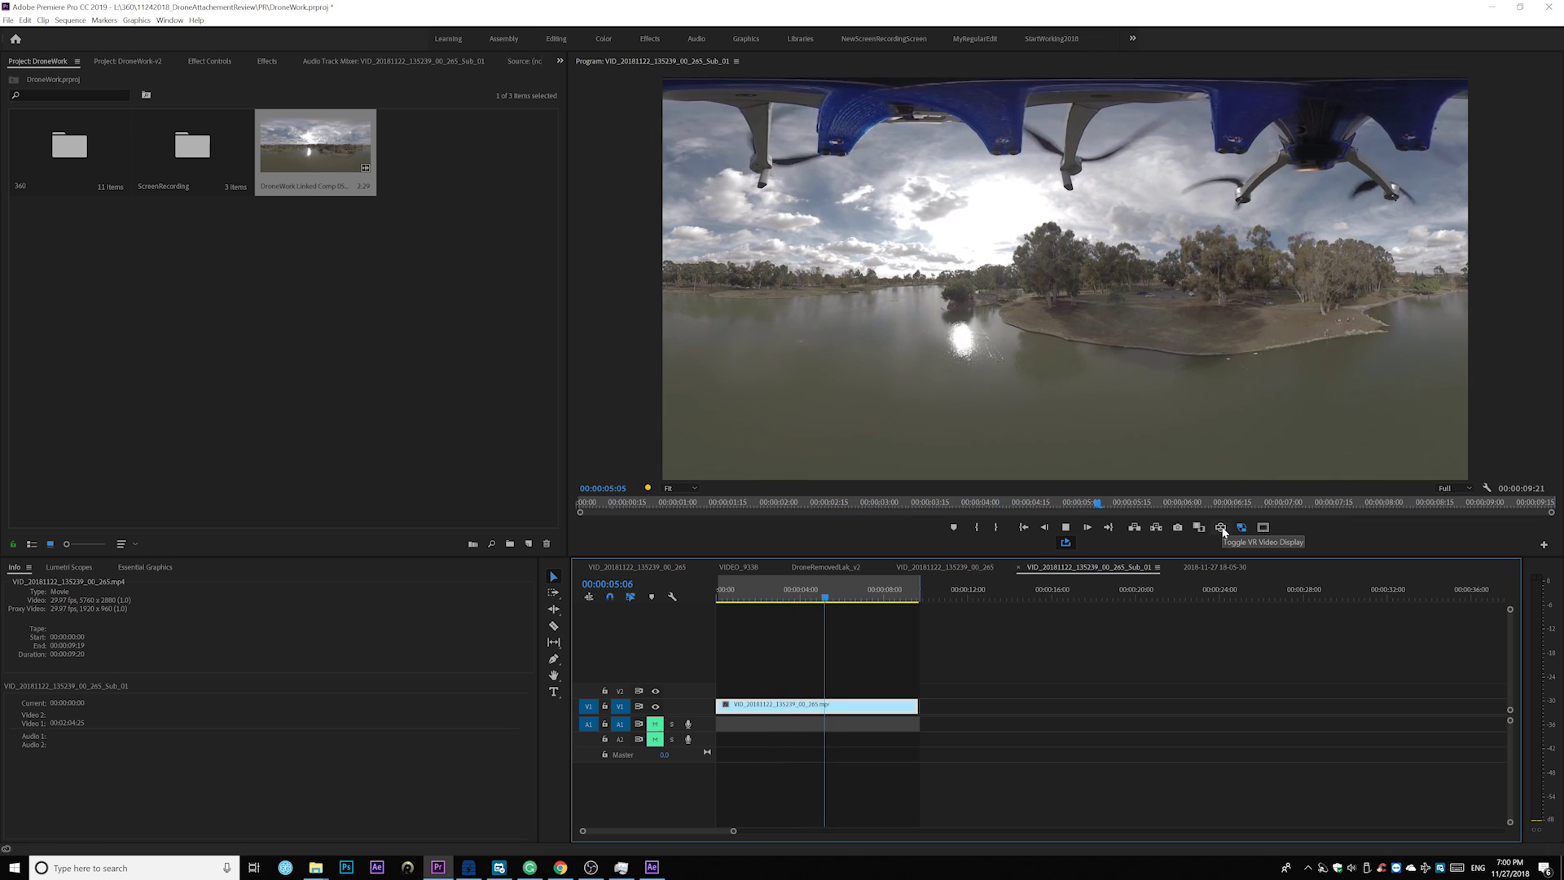
key(space)
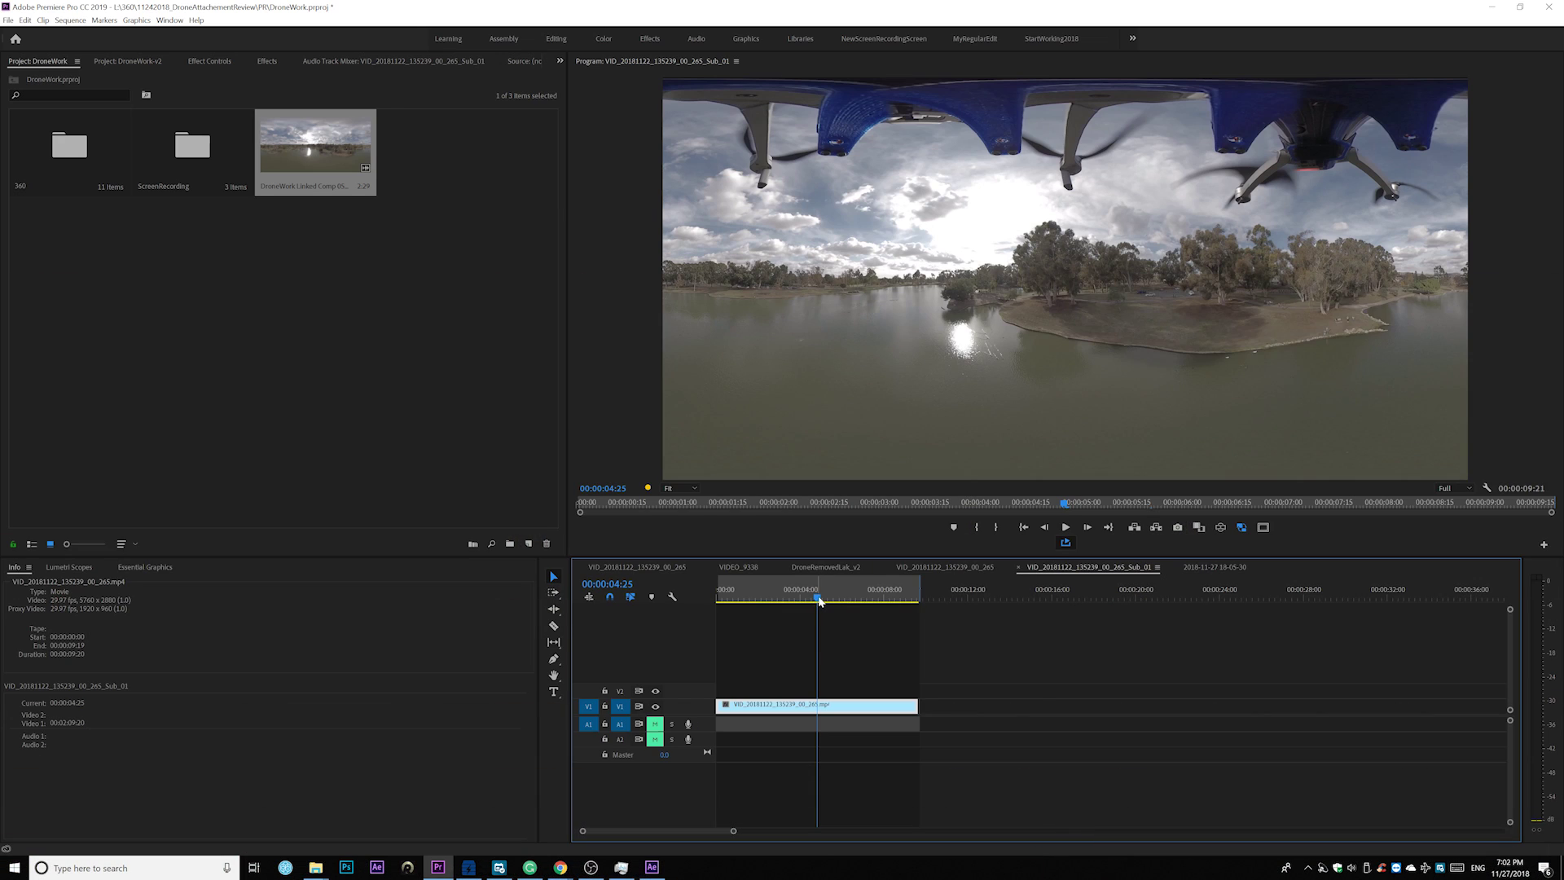
Export the frame at 00:00:00:29 as a PNG named DroneRemoval in the Photoshop-Patch folder
drag(820, 600, 738, 602)
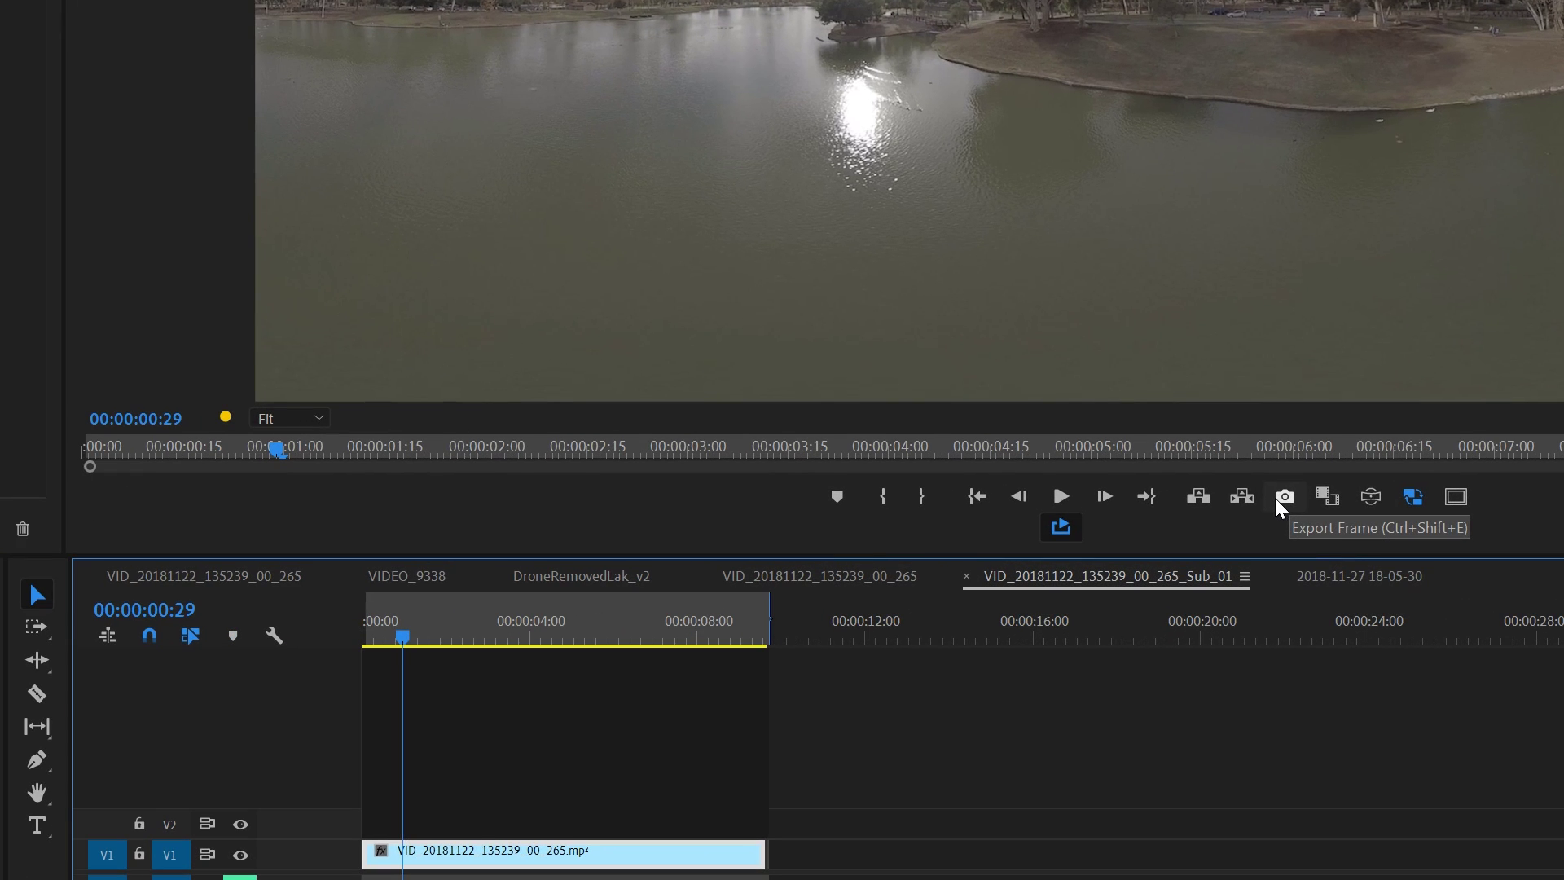
click(1282, 497)
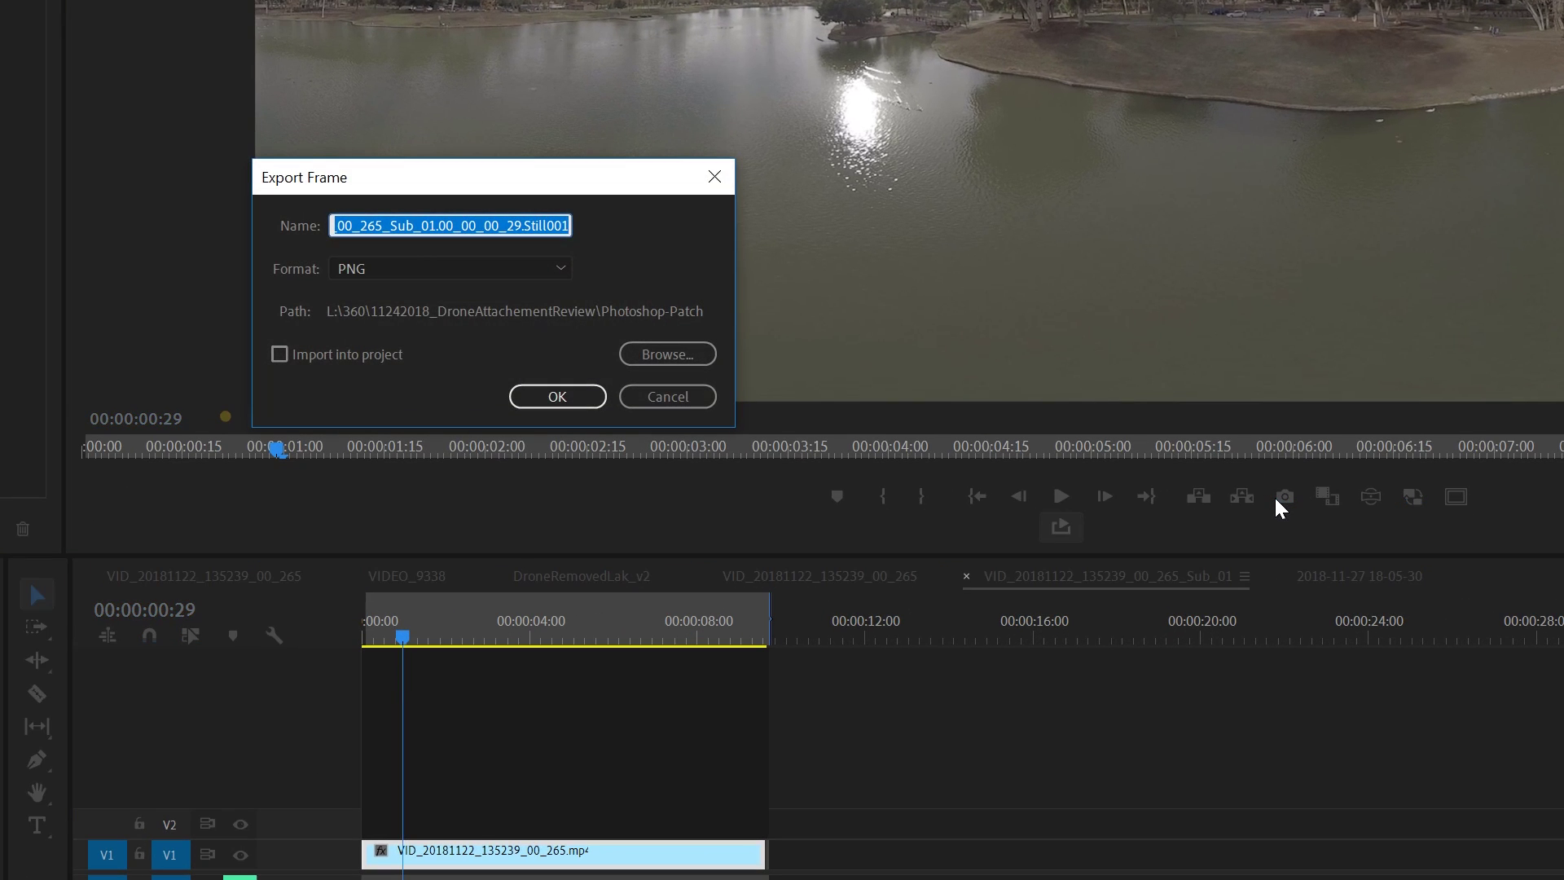
key(ctrl+v)
click(580, 393)
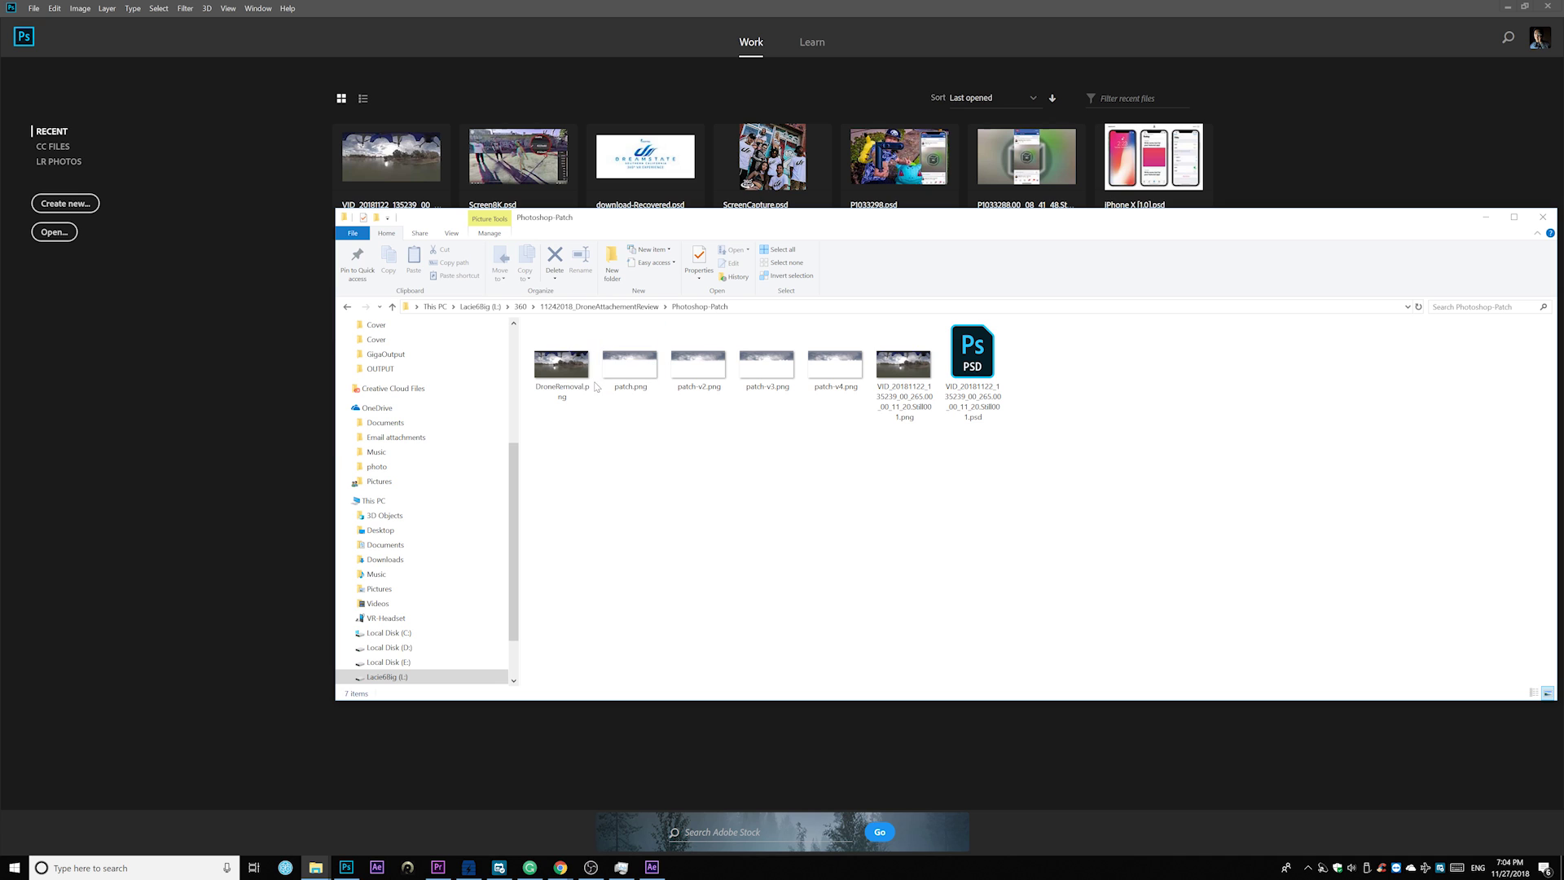
Open DroneRemoval.png in Photoshop and apply the Polar Coordinates filter with Rectangular to Polar
click(580, 377)
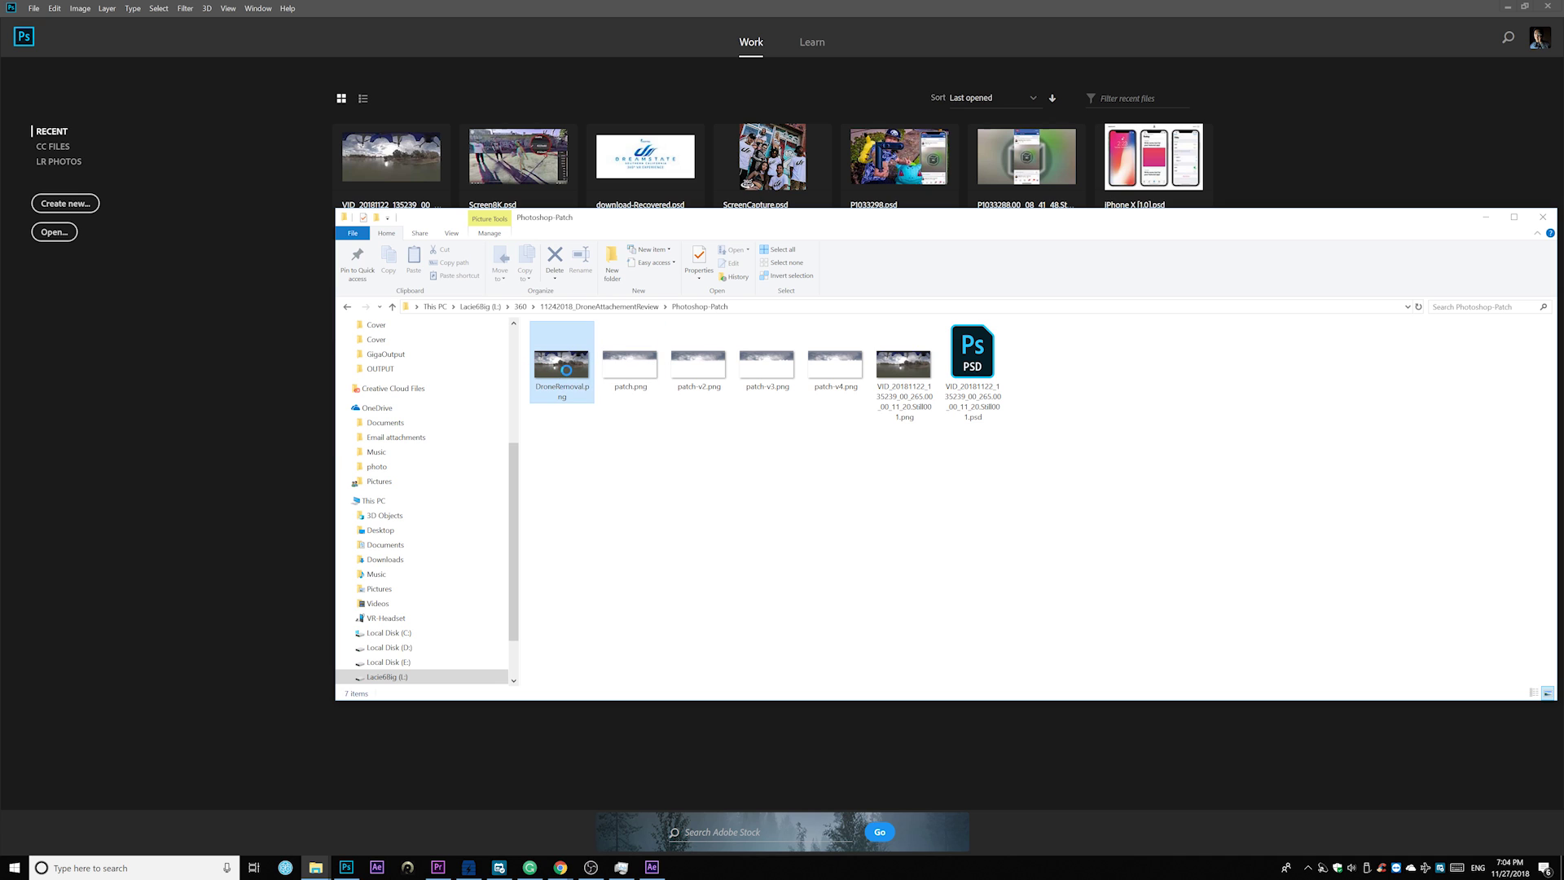
drag(573, 374, 139, 363)
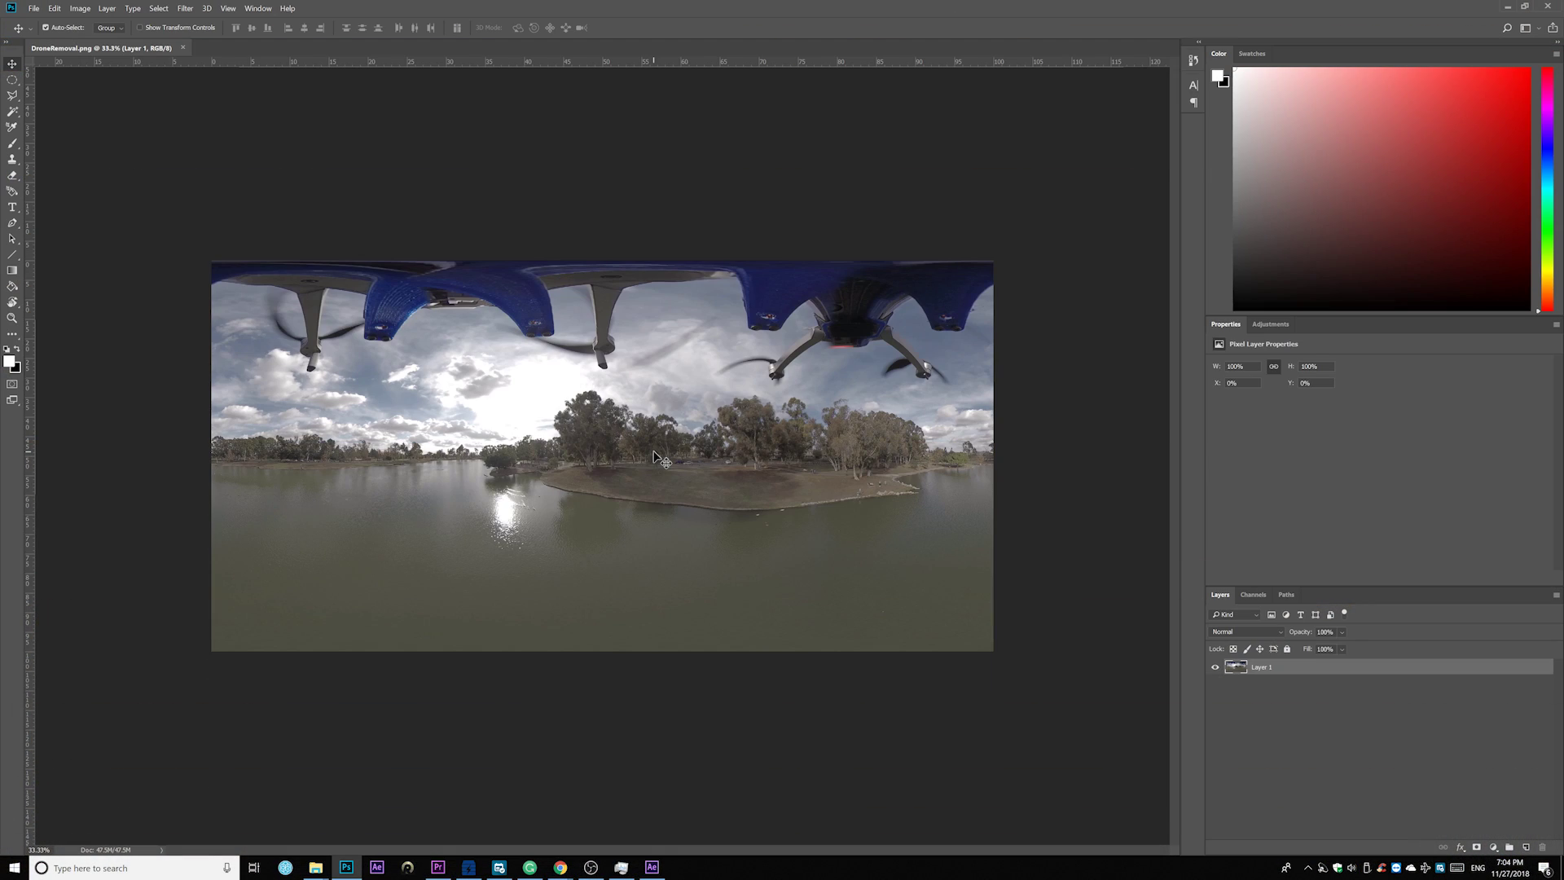
click(186, 10)
mouse_move(212, 160)
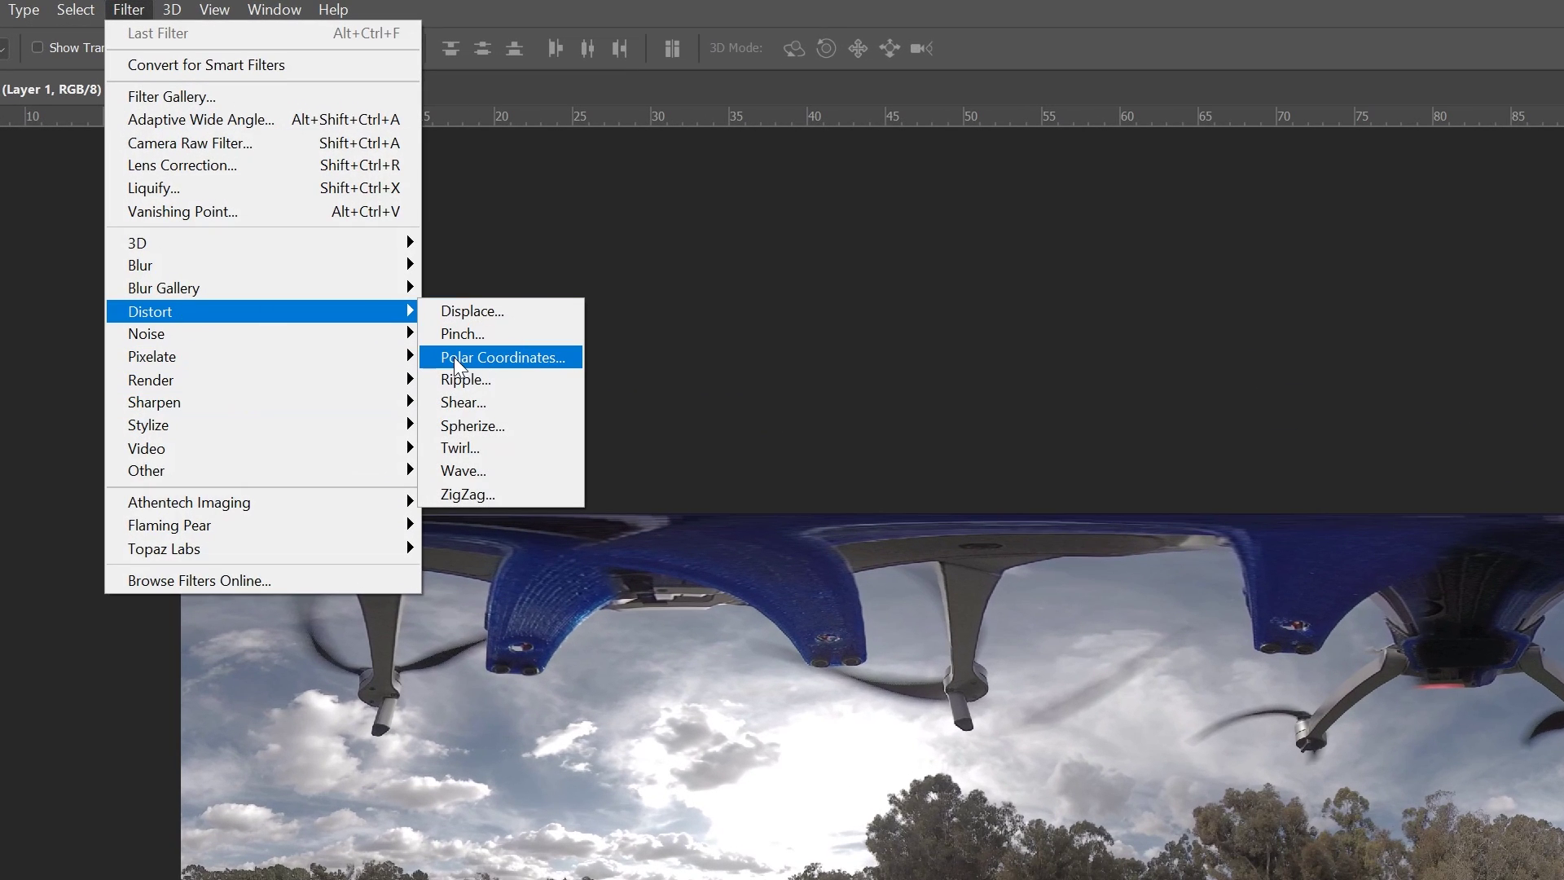
click(492, 356)
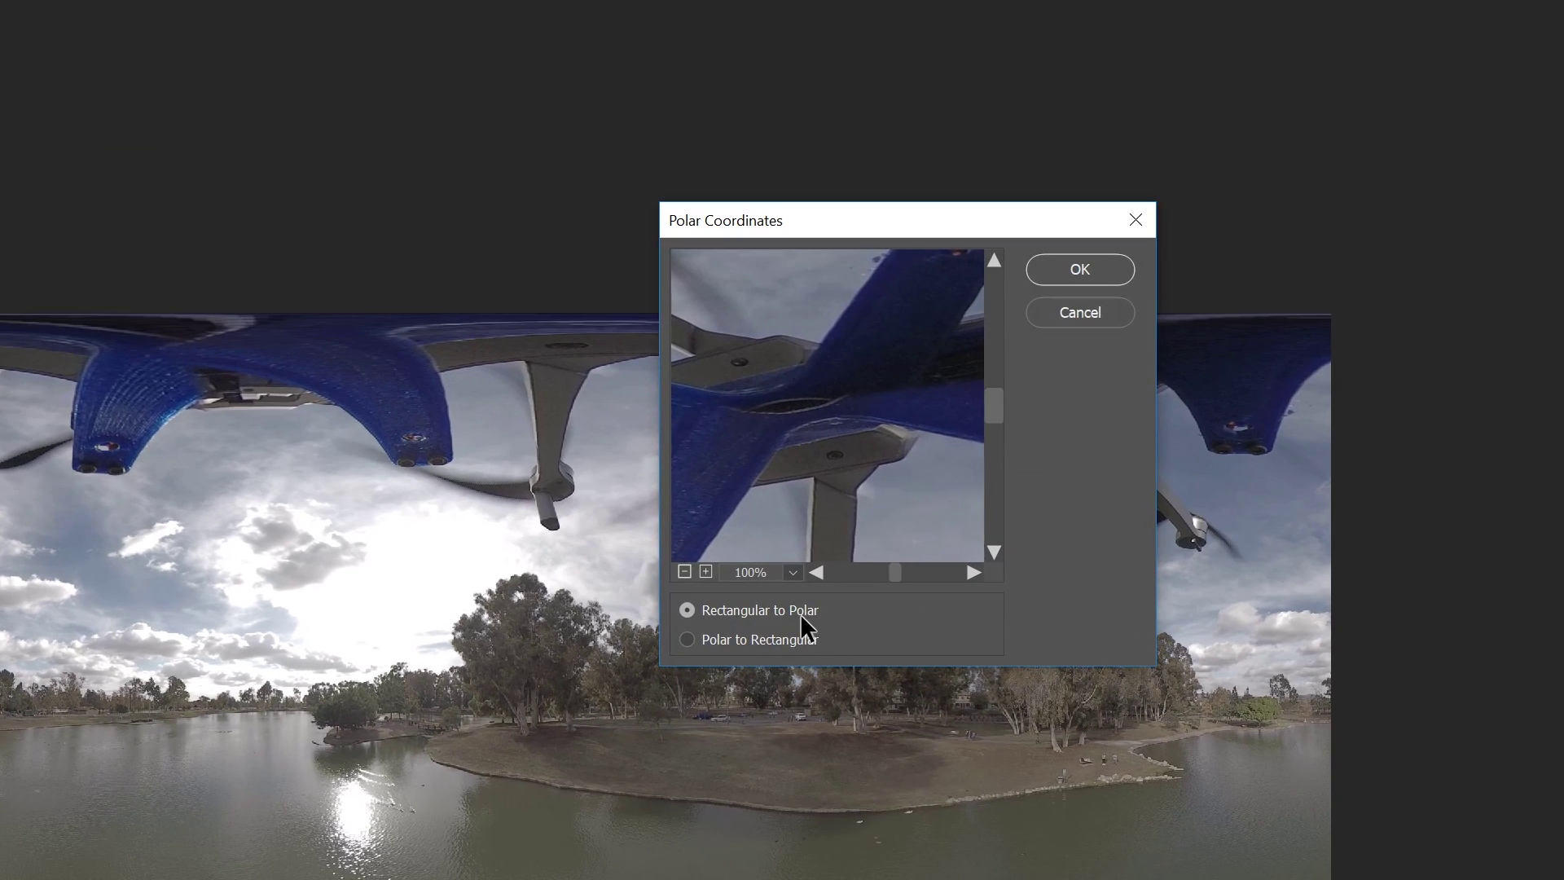
click(1055, 263)
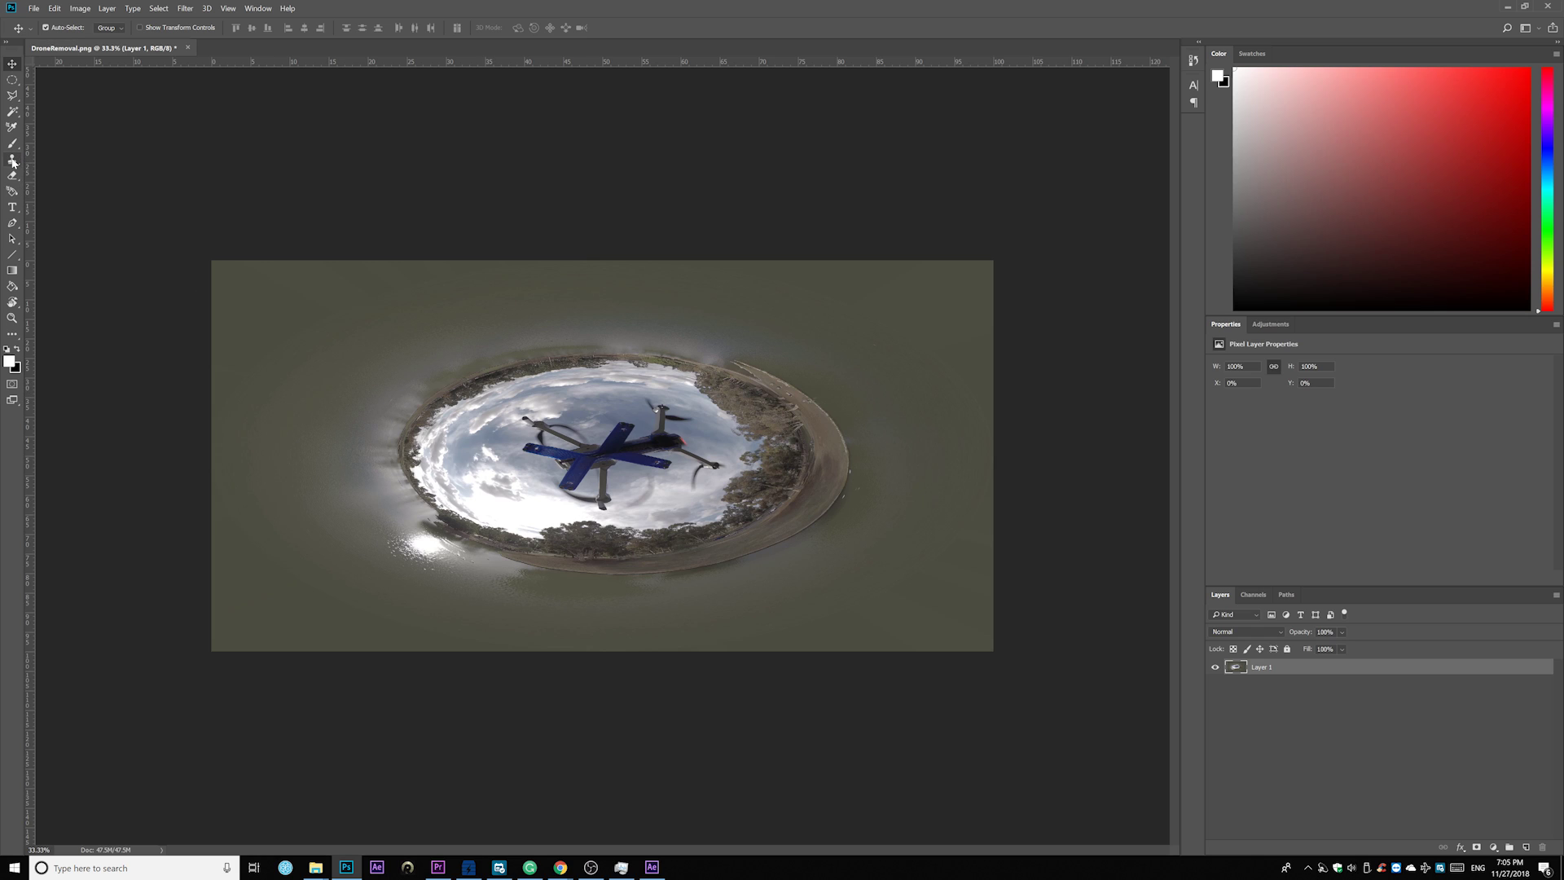
Paint over the drone's blue arm and rotor nearest the left side of the sky with the Spot Healing Brush
click(12, 334)
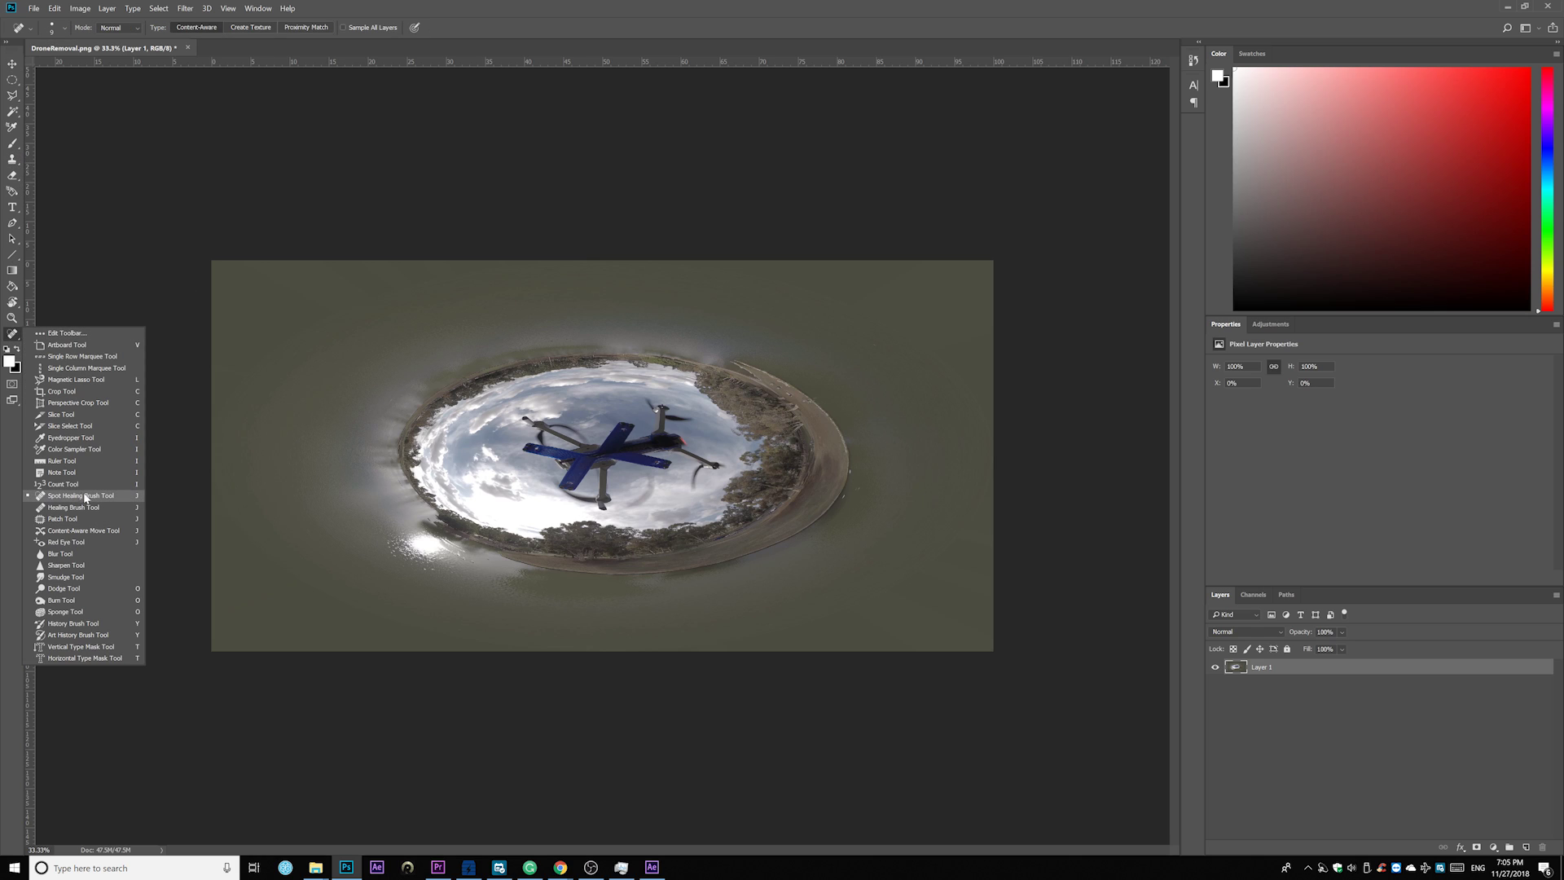
click(85, 497)
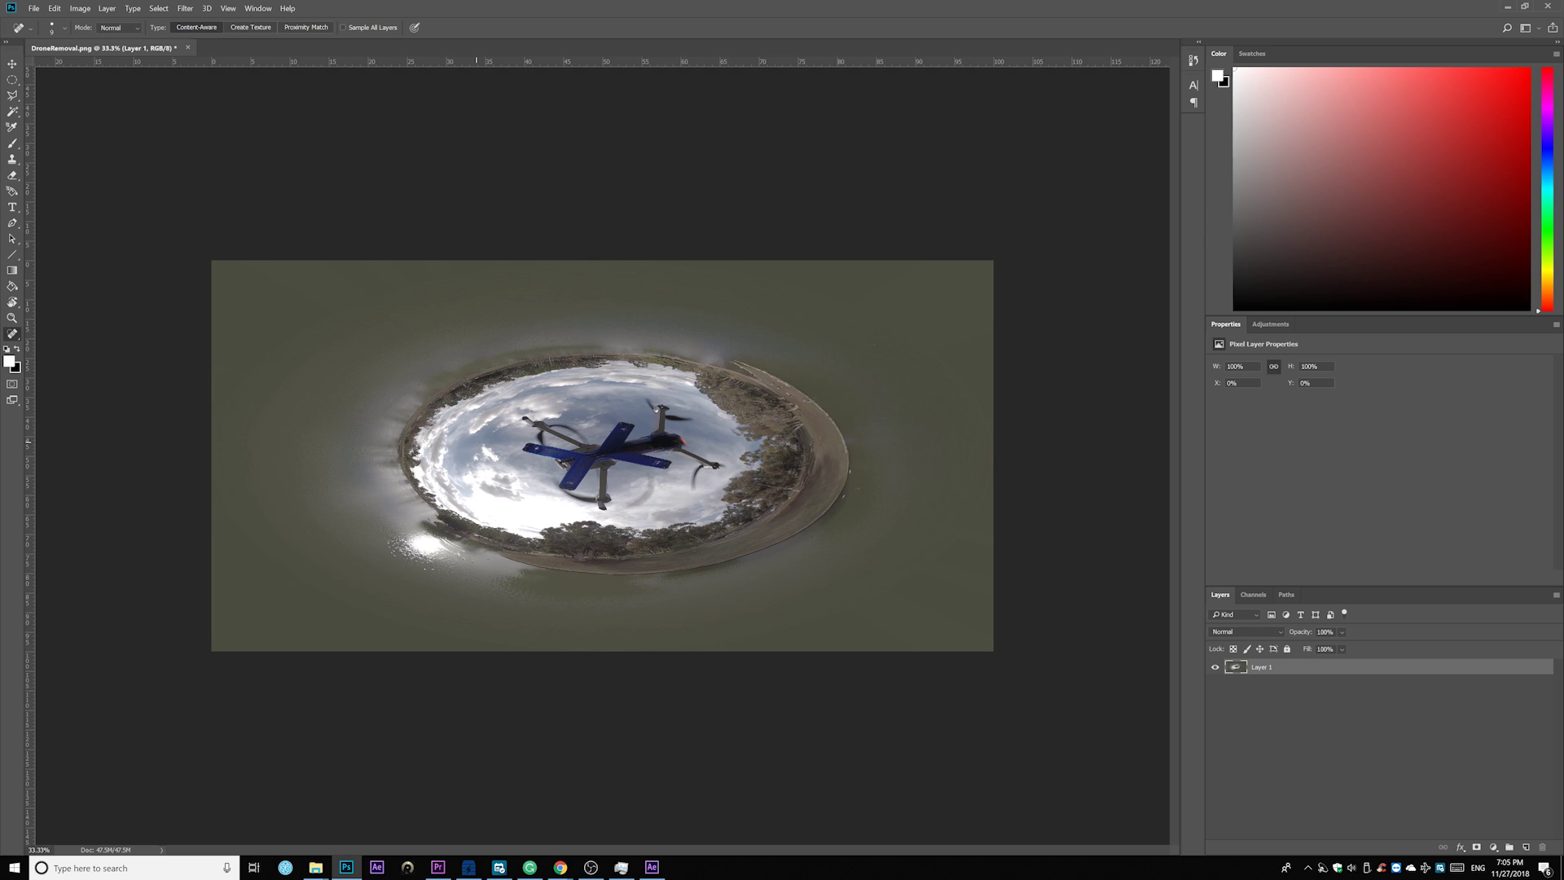
drag(513, 431, 563, 455)
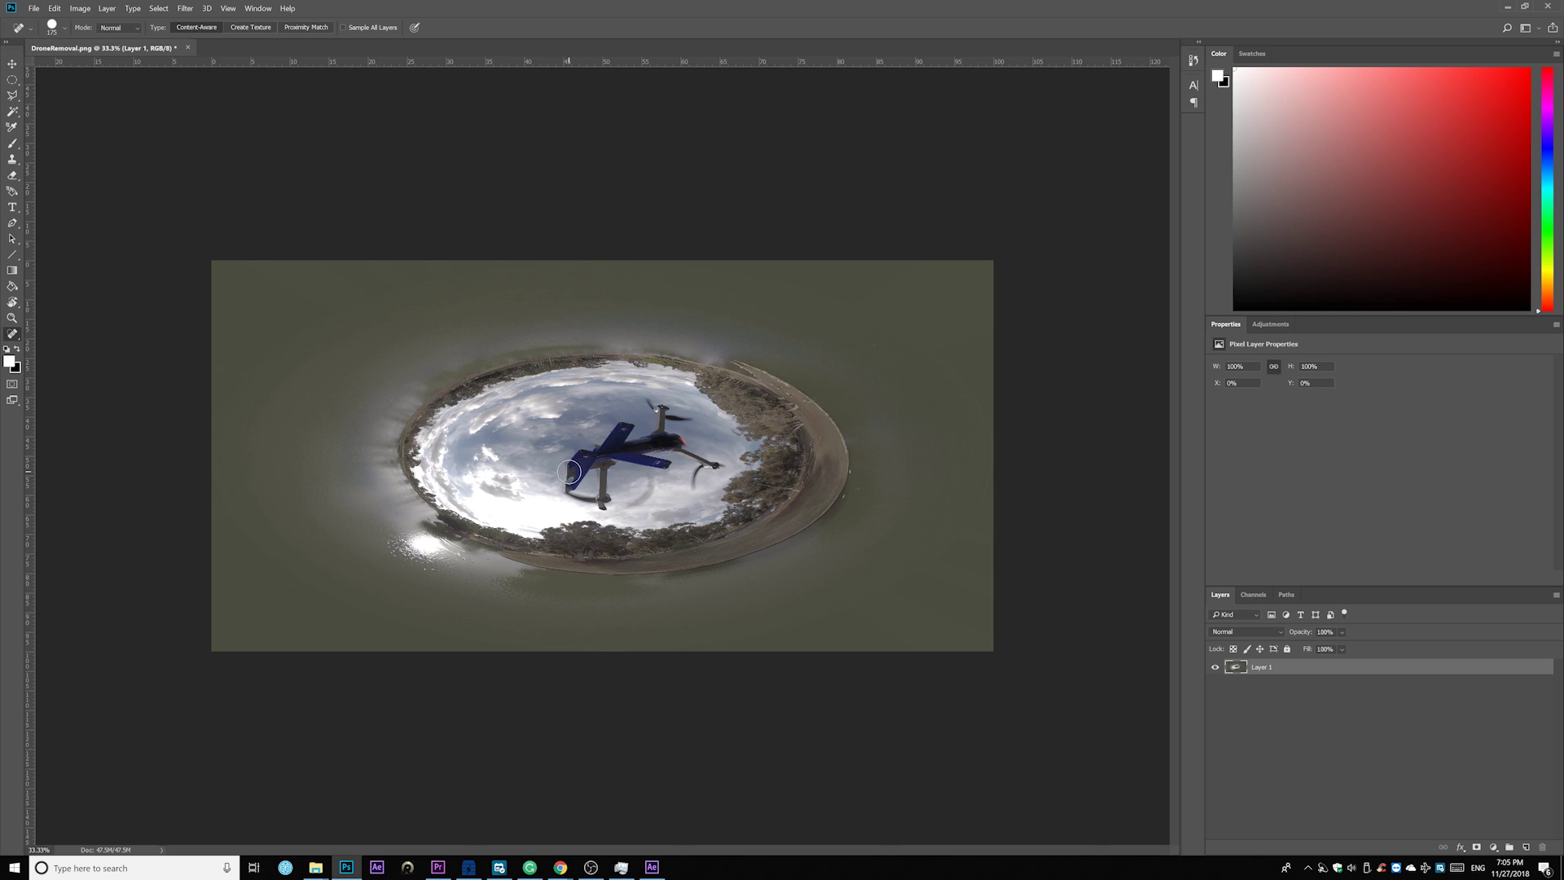
Sample clean sky with the Clone Stamp and paint over the lower blue arm and propeller of the drone with a larger brush
click(12, 160)
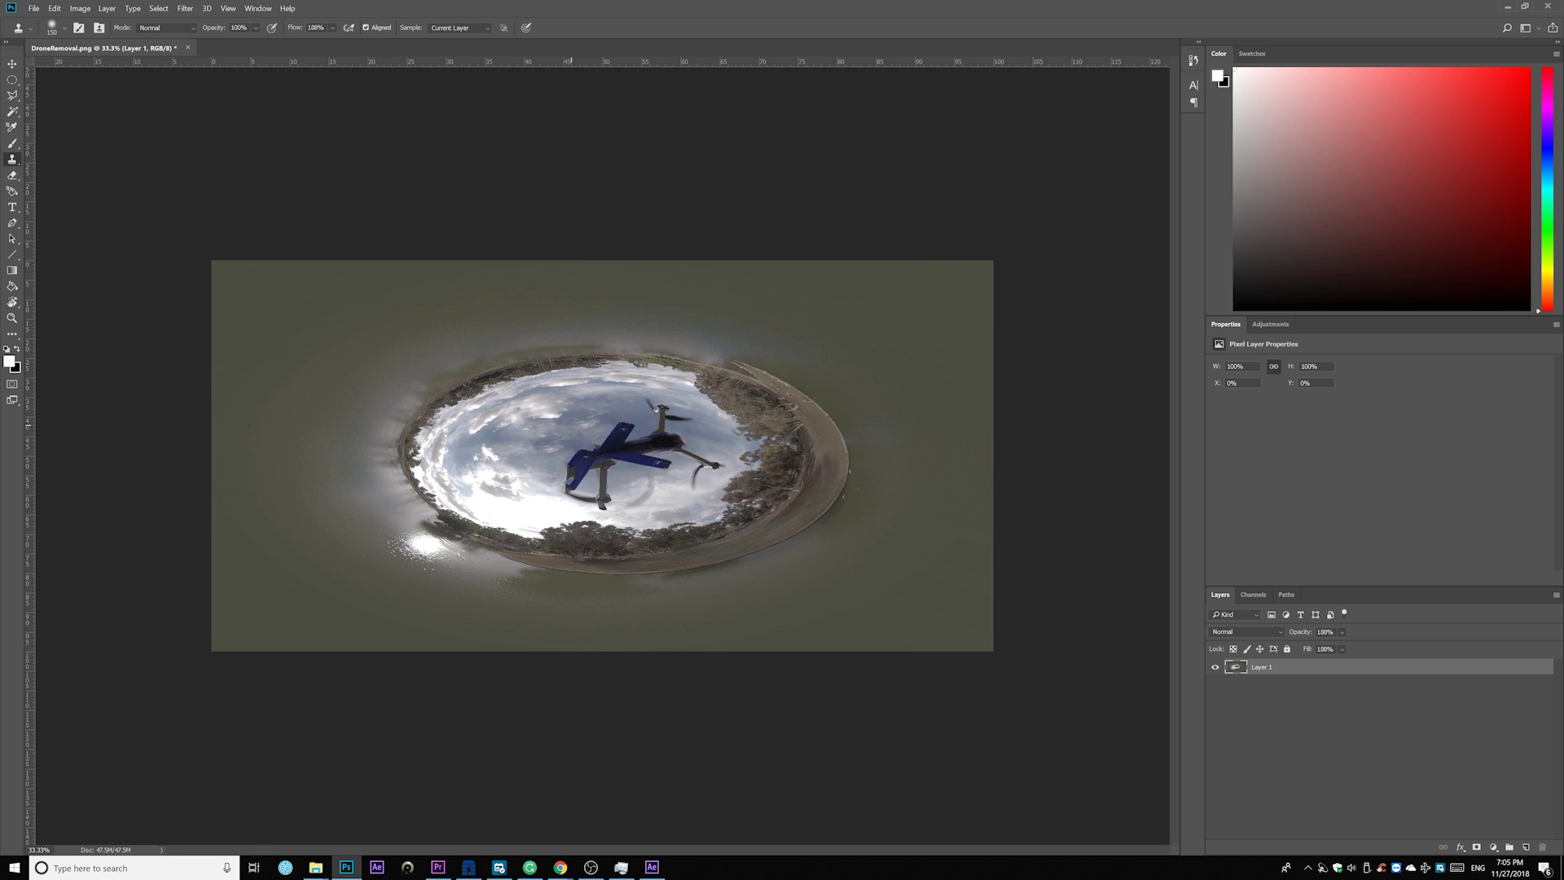
alt+click(571, 425)
alt+click(610, 415)
key(bracketright)
key(bracketright)
key(bracketright)
key(bracketright)
mouse_move(573, 459)
mouse_down()
mouse_move(575, 481)
mouse_move(668, 407)
mouse_move(673, 443)
mouse_move(708, 477)
mouse_move(717, 460)
mouse_move(681, 456)
mouse_move(620, 507)
mouse_move(583, 493)
mouse_move(627, 470)
mouse_move(594, 455)
mouse_move(588, 475)
mouse_move(607, 436)
mouse_move(624, 487)
mouse_move(599, 440)
mouse_move(603, 479)
mouse_up()
key(bracketleft)
key(bracketleft)
key(bracketleft)
key(bracketleft)
key(bracketleft)
Heal the remaining drone parts out of the sky with the Spot Healing Brush, and apply Polar Coordinates with Polar to Rectangular
click(12, 334)
click(73, 399)
drag(611, 425, 545, 466)
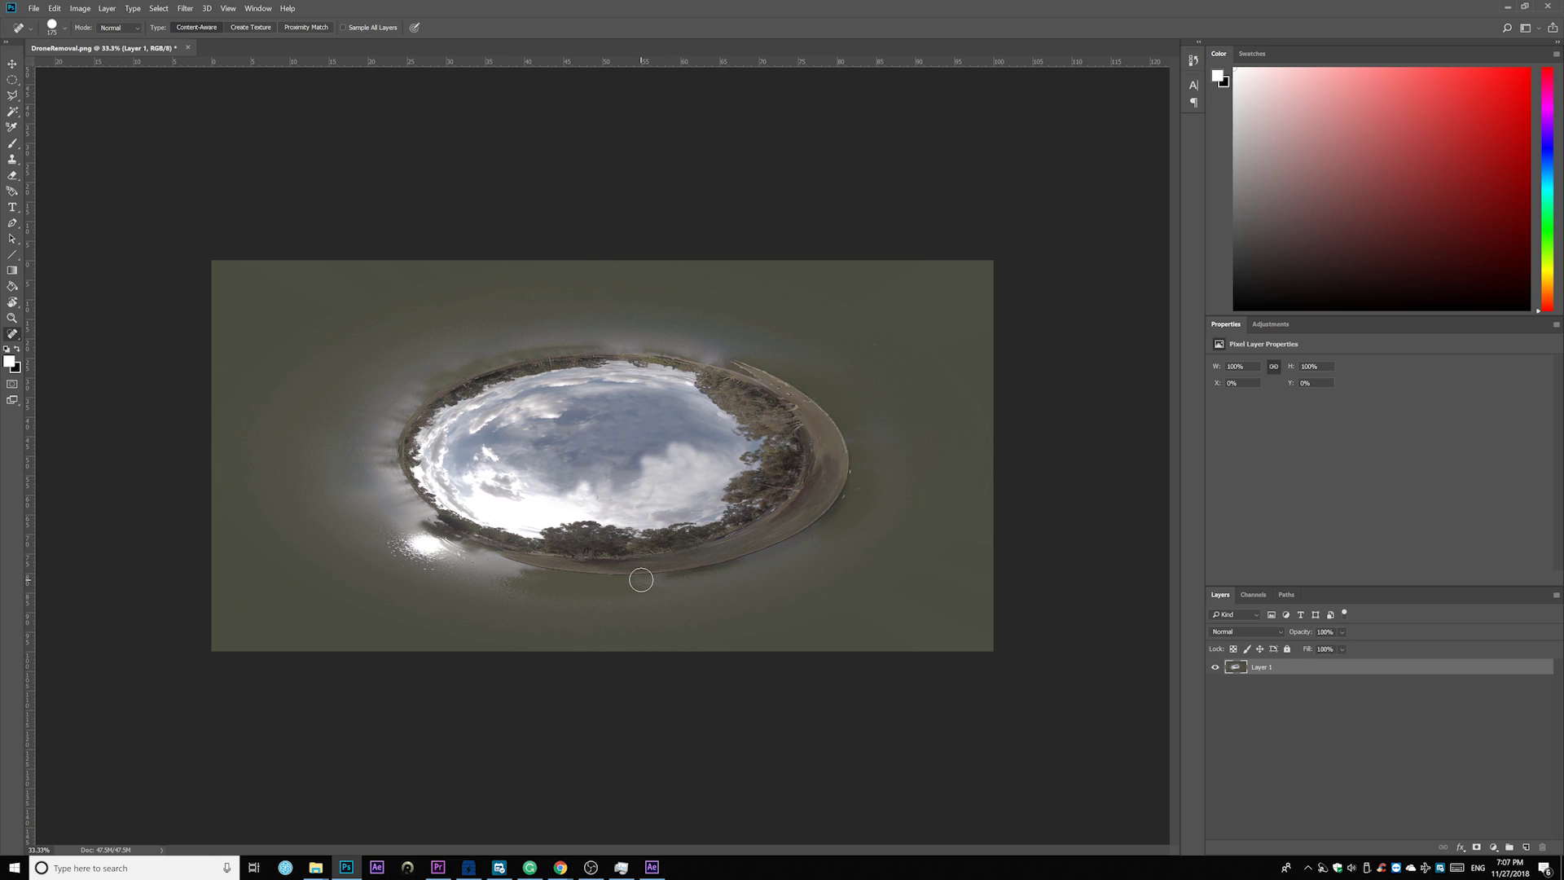
drag(566, 420, 557, 446)
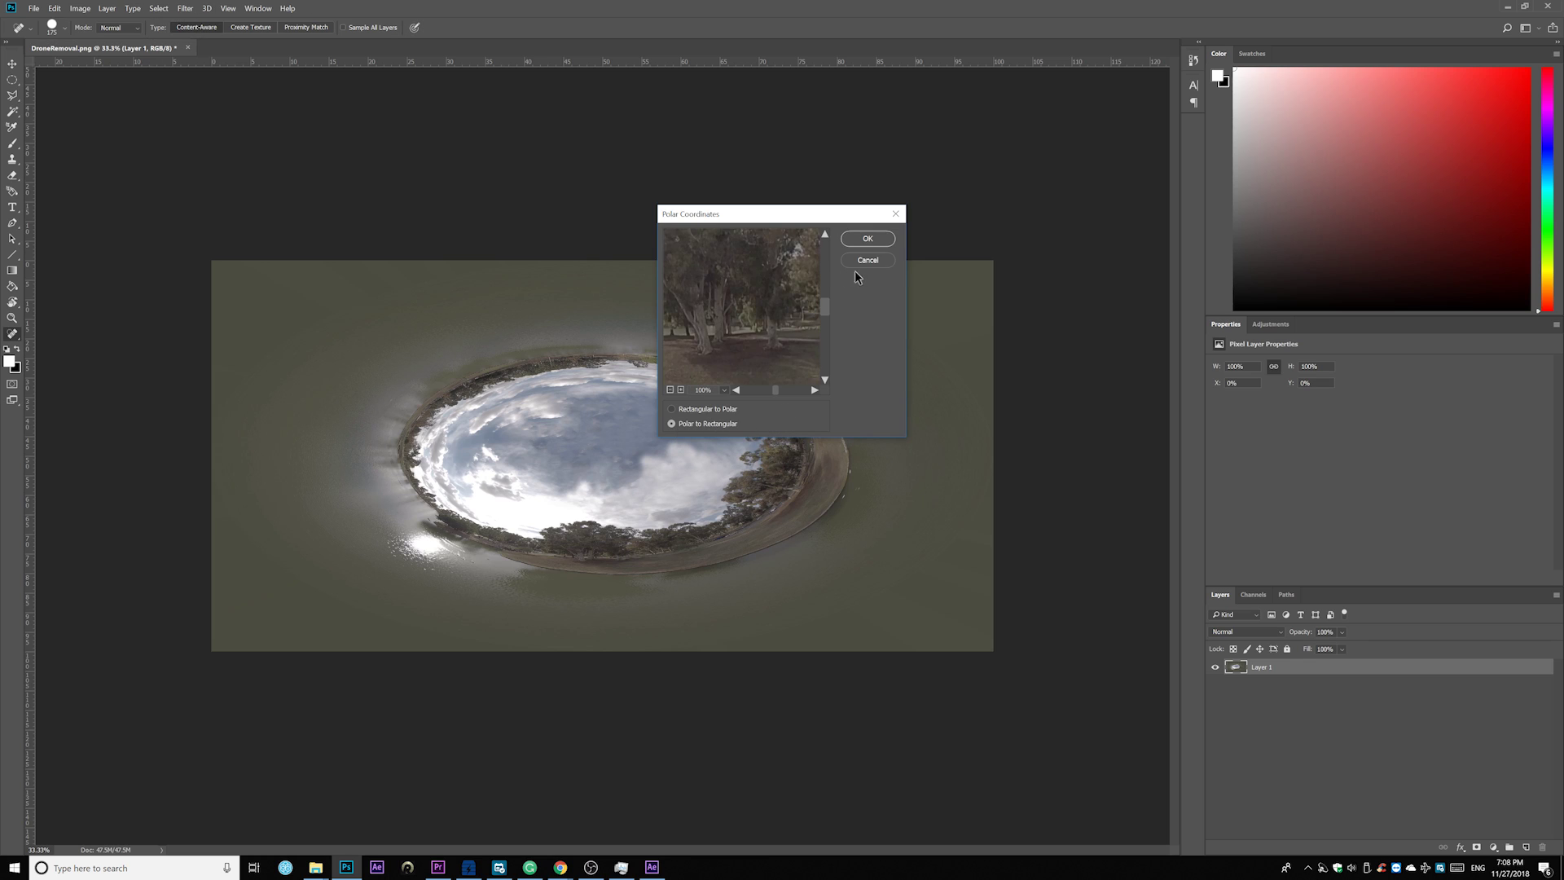
click(867, 239)
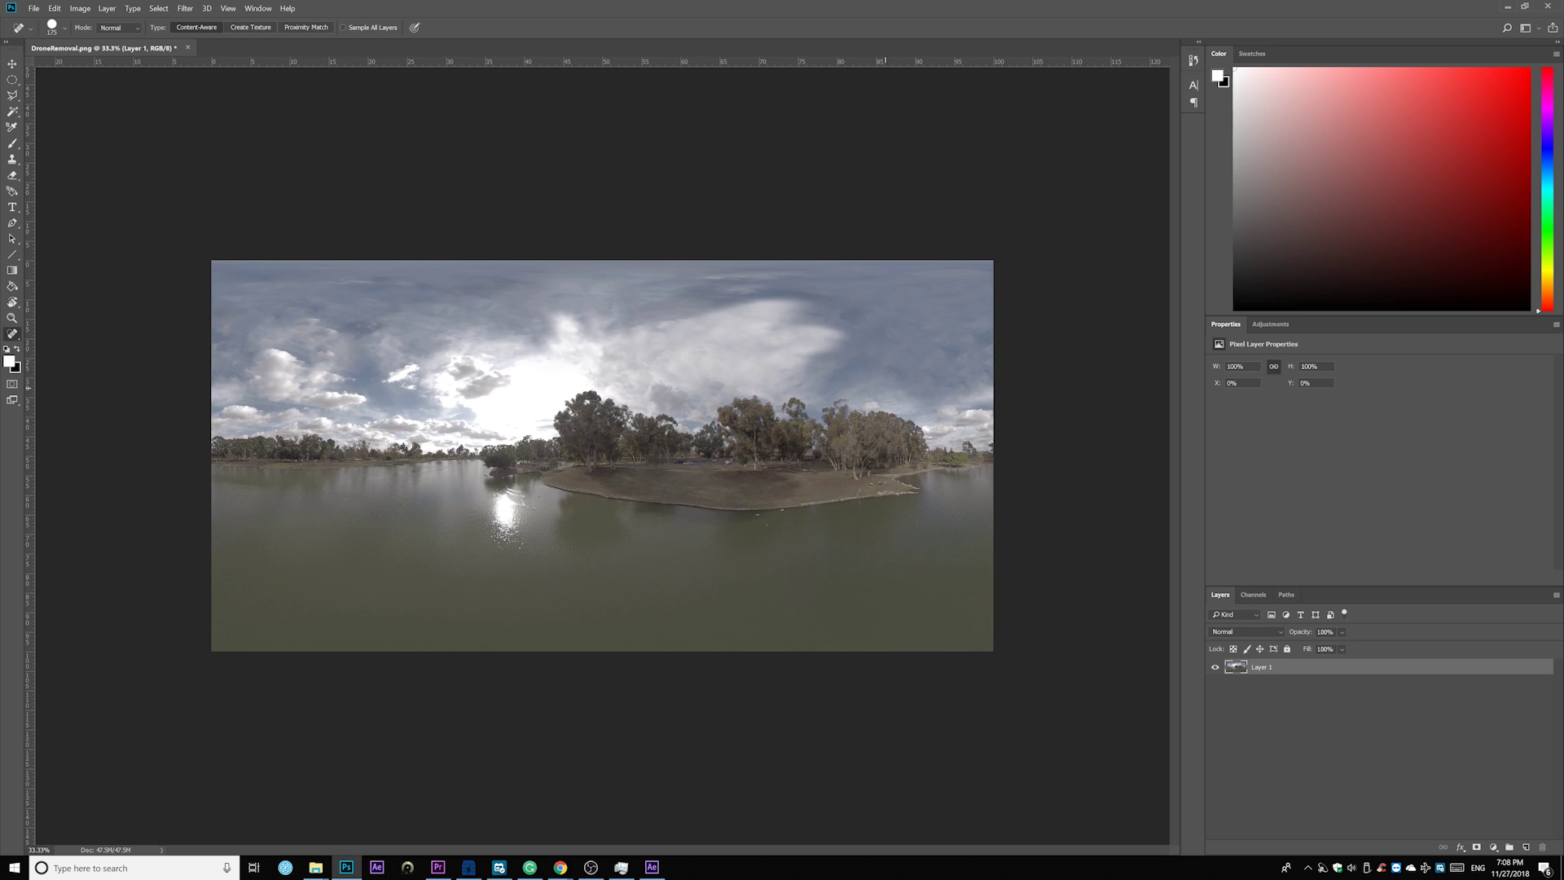
Select the upper sky across the full image width and subtract the treetops from the selection with the Polygonal Lasso
click(12, 79)
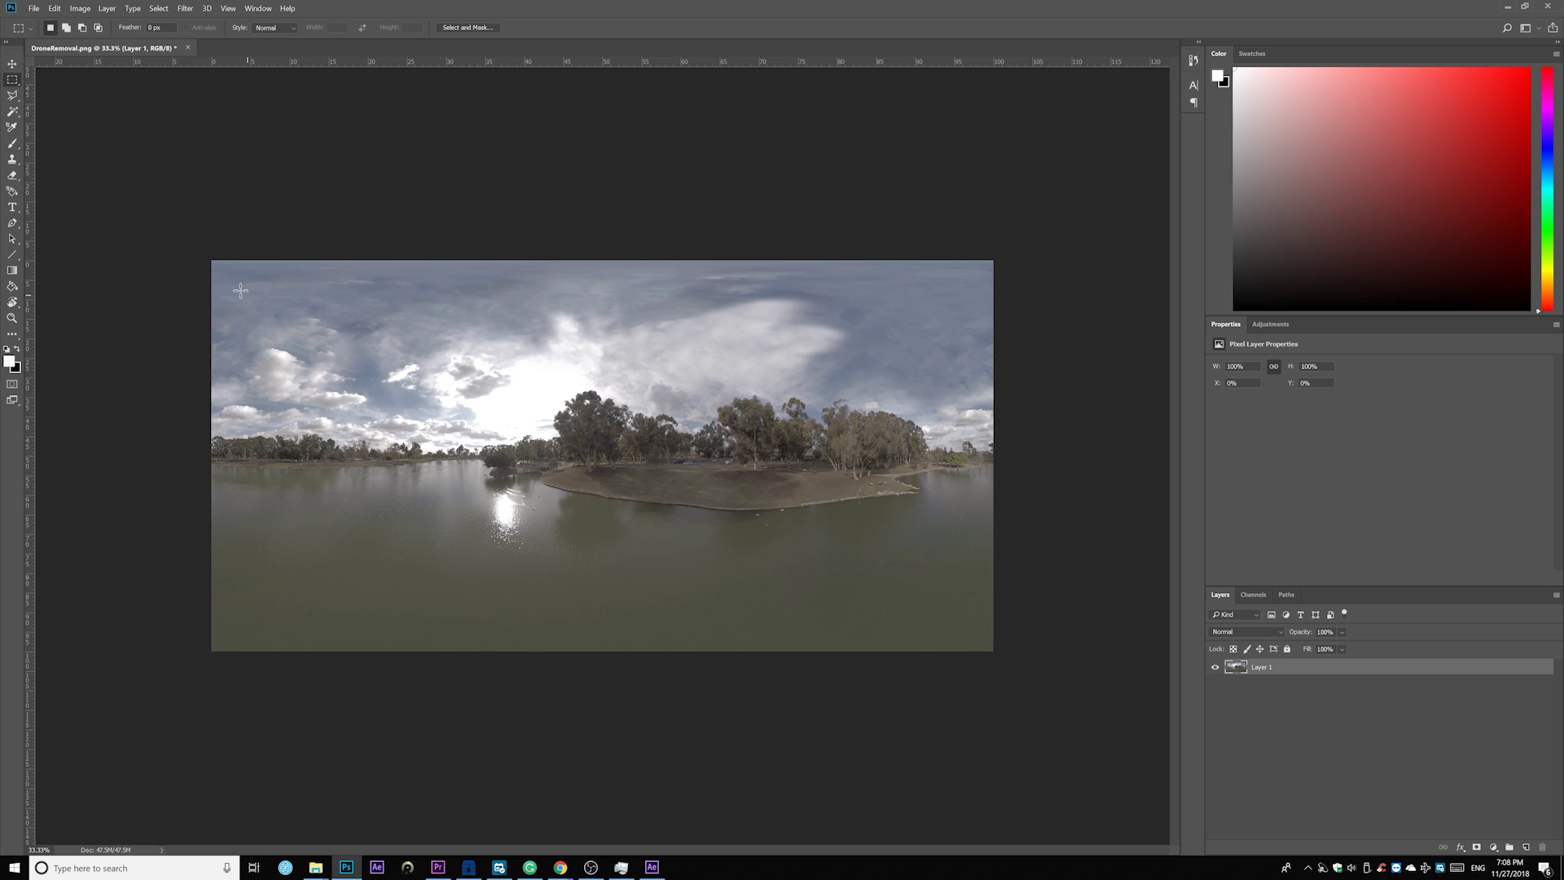
drag(179, 226, 1014, 401)
drag(12, 95, 73, 112)
key(alt)
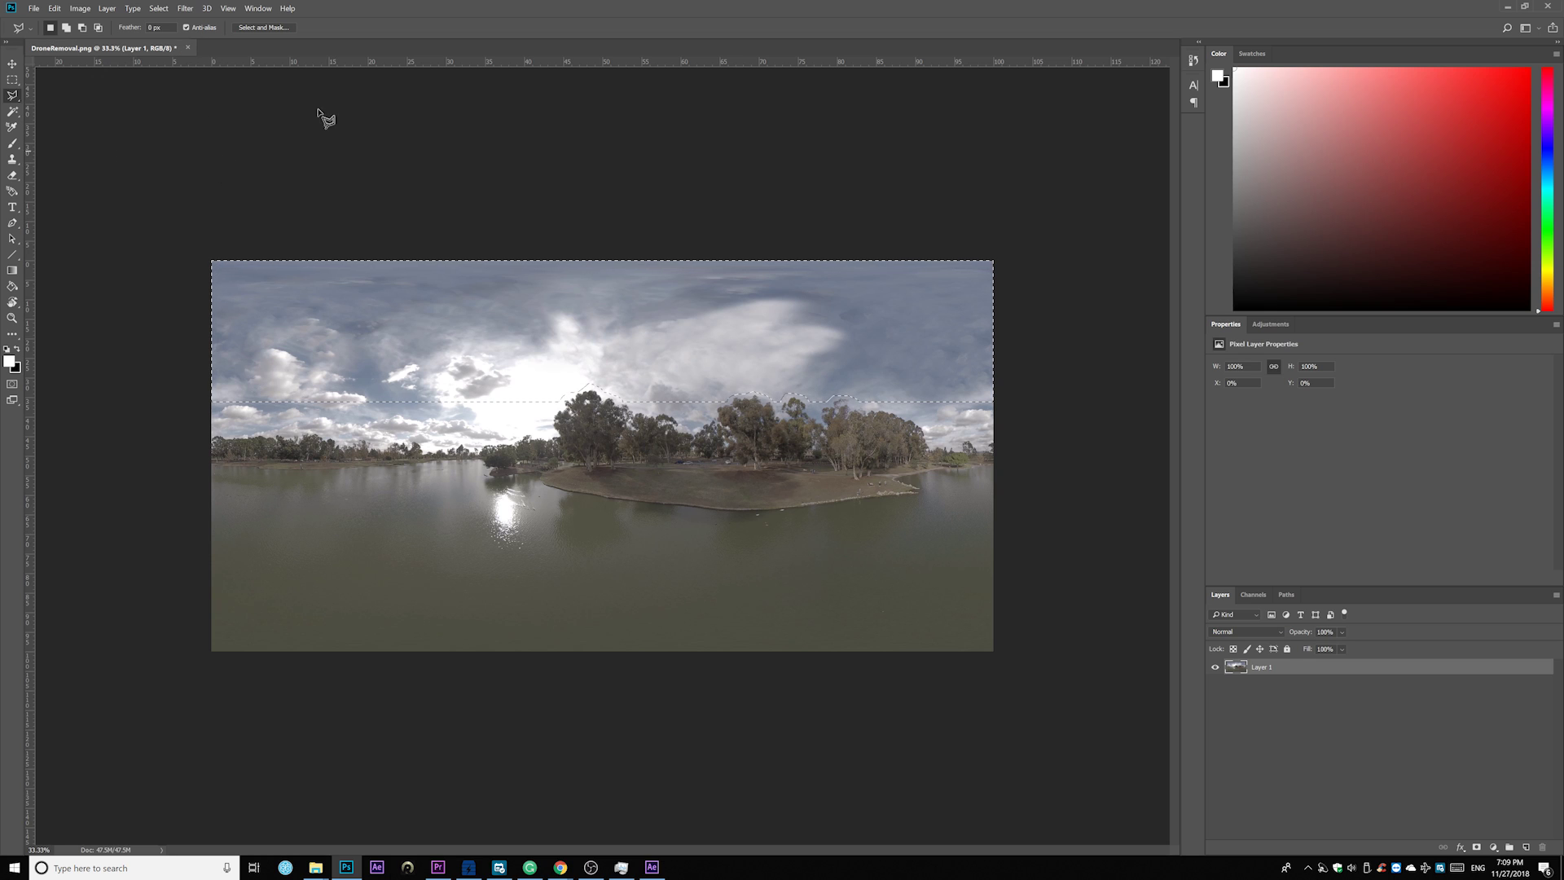
Feather the sky selection by 40 pixels and turn it into a layer mask on Layer 1
click(184, 8)
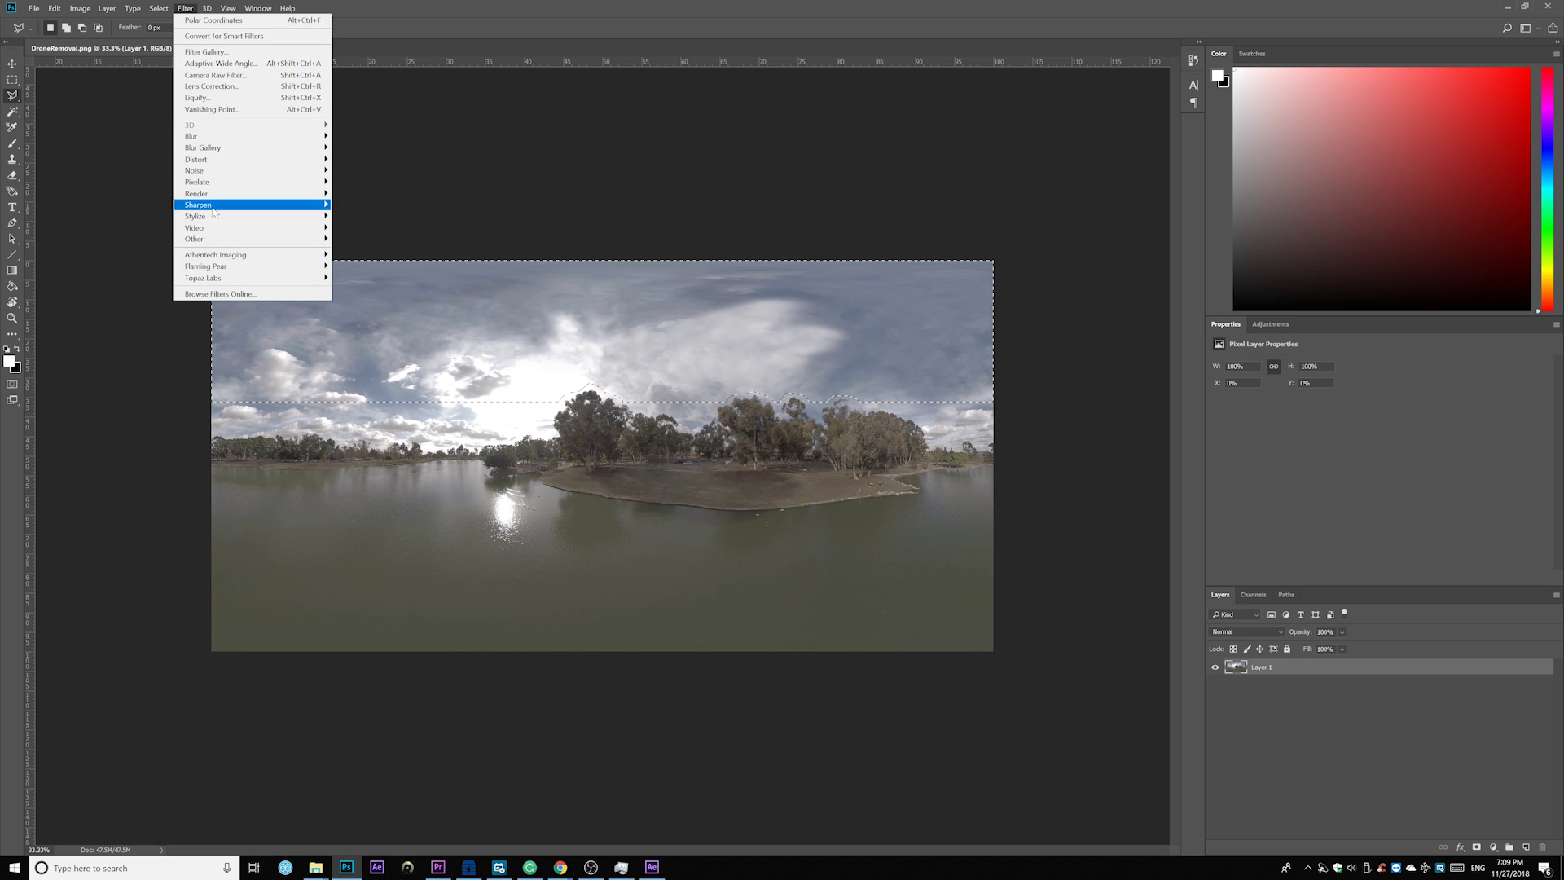
mouse_move(158, 8)
mouse_move(182, 169)
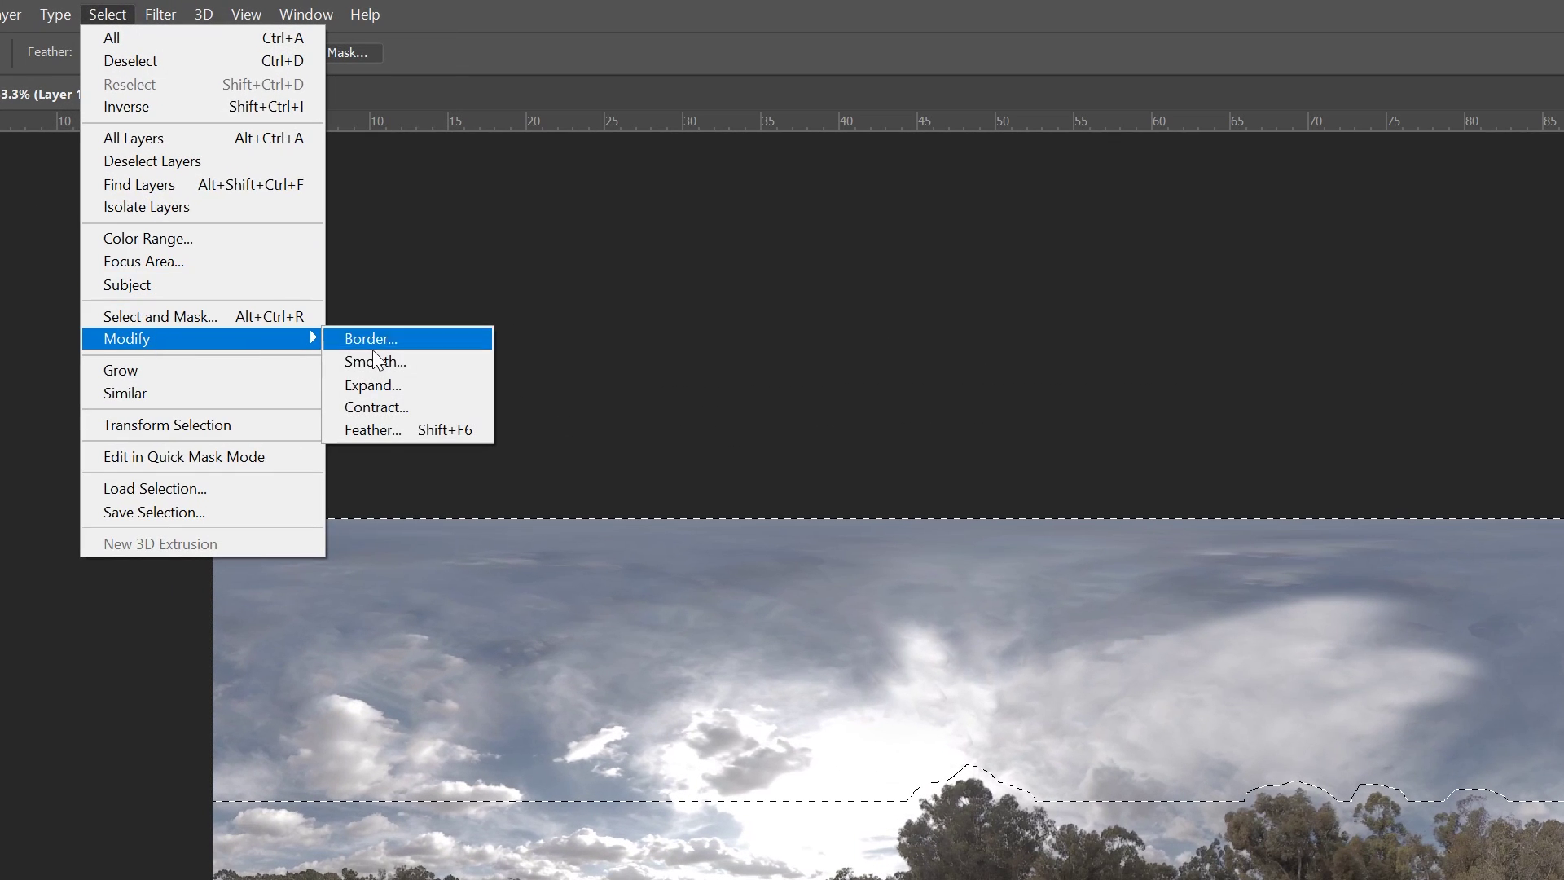
click(379, 430)
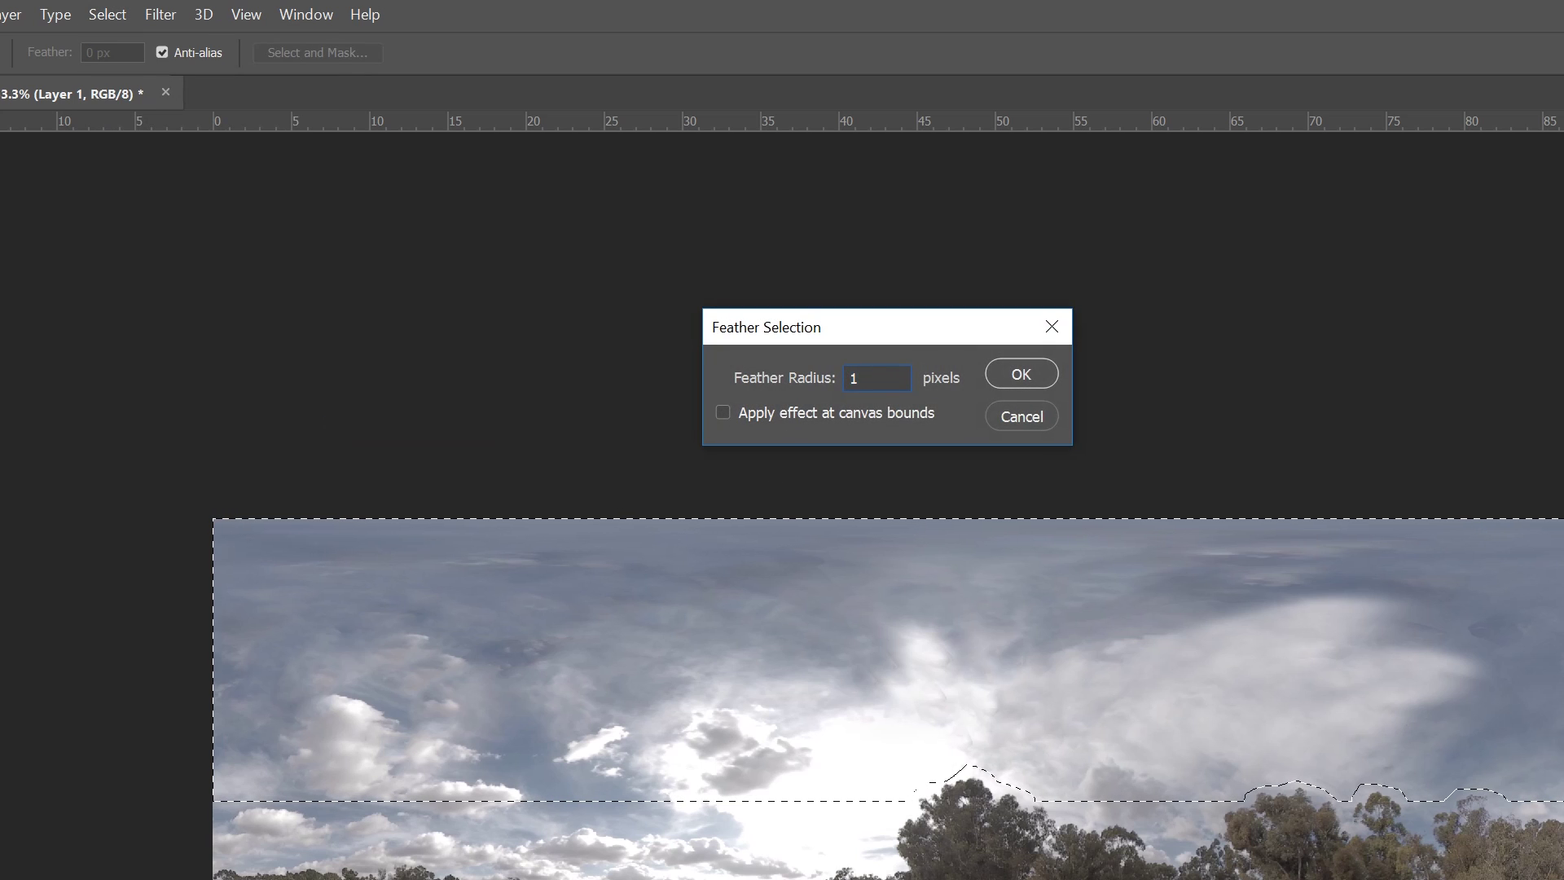
text(40)
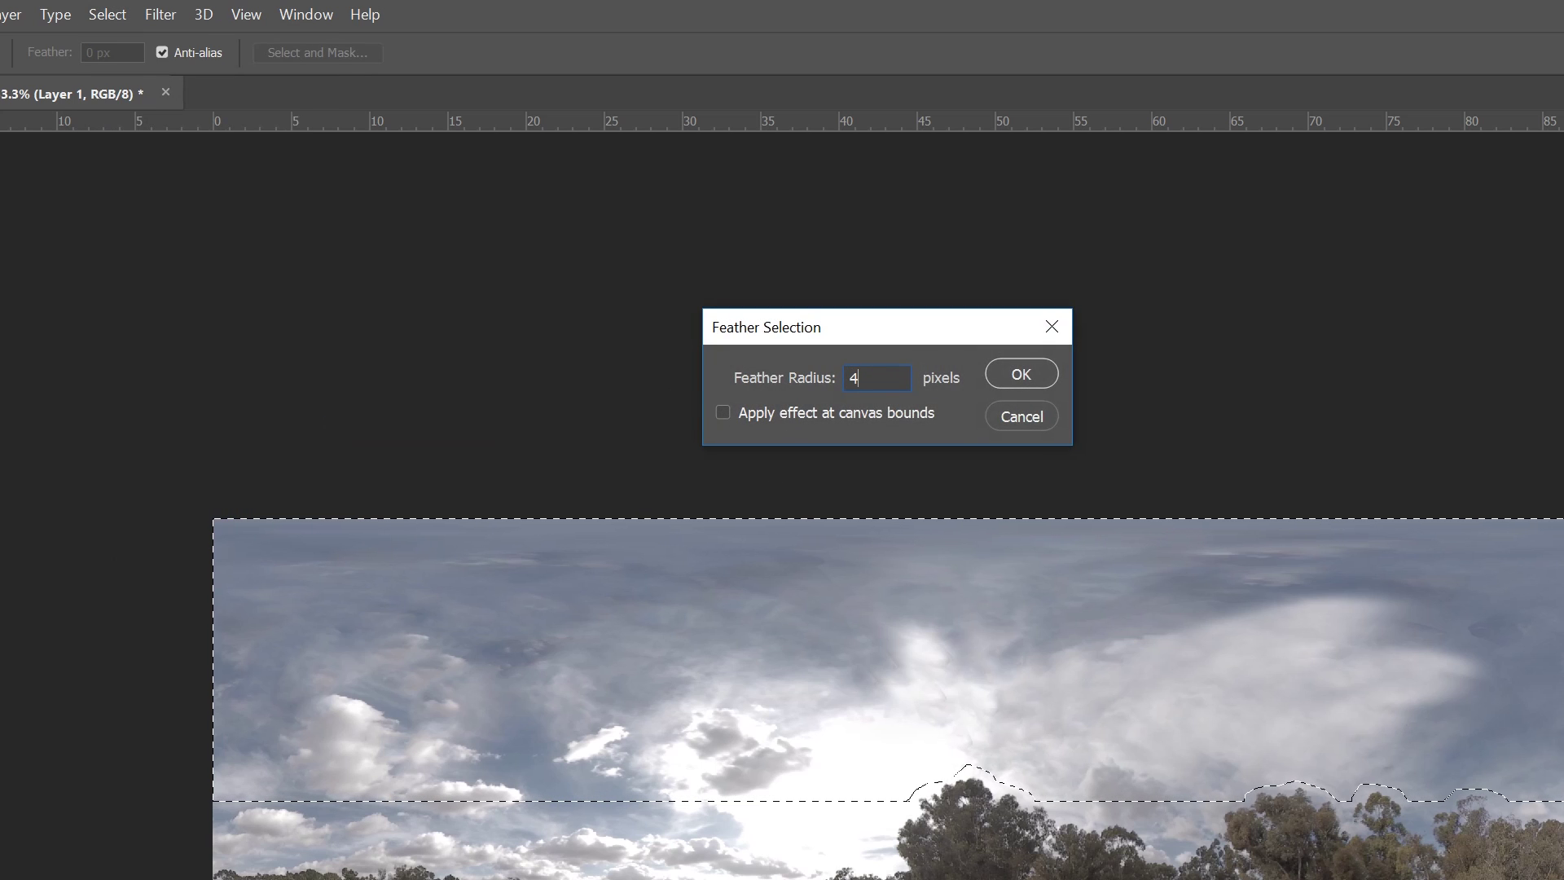
click(1021, 374)
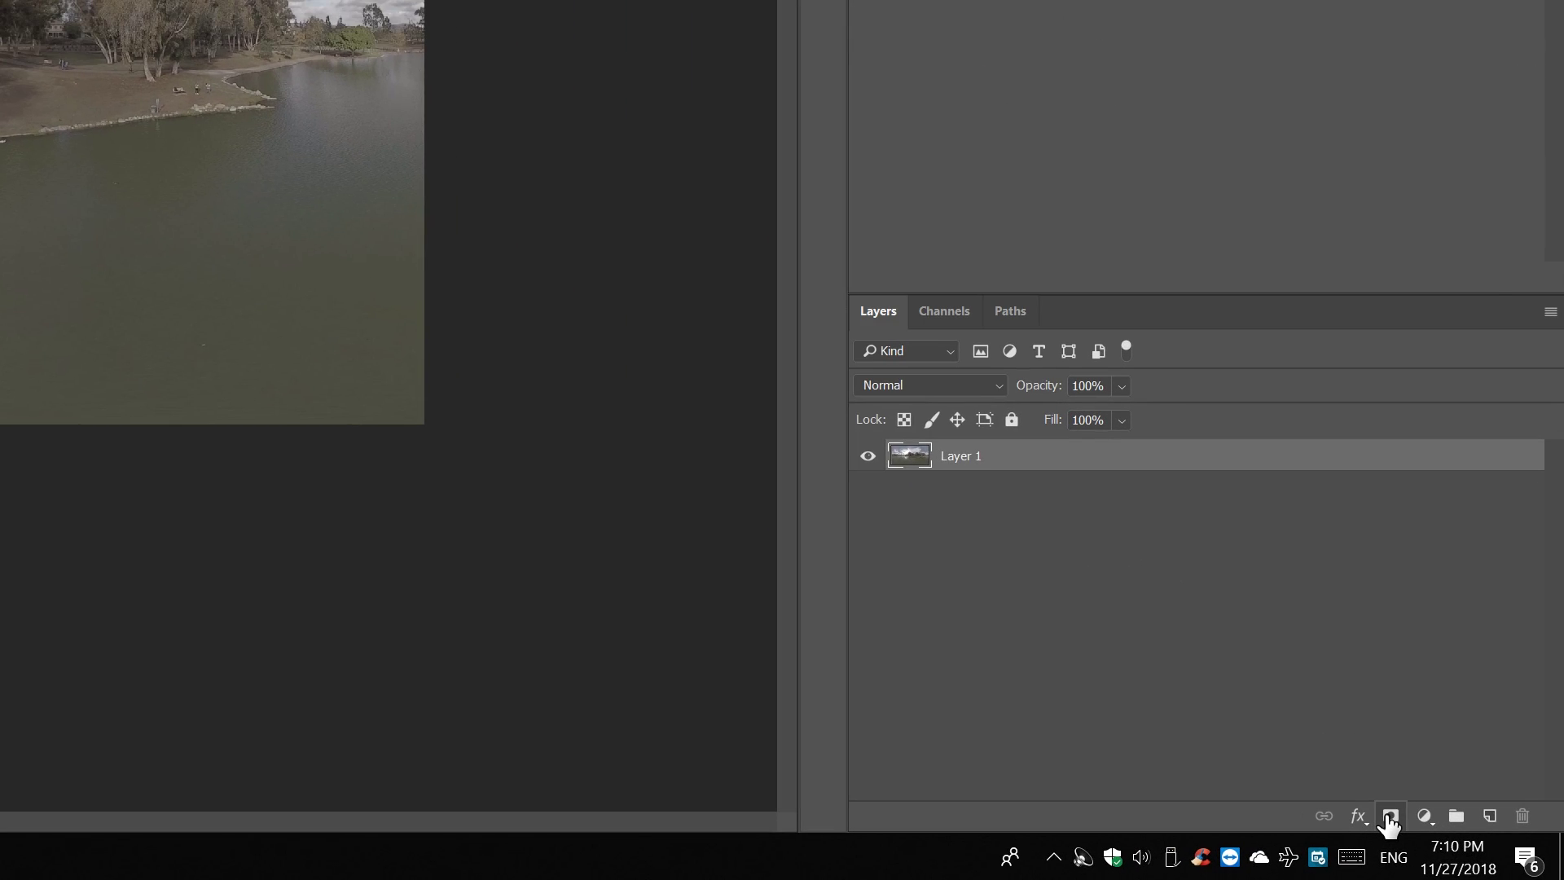
click(1477, 847)
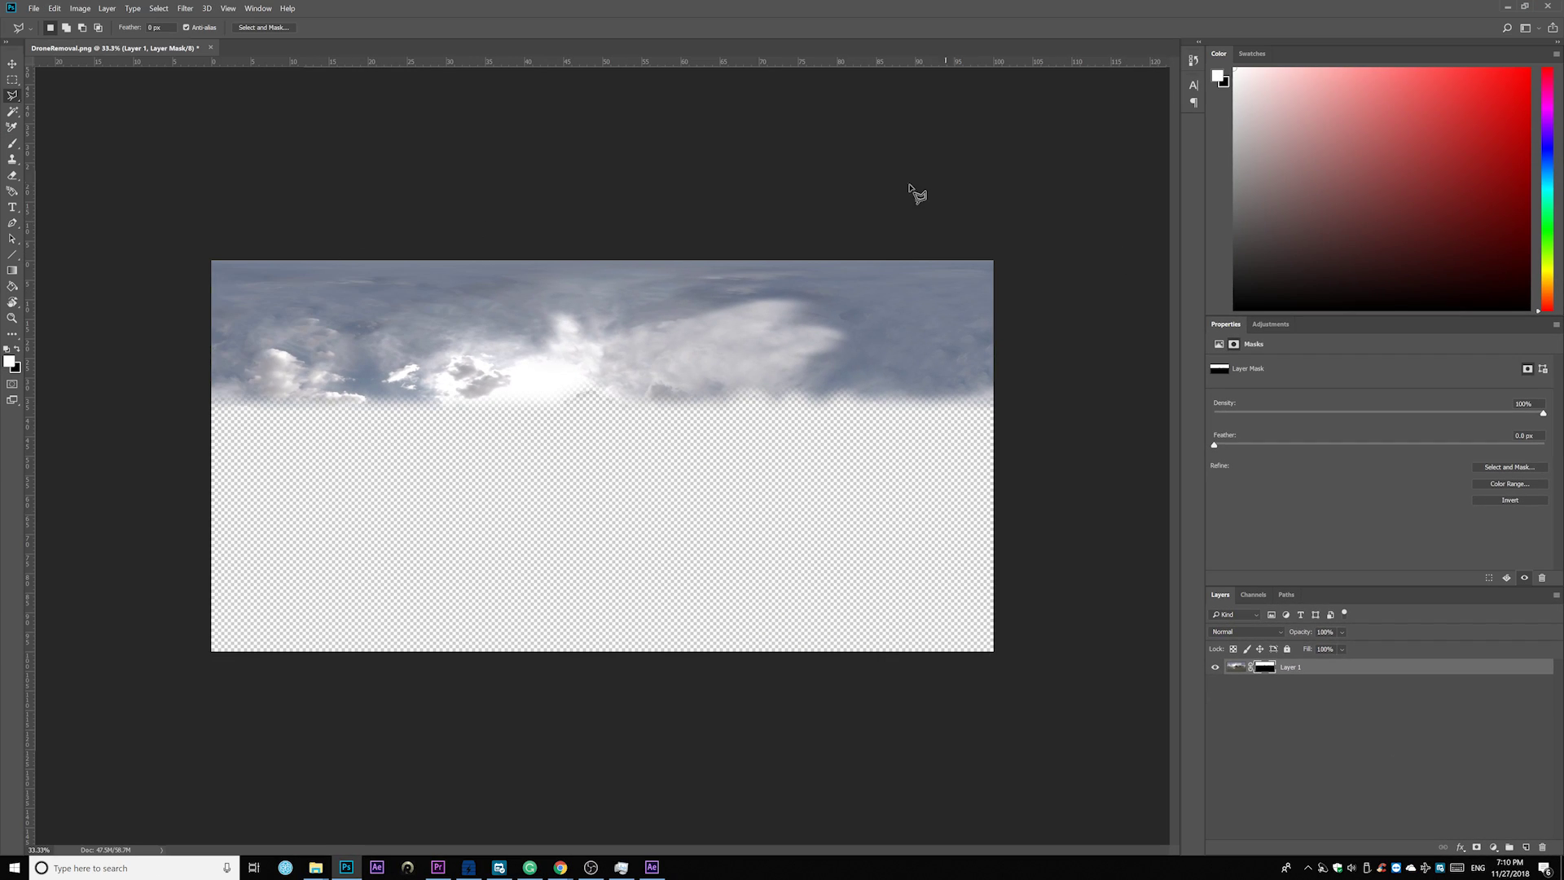
Export the masked sky patch as DroneRemoval-v1.png in the Photoshop-Patch folder
click(30, 11)
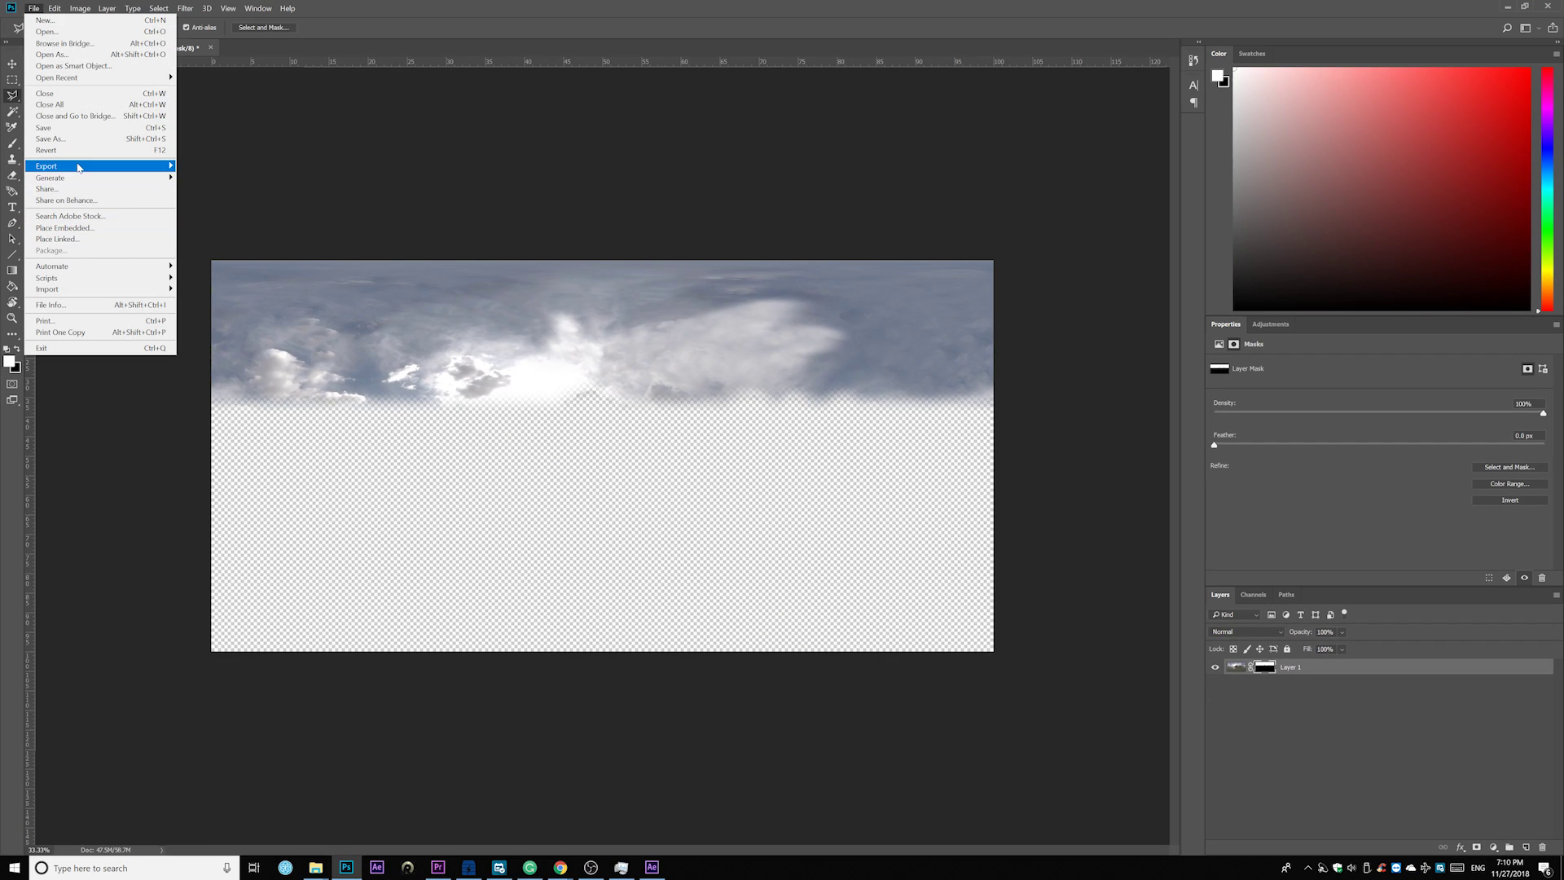
mouse_move(122, 166)
click(228, 167)
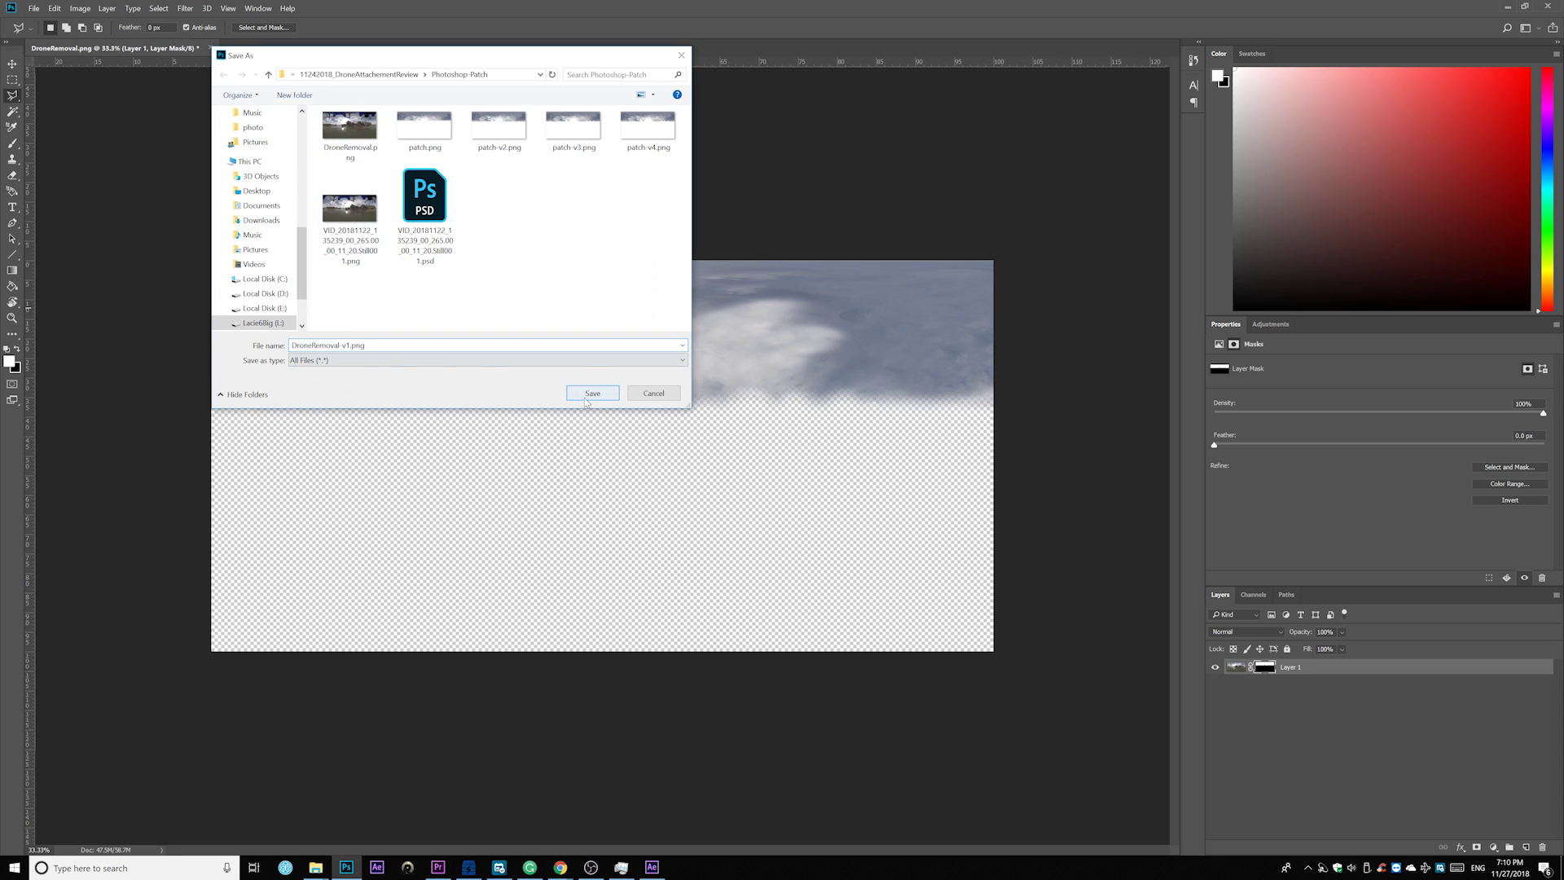
click(586, 394)
In Premiere Pro, import the exported sky patch PNG, place it on V2 at the sequence start and extend it to the end of the V1 clip
click(437, 866)
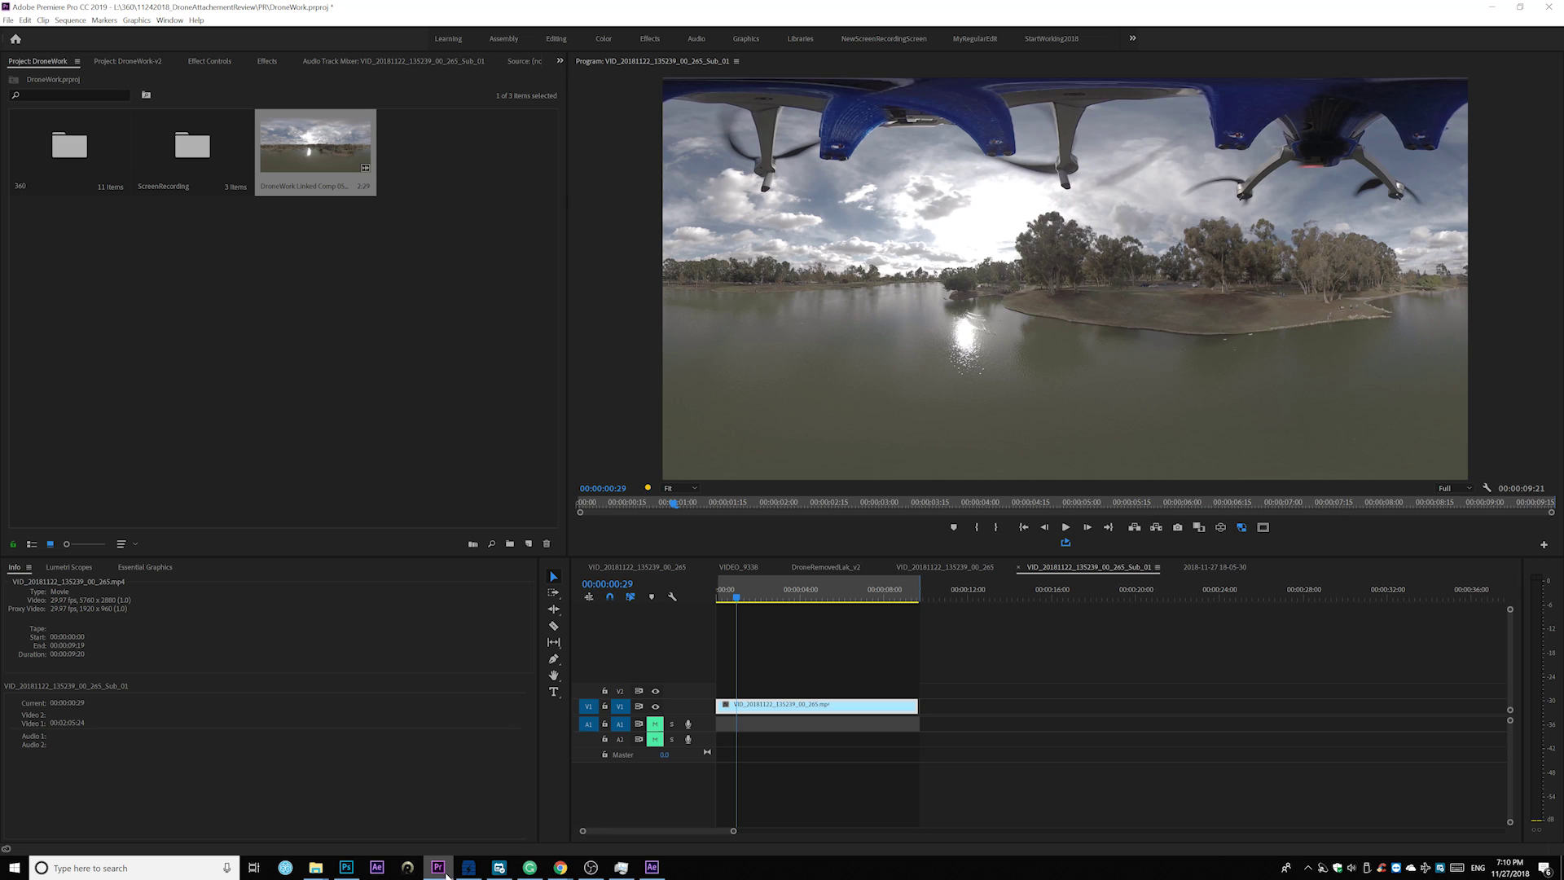
click(261, 364)
mouse_move(315, 867)
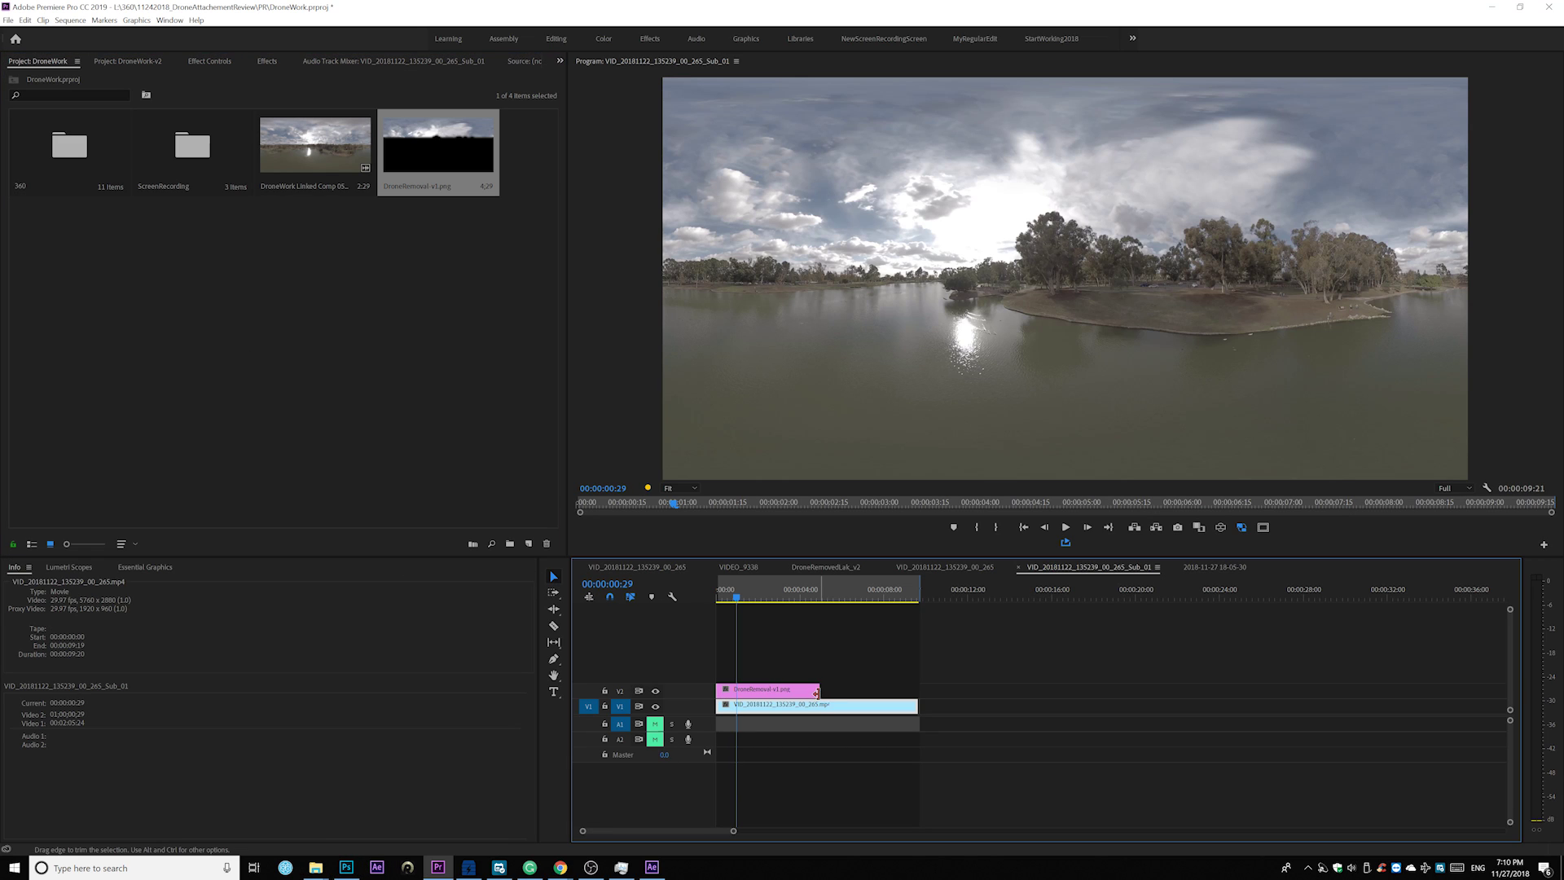
drag(819, 690, 919, 692)
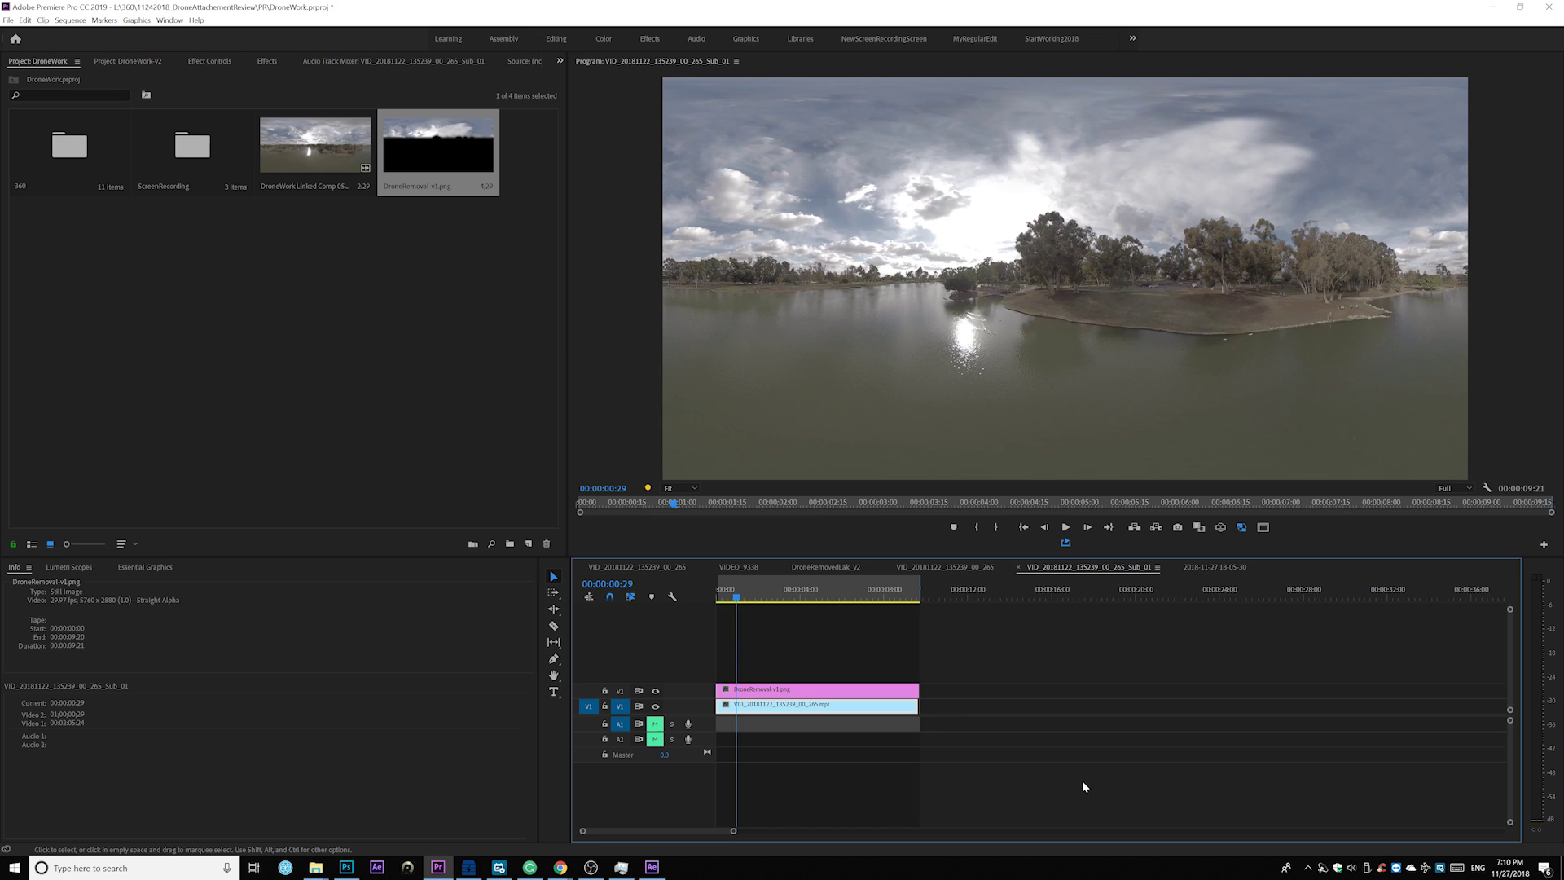
Play the sequence from the start with the sky patch over the drone footage, then stop playback
key(Home)
key(space)
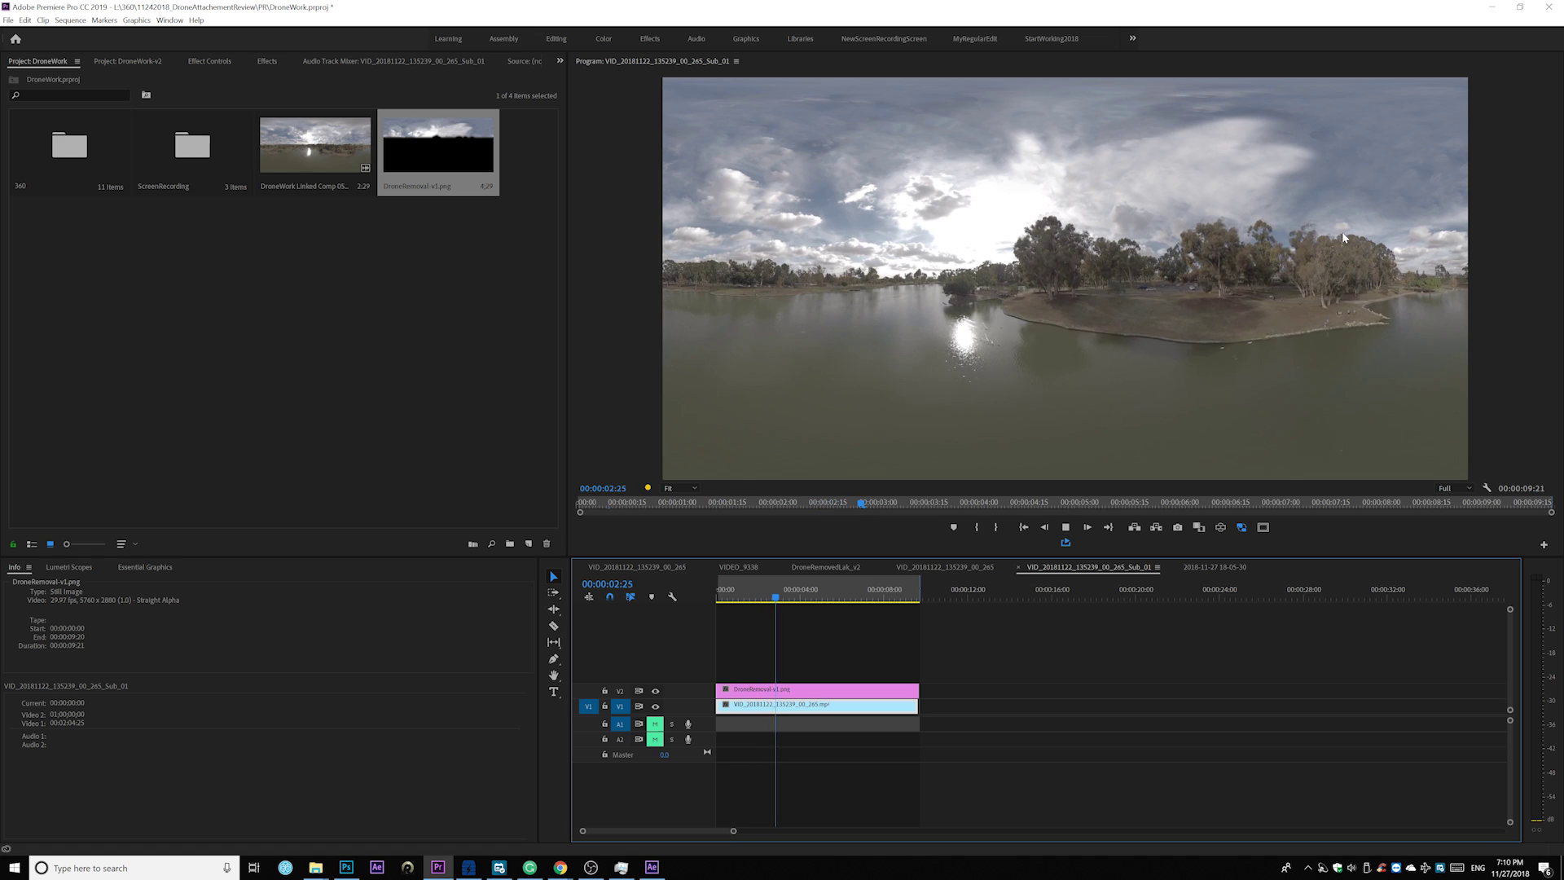
key(space)
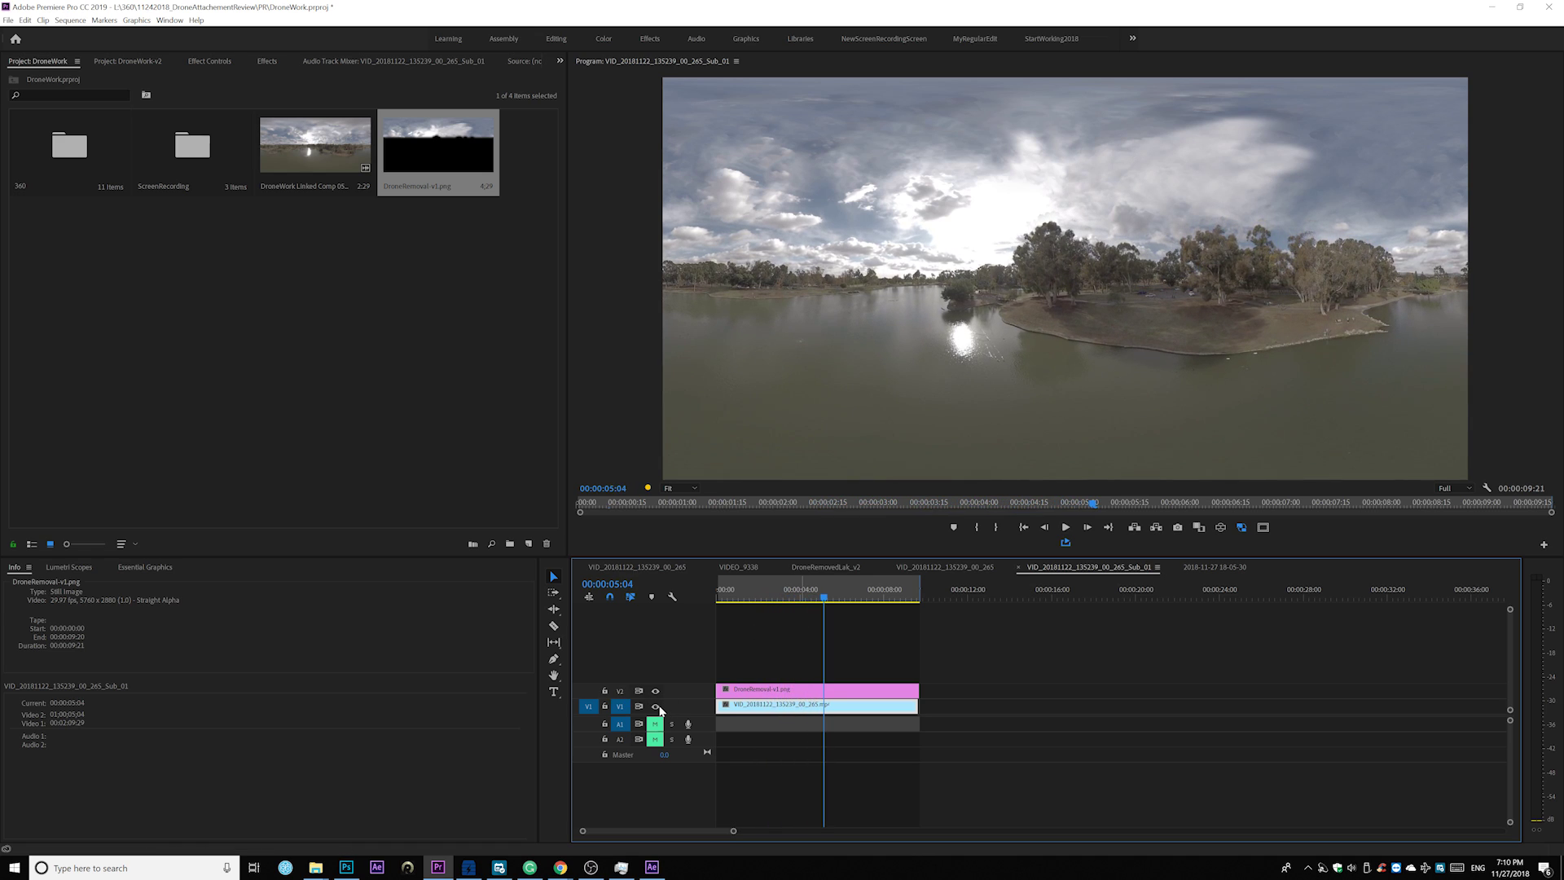
Hide V1 to examine the sky patch alone, show V1 again and play the patched footage from an earlier point
click(656, 706)
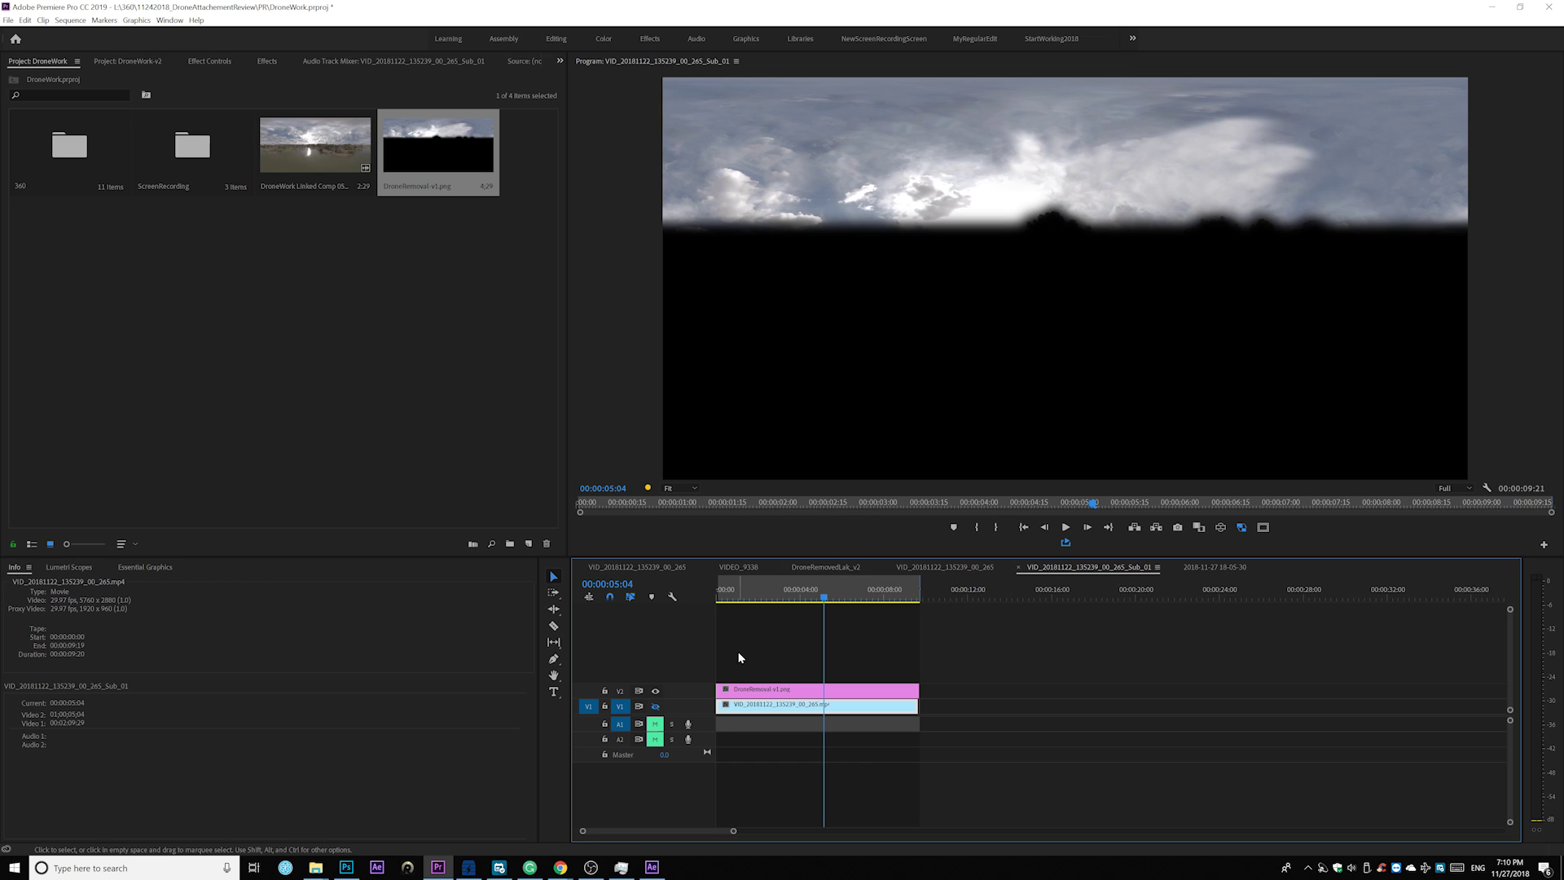
click(656, 706)
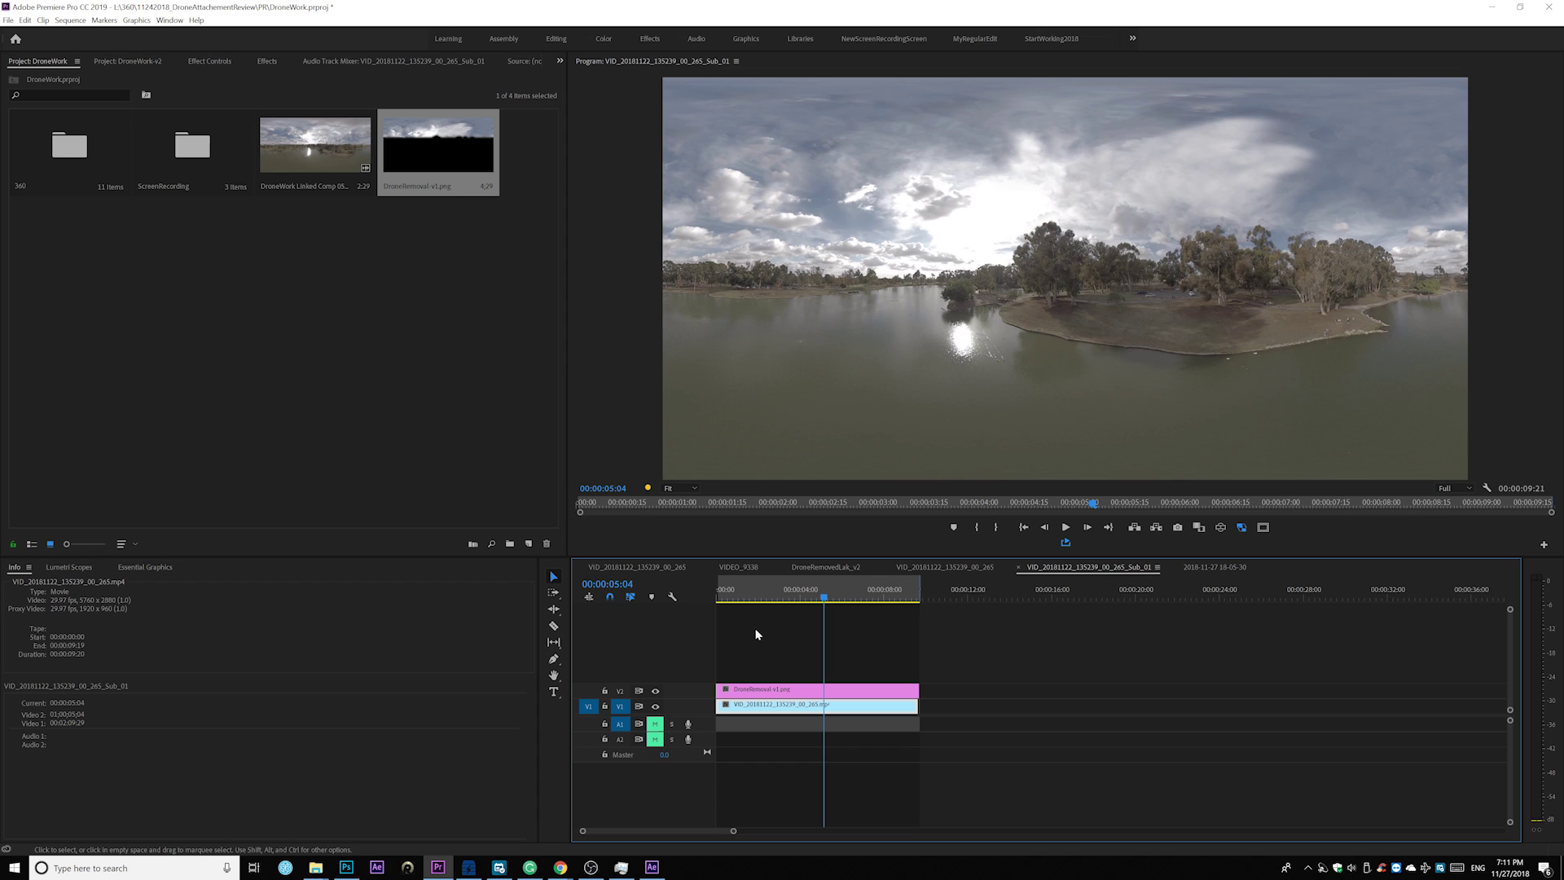
click(792, 593)
key(space)
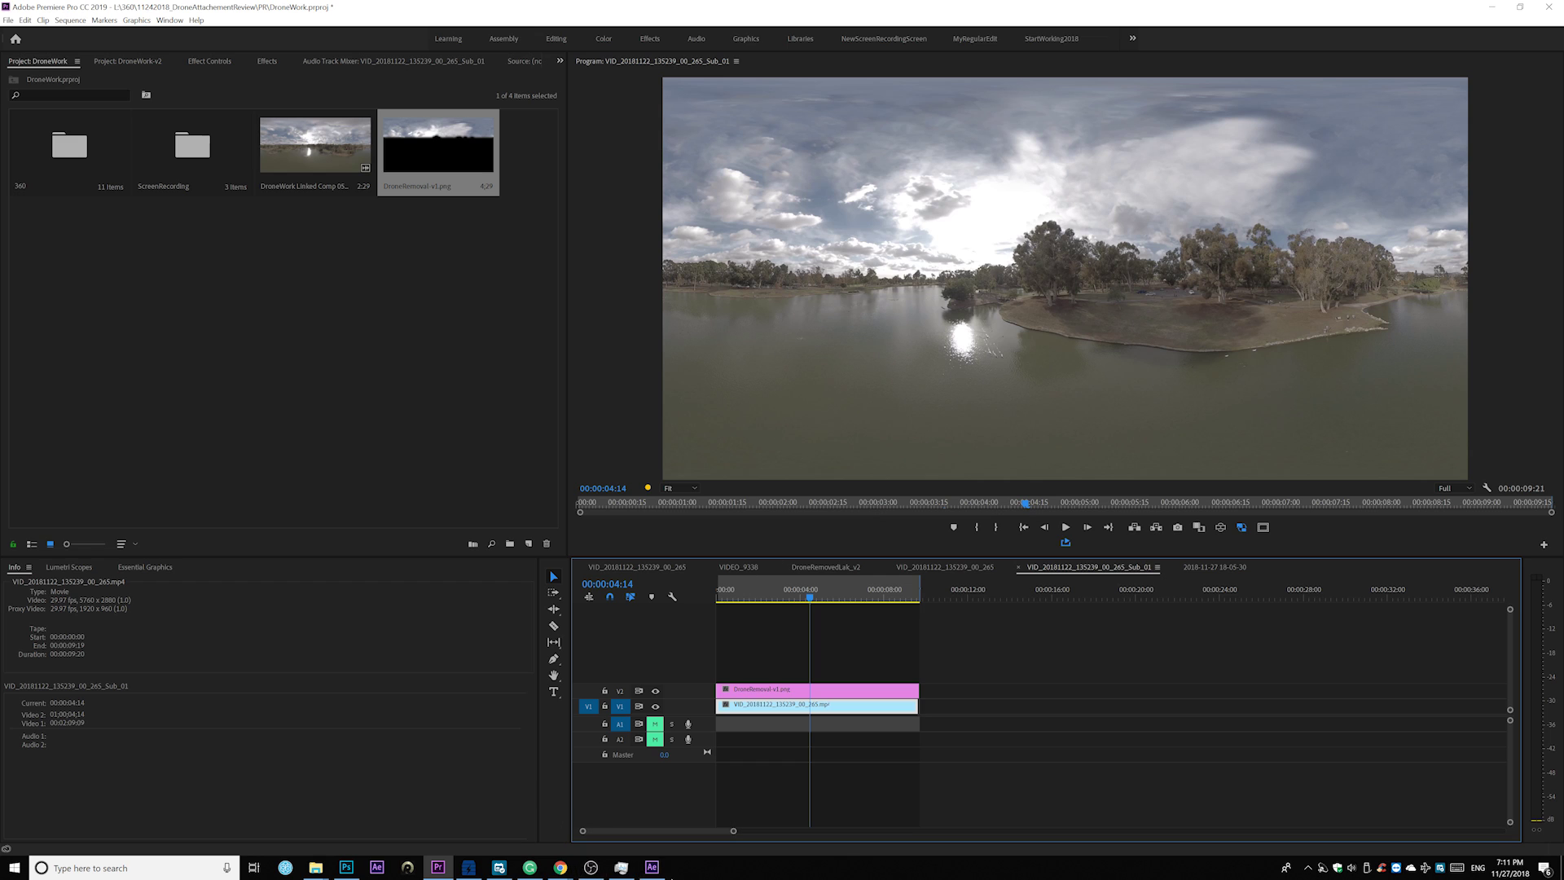
In Photoshop, revert to the lasso selection before the feather and layer mask, and subtract a section above the central trees
click(346, 868)
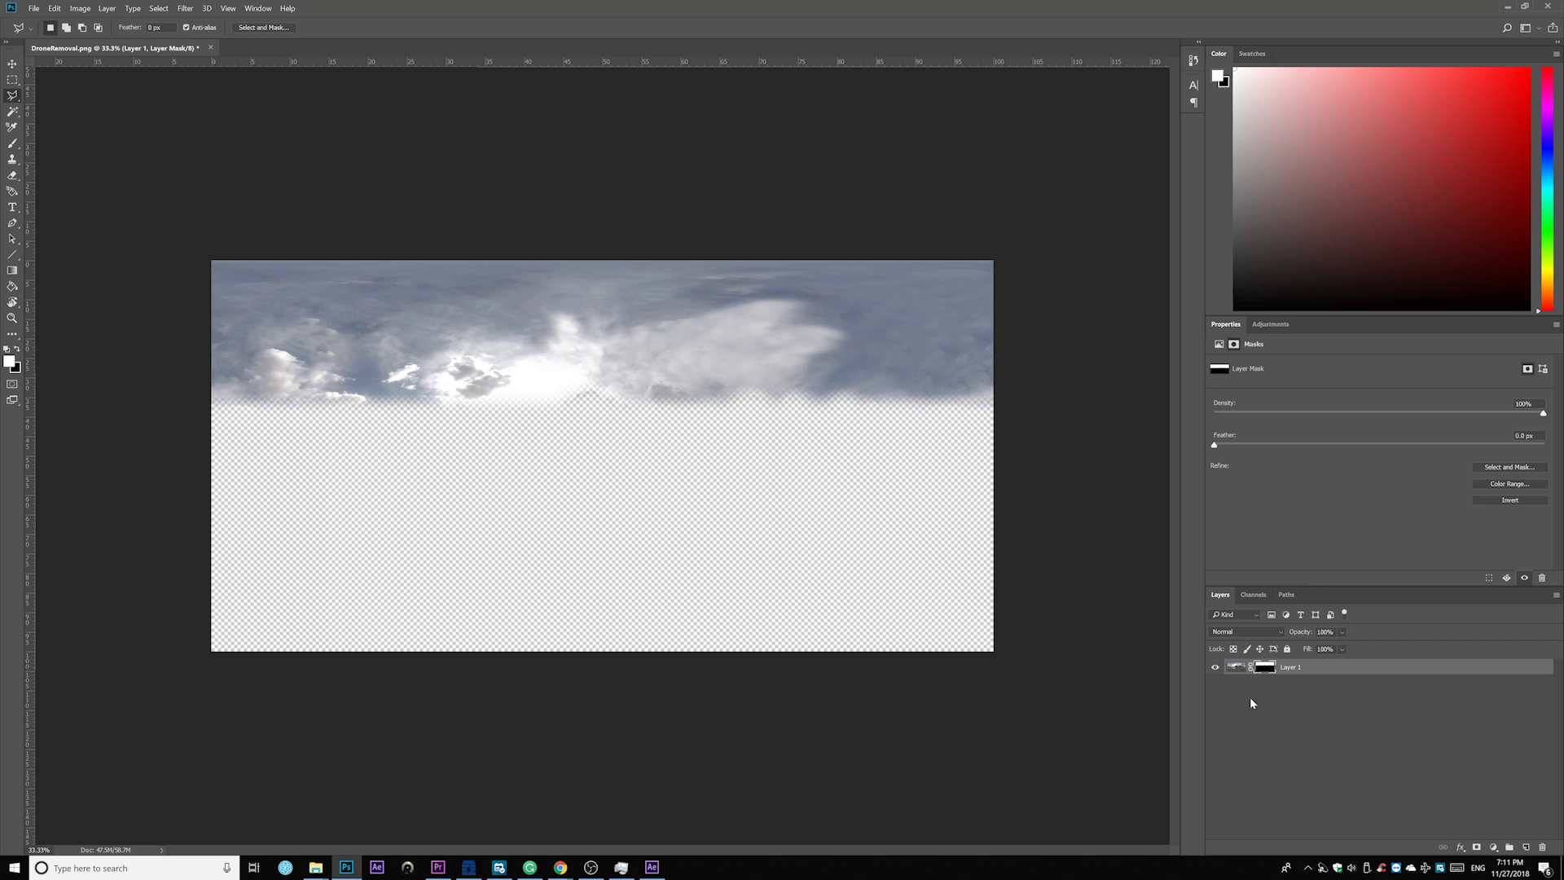
click(1193, 61)
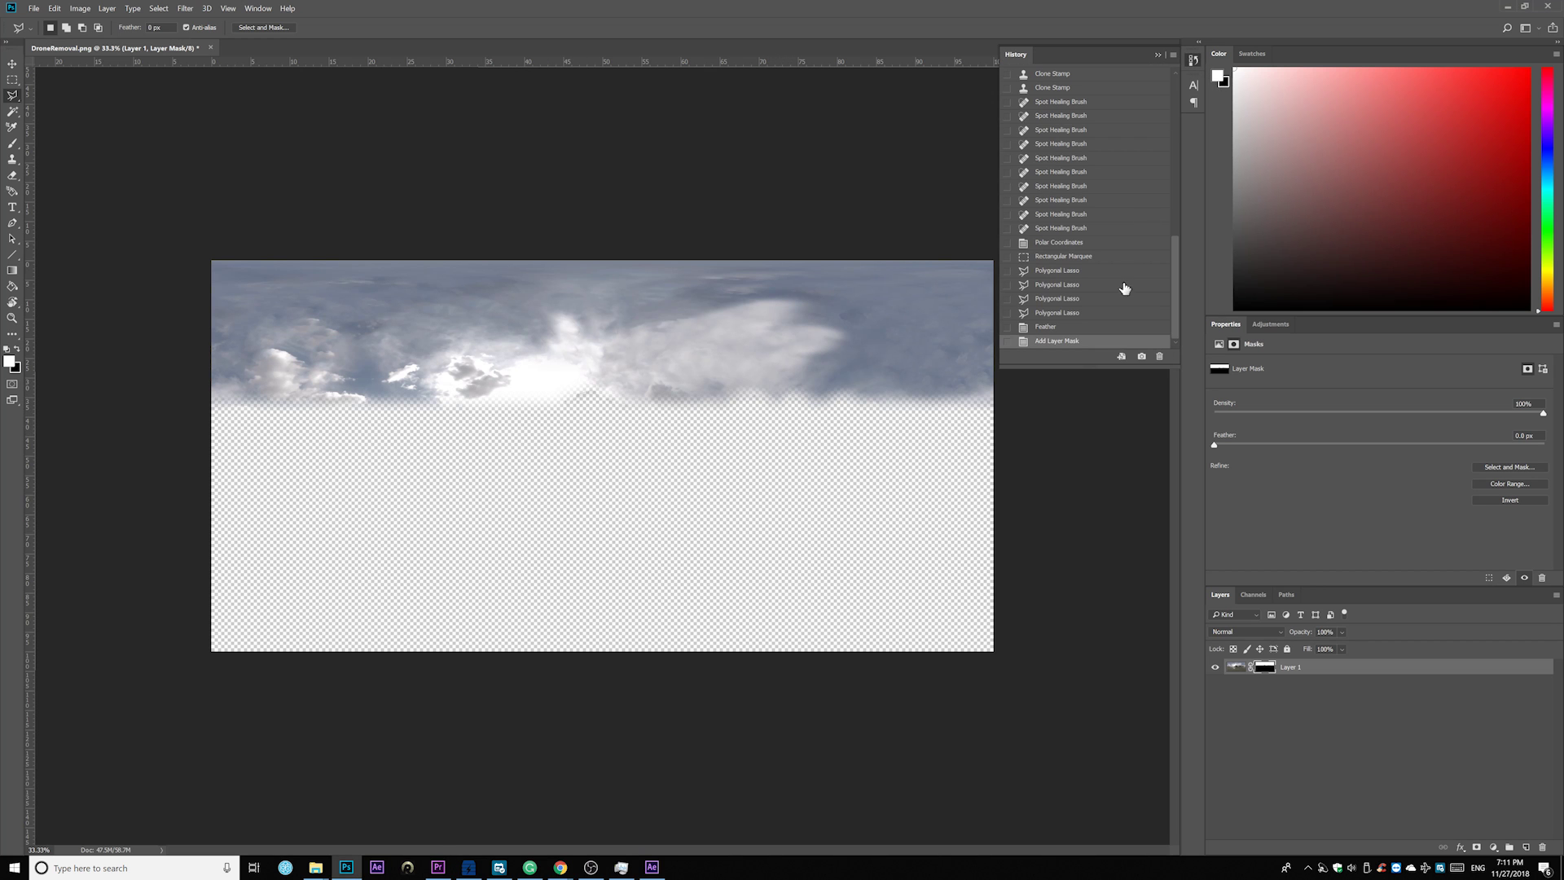
click(1047, 314)
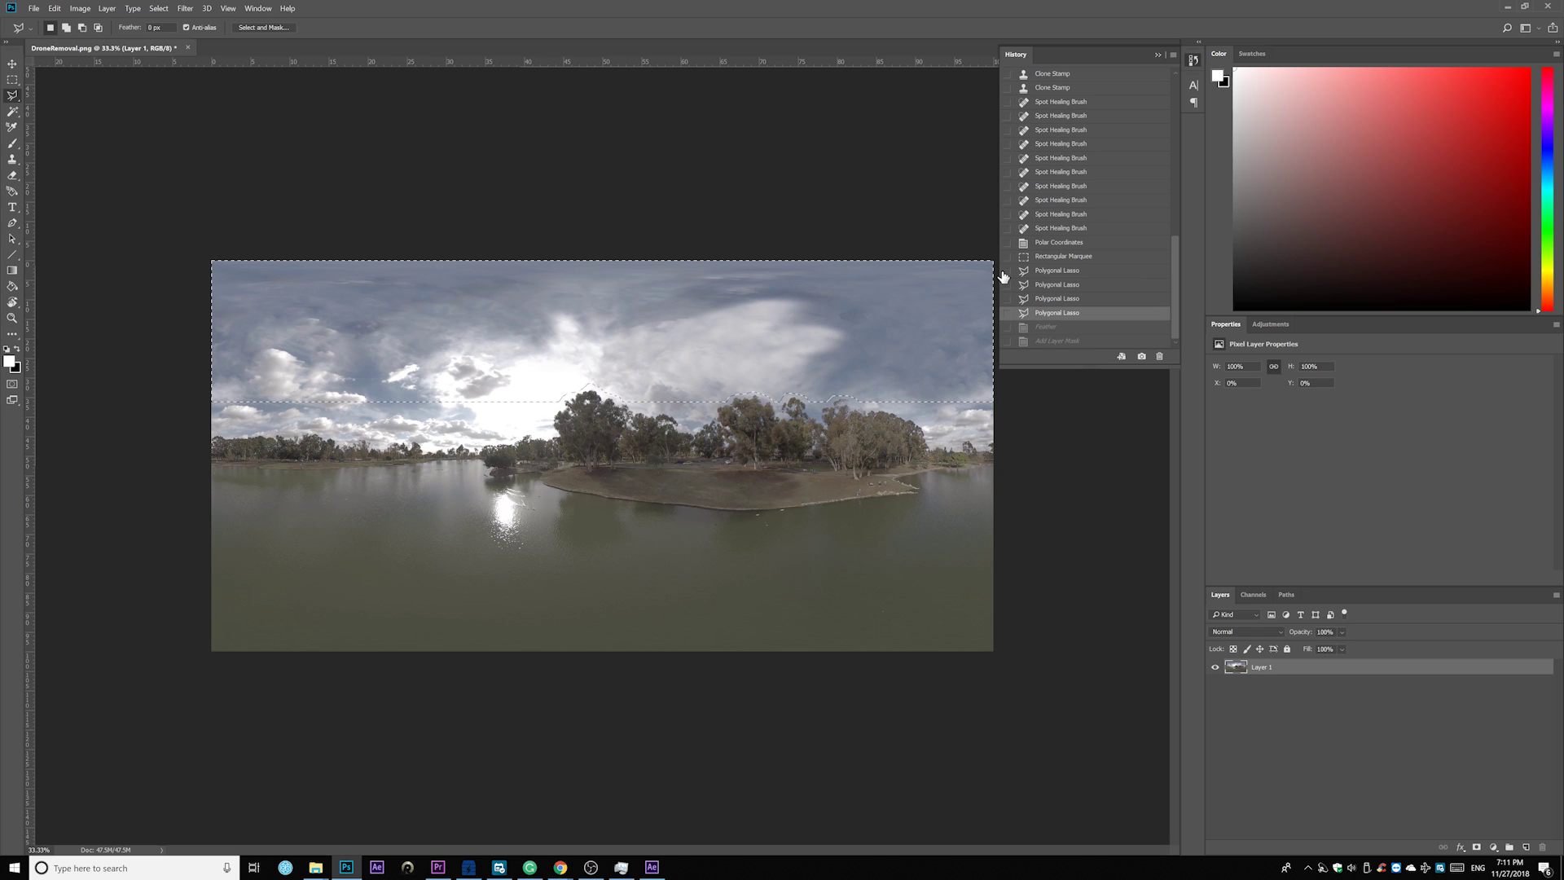
click(1053, 300)
click(1055, 314)
key(alt)
drag(552, 407, 632, 404)
click(552, 404)
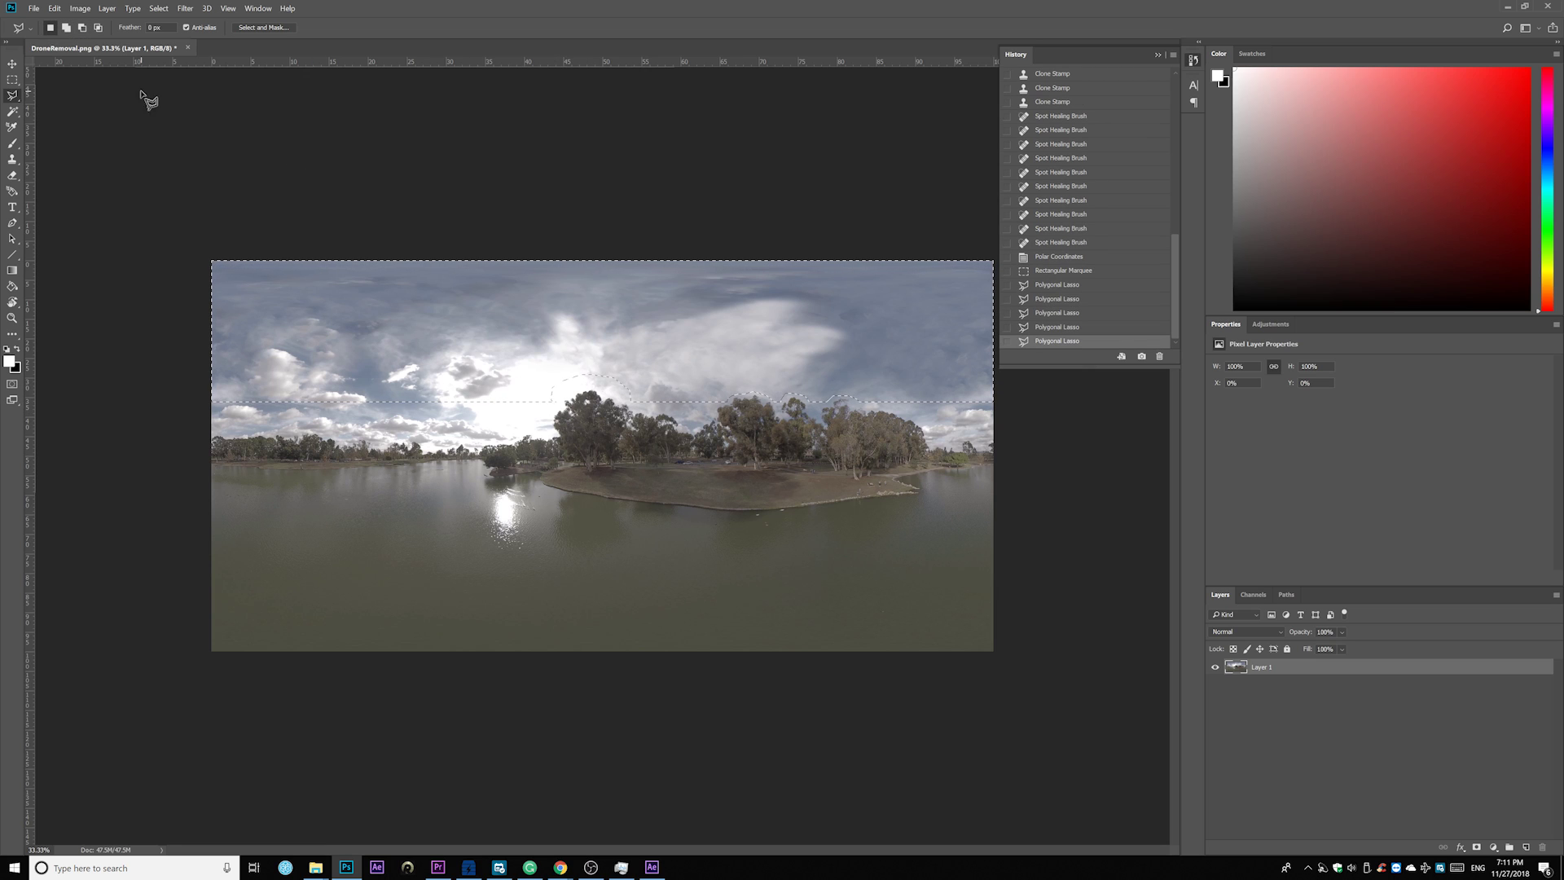
Feather the reshaped sky selection and add a layer mask from it to Layer 1
click(159, 8)
mouse_move(181, 170)
click(295, 214)
click(618, 174)
click(1476, 848)
Quick-export the masked sky patch as DroneRemoval-V2.png in the Photoshop-Patch folder
click(34, 8)
mouse_move(90, 166)
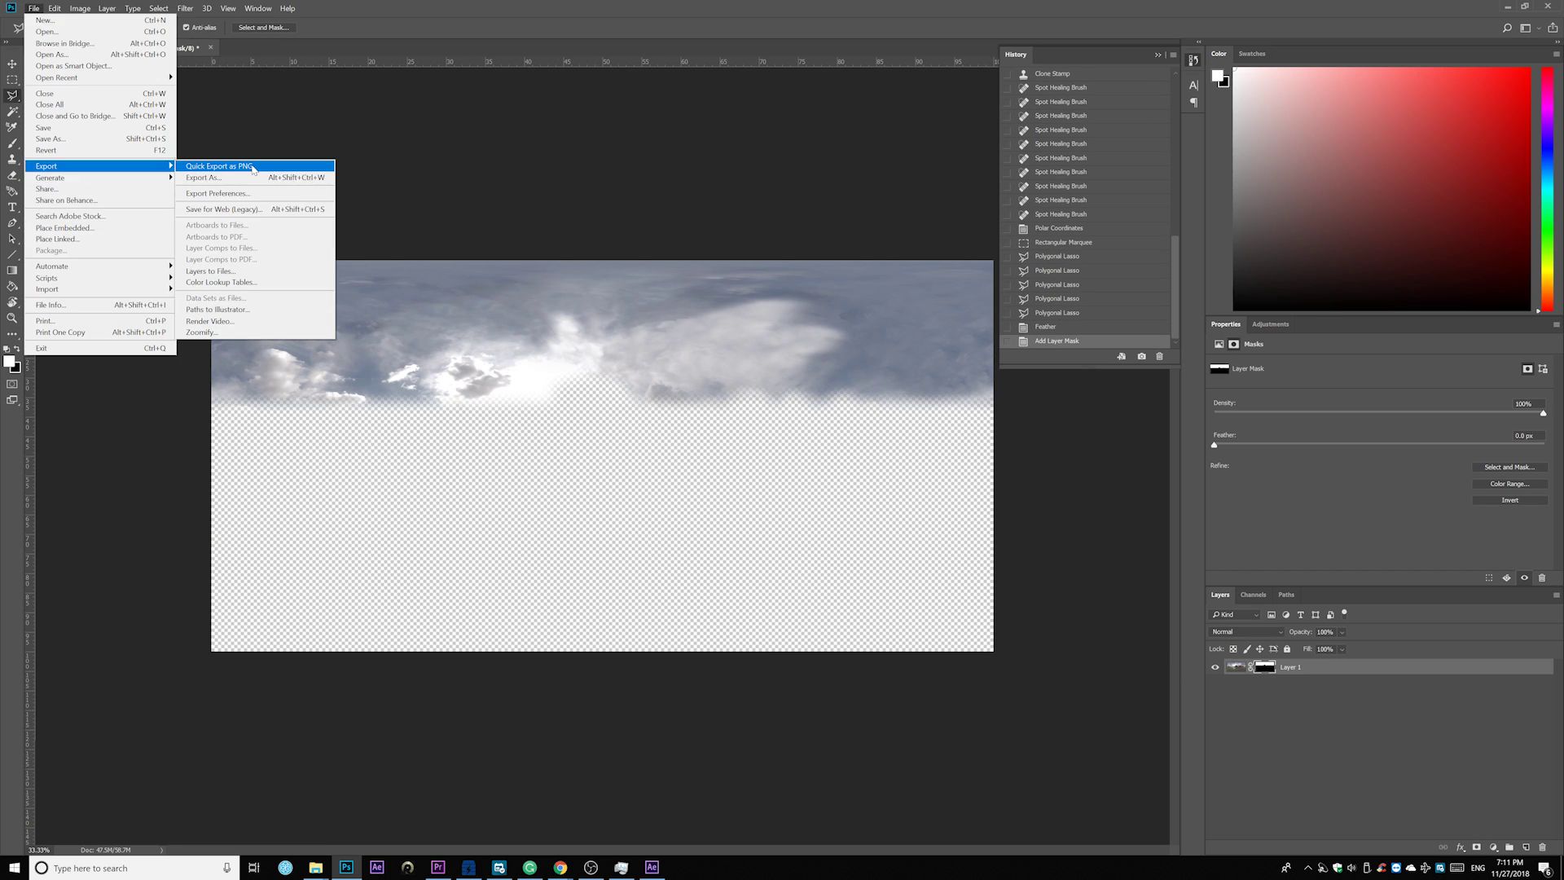
click(253, 168)
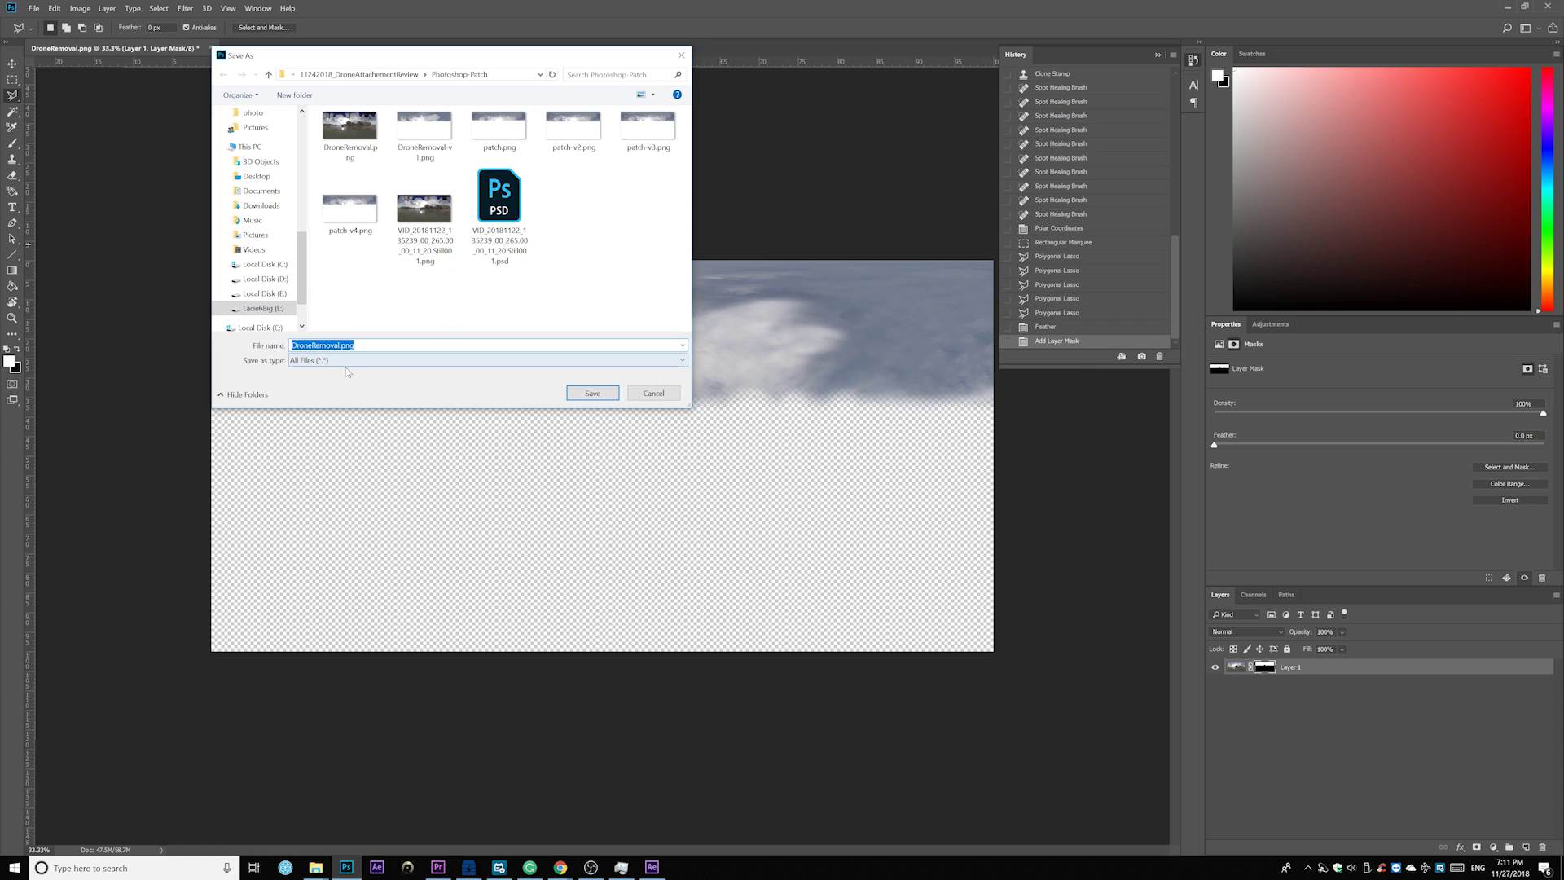
click(324, 345)
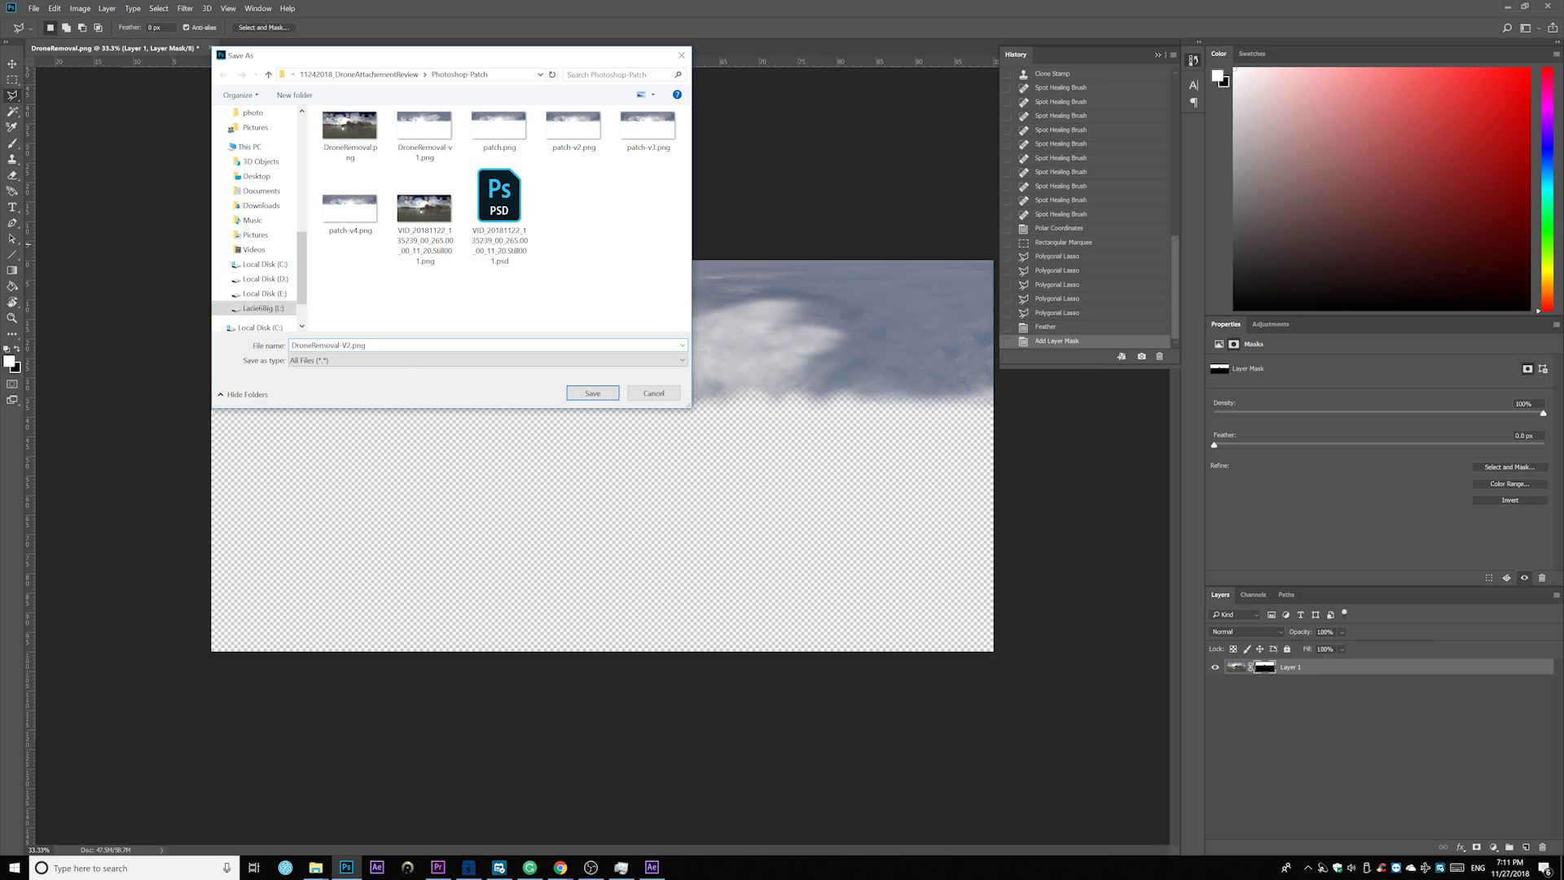
key(Return)
Switch to Premiere Pro and delete the old sky patch clip from V2
key(alt+Tab)
click(807, 690)
key(Delete)
click(356, 332)
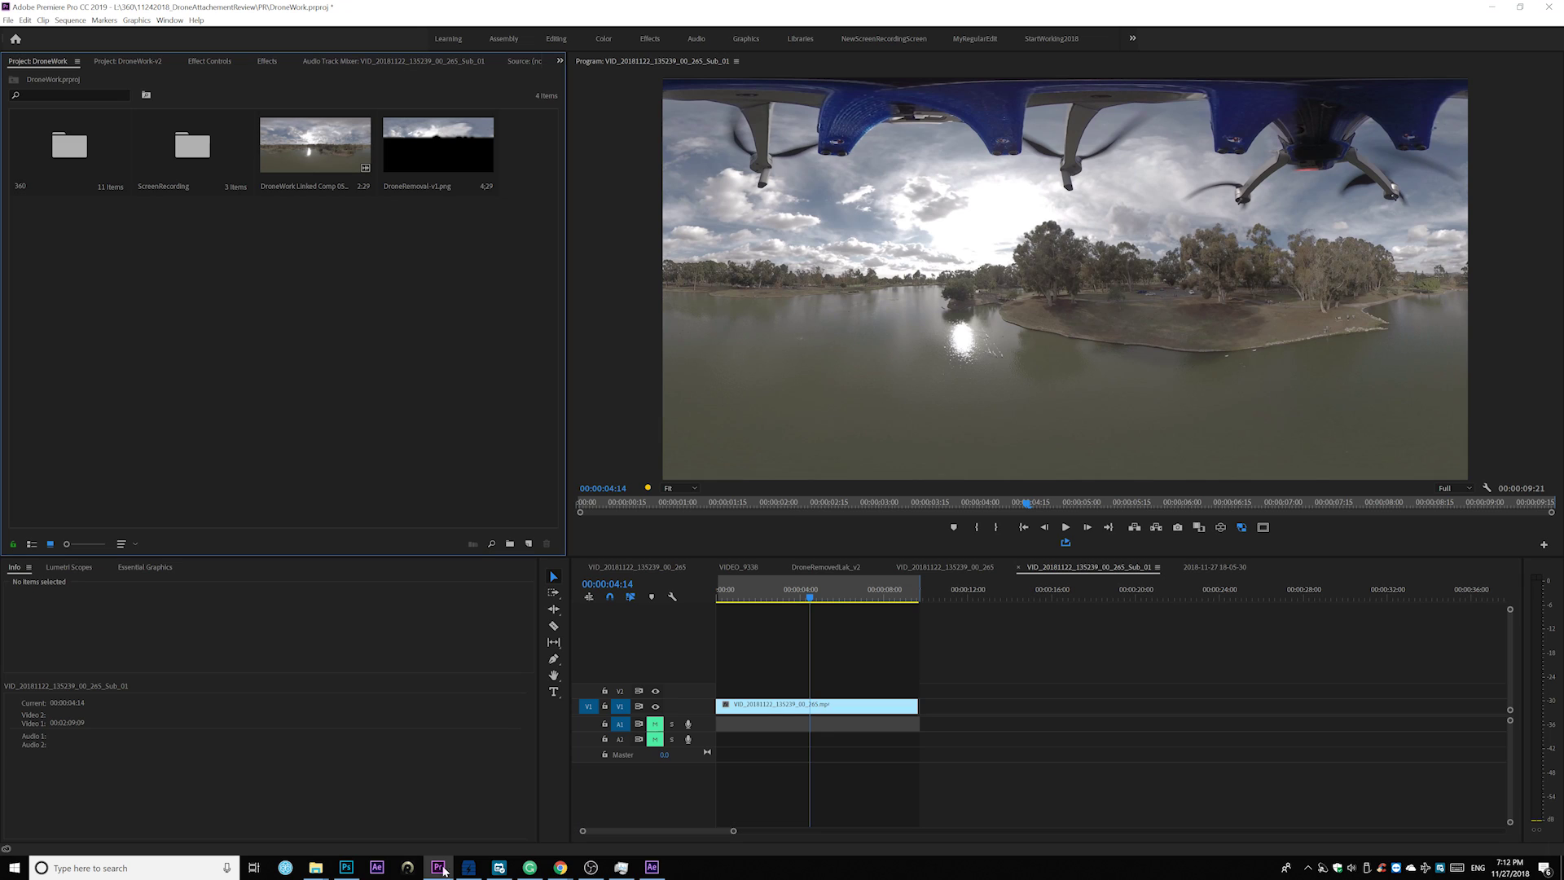
Import DroneRemoval-V2.png into the project, place it on V2 at the sequence start and extend it to the end of the V1 clip
mouse_move(316, 867)
click(427, 815)
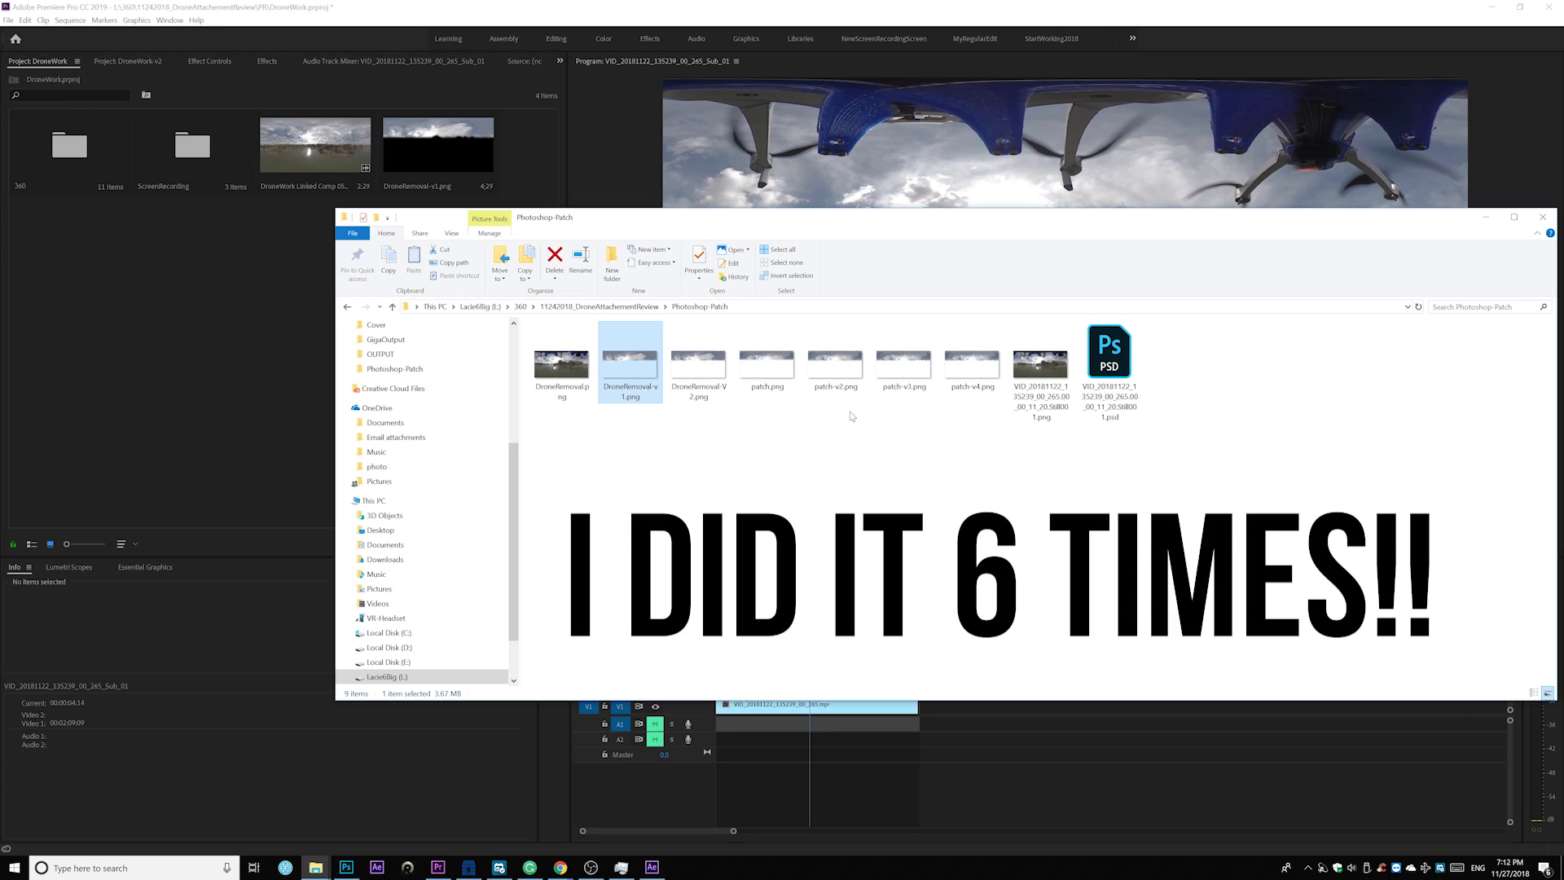
drag(699, 364, 185, 386)
click(180, 385)
drag(500, 145, 691, 696)
drag(820, 690, 919, 694)
Play the patched sequence from the start, return to the first frame and compare it with V2 hidden and shown
key(Home)
key(space)
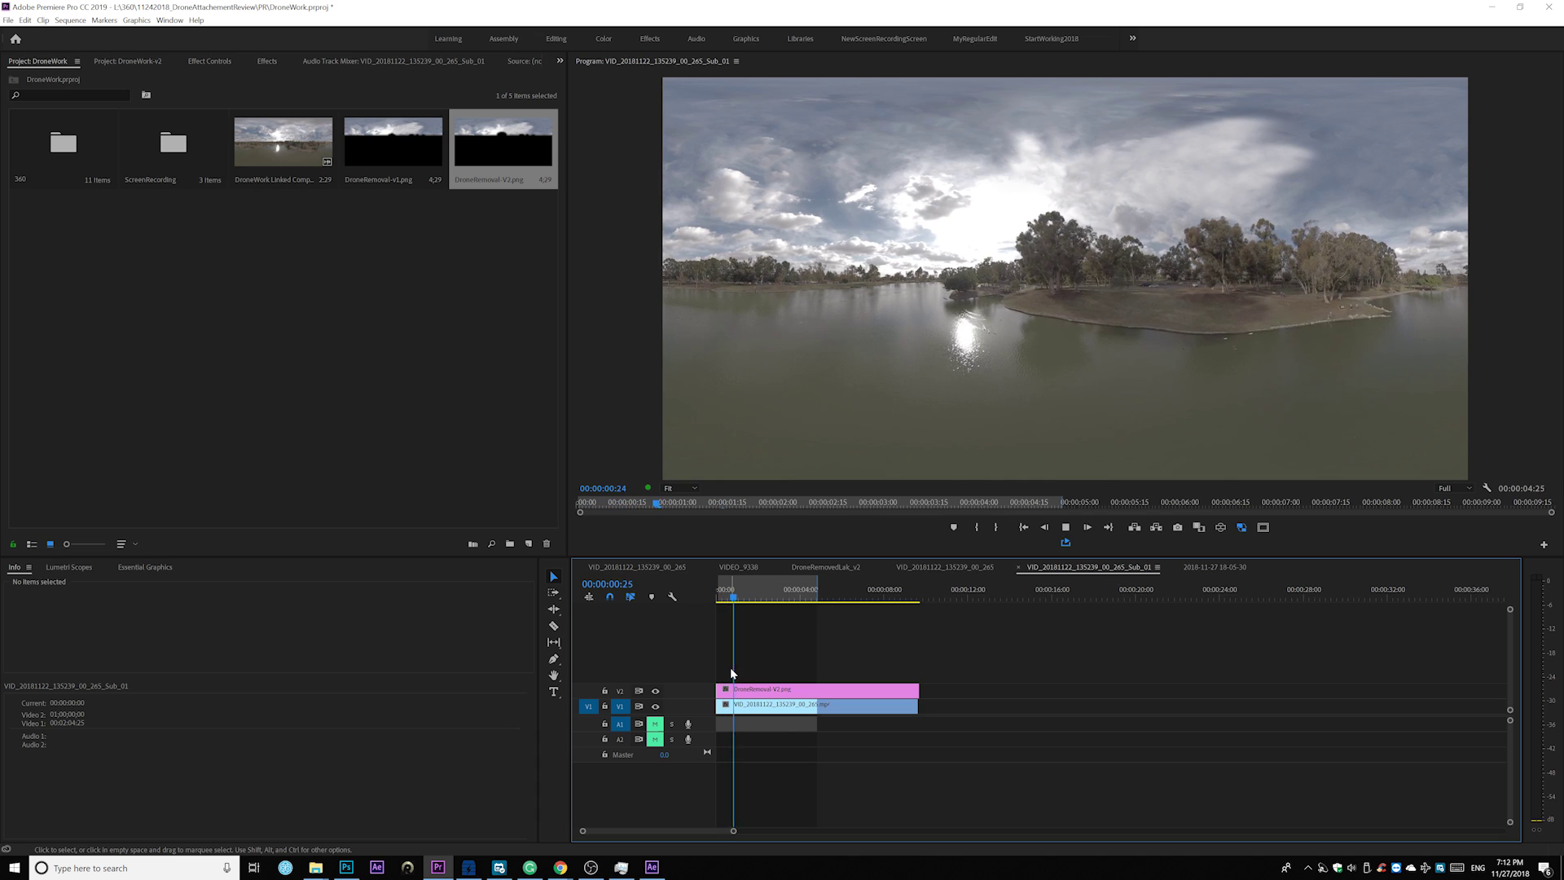
key(space)
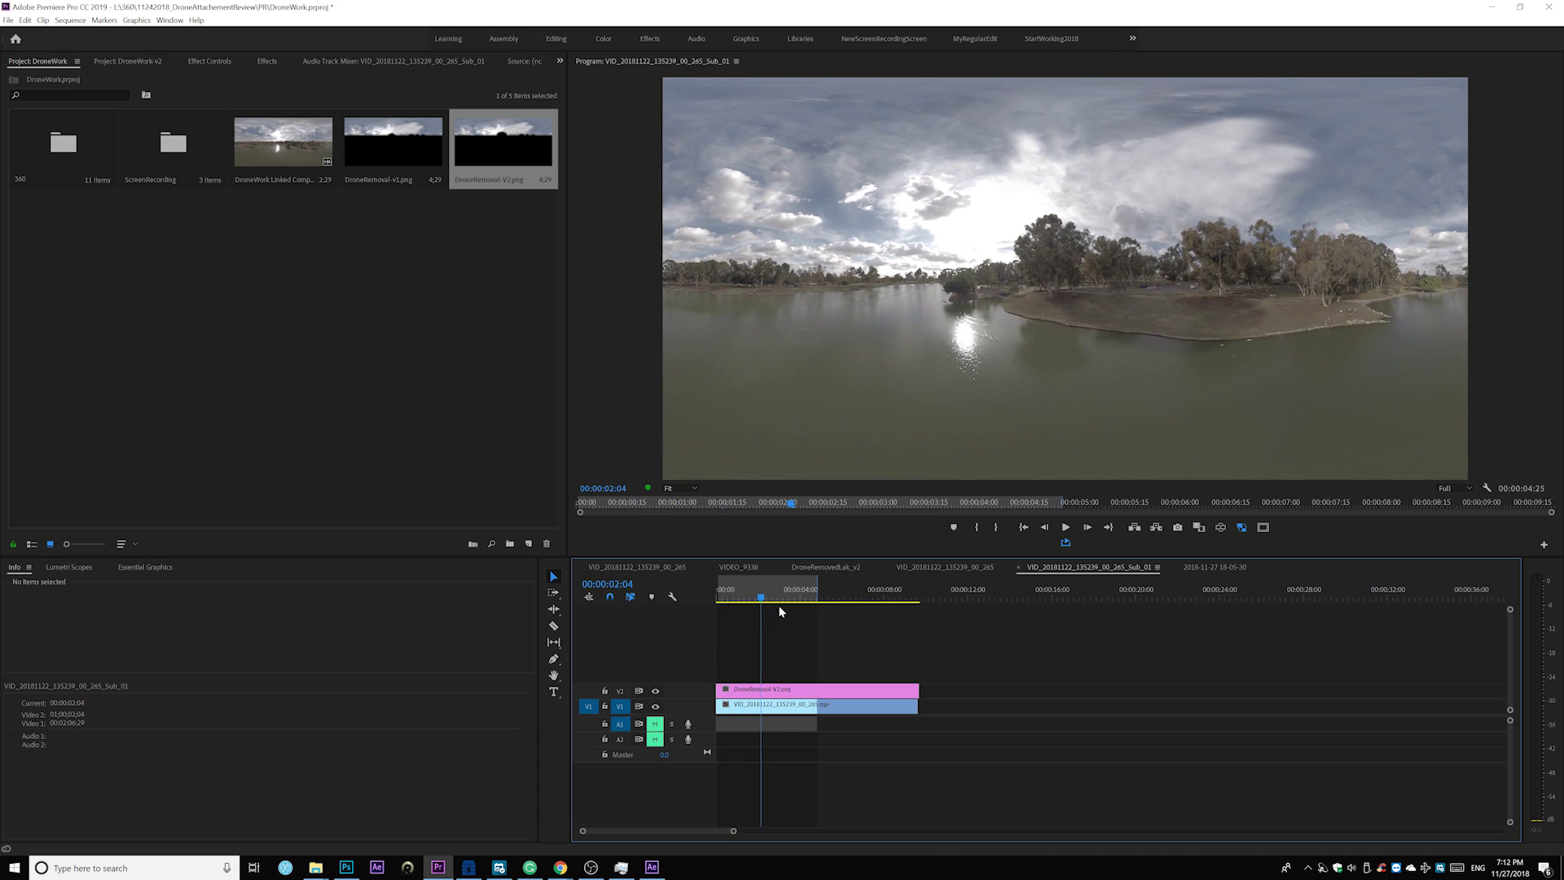
key(Home)
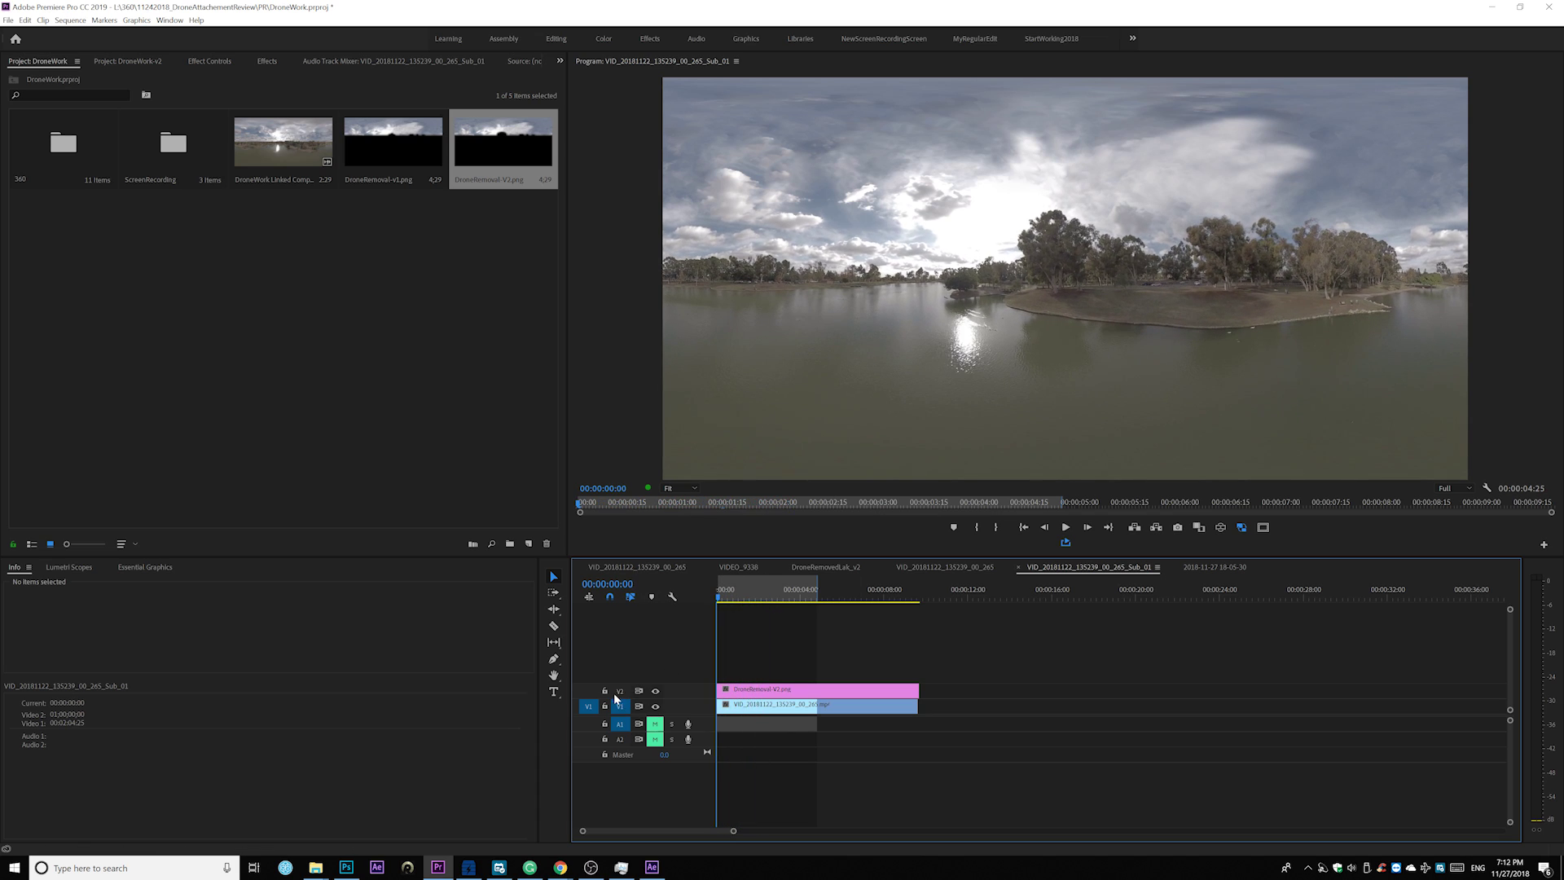
click(656, 692)
click(655, 692)
click(656, 692)
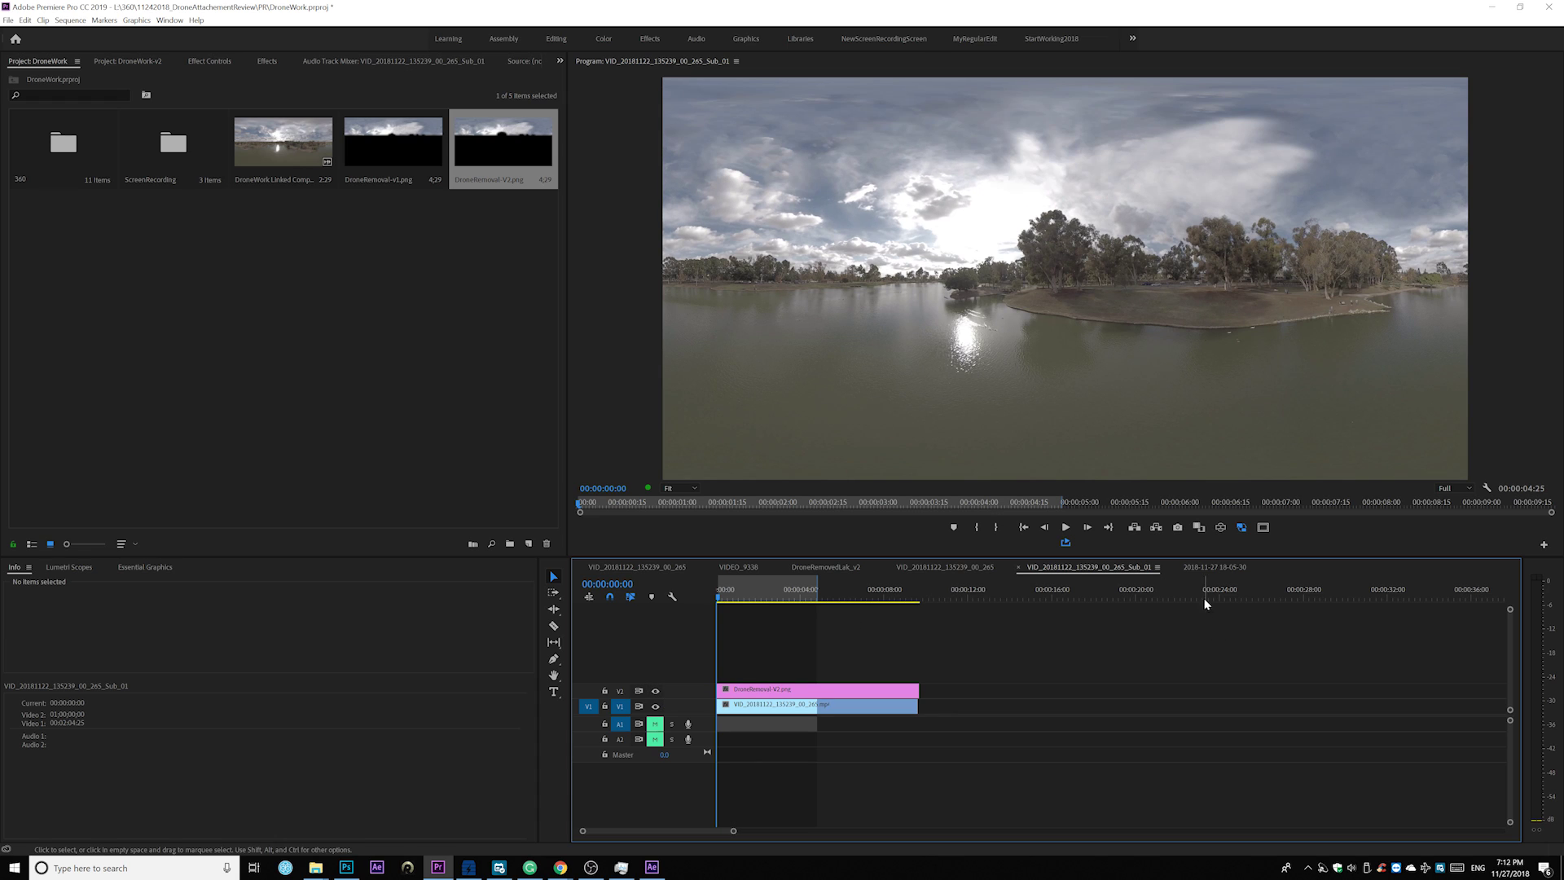
Turn on the VR video display, look up at the patched sky and compare it with V2 hidden and shown
click(1220, 527)
drag(1139, 160, 1093, 230)
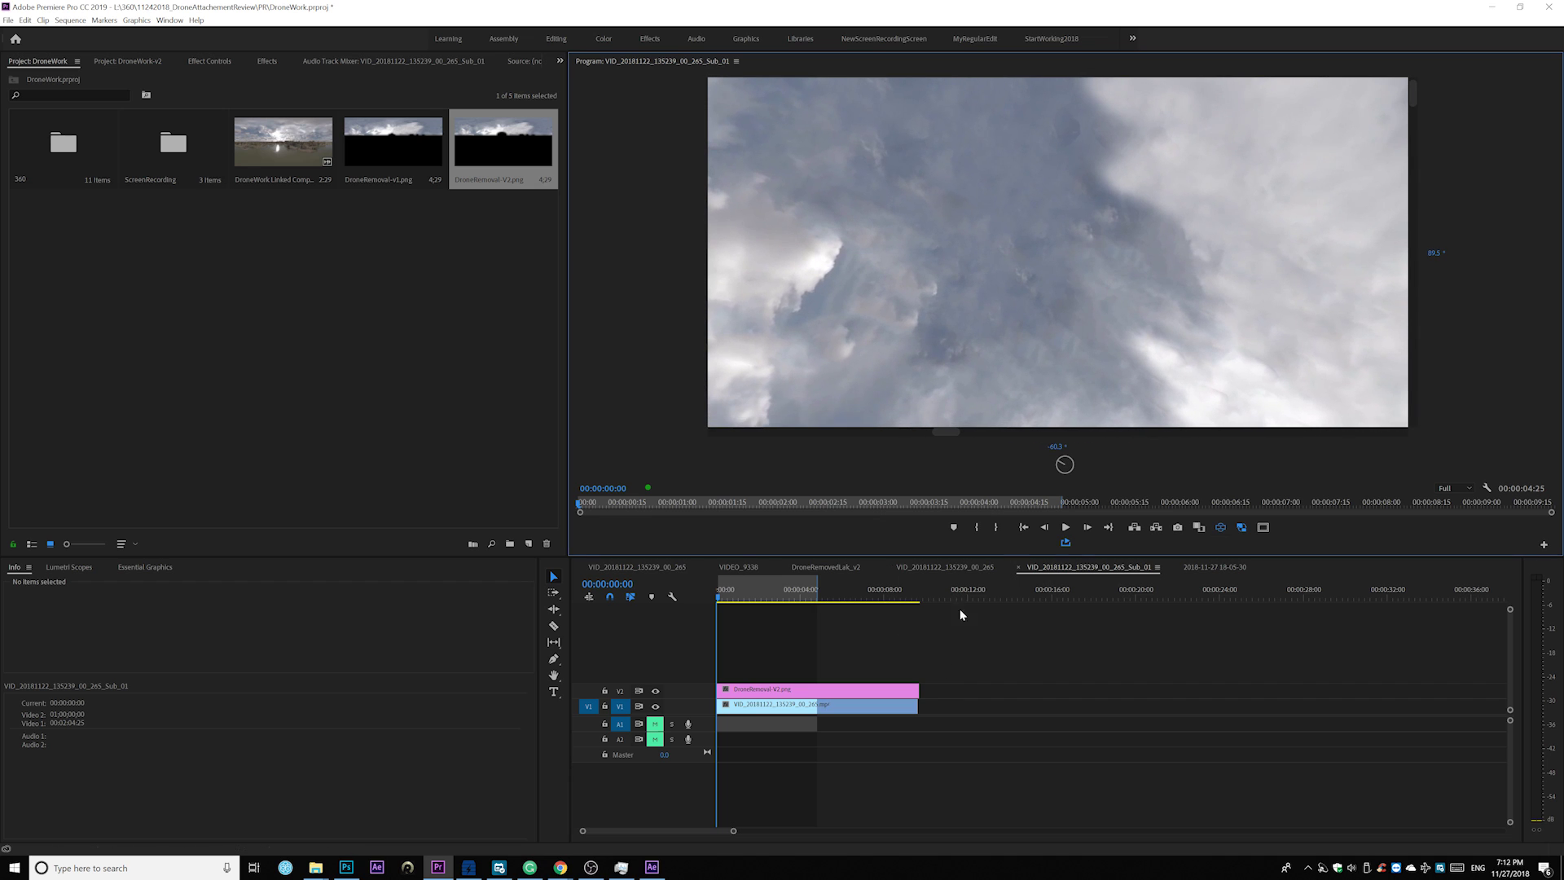
click(656, 691)
click(657, 691)
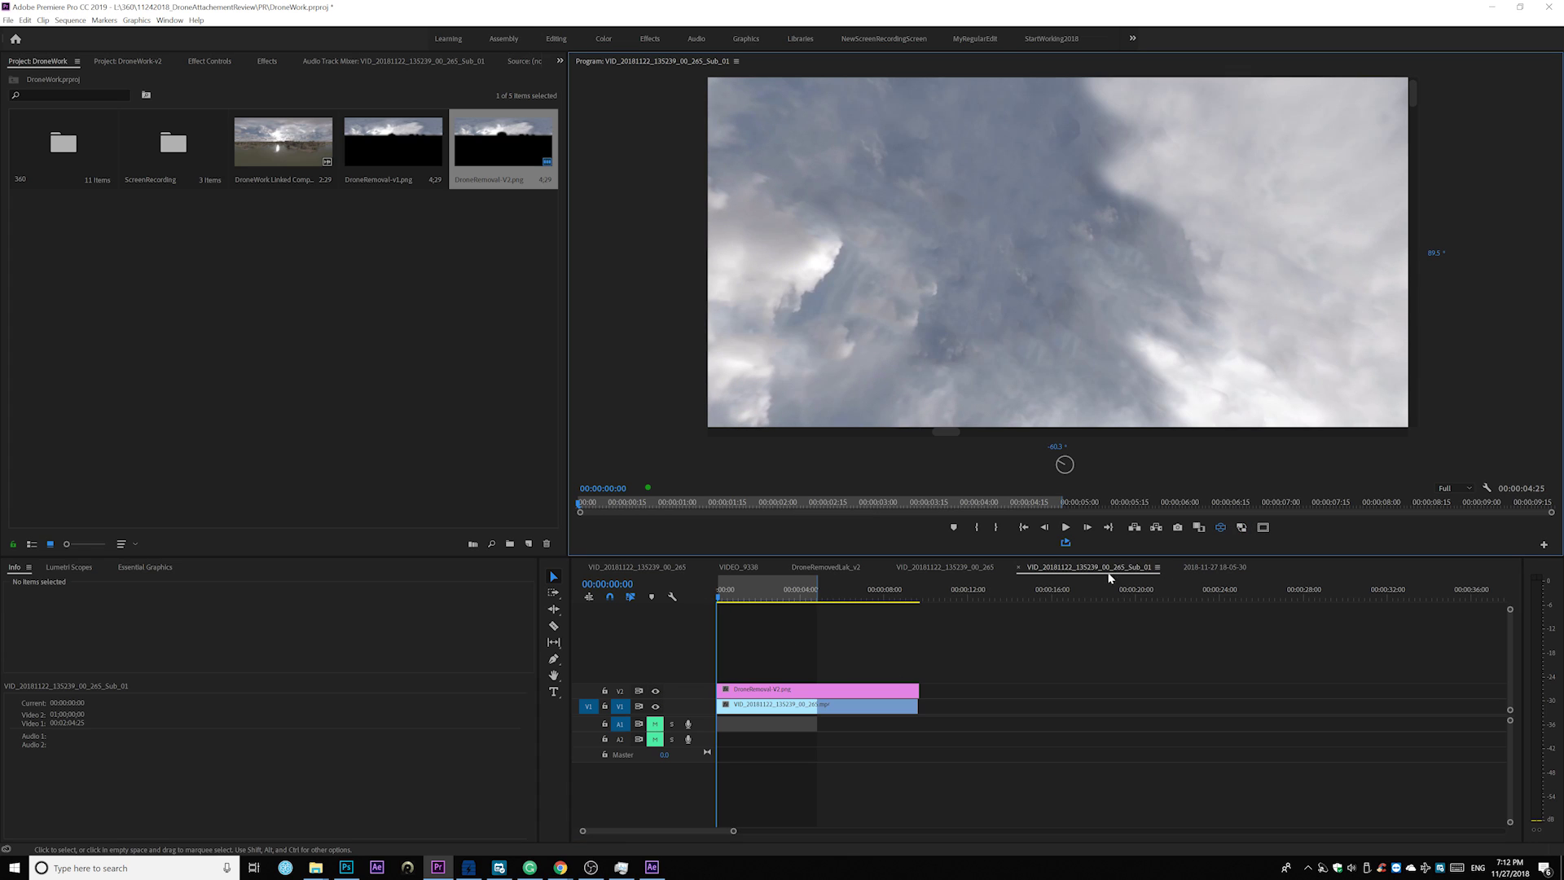
click(656, 691)
Reset the VR view, look straight up at the drone area and toggle V2 to compare the original with the patch
click(1221, 528)
click(1222, 528)
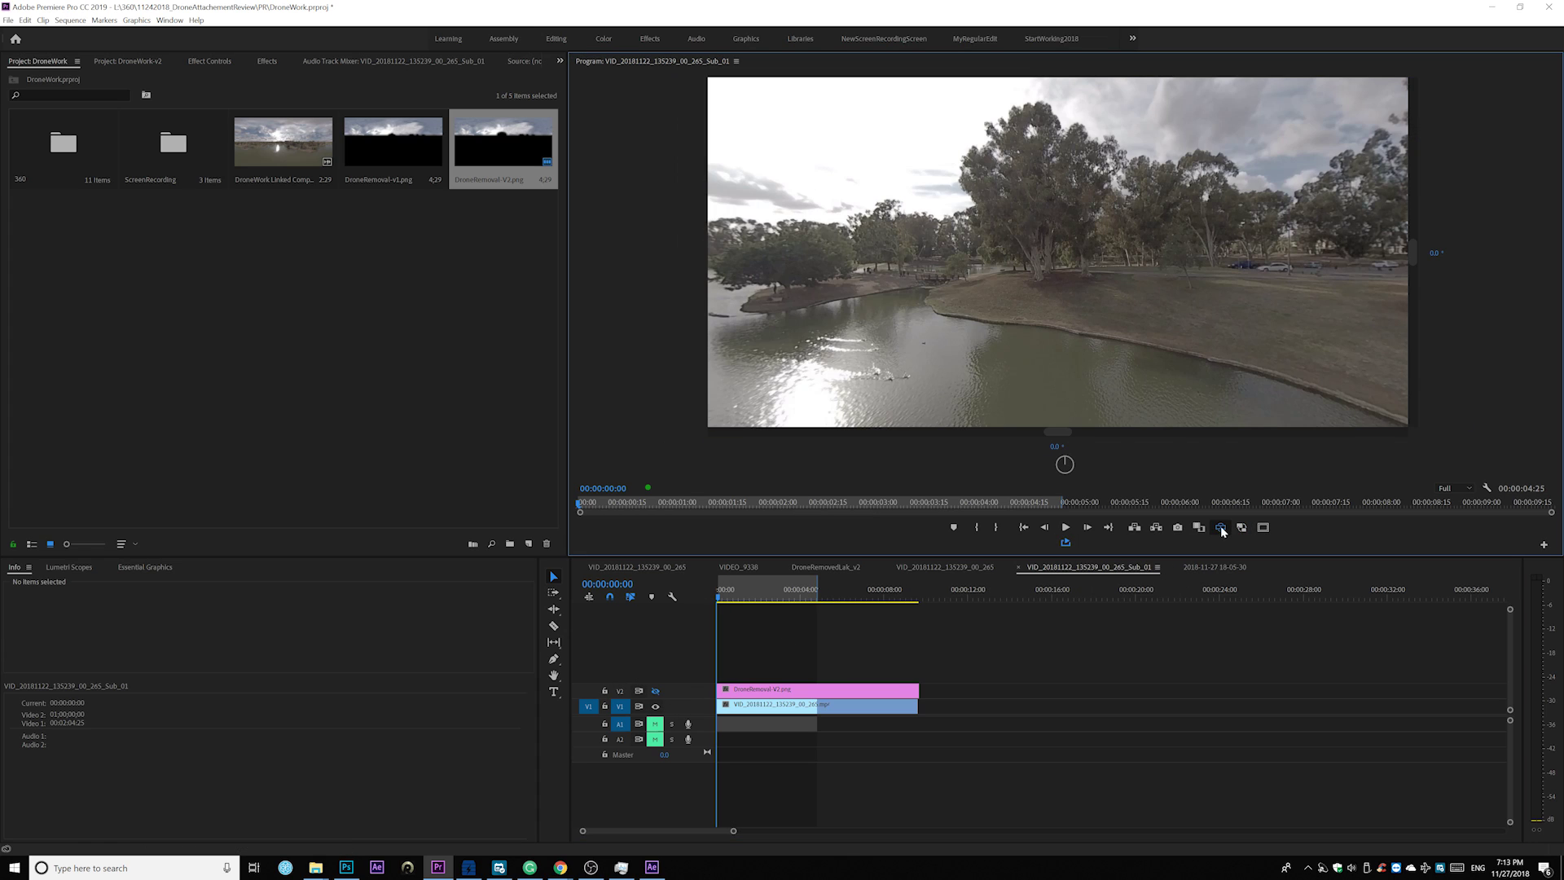
drag(1028, 241, 727, 664)
click(656, 691)
click(655, 691)
click(655, 690)
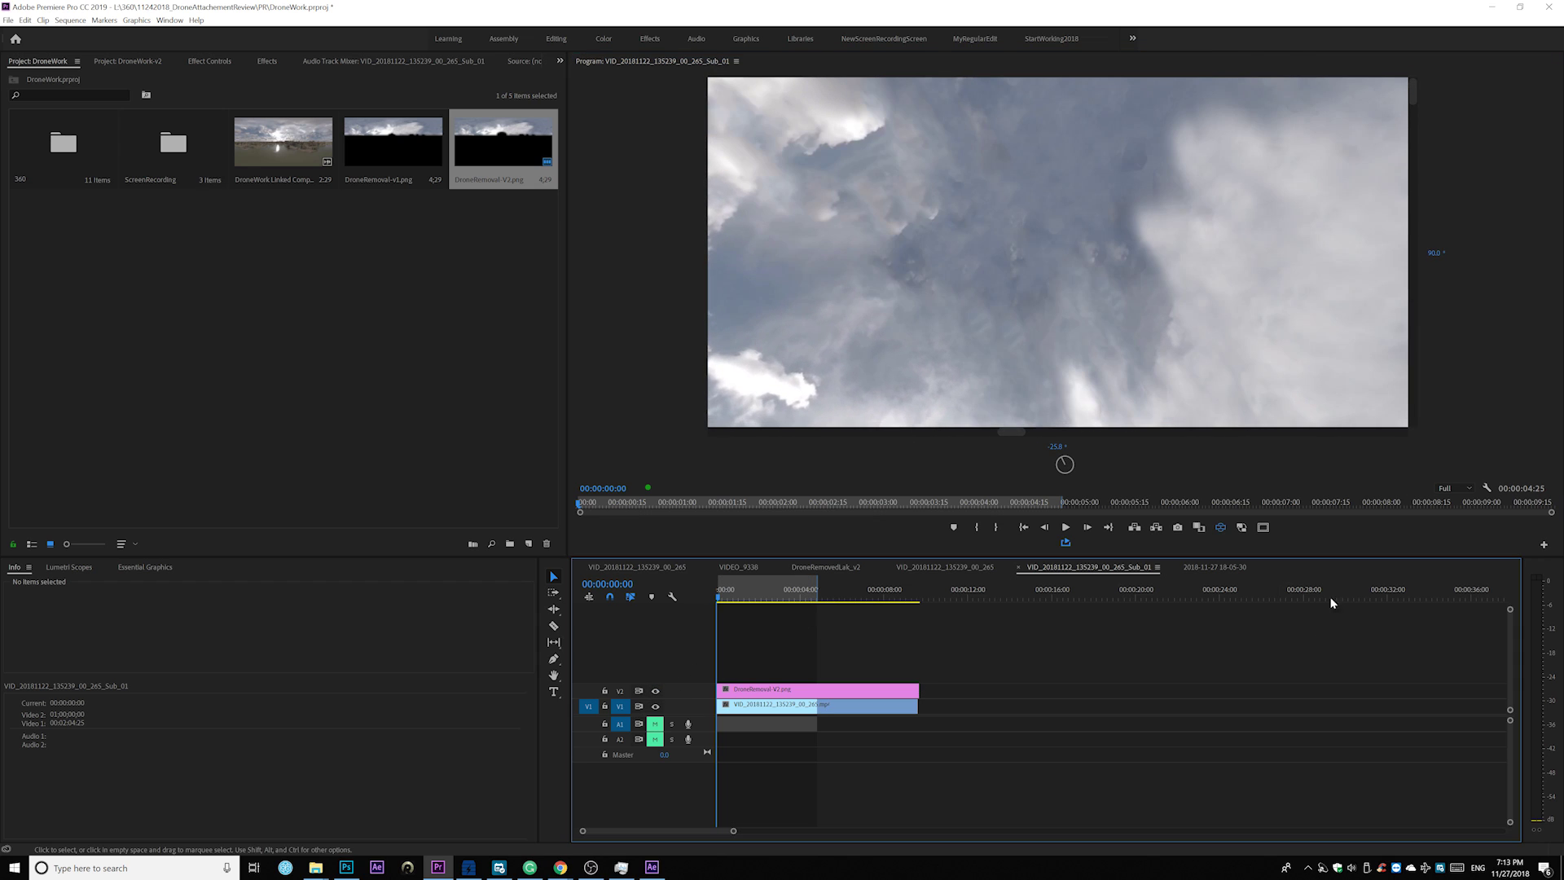
Look around the patched sky and horizon in the VR view, then return to the flat equirectangular display
drag(1048, 367, 1087, 238)
mouse_move(1028, 325)
mouse_down()
mouse_move(988, 293)
mouse_move(1054, 339)
mouse_up()
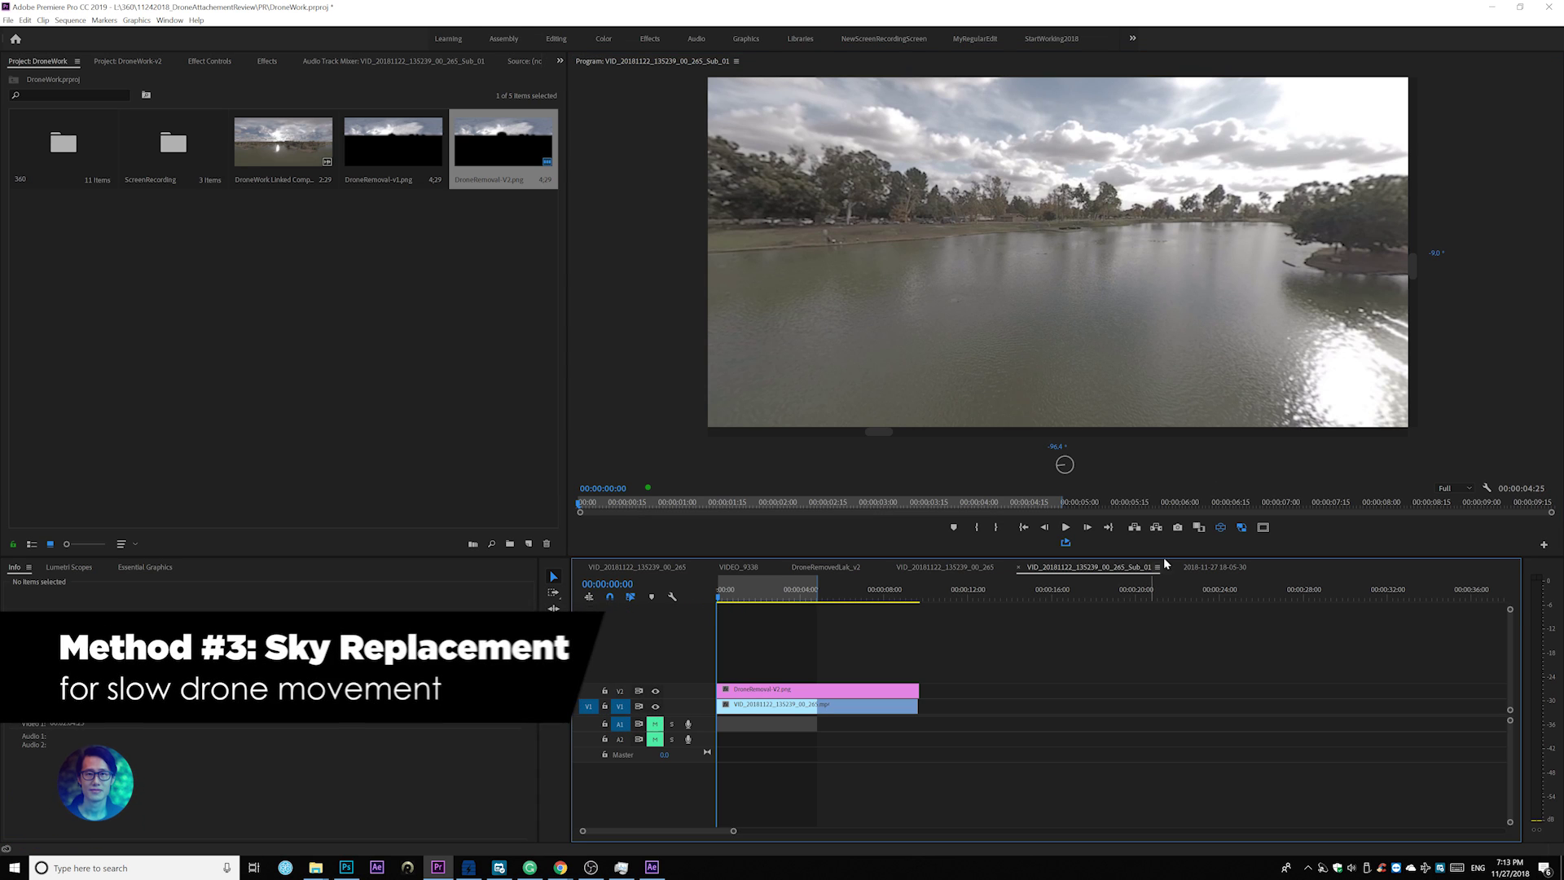
click(1218, 526)
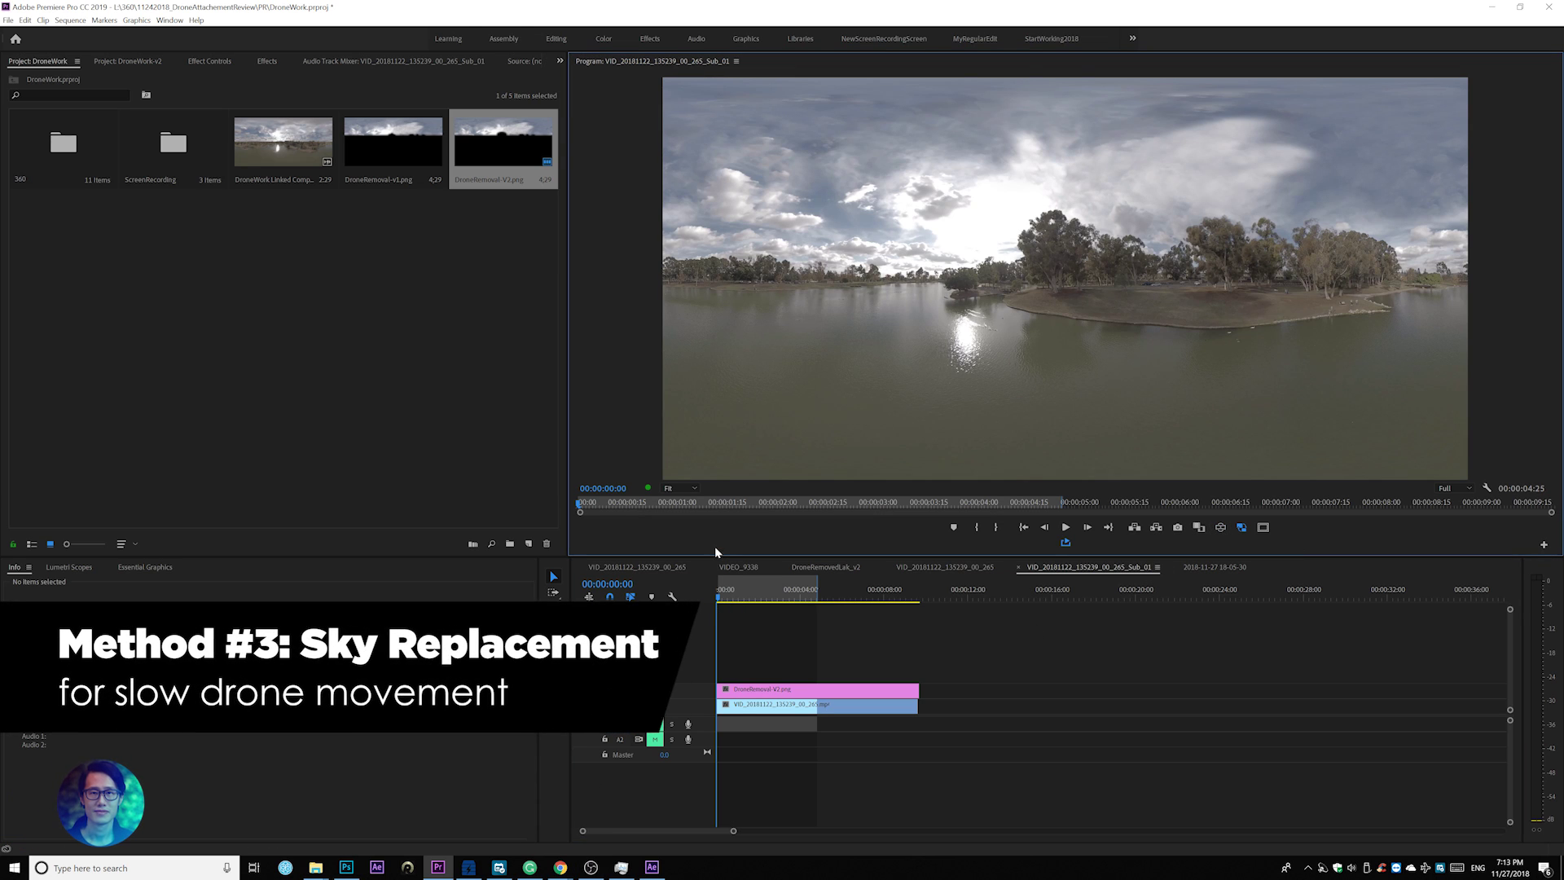